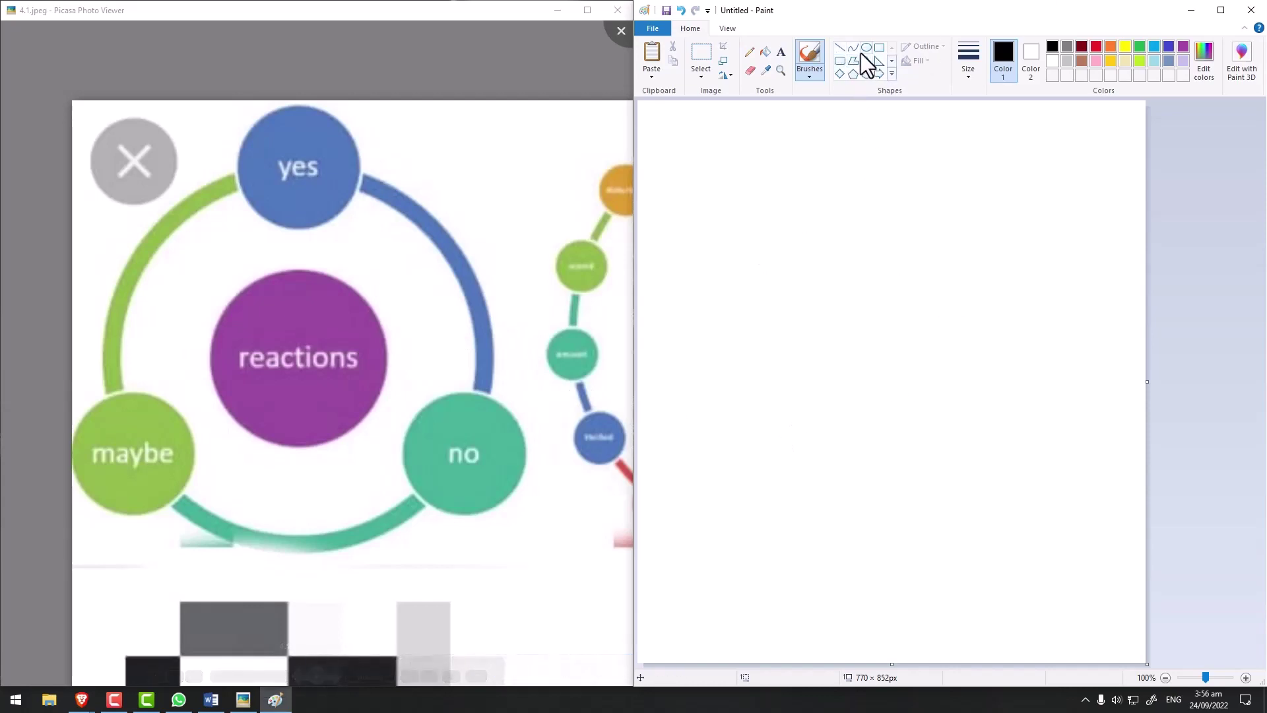
- Pan the reference image to bring the right-hand reactions circle diagram into view
{"action": "left_click_drag", "start_coordinate": [314, 305], "coordinate": [155, 294]}
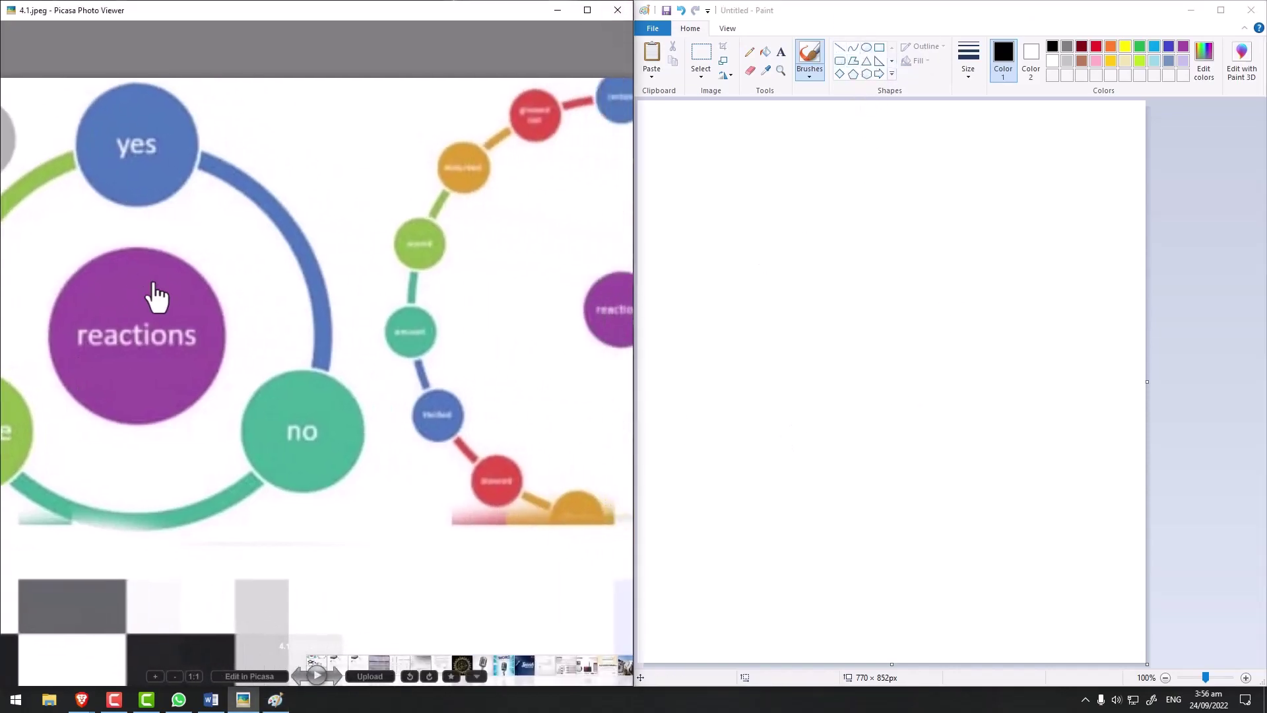
{"action": "mouse_move", "coordinate": [465, 383]}
{"action": "left_mouse_down"}
{"action": "mouse_move", "coordinate": [147, 388]}
{"action": "mouse_move", "coordinate": [319, 396]}
{"action": "left_mouse_up"}
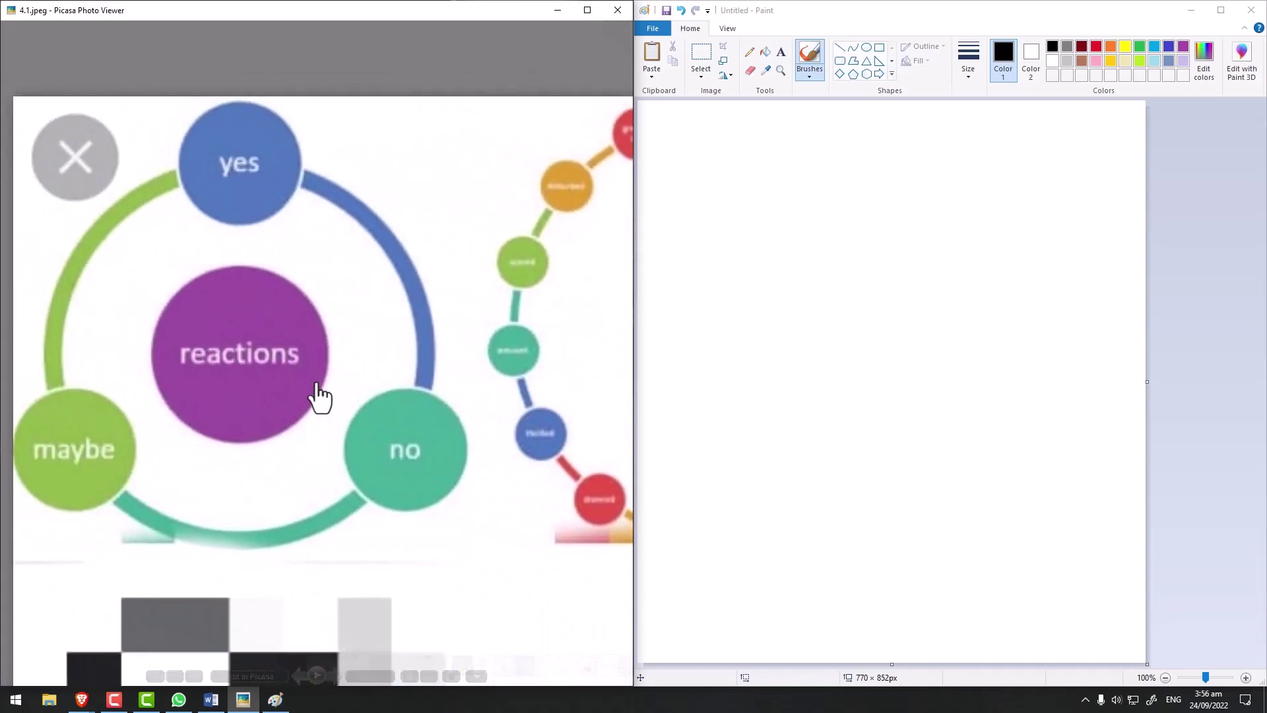
{"action": "left_click_drag", "start_coordinate": [240, 366], "coordinate": [128, 339]}
{"action": "left_click_drag", "start_coordinate": [554, 366], "coordinate": [328, 365]}
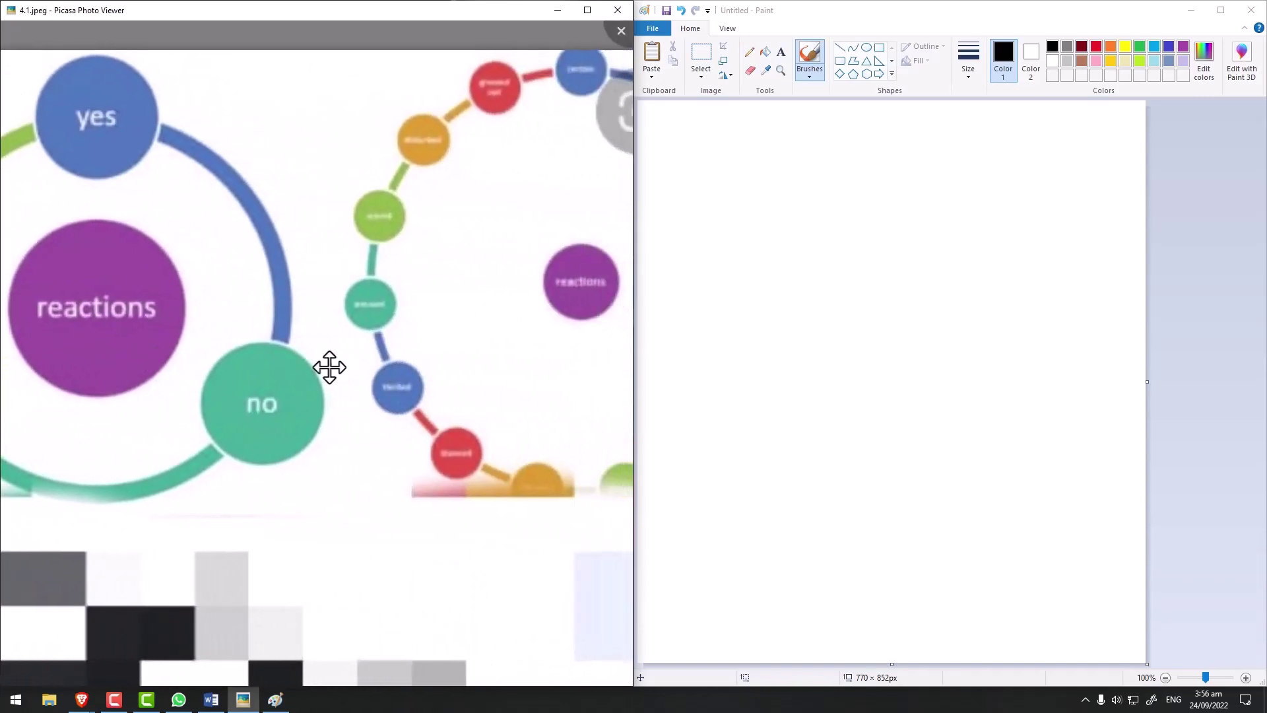
{"action": "left_click_drag", "start_coordinate": [502, 396], "coordinate": [362, 397]}
{"action": "scroll", "coordinate": [362, 397], "scroll_direction": "down", "scroll_amount": 2}
{"action": "mouse_move", "coordinate": [266, 404]}
{"action": "left_mouse_down"}
{"action": "mouse_move", "coordinate": [543, 385]}
{"action": "mouse_move", "coordinate": [317, 413]}
{"action": "mouse_move", "coordinate": [445, 402]}
{"action": "left_mouse_up"}
{"action": "left_click_drag", "start_coordinate": [325, 390], "coordinate": [367, 394]}
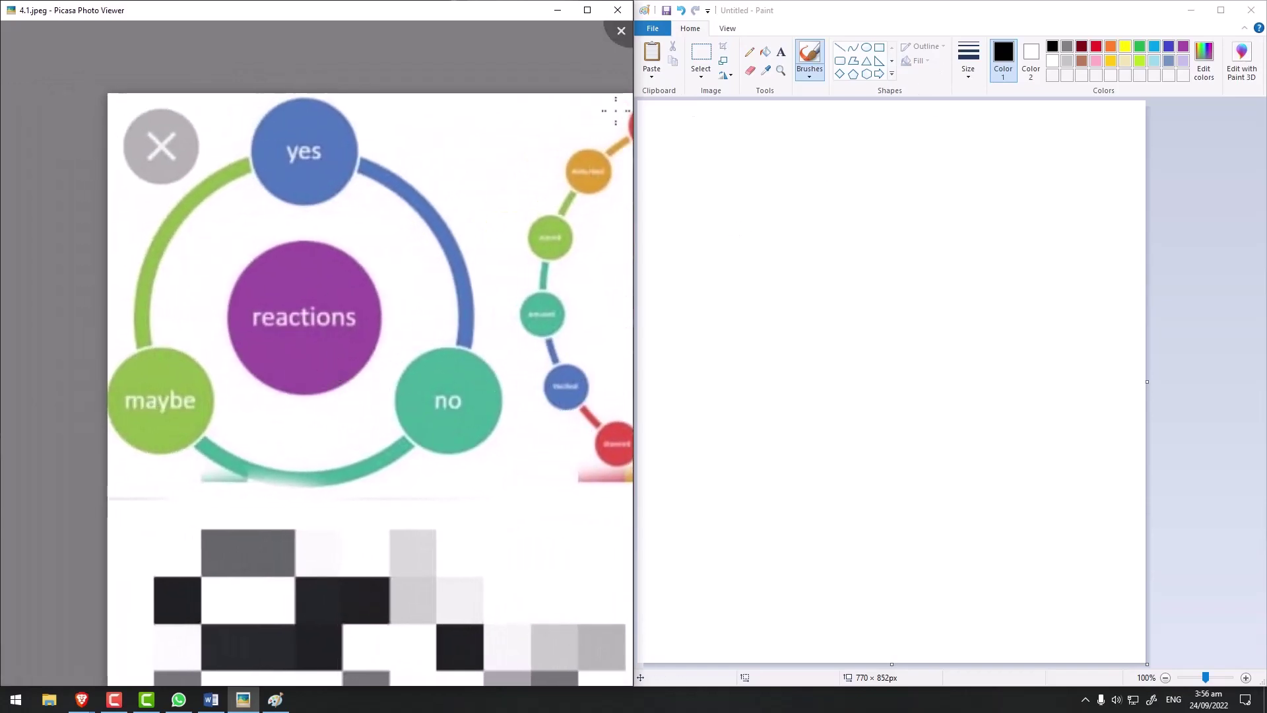
{"action": "mouse_move", "coordinate": [234, 272]}
{"action": "left_mouse_down"}
{"action": "mouse_move", "coordinate": [326, 255]}
{"action": "mouse_move", "coordinate": [235, 249]}
{"action": "left_mouse_up"}
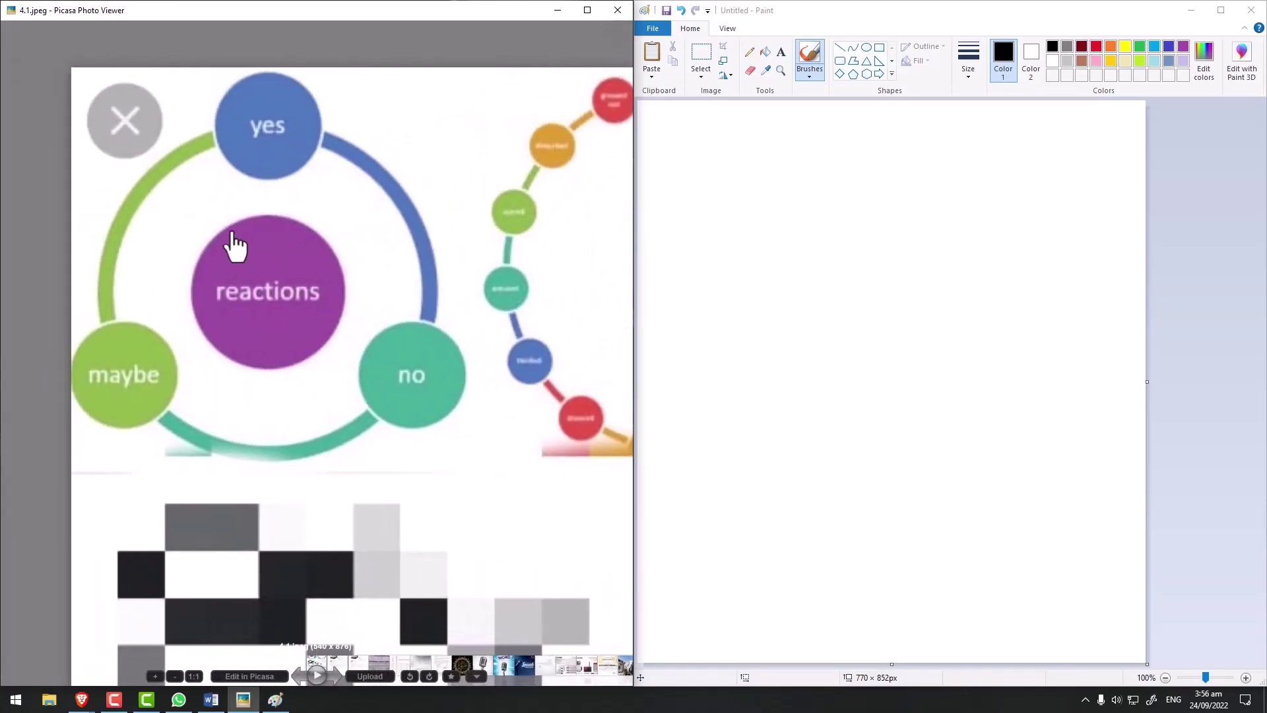
- Select the Oval shape and draw trial ovals on the canvas, discarding them
{"action": "left_click", "coordinate": [866, 50]}
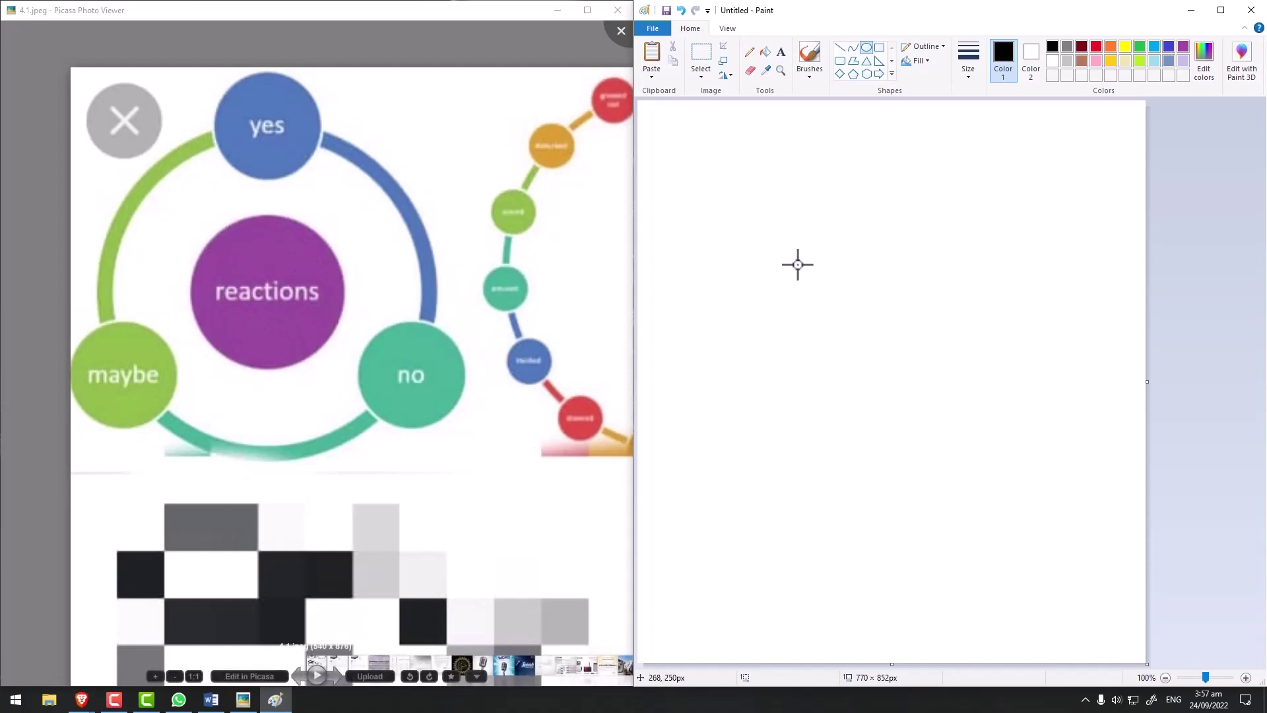
{"action": "left_click_drag", "start_coordinate": [791, 252], "coordinate": [982, 462]}
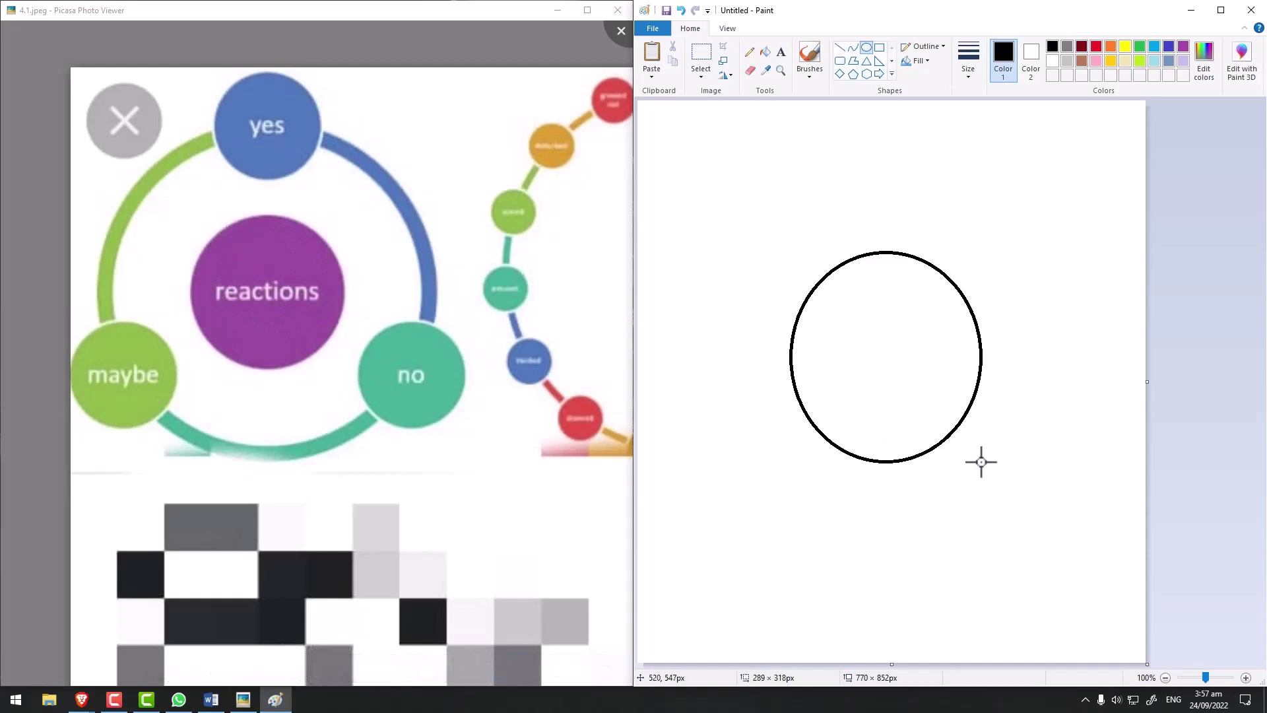
{"action": "left_click_drag", "start_coordinate": [982, 462], "coordinate": [929, 317]}
{"action": "key", "text": "Escape"}
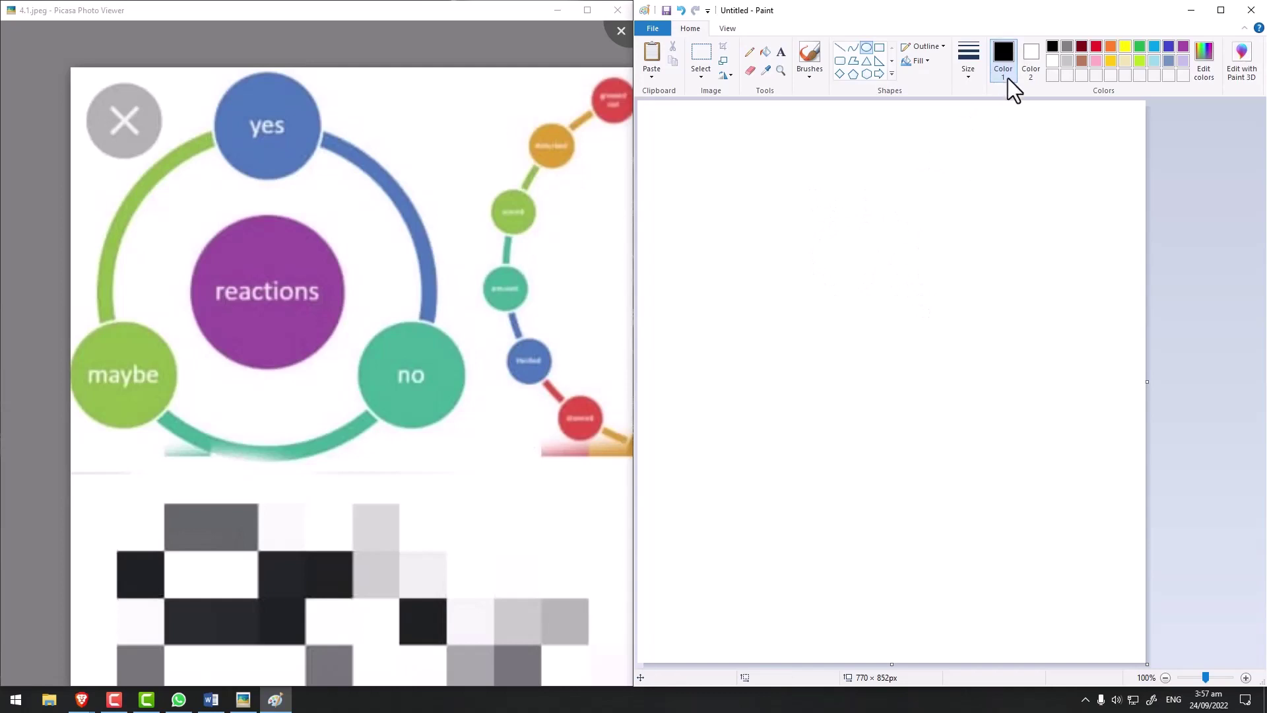
{"action": "left_click", "coordinate": [1055, 62]}
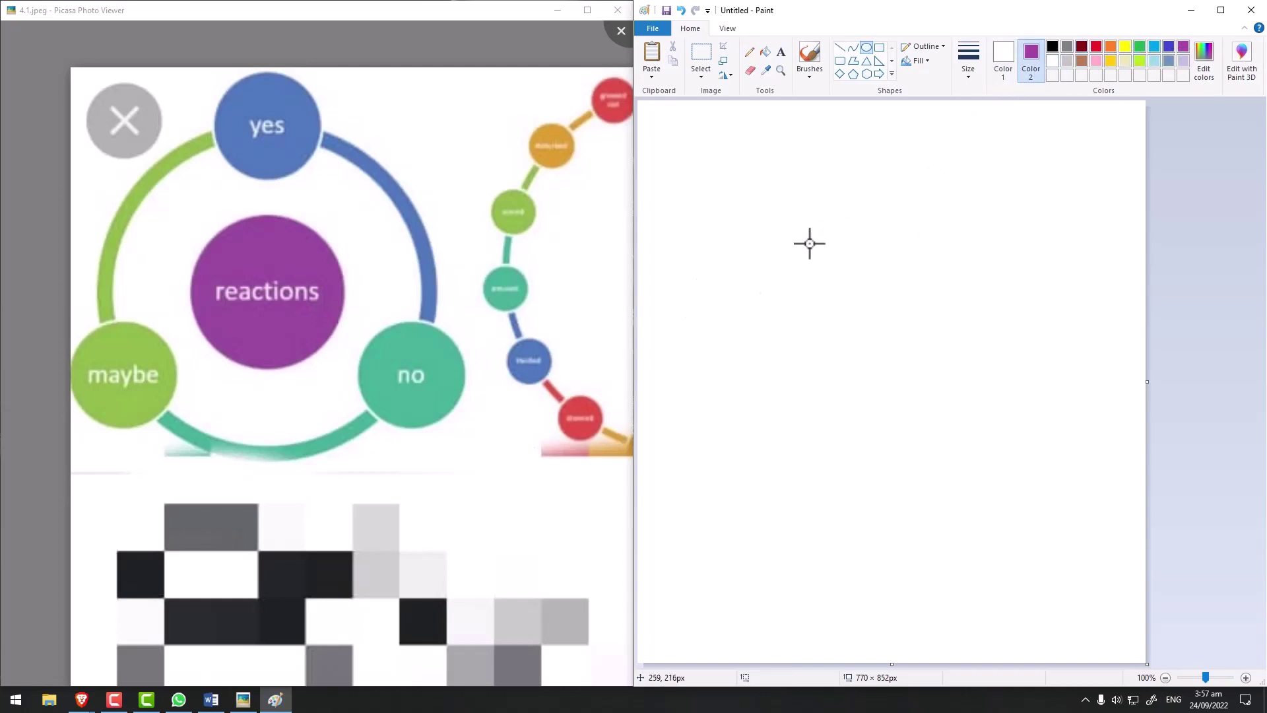
{"action": "left_click_drag", "start_coordinate": [921, 333], "coordinate": [813, 226]}
{"action": "left_click", "coordinate": [796, 255]}
{"action": "left_click", "coordinate": [915, 187]}
- Set purple as both Color 1 and Color 2, discarding the trial purple ovals
{"action": "left_click_drag", "start_coordinate": [770, 212], "coordinate": [969, 423]}
{"action": "key", "text": "Escape"}
{"action": "left_click", "coordinate": [1183, 46]}
{"action": "left_click_drag", "start_coordinate": [716, 199], "coordinate": [921, 422]}
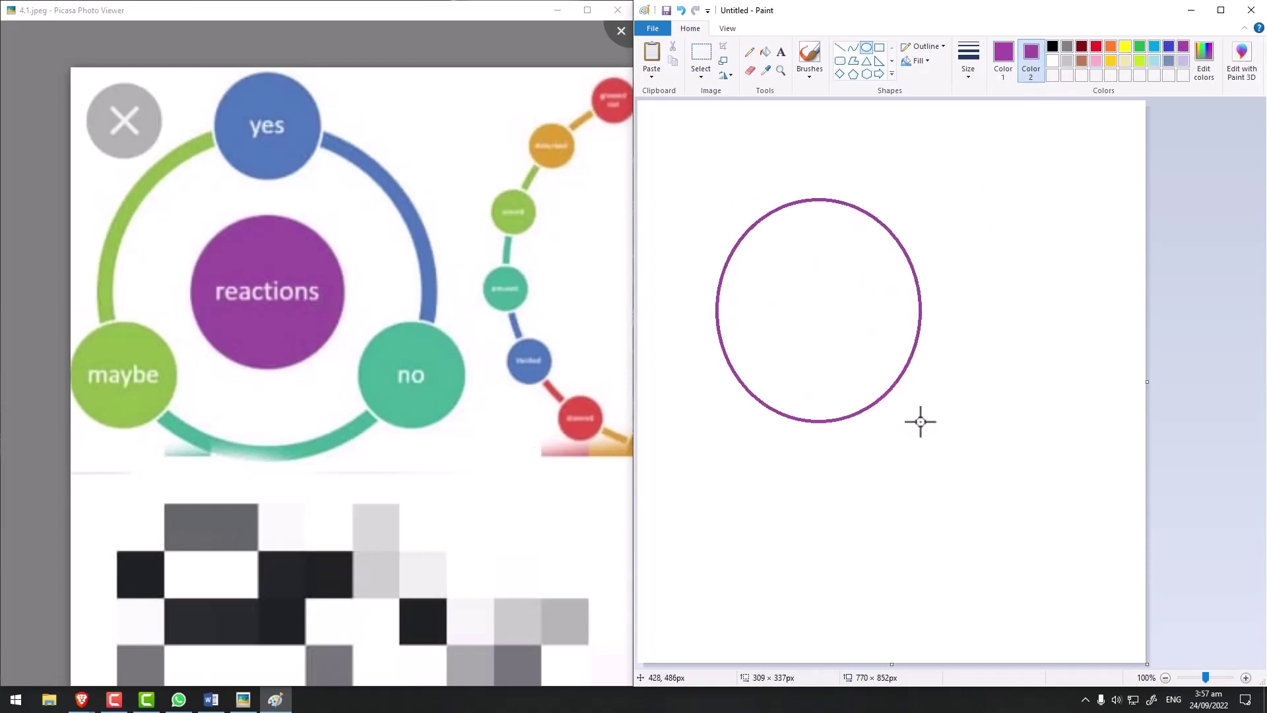
{"action": "key", "text": "Escape"}
{"action": "left_click", "coordinate": [969, 66]}
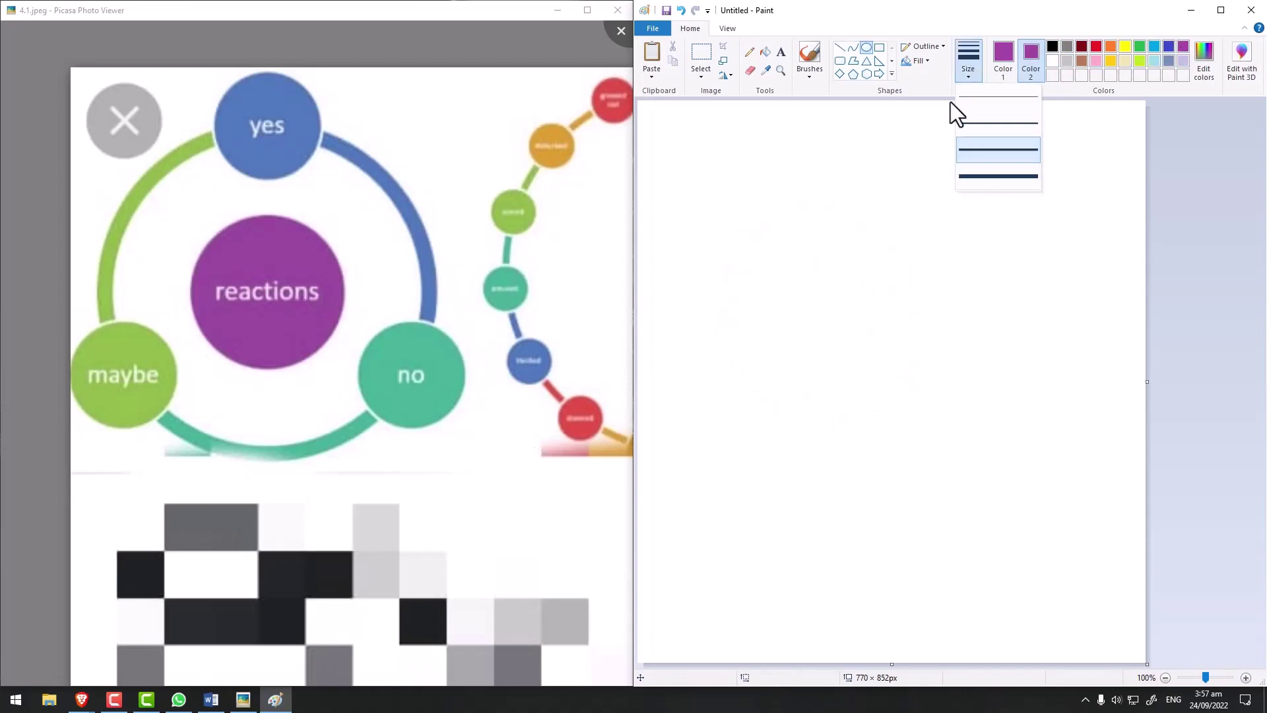
- Set shape fill to Solid color and try drawing purple ovals, discarding them
{"action": "left_click", "coordinate": [927, 61]}
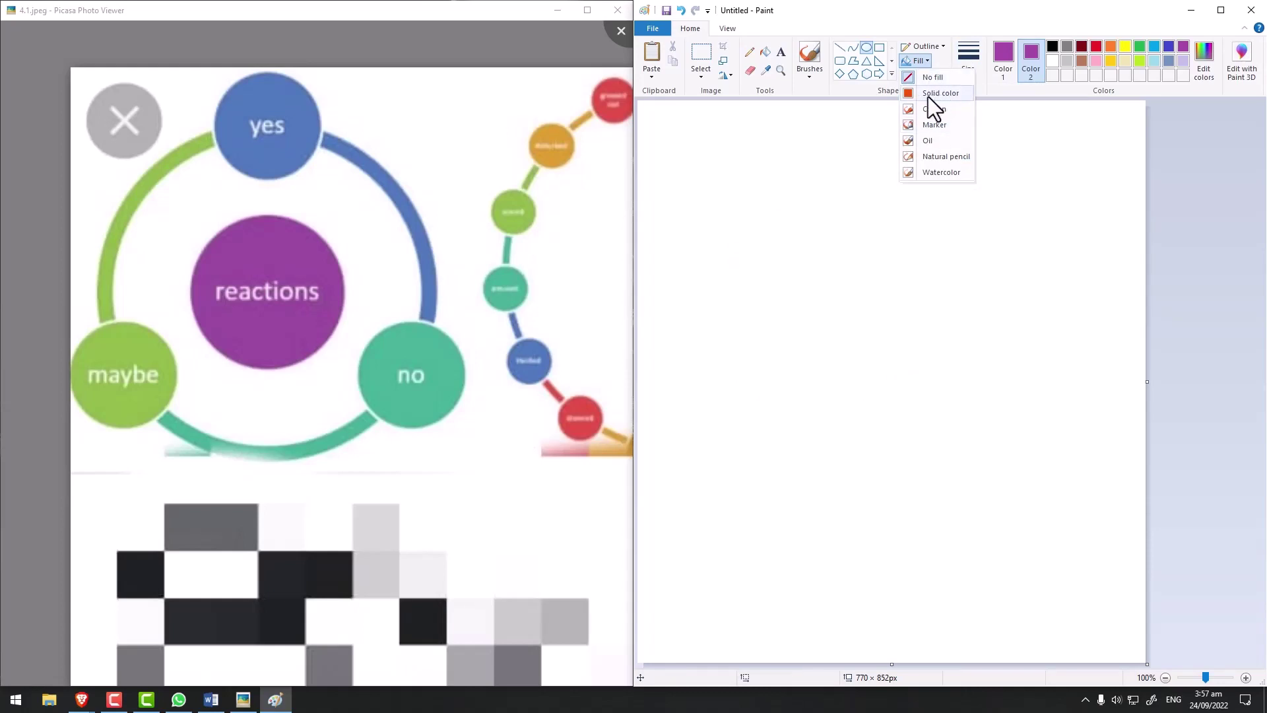
{"action": "left_click", "coordinate": [928, 95]}
{"action": "left_click_drag", "start_coordinate": [767, 234], "coordinate": [937, 444]}
{"action": "key", "text": "Escape"}
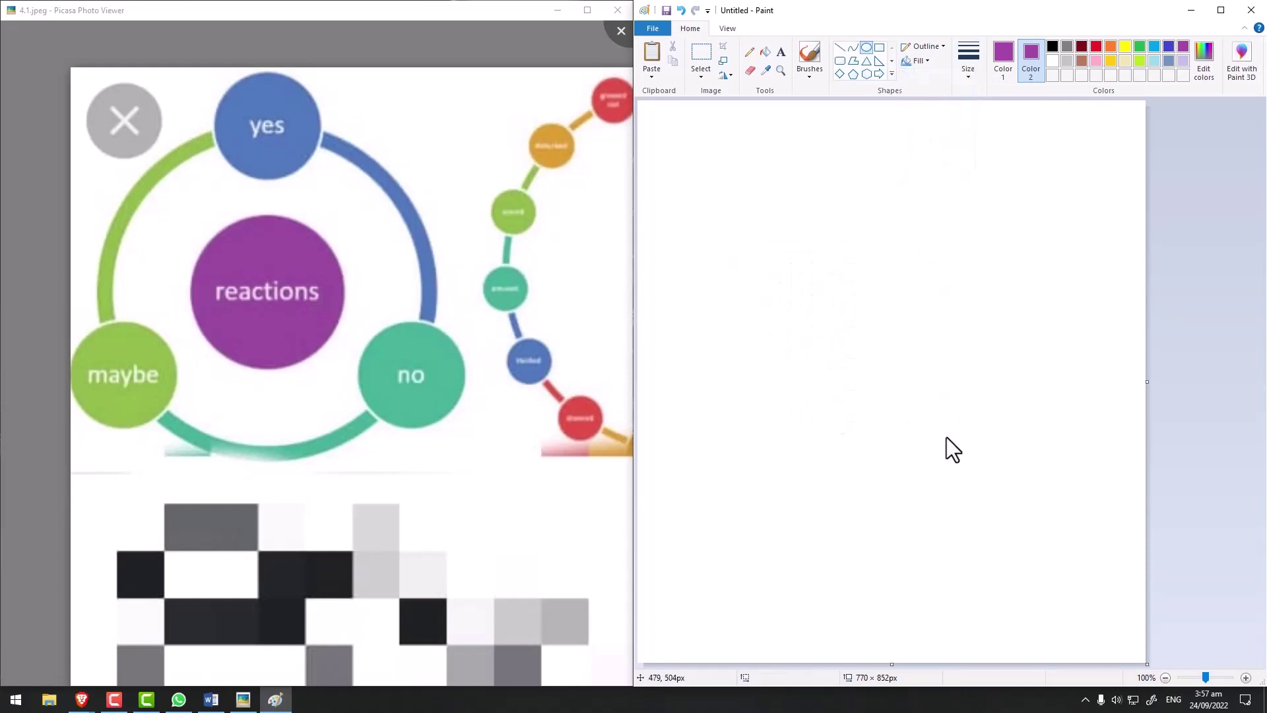
{"action": "left_click_drag", "start_coordinate": [794, 193], "coordinate": [930, 363]}
{"action": "key", "text": "Escape"}
- Draw a filled purple circle, move it toward the canvas centre and commit it
{"action": "left_click_drag", "start_coordinate": [784, 209], "coordinate": [928, 359]}
{"action": "key", "text": "Escape"}
{"action": "mouse_move", "coordinate": [773, 207]}
{"action": "left_mouse_down"}
{"action": "mouse_move", "coordinate": [924, 379]}
{"action": "mouse_move", "coordinate": [940, 424]}
{"action": "left_mouse_up"}
{"action": "mouse_move", "coordinate": [860, 283]}
{"action": "left_mouse_down"}
{"action": "mouse_move", "coordinate": [877, 331]}
{"action": "mouse_move", "coordinate": [892, 331]}
{"action": "left_mouse_up"}
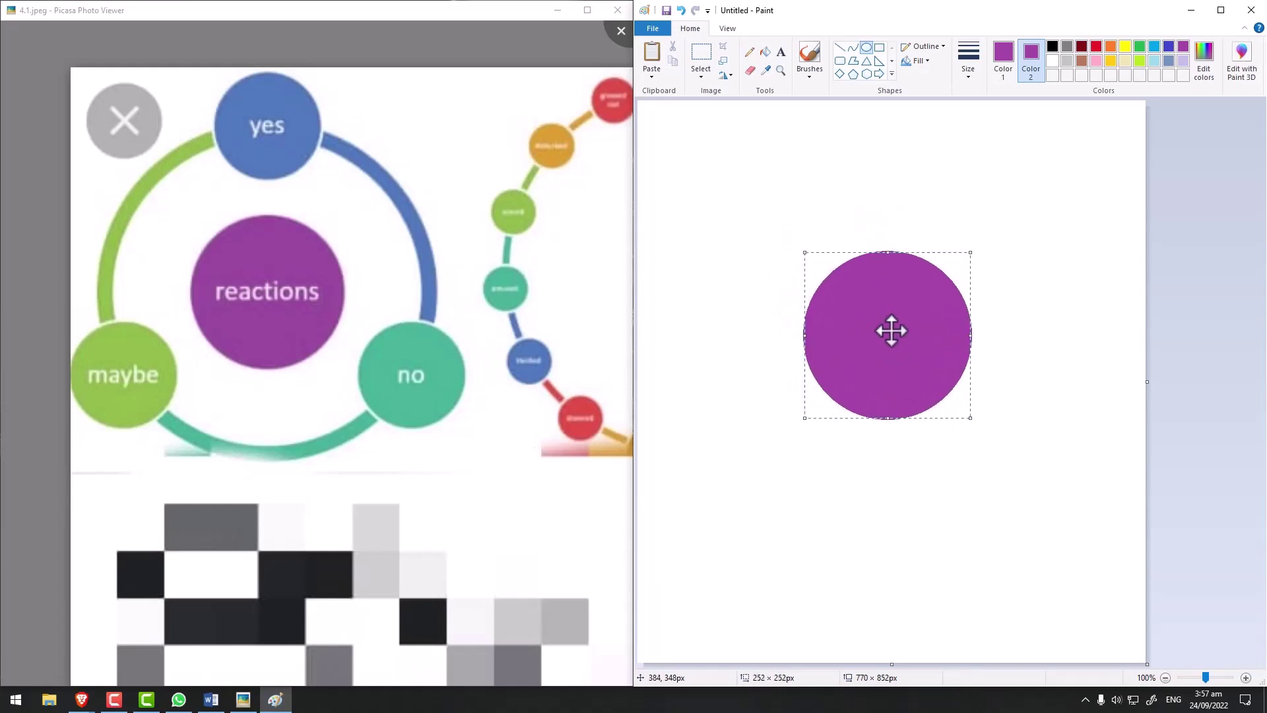
{"action": "left_click", "coordinate": [843, 155]}
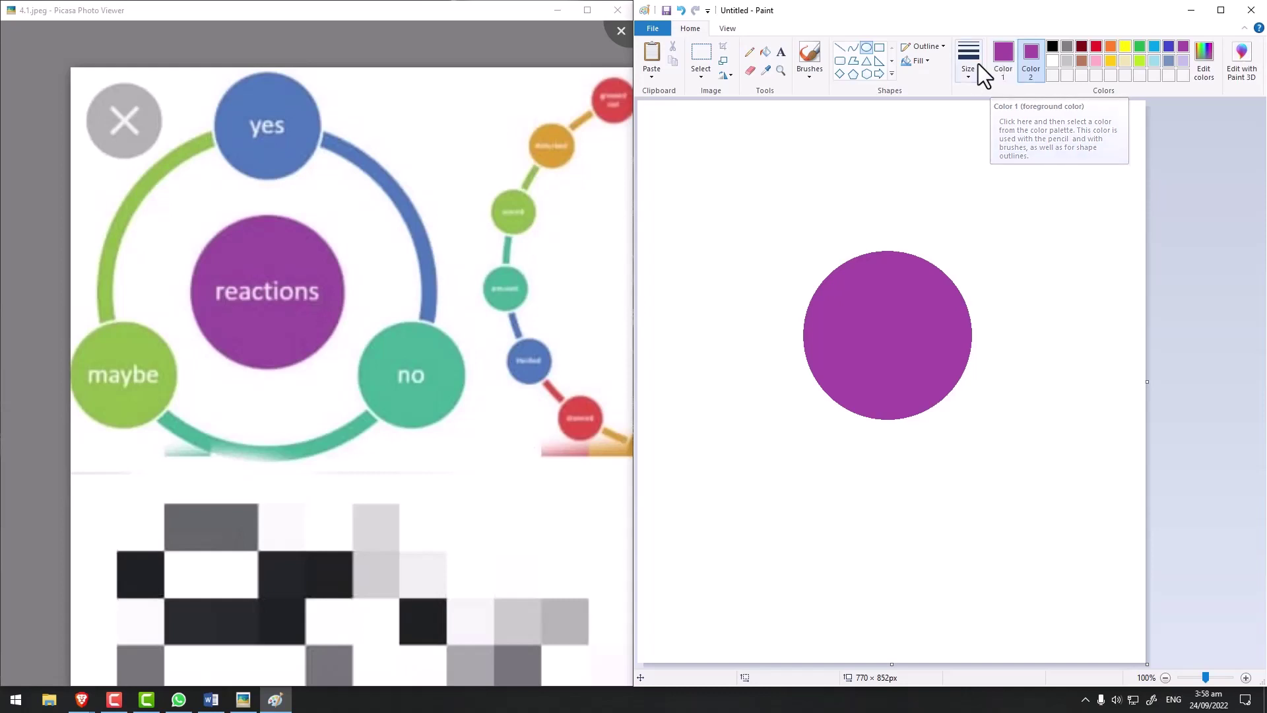
- With black Color 1 and No fill, draw a large oval around the purple circle
{"action": "left_click", "coordinate": [1051, 46]}
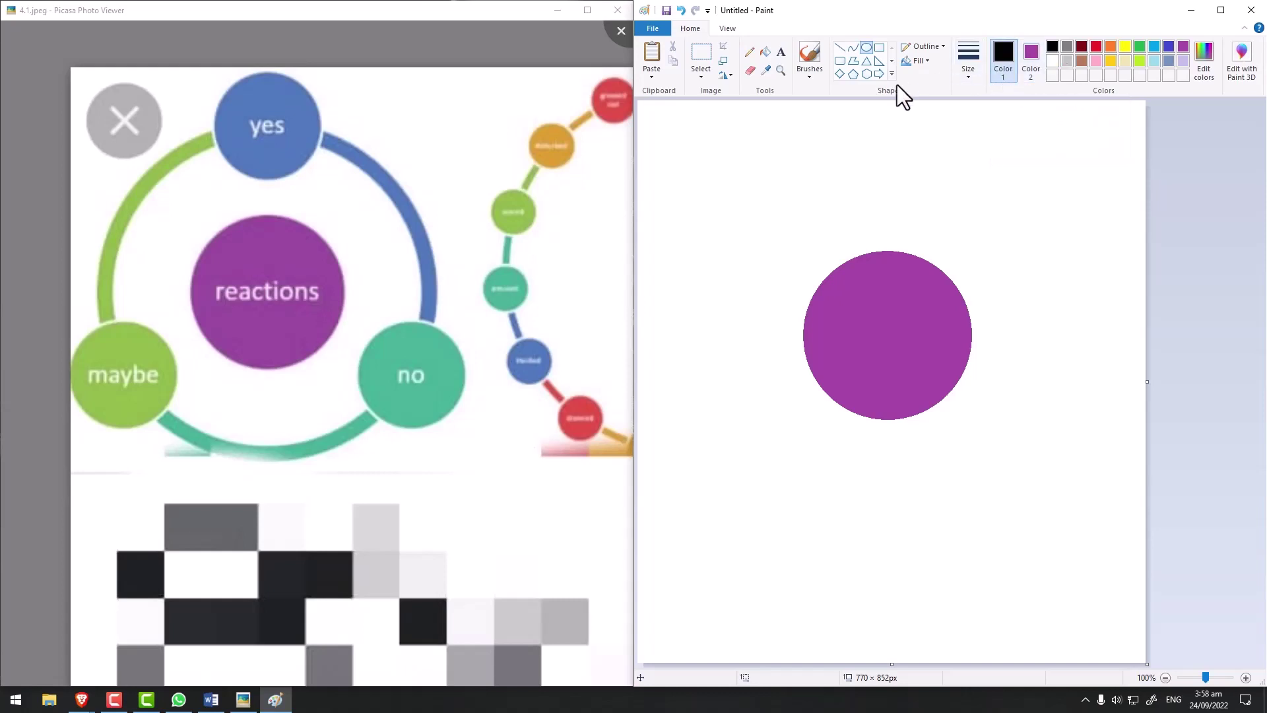
{"action": "left_click", "coordinate": [914, 62]}
{"action": "left_click", "coordinate": [917, 78]}
{"action": "mouse_move", "coordinate": [777, 183]}
{"action": "left_mouse_down"}
{"action": "mouse_move", "coordinate": [1015, 480]}
{"action": "mouse_move", "coordinate": [1081, 521]}
{"action": "mouse_move", "coordinate": [1103, 555]}
{"action": "left_mouse_up"}
{"action": "mouse_move", "coordinate": [1049, 470]}
{"action": "left_mouse_down"}
{"action": "mouse_move", "coordinate": [976, 461]}
{"action": "mouse_move", "coordinate": [994, 461]}
{"action": "left_mouse_up"}
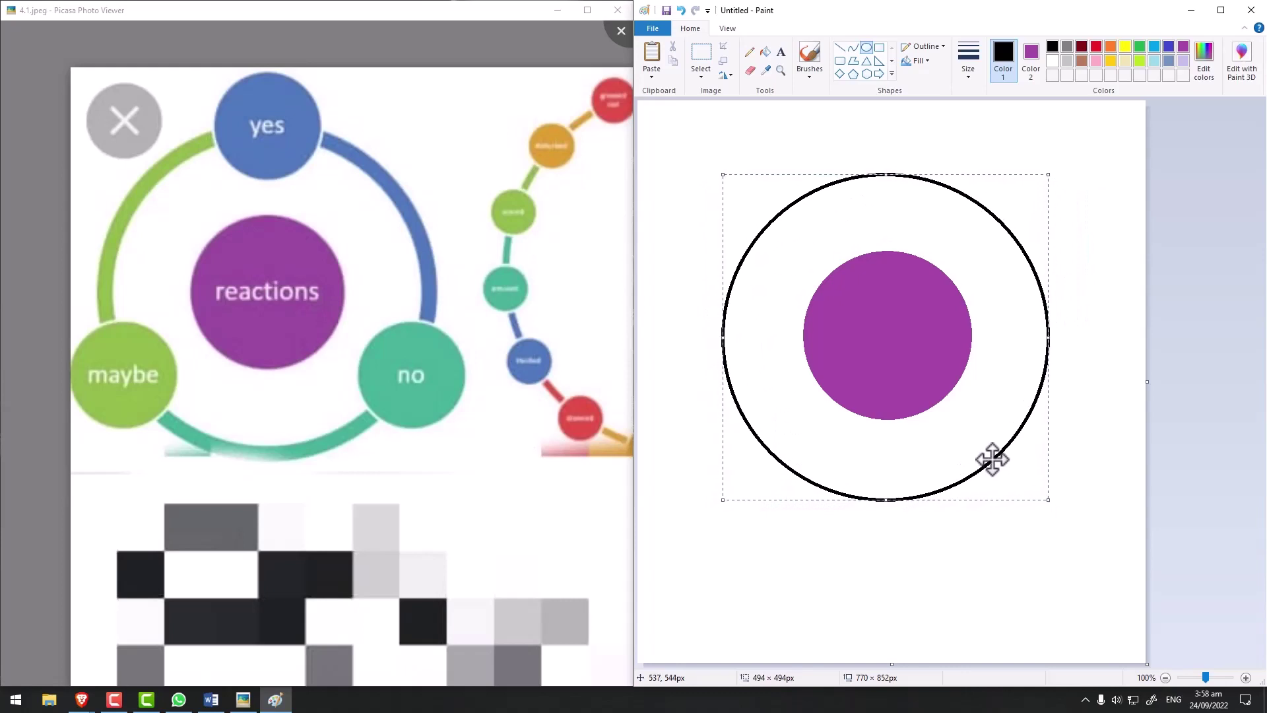
- Give the ring the thickest outline size, nudge it to centre and commit it
{"action": "left_click", "coordinate": [967, 59]}
{"action": "left_click", "coordinate": [987, 173]}
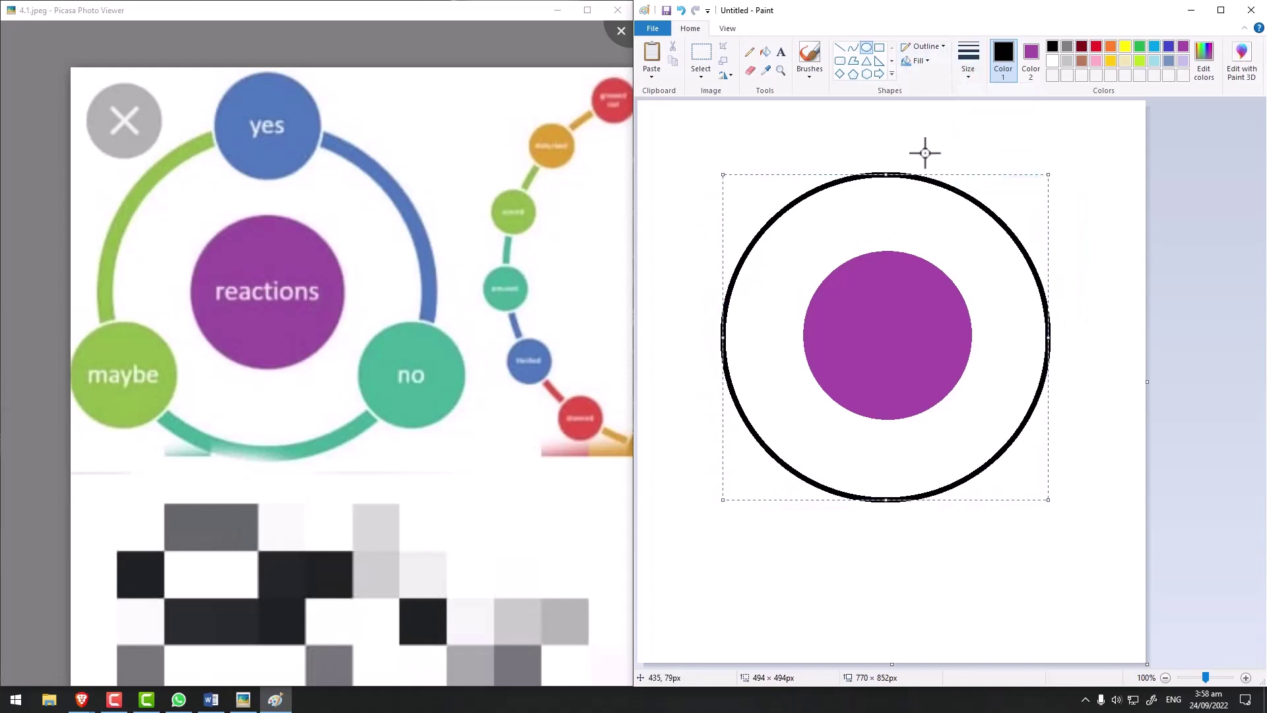
{"action": "left_click", "coordinate": [966, 68]}
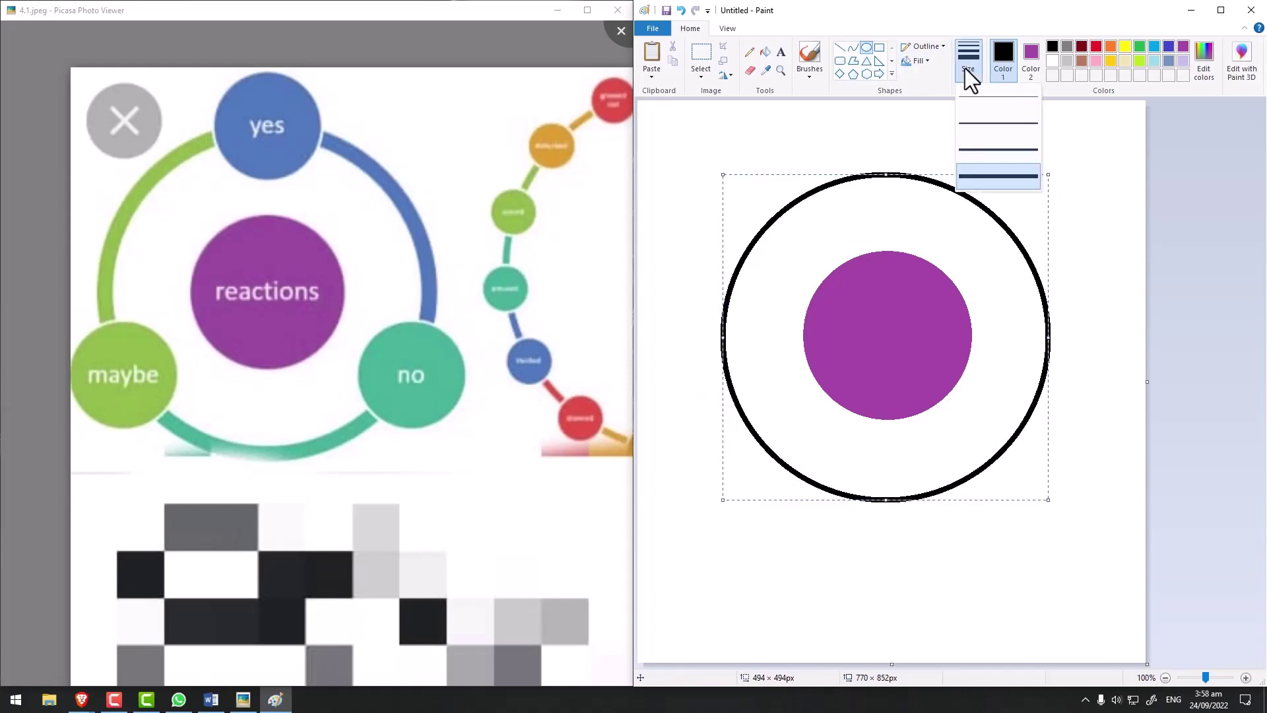
{"action": "left_click", "coordinate": [981, 176]}
{"action": "left_click", "coordinate": [932, 47]}
{"action": "left_click", "coordinate": [932, 46]}
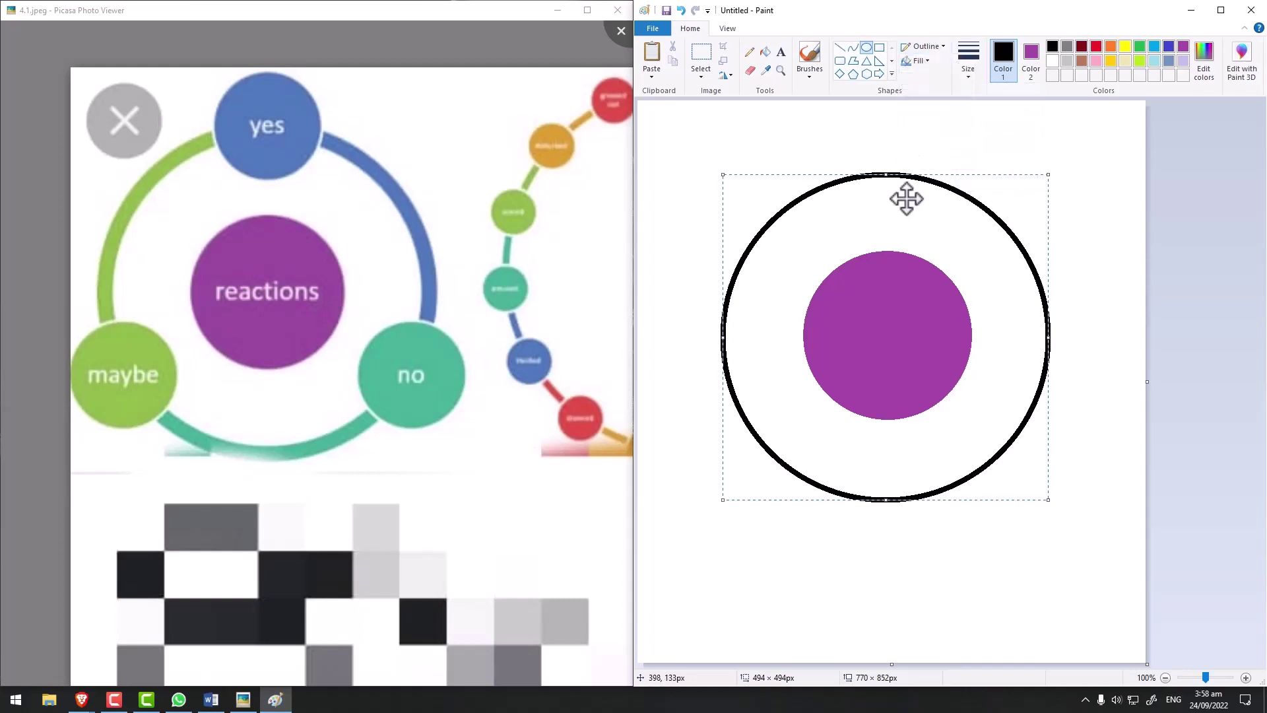
{"action": "left_click_drag", "start_coordinate": [967, 192], "coordinate": [972, 204]}
{"action": "left_click", "coordinate": [951, 145]}
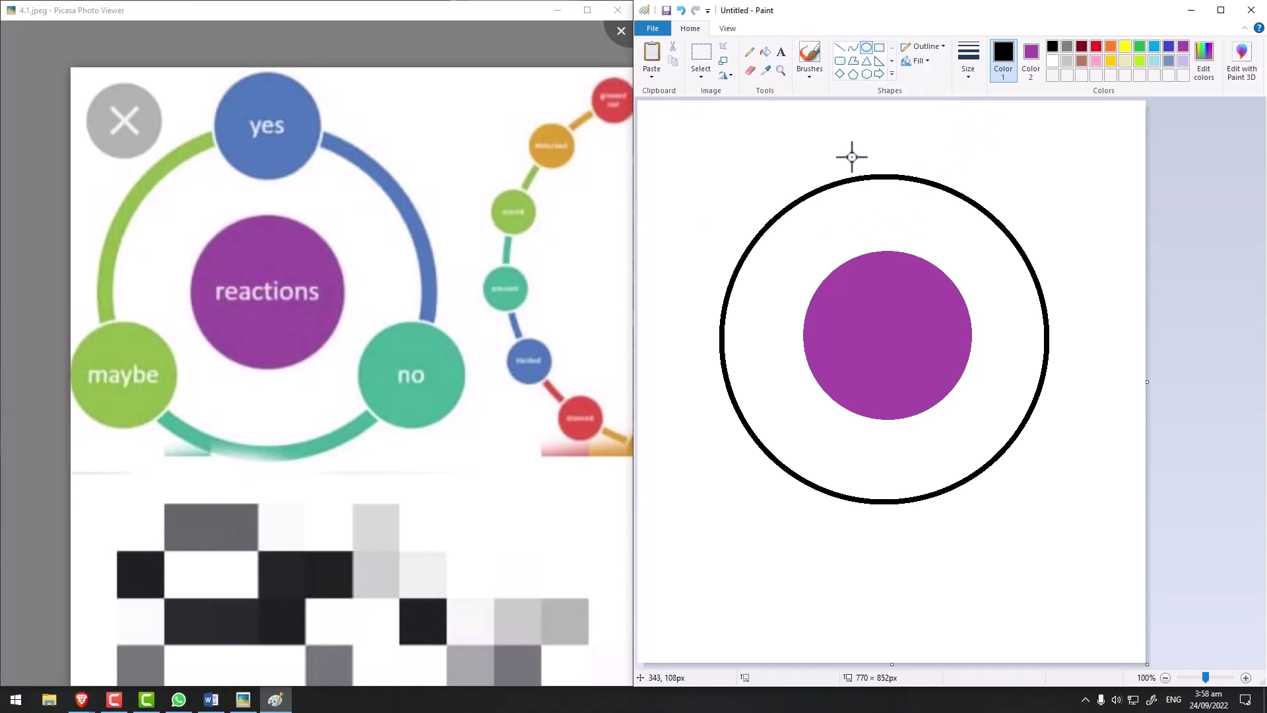
- Draw a small solid-fill circle and move it below the black ring
{"action": "left_click_drag", "start_coordinate": [836, 129], "coordinate": [933, 225]}
{"action": "left_click", "coordinate": [926, 61]}
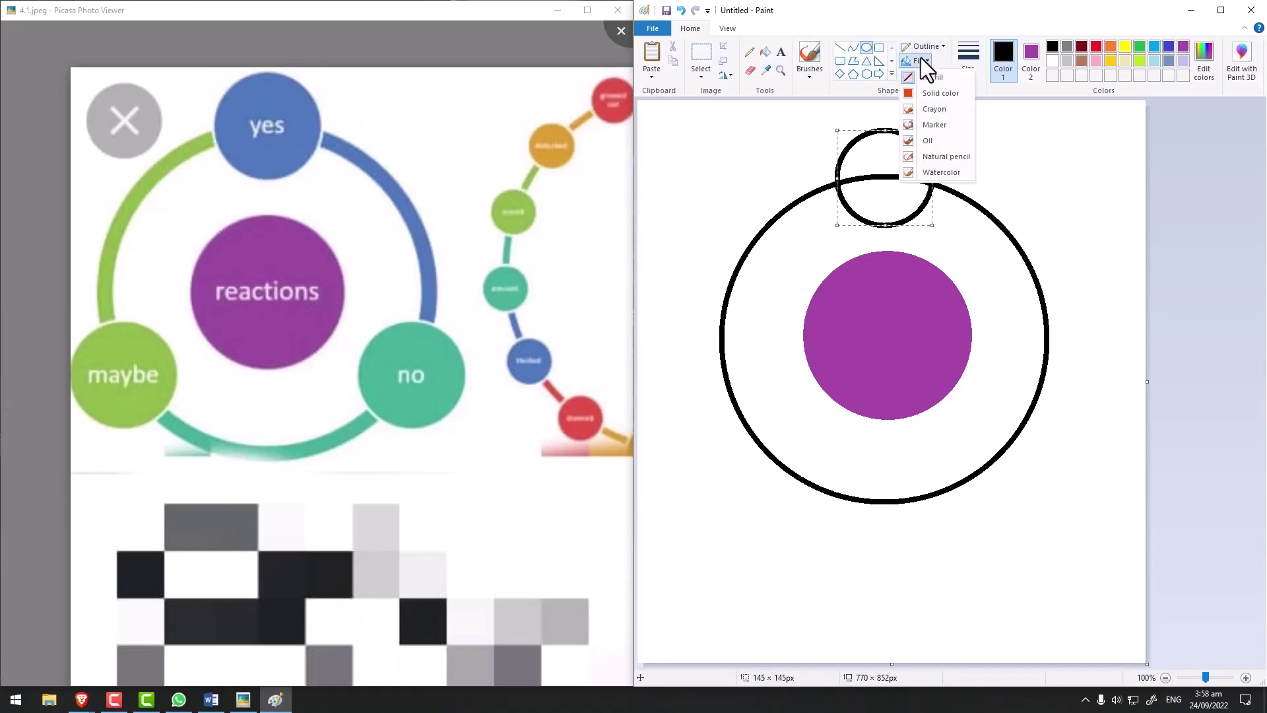
{"action": "left_click", "coordinate": [1155, 46]}
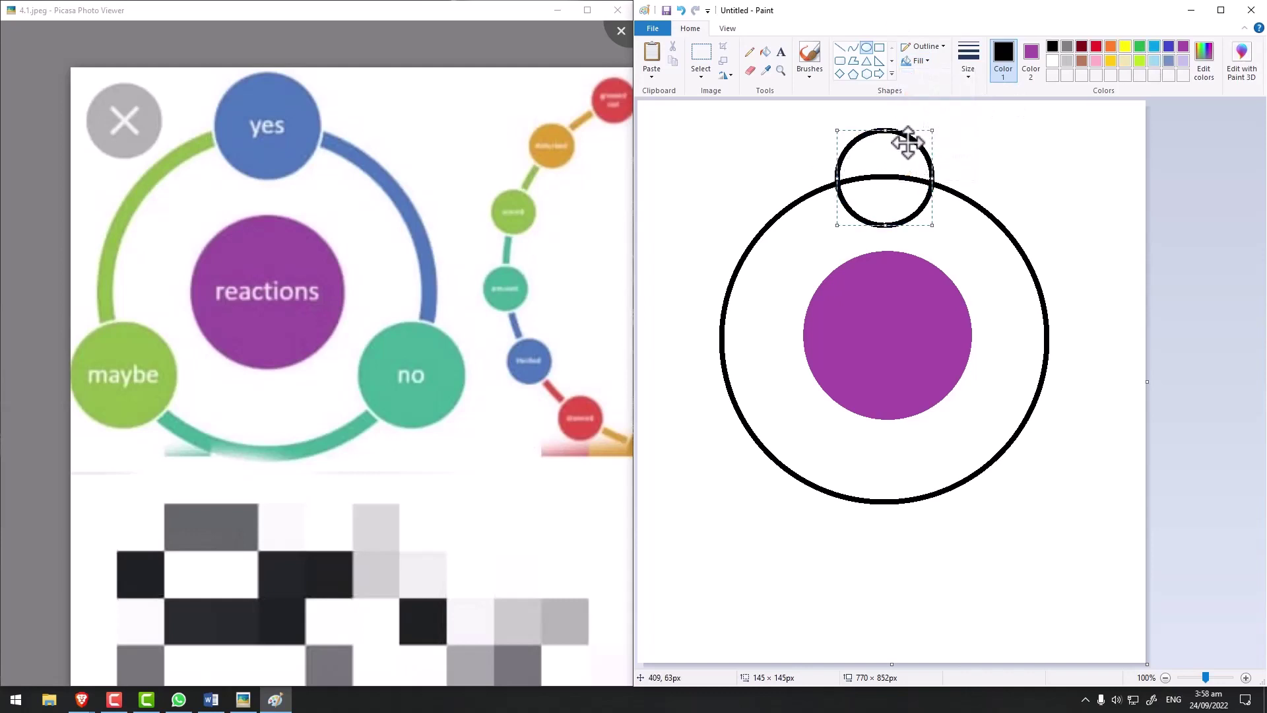
{"action": "left_click", "coordinate": [925, 62]}
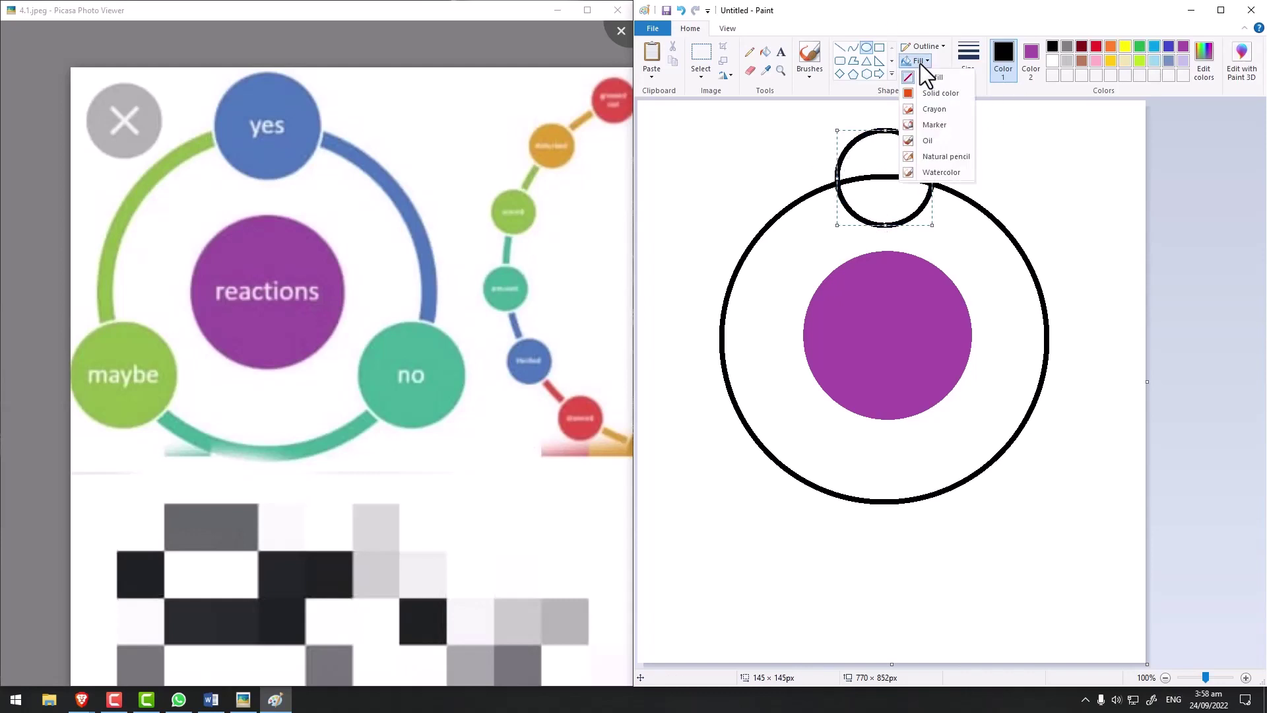
{"action": "left_click", "coordinate": [943, 94]}
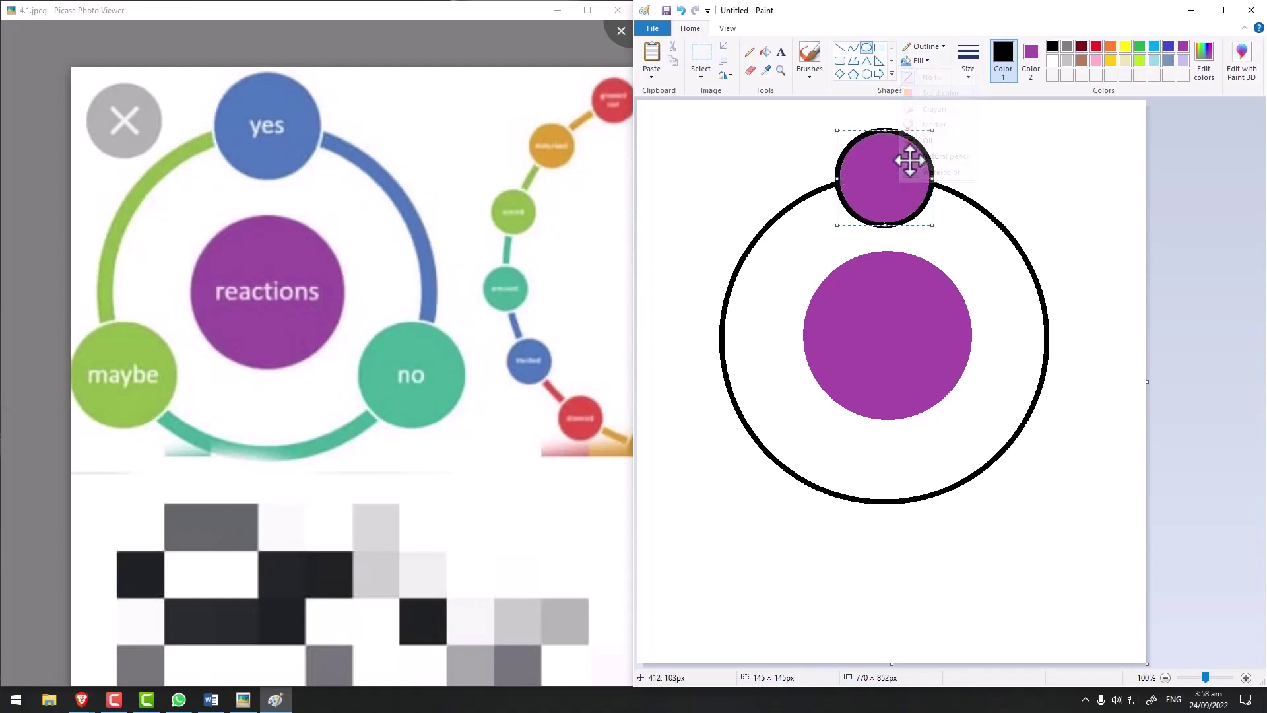
{"action": "left_click_drag", "start_coordinate": [905, 186], "coordinate": [786, 578]}
- Colour the circle light blue with white Color 1, then redraw it larger at lower left
{"action": "left_click", "coordinate": [1154, 46]}
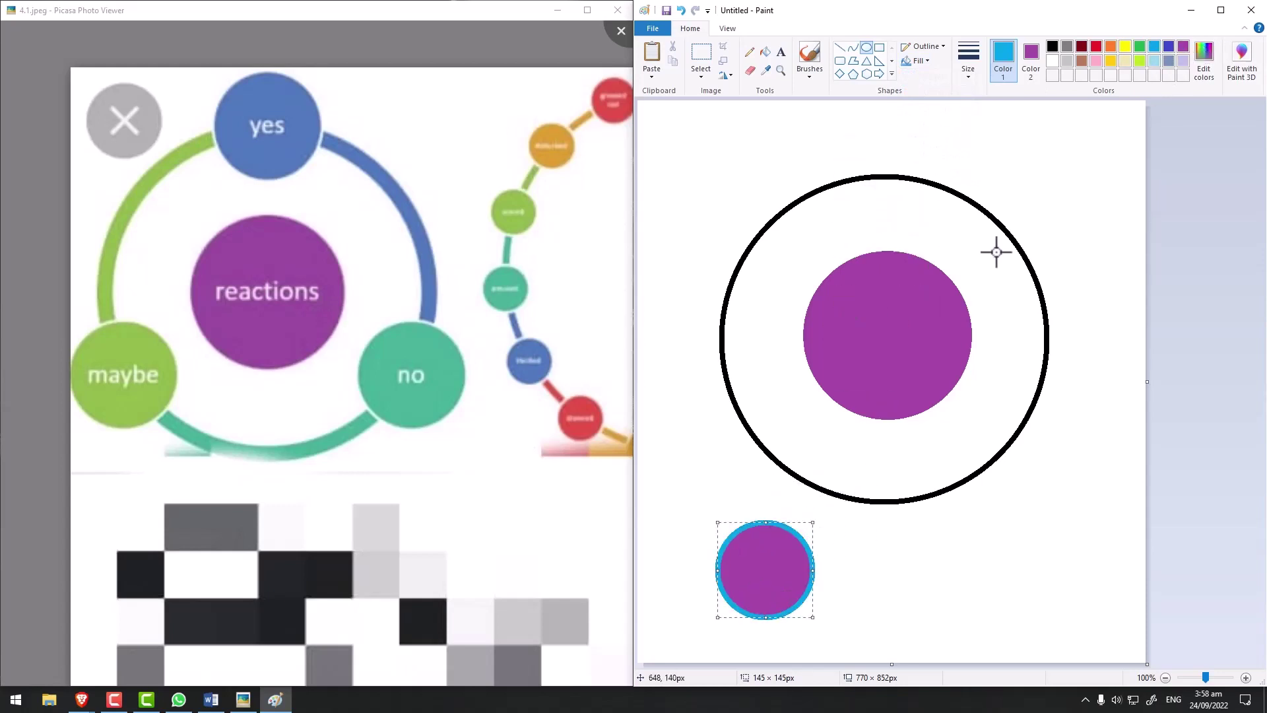
{"action": "left_click", "coordinate": [1154, 46]}
{"action": "left_click", "coordinate": [1002, 58]}
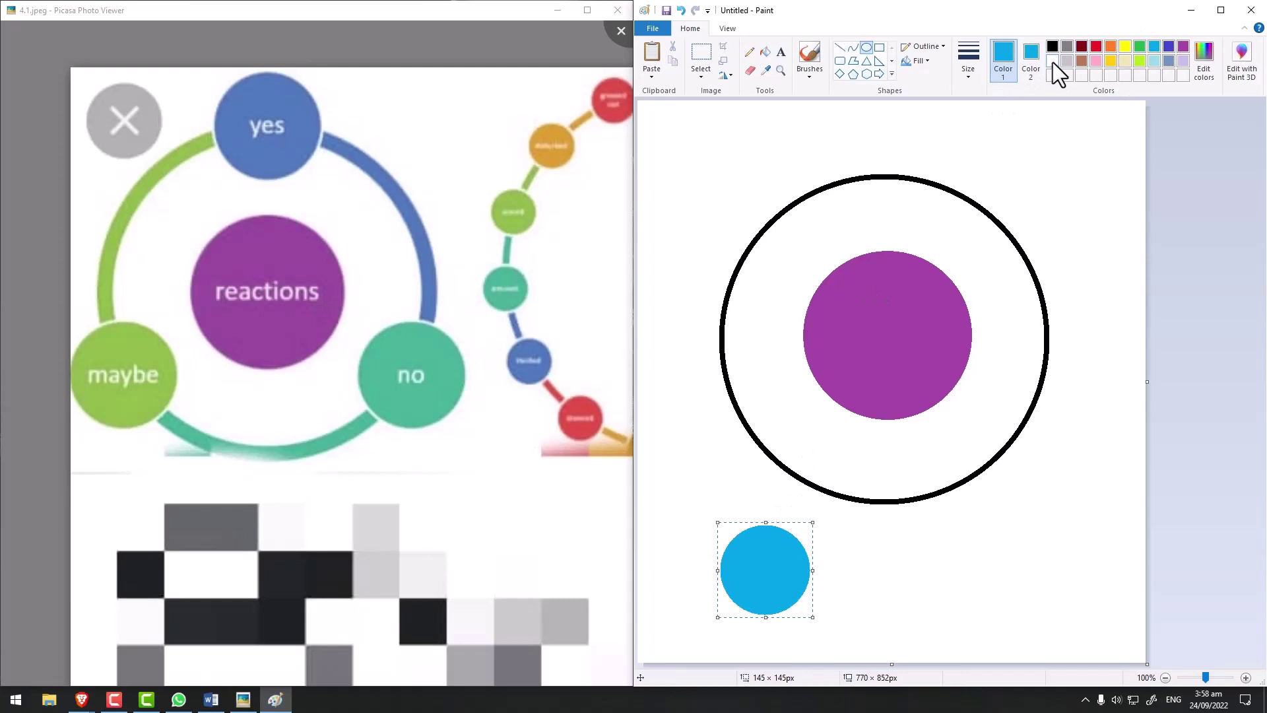
{"action": "left_click", "coordinate": [1054, 63]}
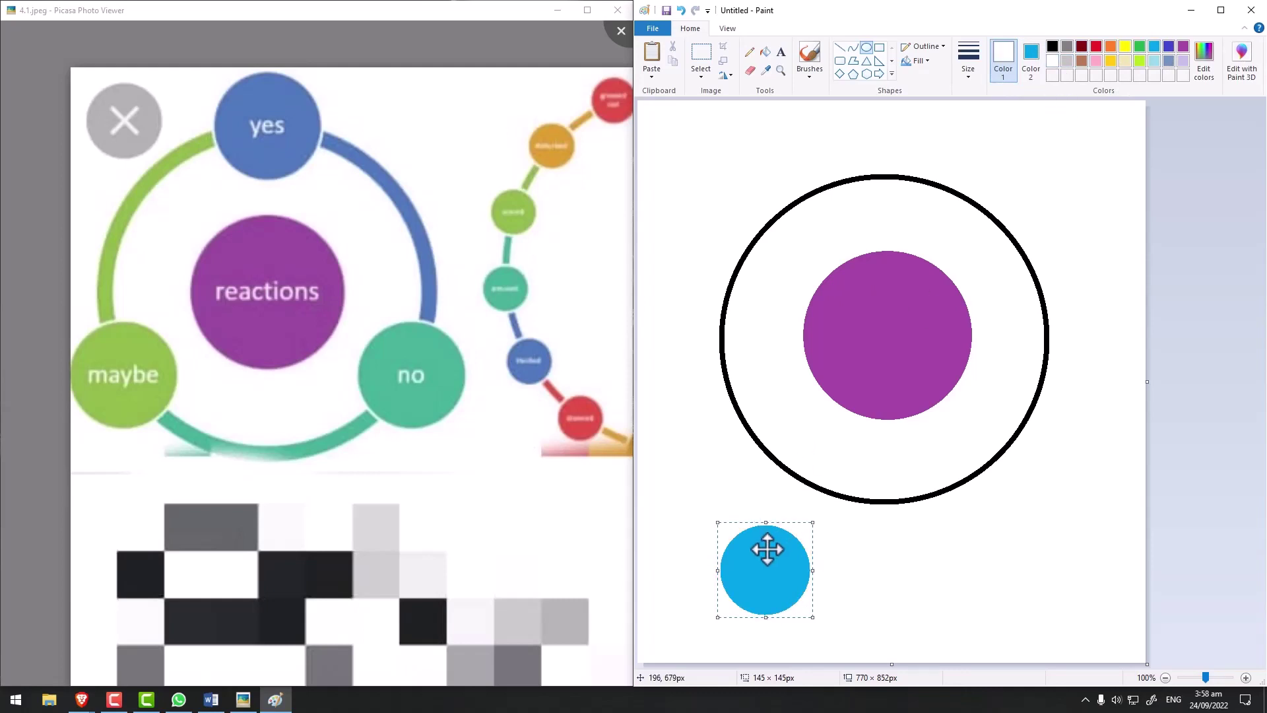
{"action": "left_click_drag", "start_coordinate": [766, 552], "coordinate": [885, 161]}
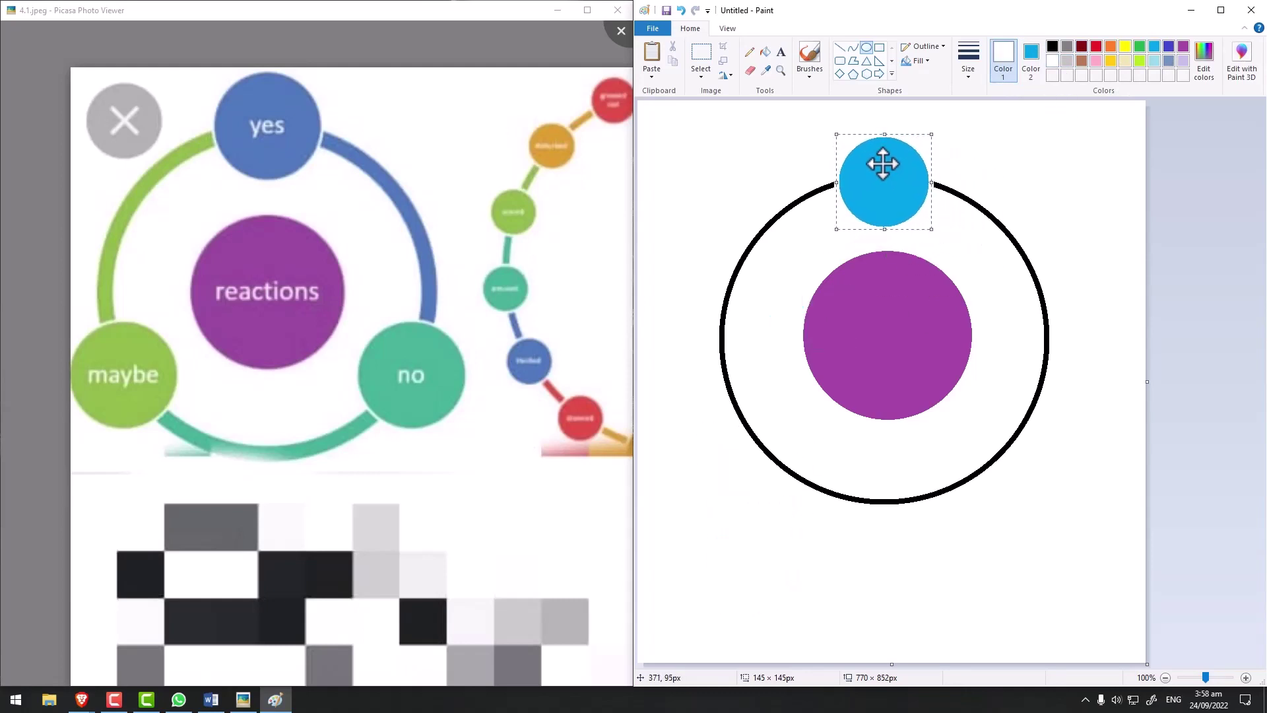
{"action": "left_click_drag", "start_coordinate": [886, 185], "coordinate": [743, 581]}
{"action": "left_click", "coordinate": [857, 575]}
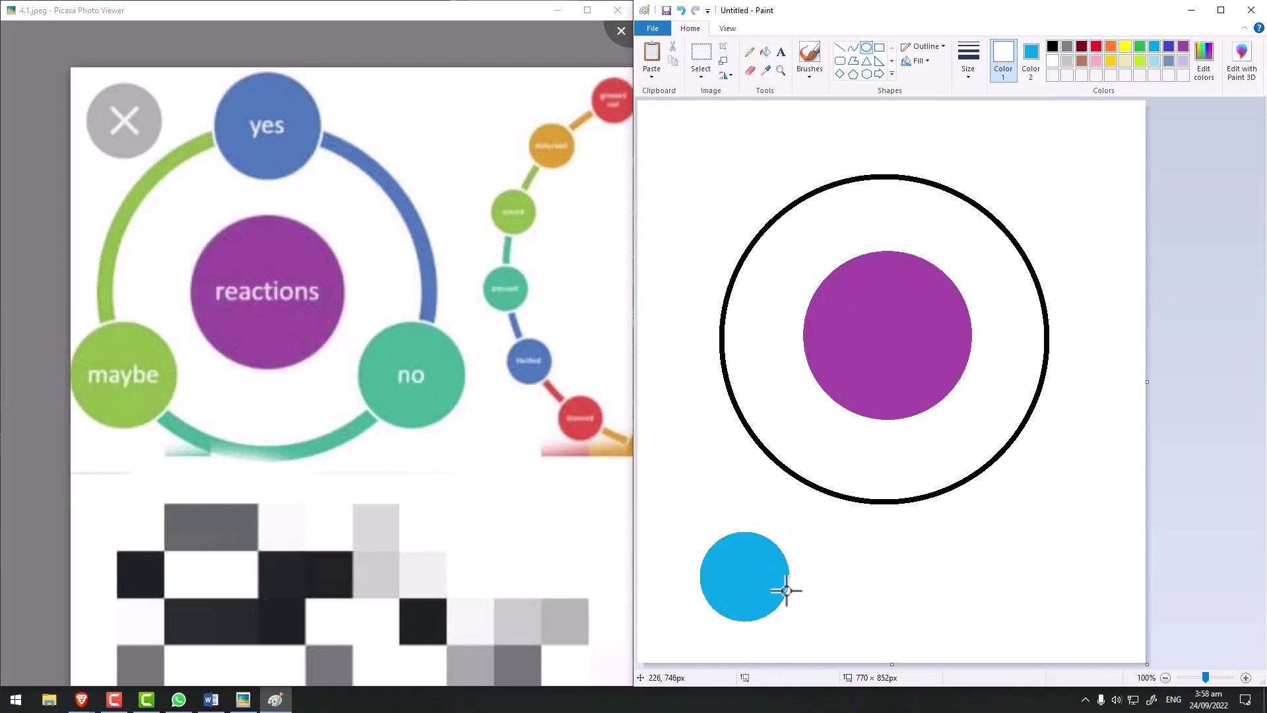
{"action": "left_click_drag", "start_coordinate": [694, 514], "coordinate": [811, 638]}
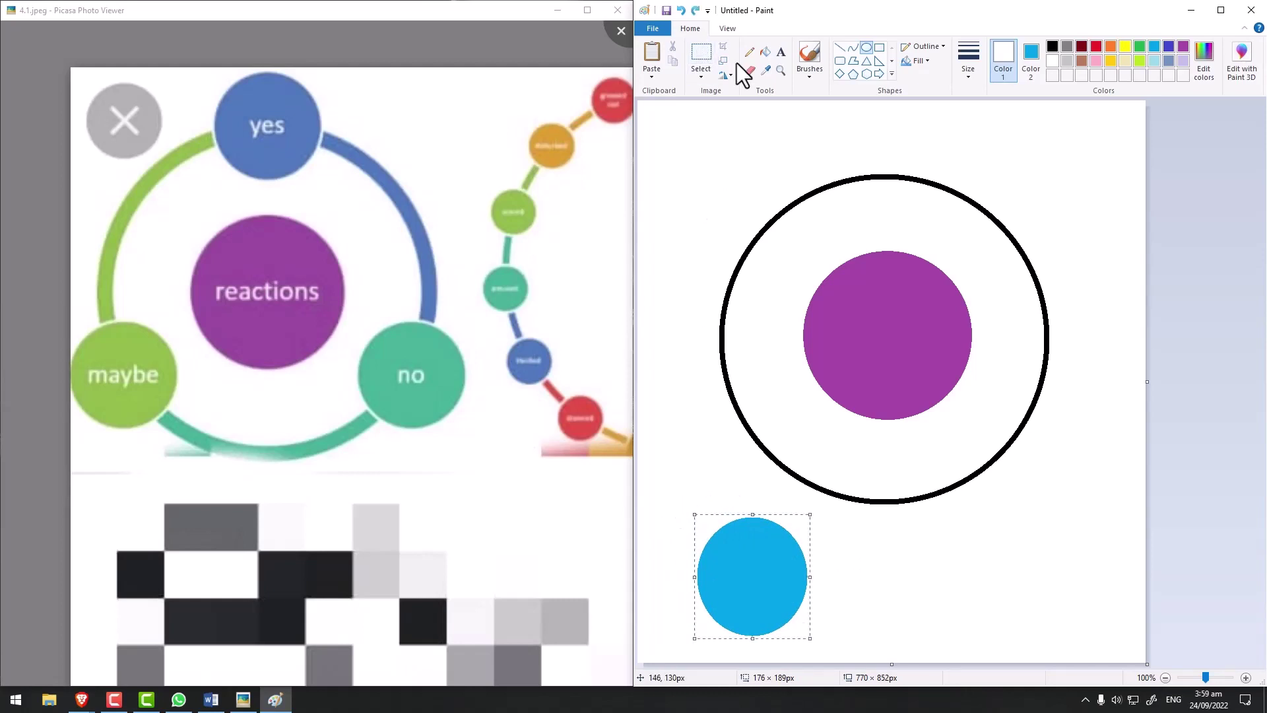
- Copy the blue circle and paste two copies, moving one onto the top of the ring
{"action": "left_click", "coordinate": [701, 57]}
{"action": "left_click_drag", "start_coordinate": [671, 507], "coordinate": [815, 643]}
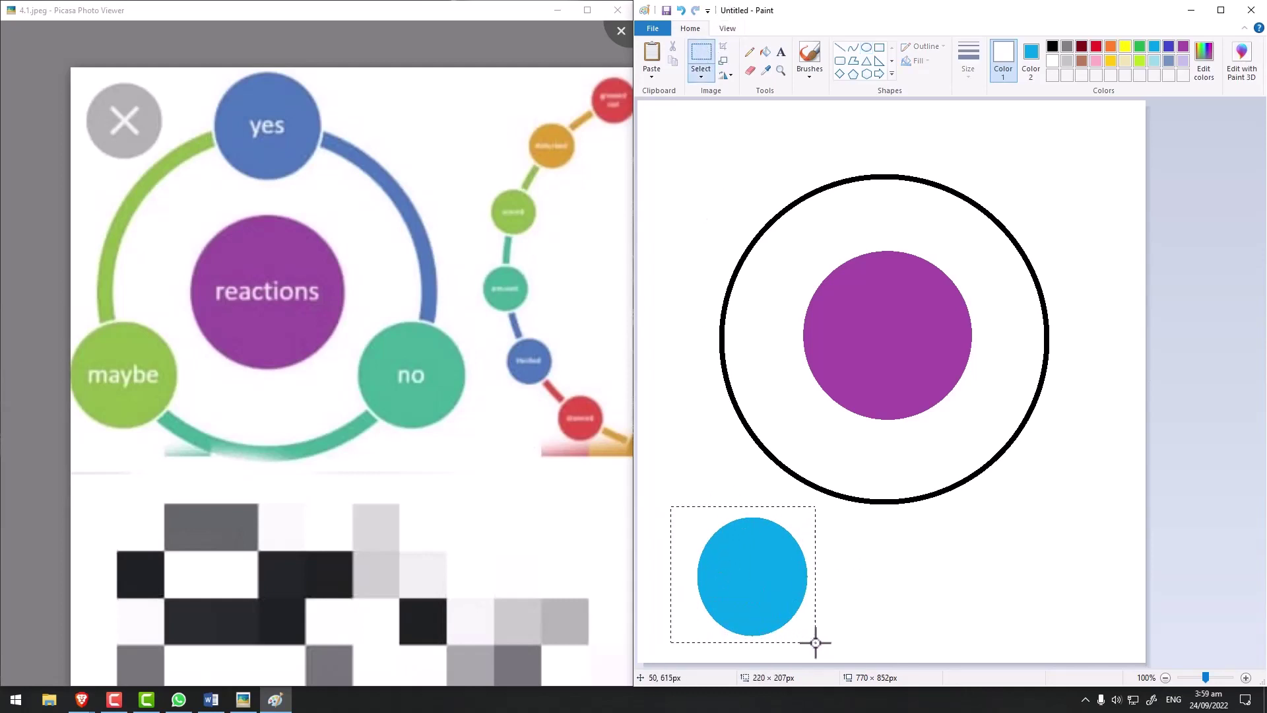
{"action": "key", "text": "ctrl+c"}
{"action": "key", "text": "ctrl+v"}
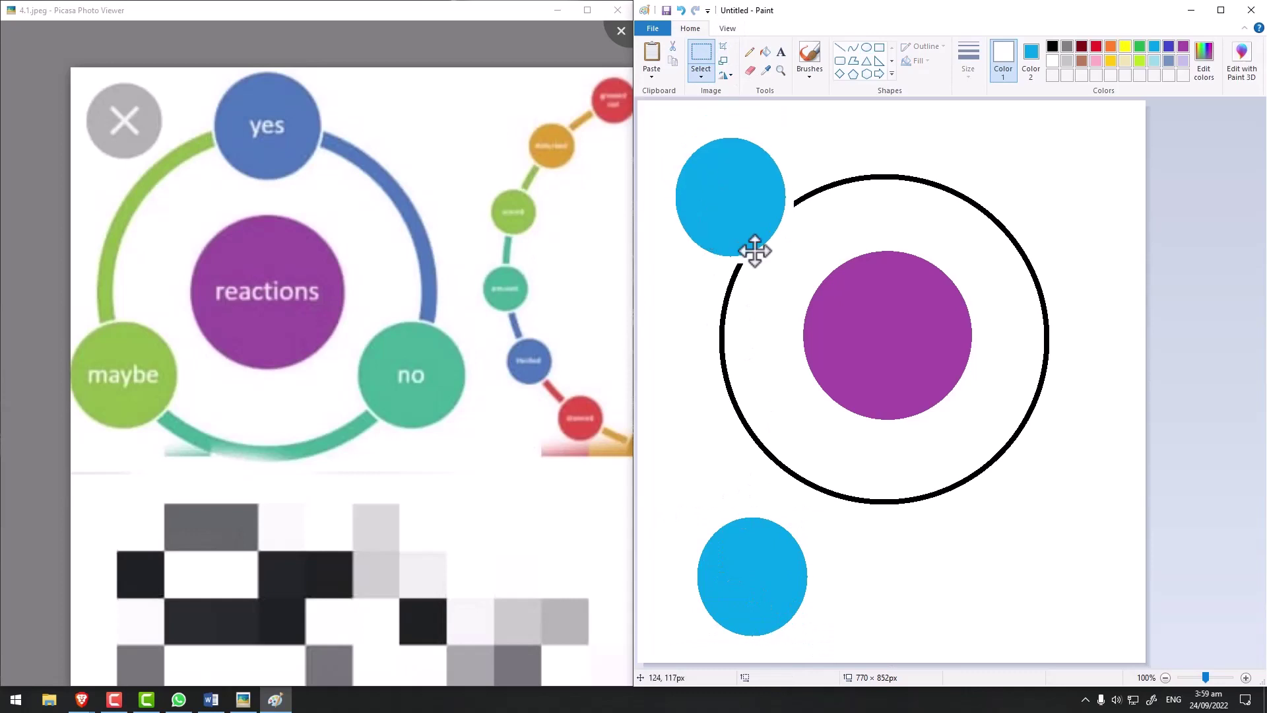
{"action": "mouse_move", "coordinate": [726, 186]}
{"action": "left_mouse_down"}
{"action": "mouse_move", "coordinate": [913, 557]}
{"action": "mouse_move", "coordinate": [929, 563]}
{"action": "left_mouse_up"}
{"action": "key", "text": "ctrl+v"}
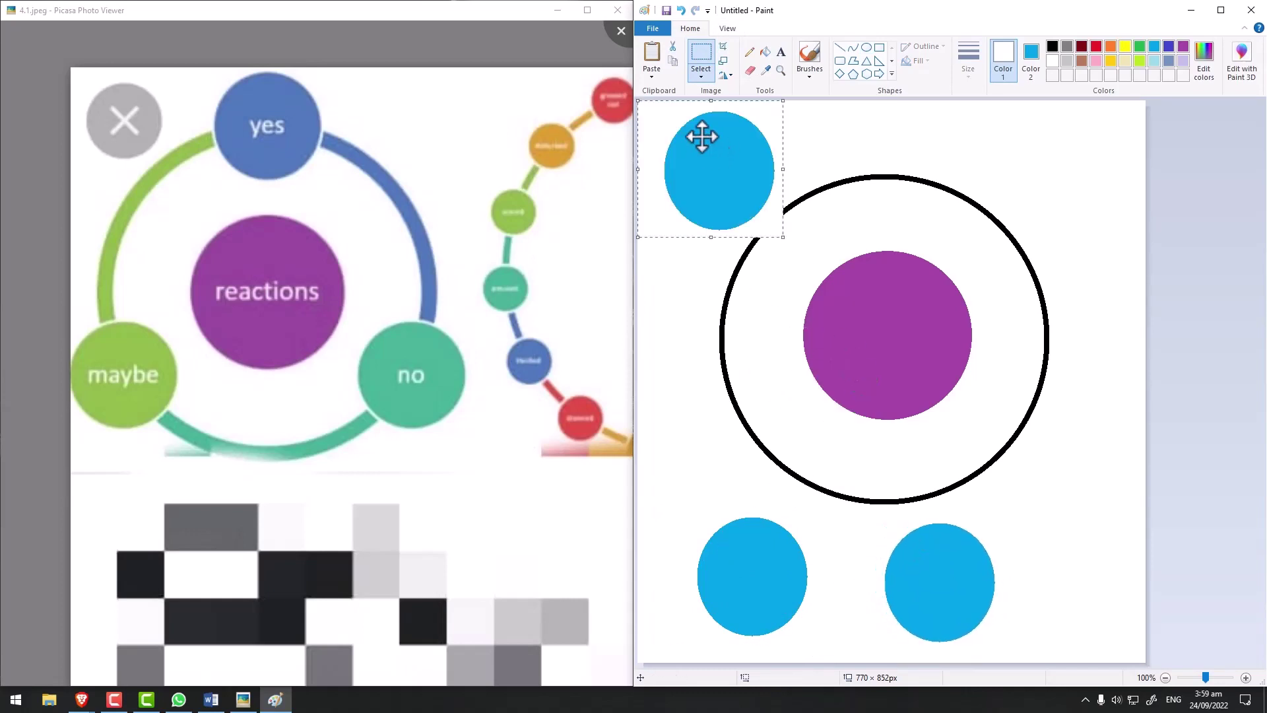
{"action": "mouse_move", "coordinate": [702, 136]}
{"action": "left_mouse_down"}
{"action": "mouse_move", "coordinate": [841, 101]}
{"action": "mouse_move", "coordinate": [856, 121]}
{"action": "mouse_move", "coordinate": [764, 220]}
{"action": "left_mouse_up"}
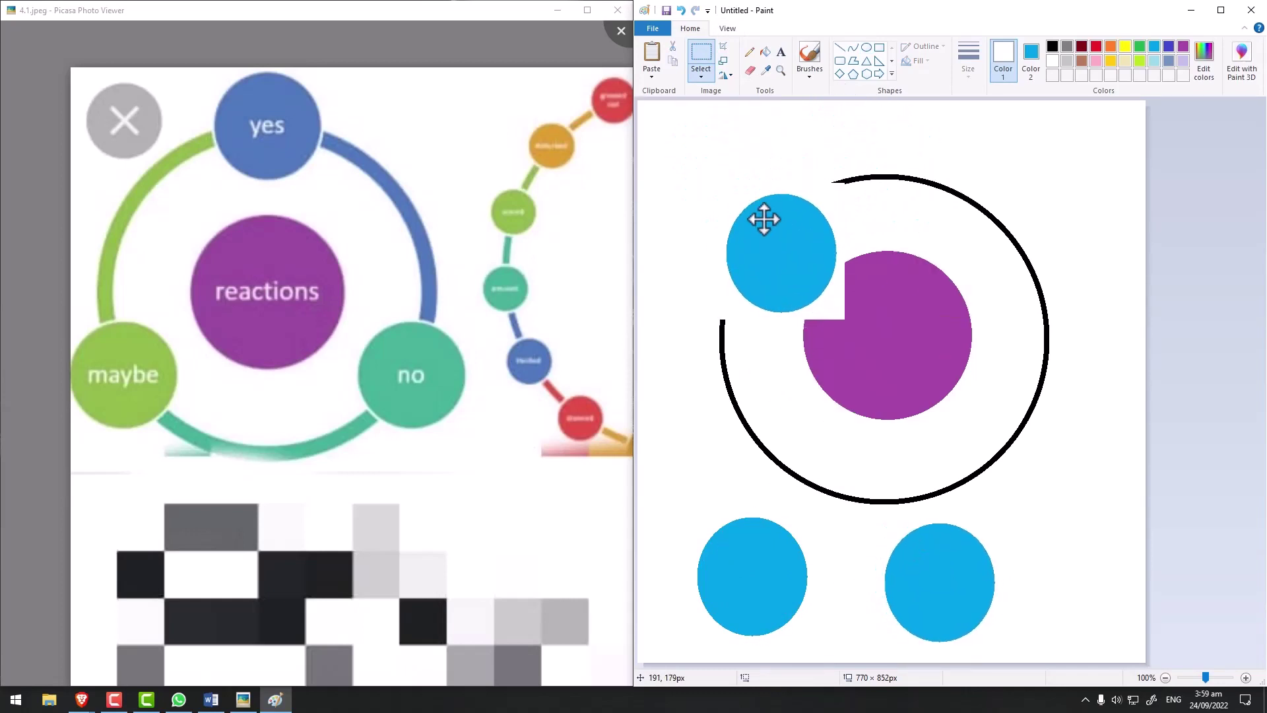
- Turn on Transparent selection so pasted circles leave no white block over the ring
{"action": "left_click", "coordinate": [707, 78]}
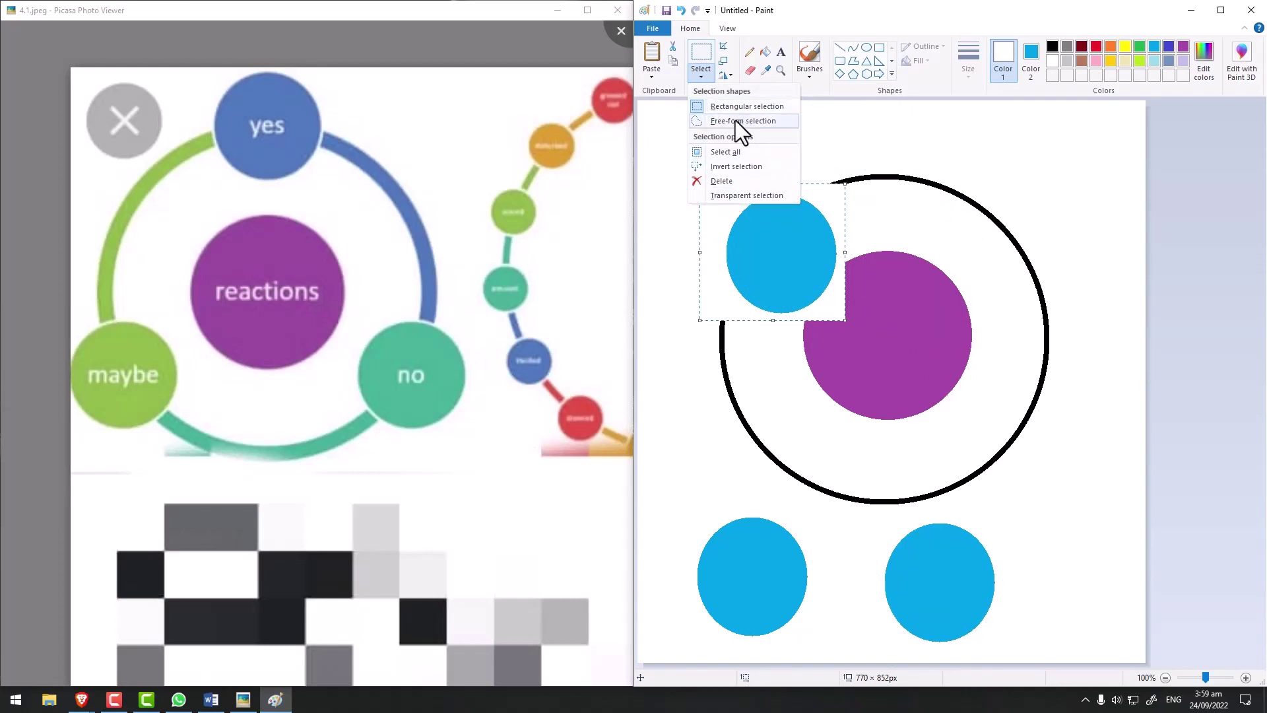
{"action": "left_click", "coordinate": [736, 195]}
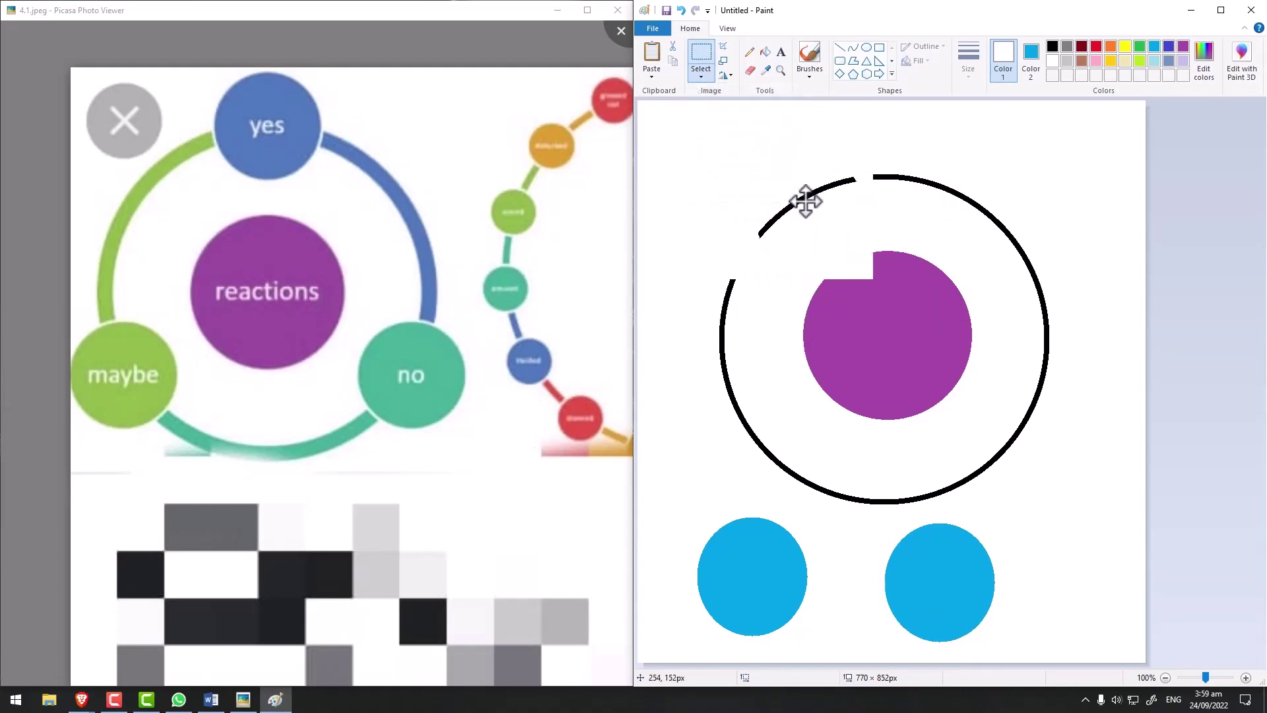
{"action": "left_click_drag", "start_coordinate": [773, 241], "coordinate": [767, 220]}
{"action": "left_click", "coordinate": [702, 77]}
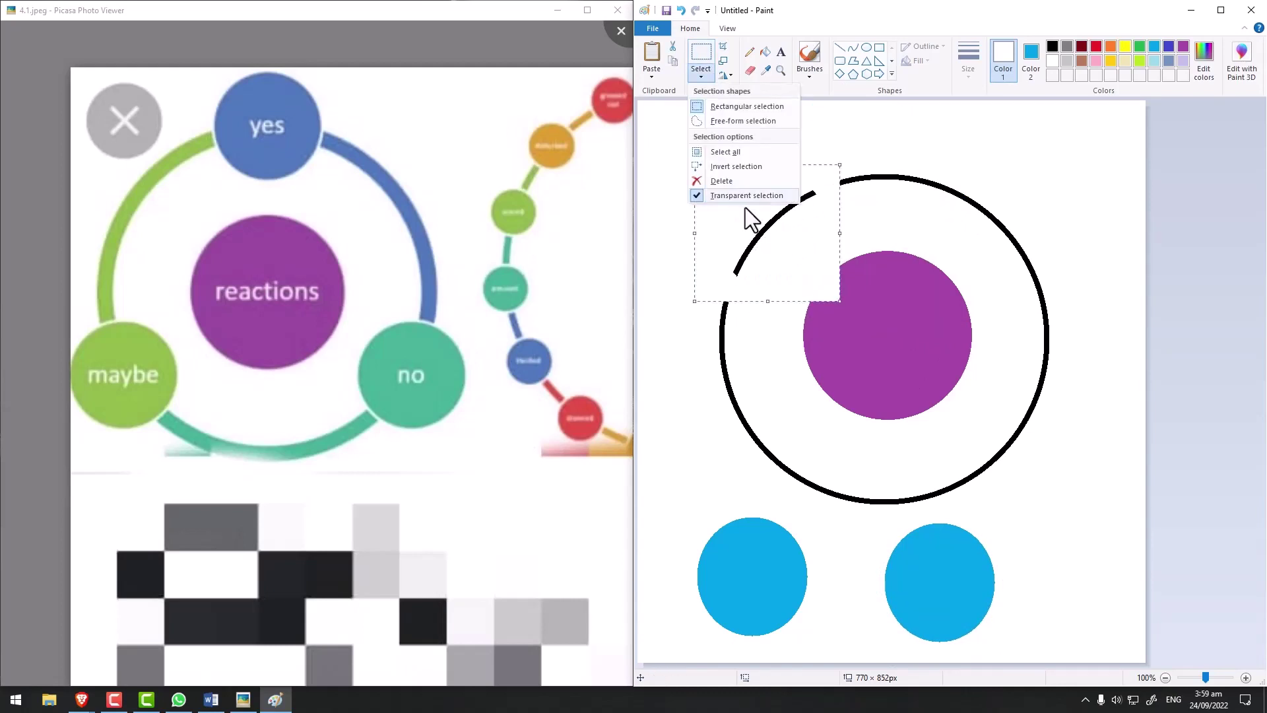
{"action": "left_click", "coordinate": [746, 121]}
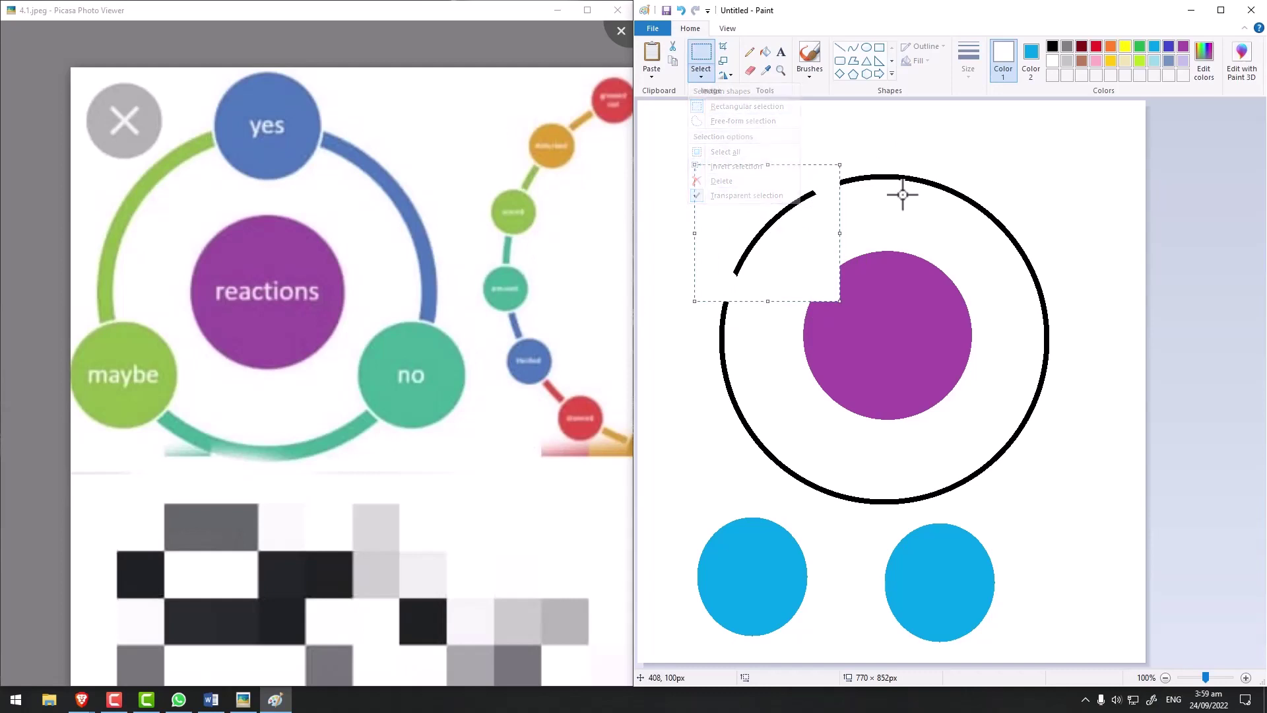
{"action": "left_click", "coordinate": [792, 263]}
- Remove the extra right blue circle and reset Color 1 to black
{"action": "left_click_drag", "start_coordinate": [867, 519], "coordinate": [1010, 644]}
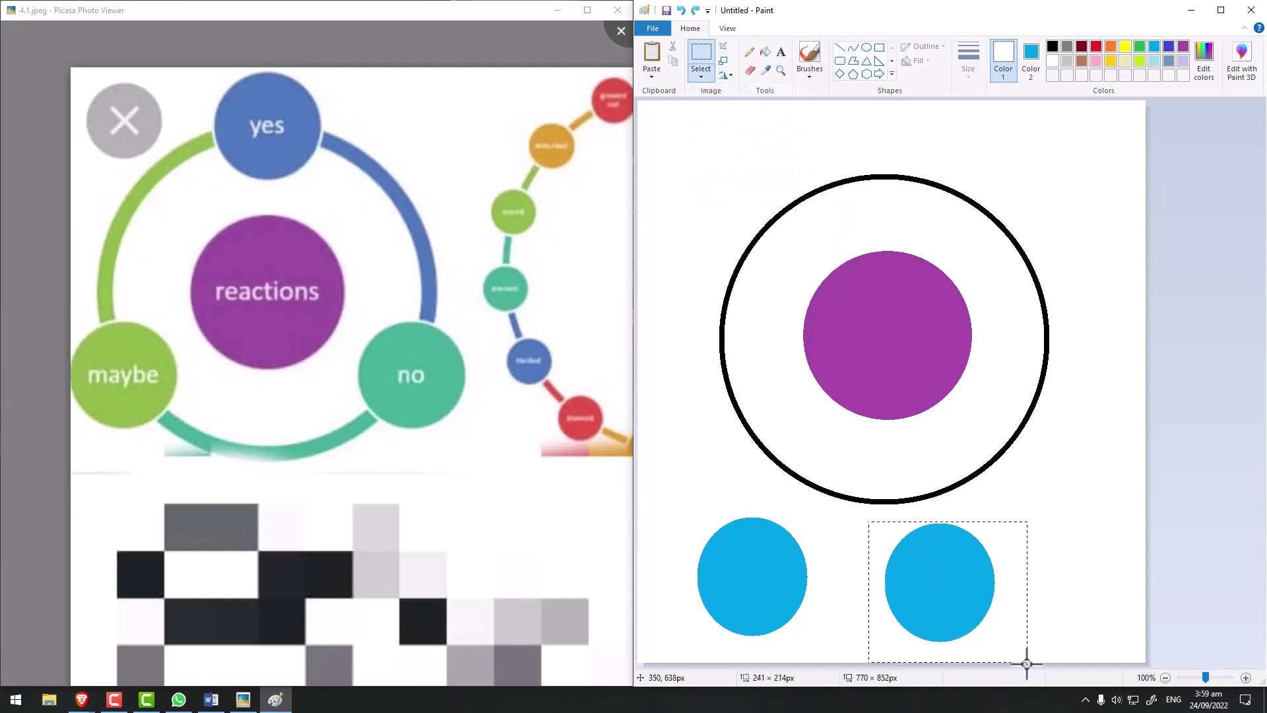
{"action": "key", "text": "Delete"}
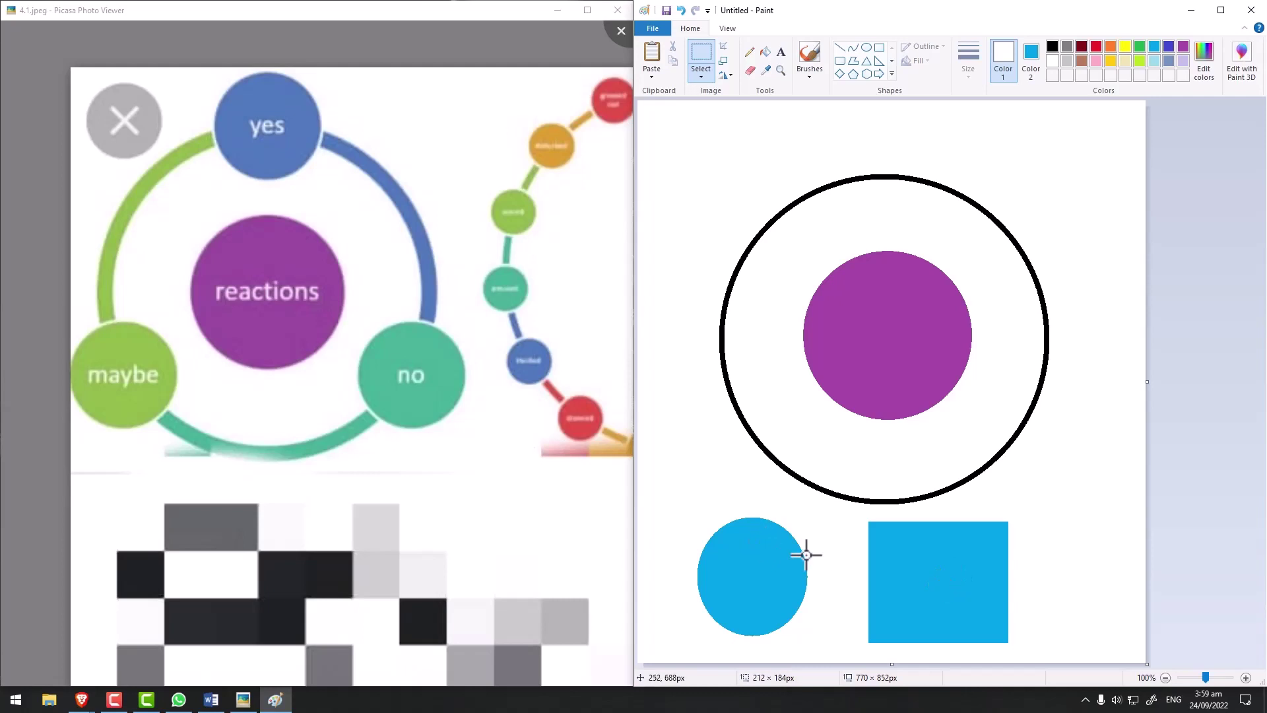
{"action": "key", "text": "ctrl+z"}
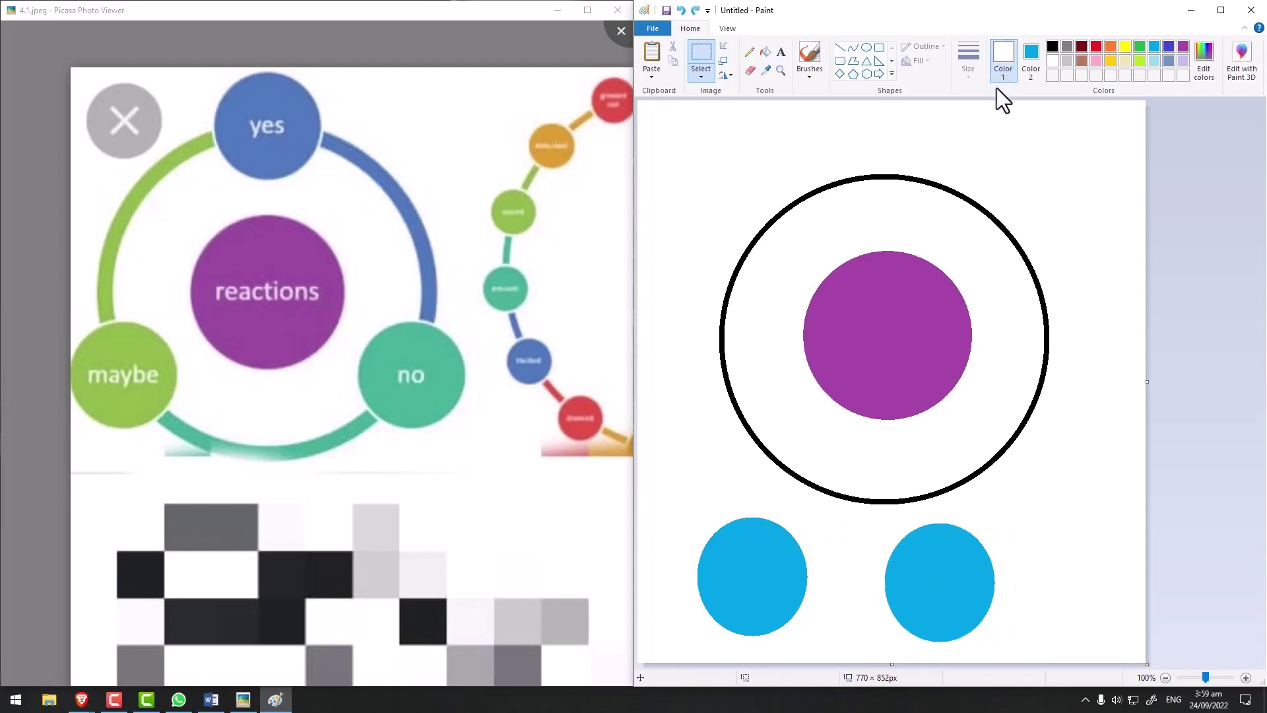
{"action": "key", "text": "ctrl+z"}
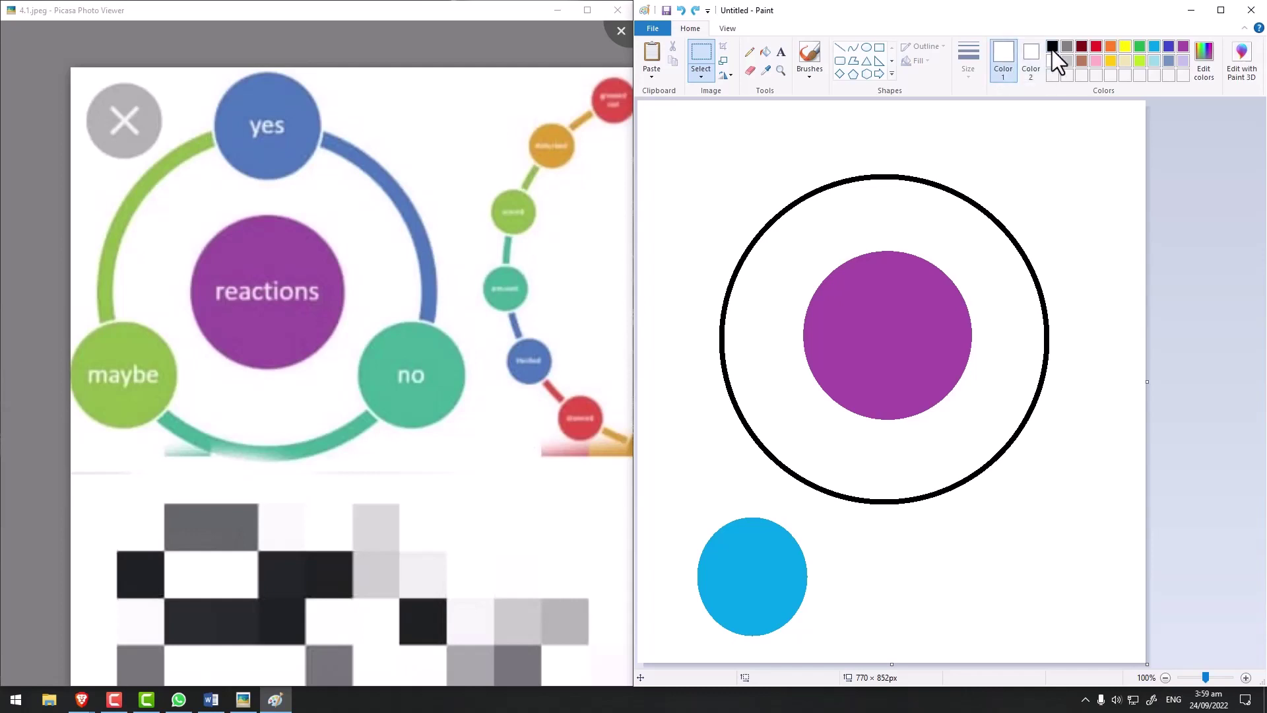
{"action": "left_click", "coordinate": [1052, 46]}
- Copy the remaining blue circle and place a copy at the top of the ring
{"action": "left_click_drag", "start_coordinate": [687, 514], "coordinate": [816, 640]}
{"action": "key", "text": "ctrl+c"}
{"action": "key", "text": "ctrl+v"}
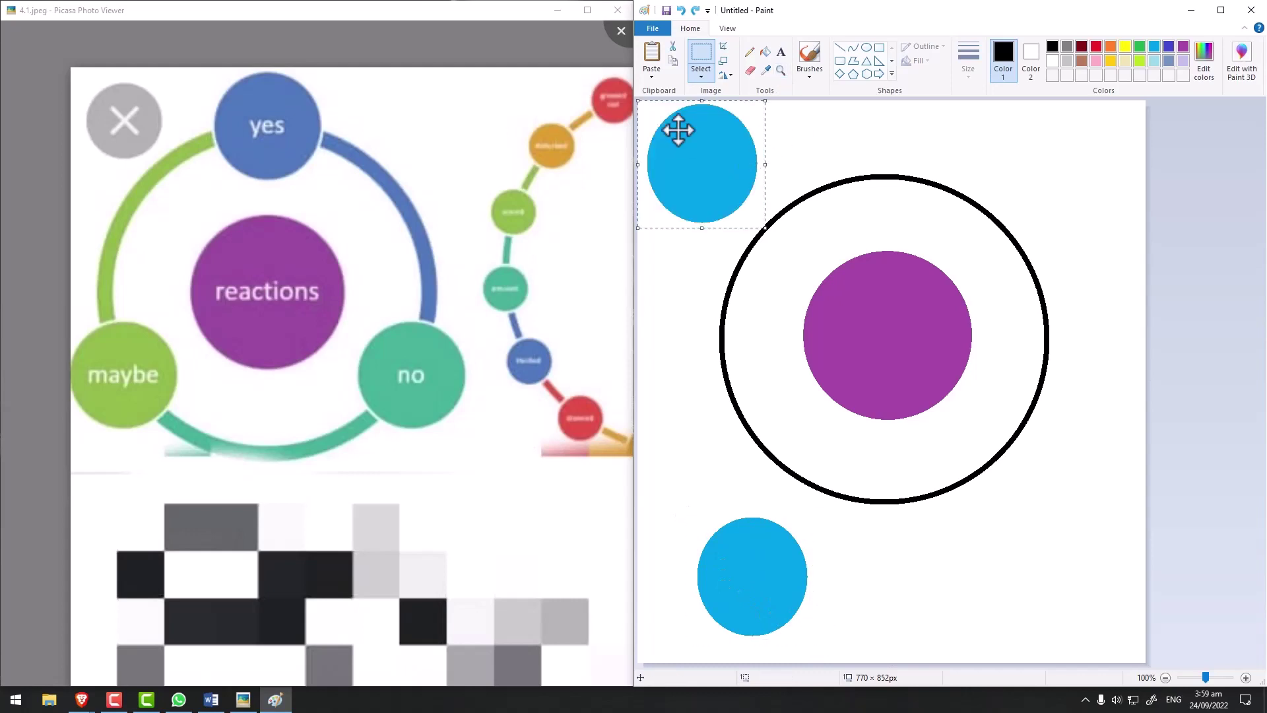
{"action": "left_click", "coordinate": [701, 76]}
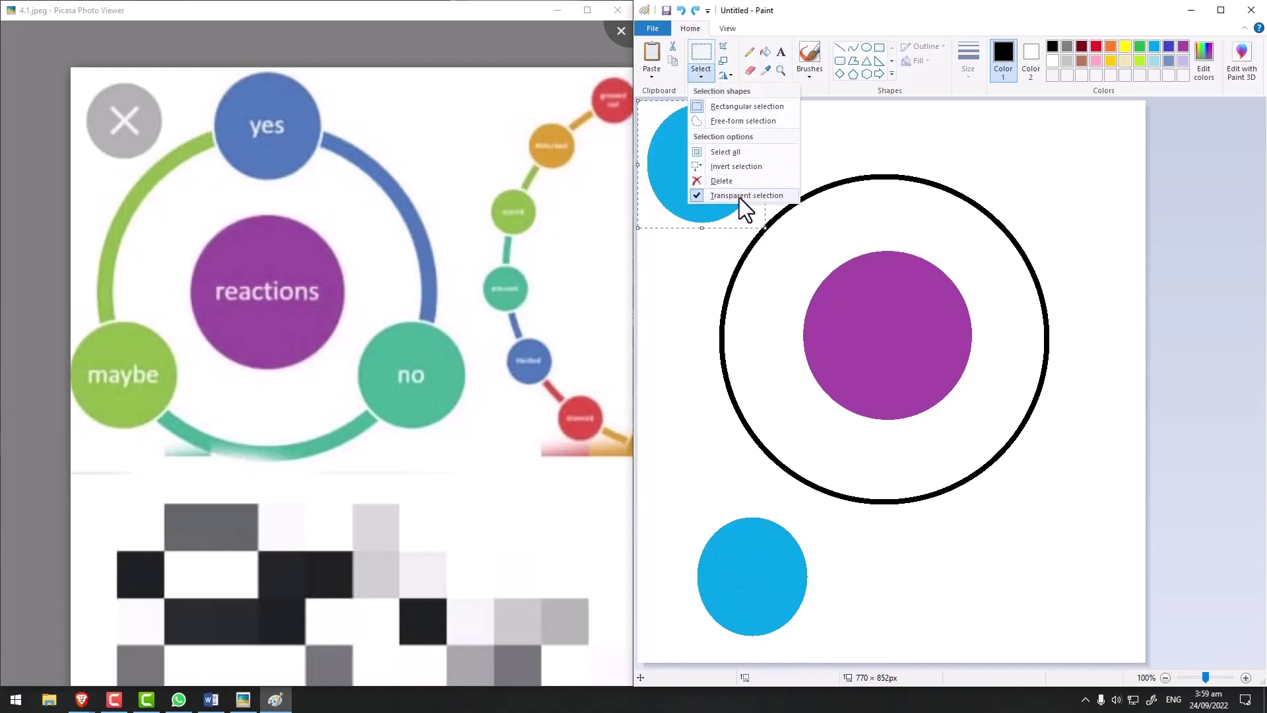
{"action": "mouse_move", "coordinate": [686, 177]}
{"action": "left_mouse_down"}
{"action": "mouse_move", "coordinate": [835, 204]}
{"action": "mouse_move", "coordinate": [872, 186]}
{"action": "left_mouse_up"}
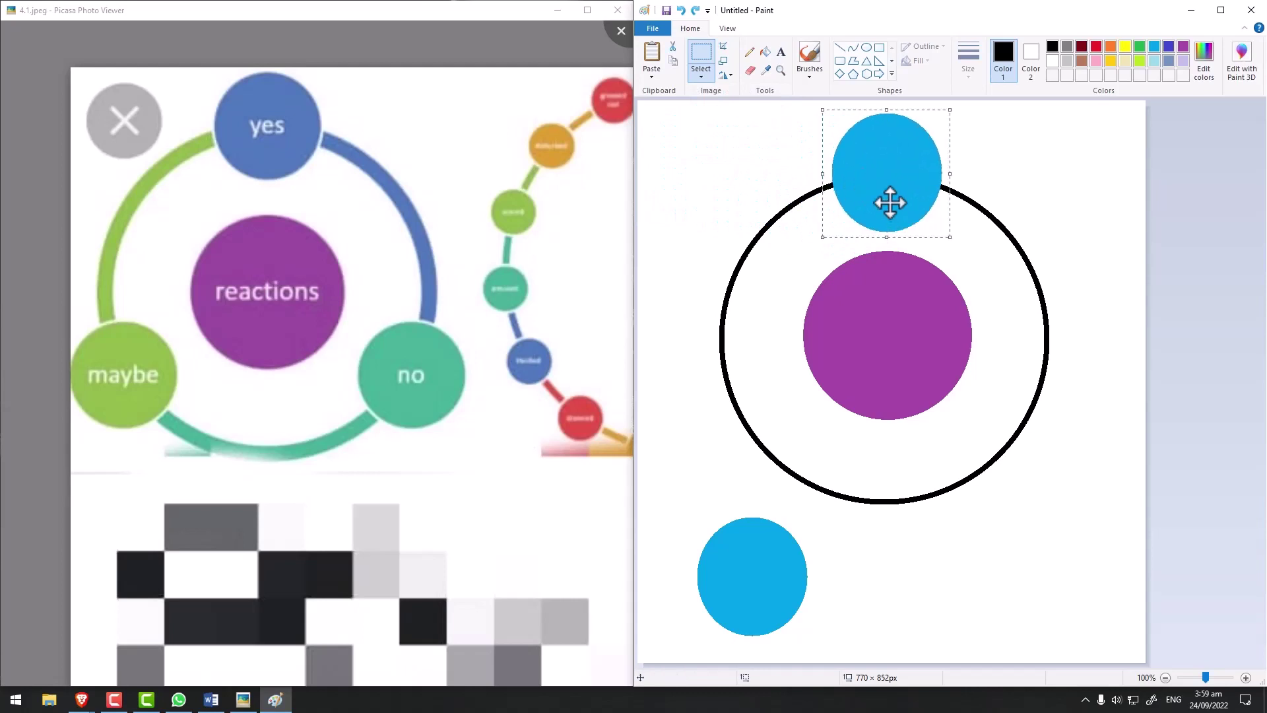
{"action": "left_click_drag", "start_coordinate": [890, 203], "coordinate": [888, 201]}
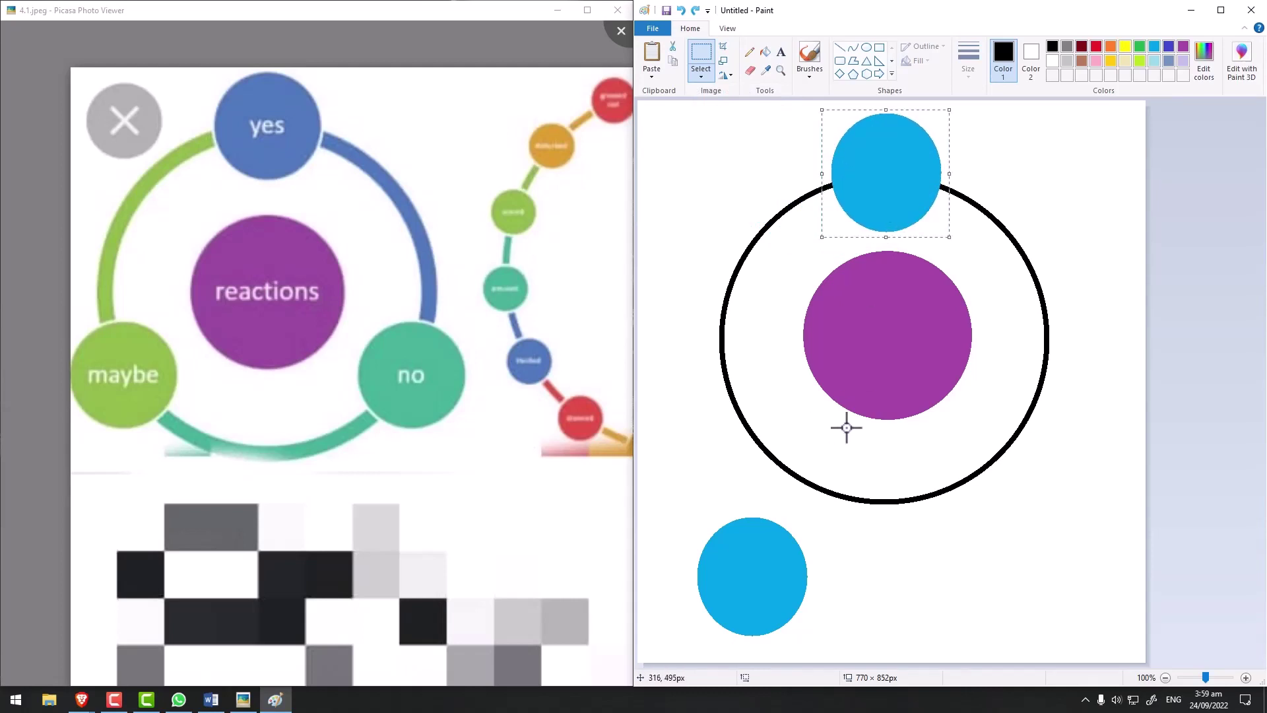
- Paste another copy onto the ring's left side and move the lower circle to its right side
{"action": "key", "text": "ctrl+v"}
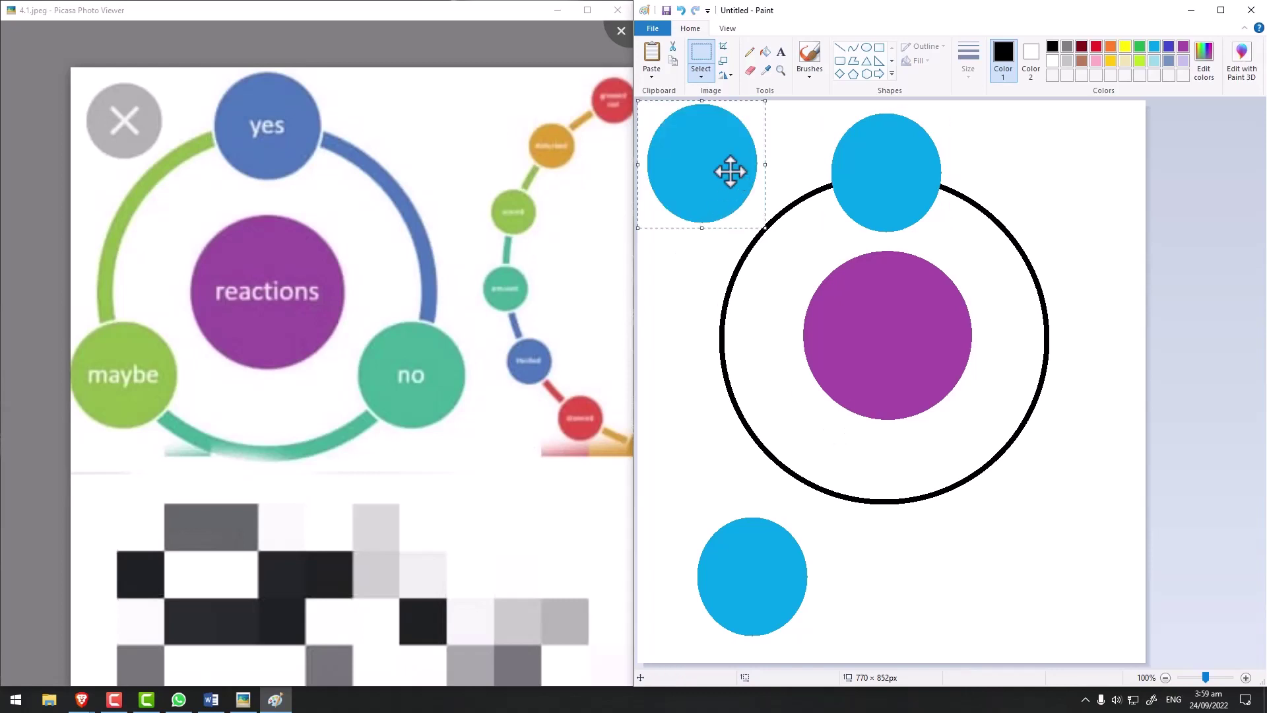
{"action": "left_click_drag", "start_coordinate": [730, 170], "coordinate": [744, 438]}
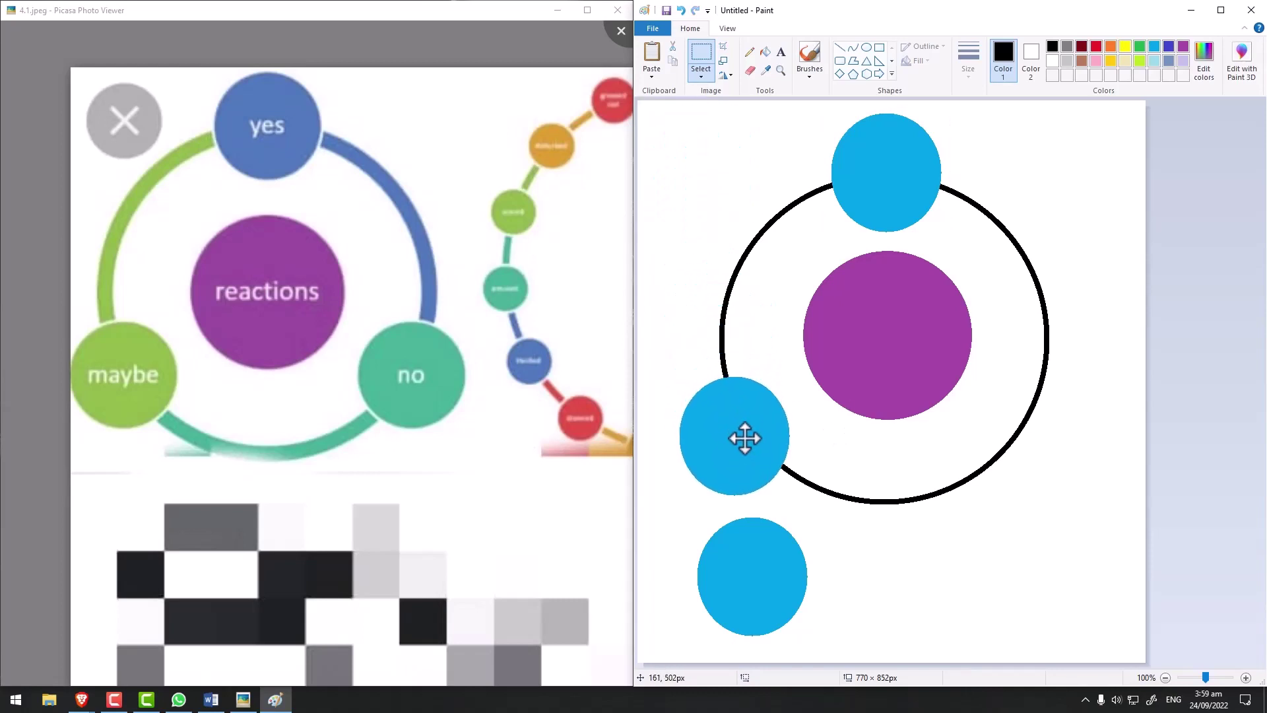
{"action": "left_click", "coordinate": [684, 513]}
{"action": "mouse_move", "coordinate": [684, 514]}
{"action": "left_mouse_down"}
{"action": "mouse_move", "coordinate": [811, 640]}
{"action": "mouse_move", "coordinate": [1058, 464]}
{"action": "mouse_move", "coordinate": [1048, 475]}
{"action": "left_mouse_up"}
{"action": "left_click", "coordinate": [1047, 307]}
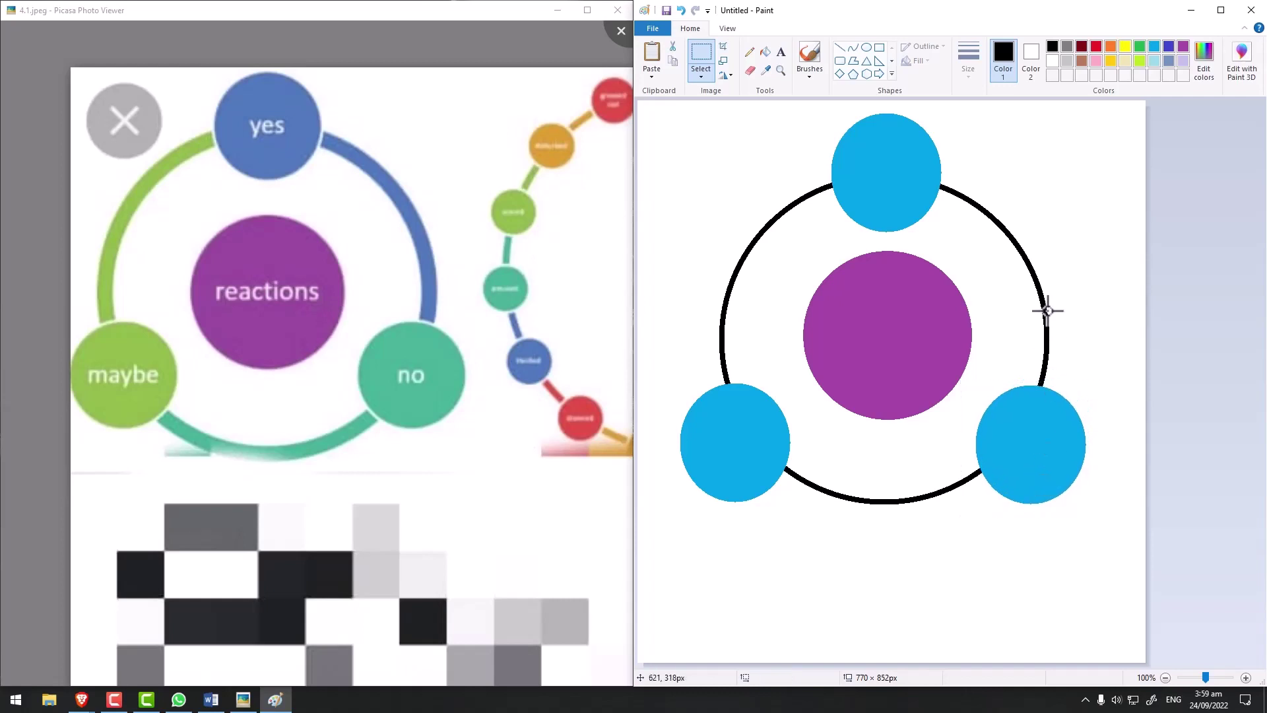
{"action": "left_click", "coordinate": [781, 52]}
- Create the reactions text box, move it onto the purple circle and set size 26
{"action": "left_click", "coordinate": [744, 578]}
{"action": "type", "text": "reactions"}
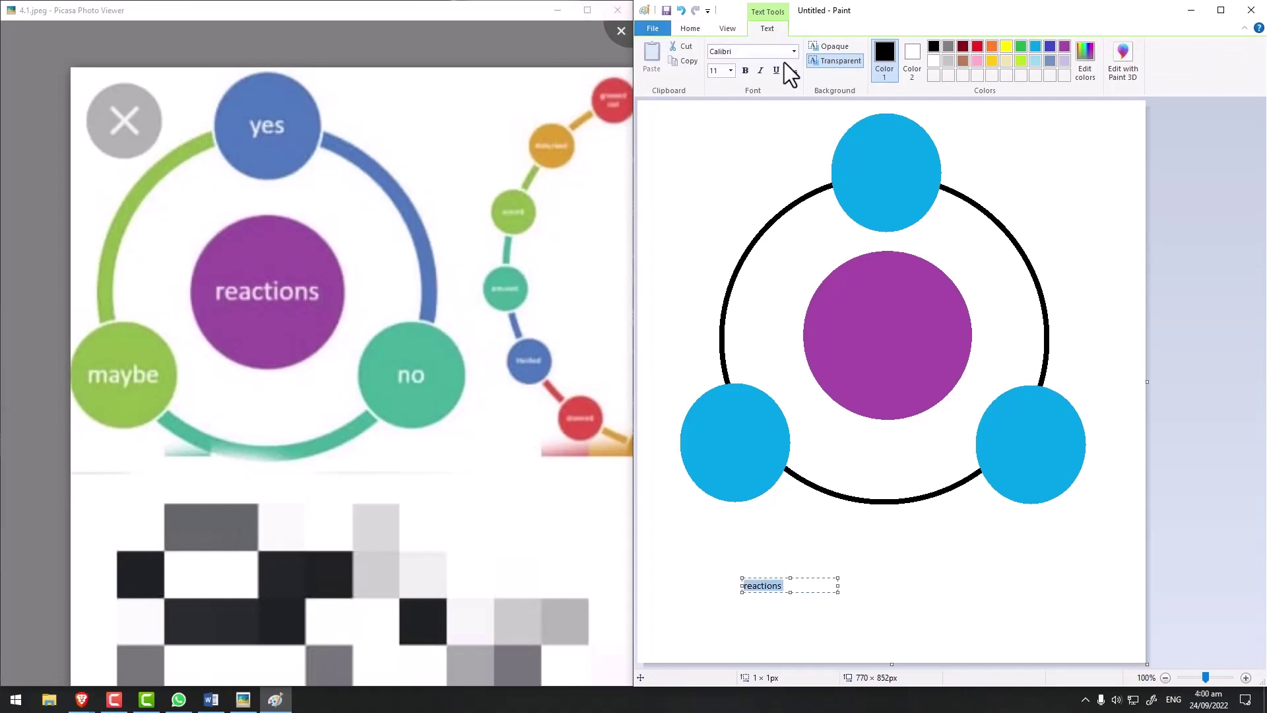
{"action": "left_click_drag", "start_coordinate": [759, 579], "coordinate": [860, 323]}
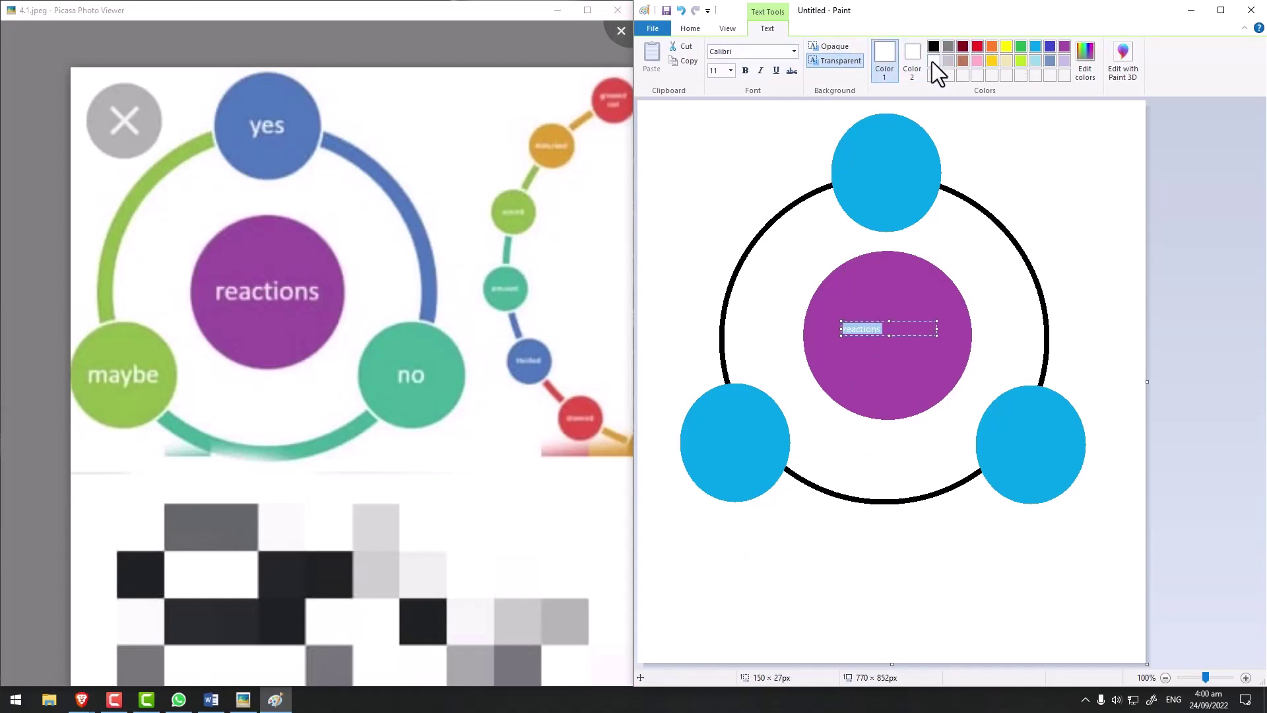
{"action": "left_click", "coordinate": [732, 71]}
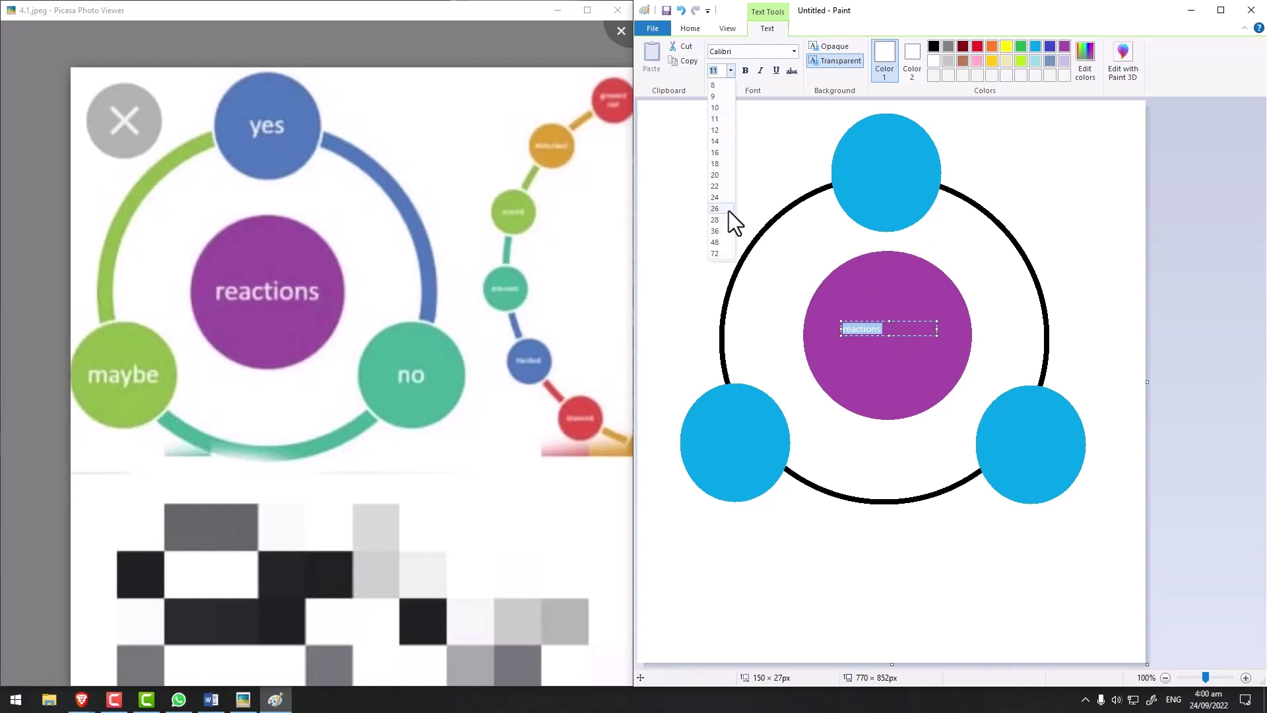
{"action": "left_click", "coordinate": [724, 212]}
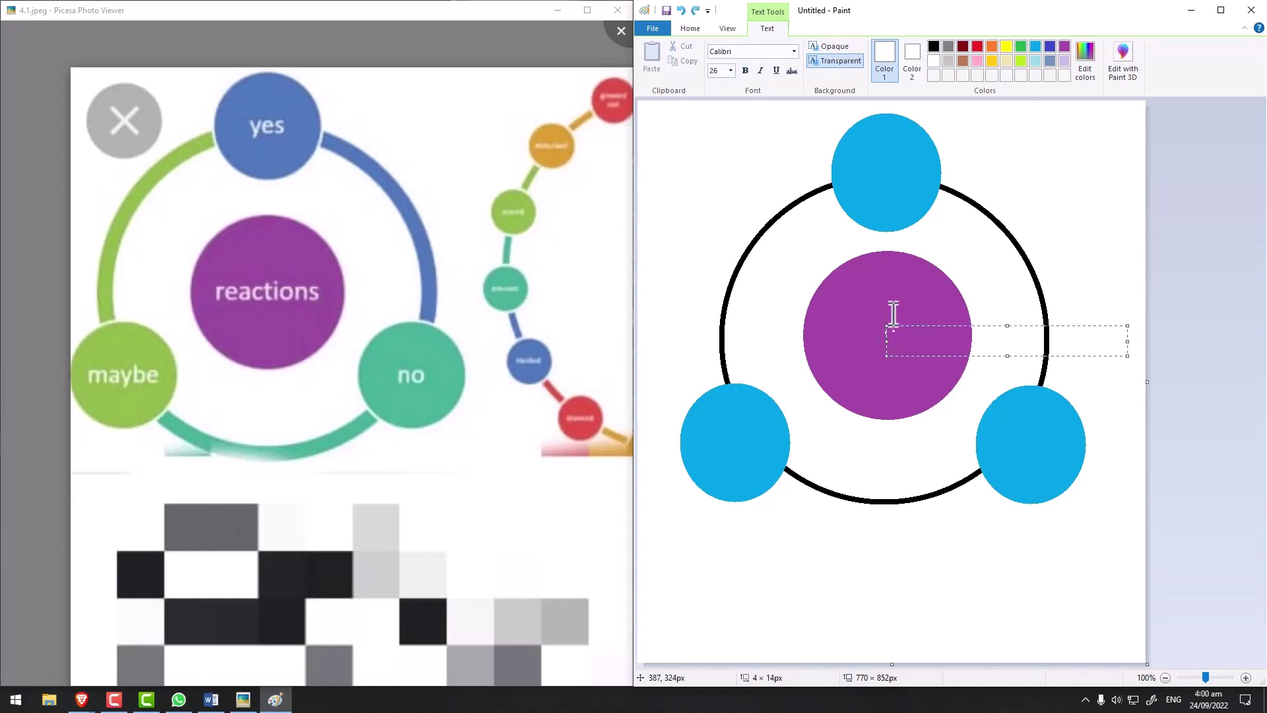
{"action": "left_click", "coordinate": [891, 316]}
- Clean up stray text marks and re-place the reactions label centred on the purple circle
{"action": "left_click", "coordinate": [751, 70]}
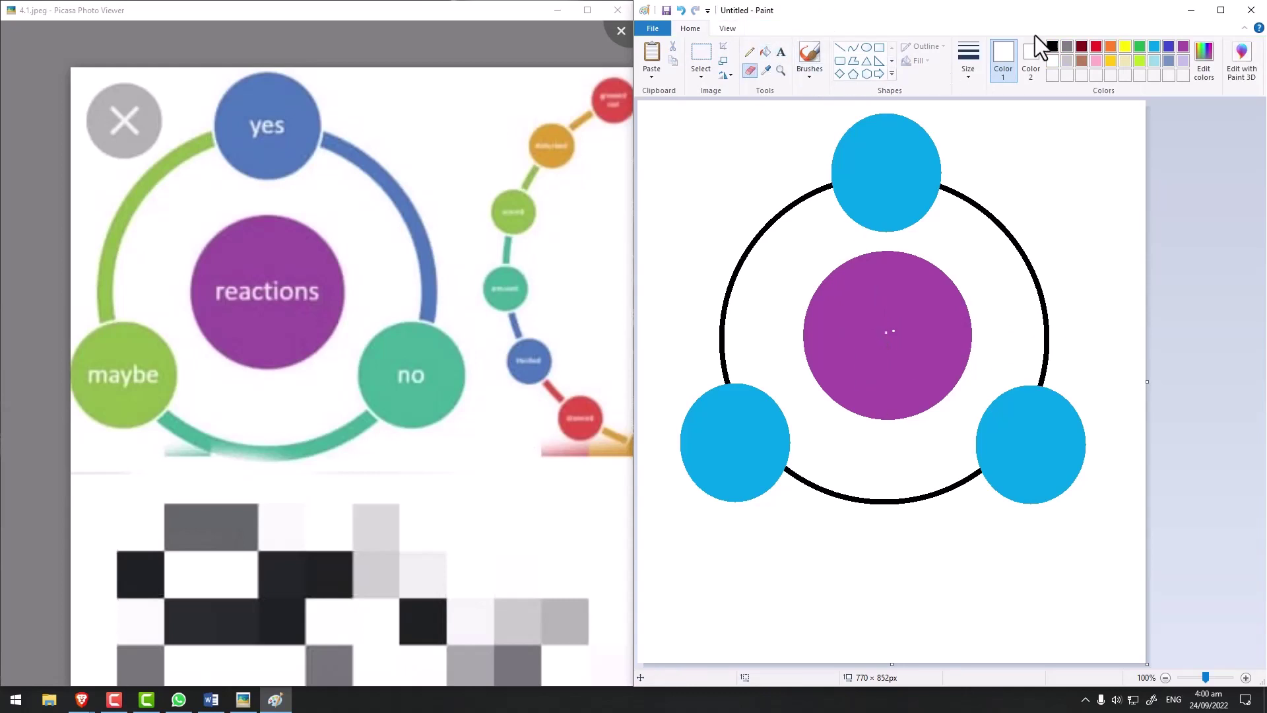
{"action": "left_click", "coordinate": [701, 53]}
{"action": "left_click_drag", "start_coordinate": [859, 308], "coordinate": [912, 319]}
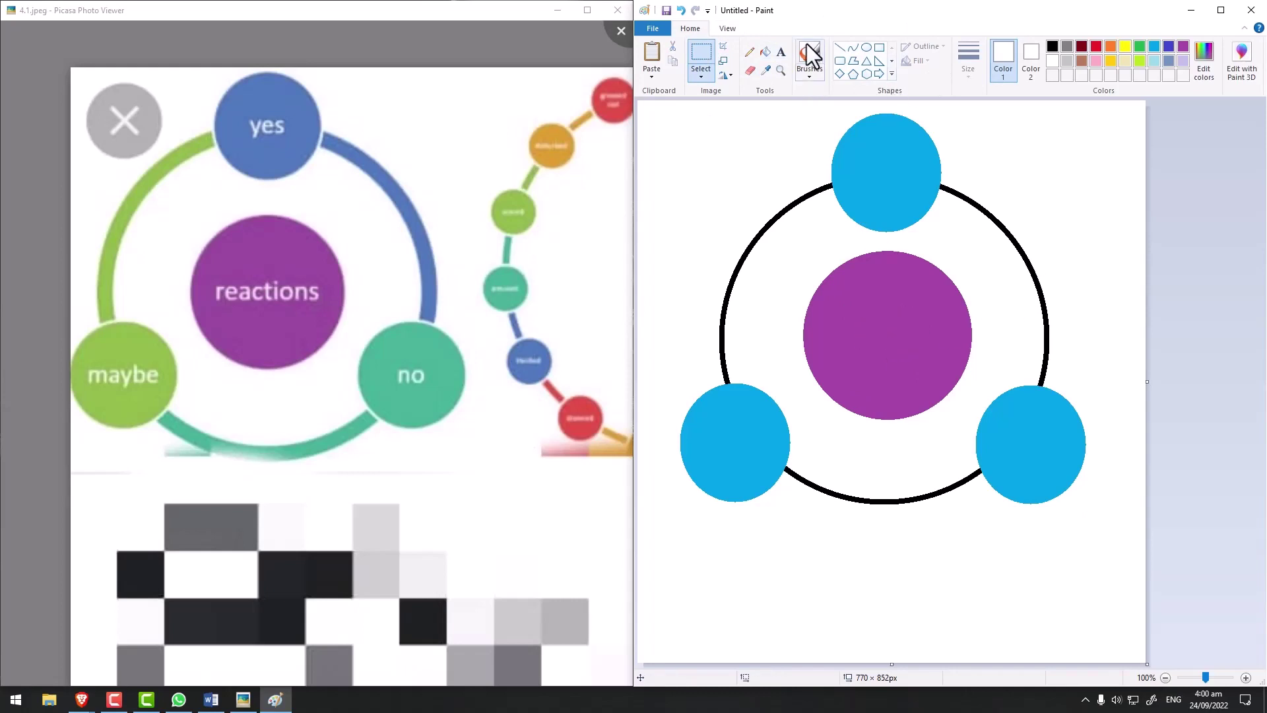
{"action": "left_click", "coordinate": [781, 51]}
{"action": "left_click", "coordinate": [830, 312]}
{"action": "type", "text": "reactio"}
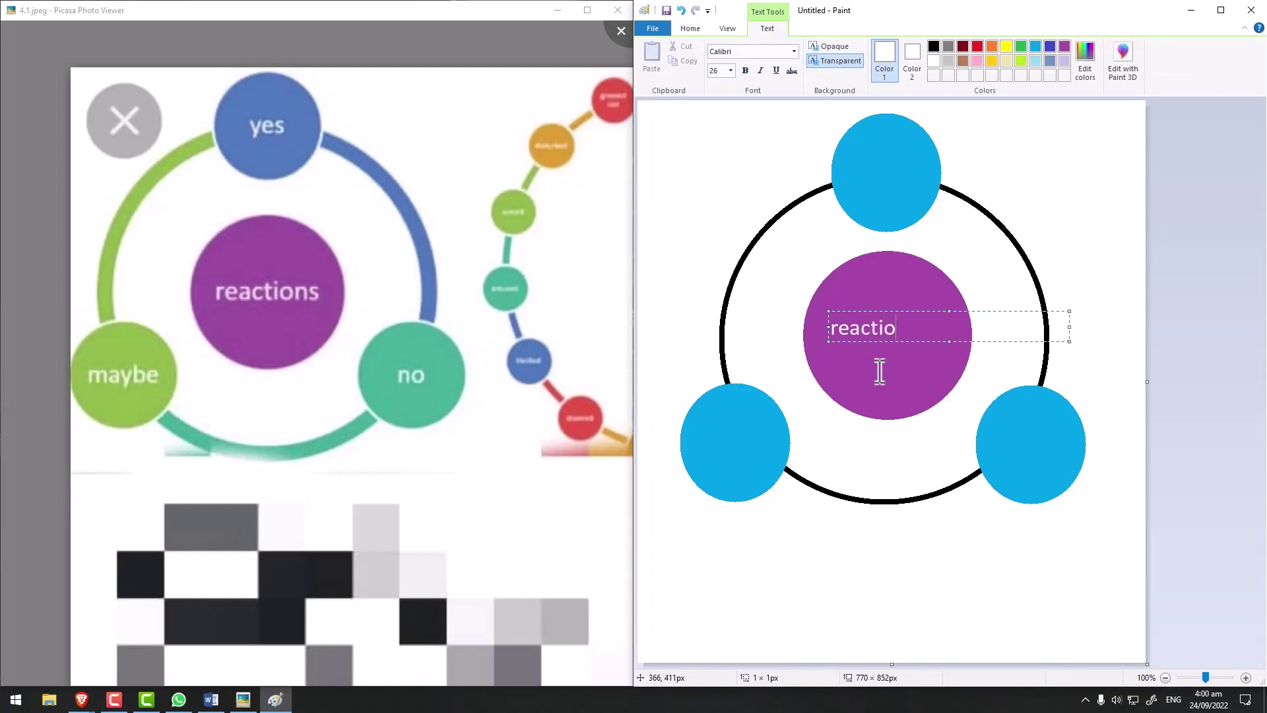
{"action": "type", "text": "ns"}
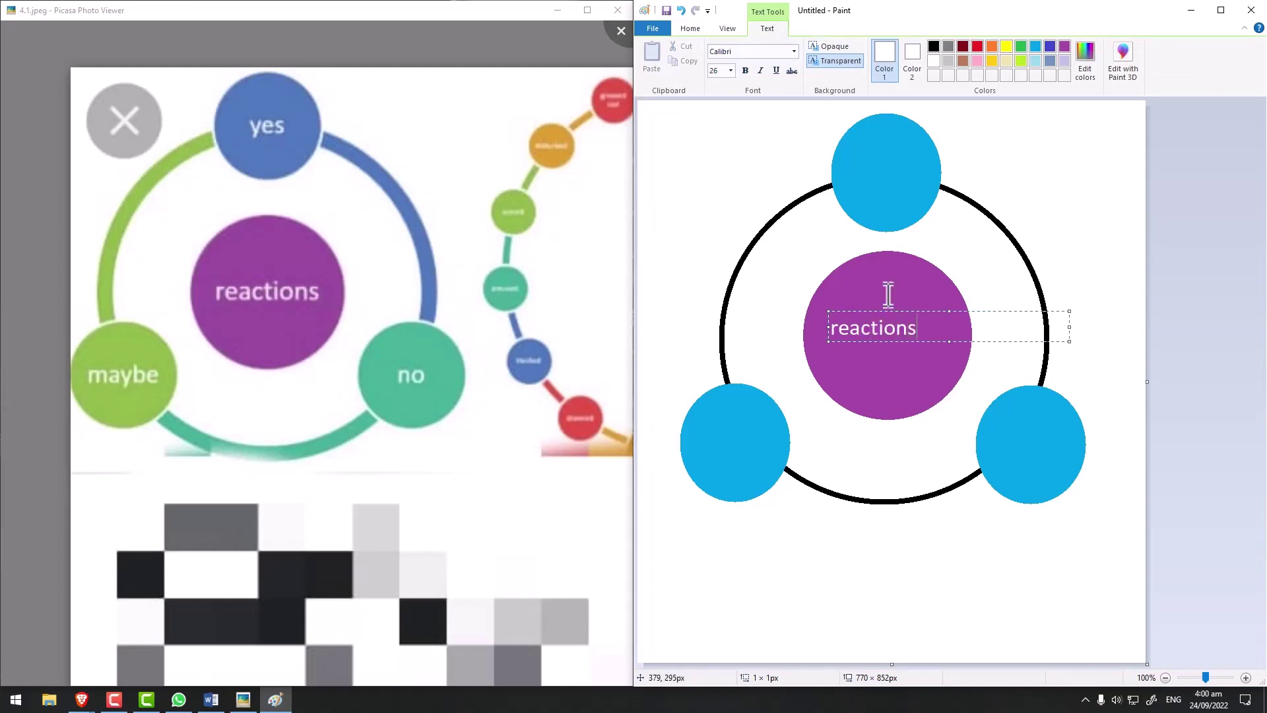
{"action": "left_click_drag", "start_coordinate": [884, 341], "coordinate": [894, 349]}
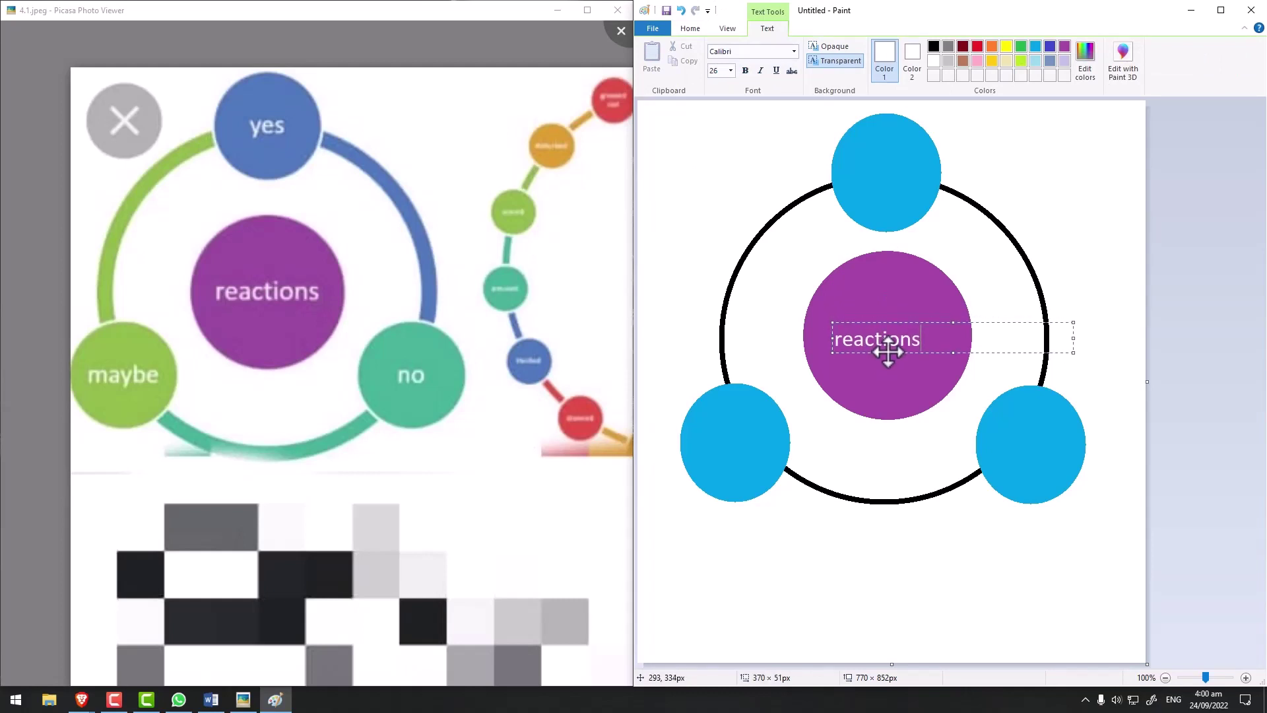
{"action": "left_click", "coordinate": [852, 205]}
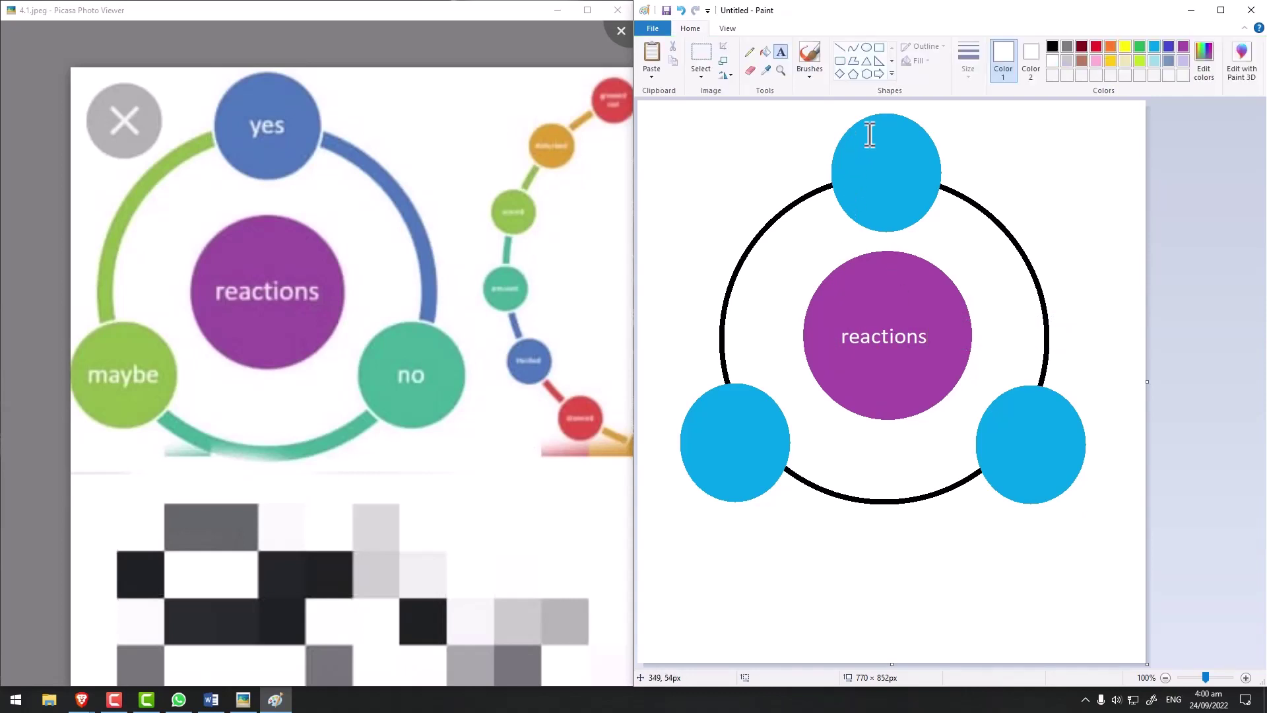
- Place white labels yes, maybe and no in the top, lower-left and lower-right blue circles
{"action": "left_click", "coordinate": [870, 159]}
{"action": "type", "text": "yes"}
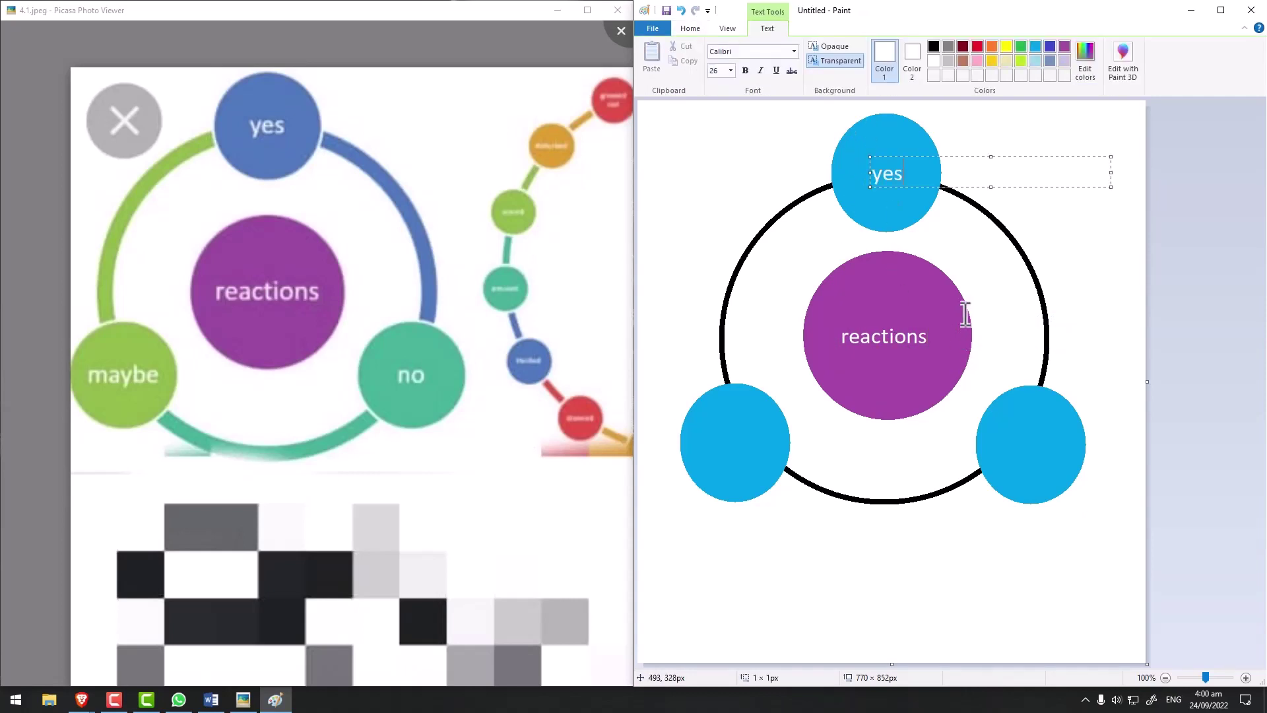
{"action": "left_click_drag", "start_coordinate": [922, 188], "coordinate": [920, 184]}
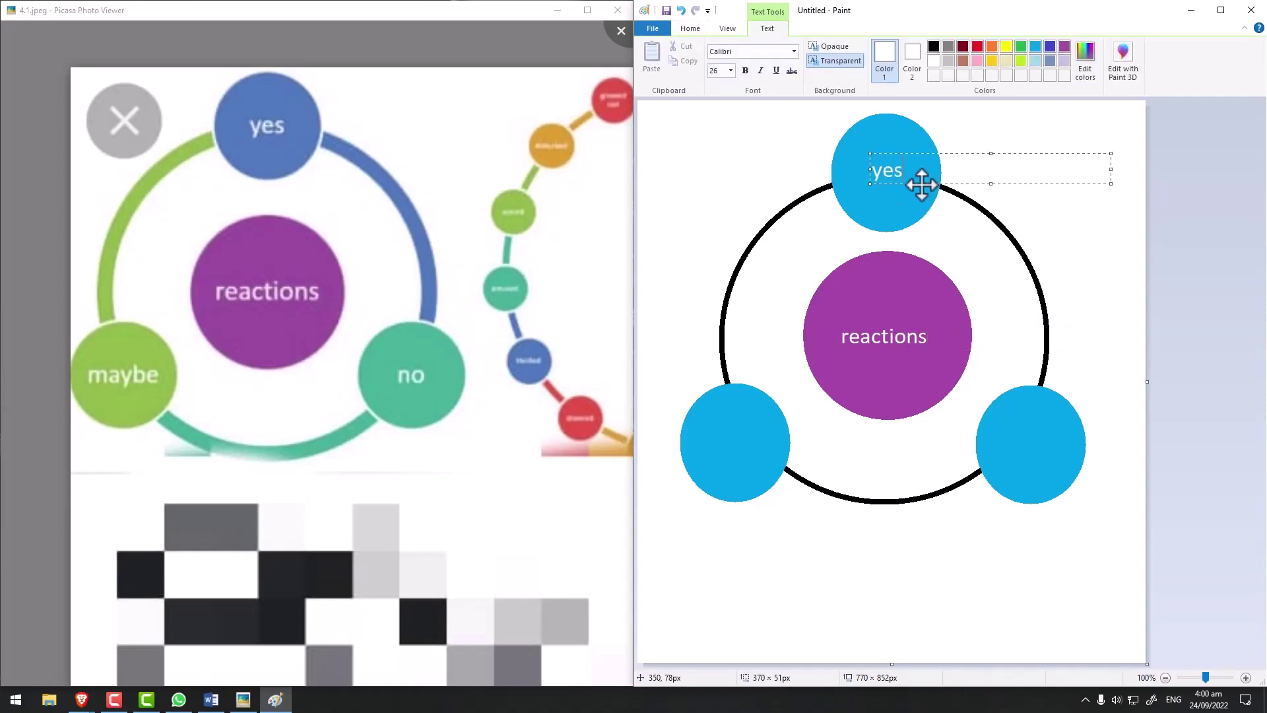
{"action": "left_click", "coordinate": [911, 257]}
{"action": "left_click", "coordinate": [710, 441]}
{"action": "type", "text": "maybe"}
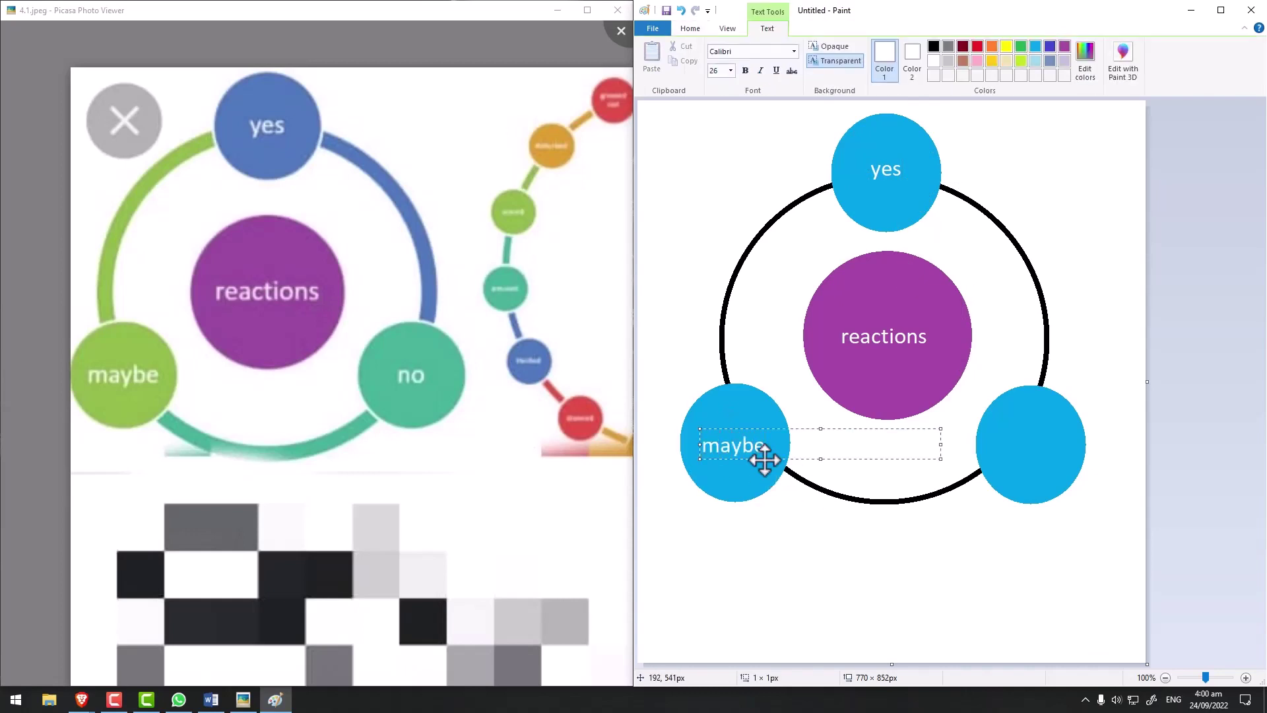
{"action": "left_click_drag", "start_coordinate": [764, 461], "coordinate": [760, 458]}
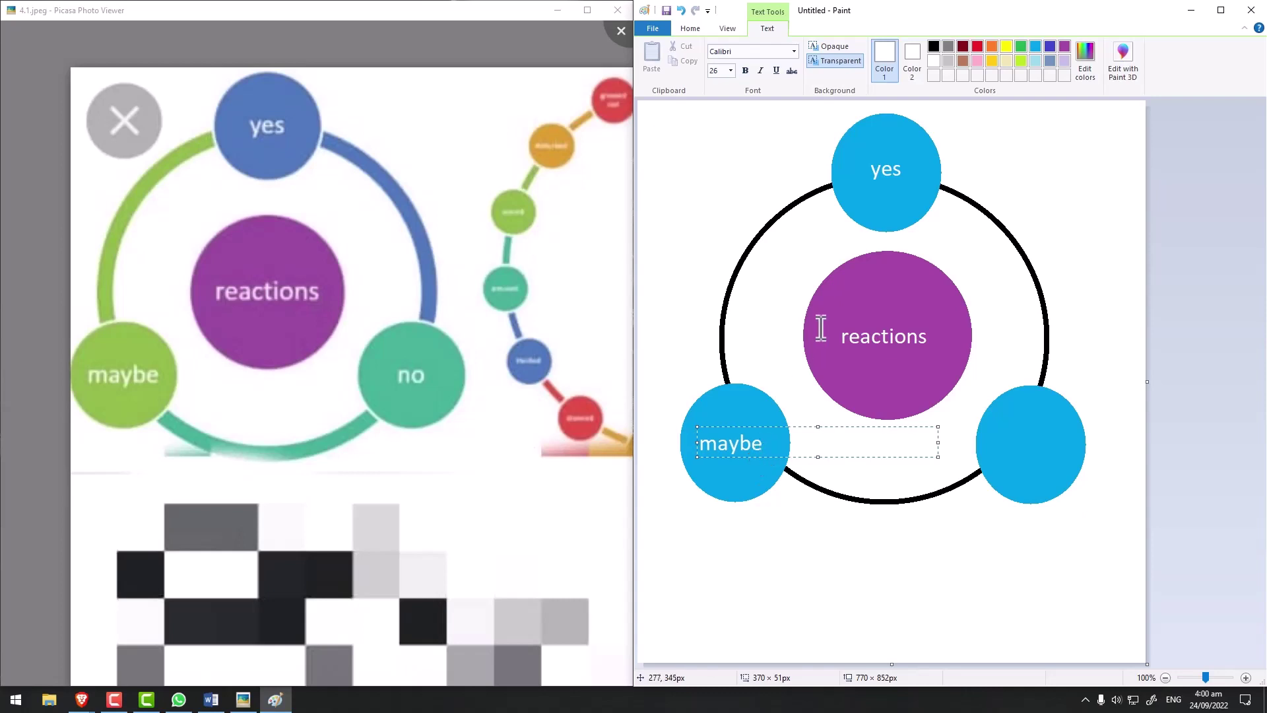
{"action": "left_click", "coordinate": [1038, 441]}
{"action": "left_click", "coordinate": [1020, 443]}
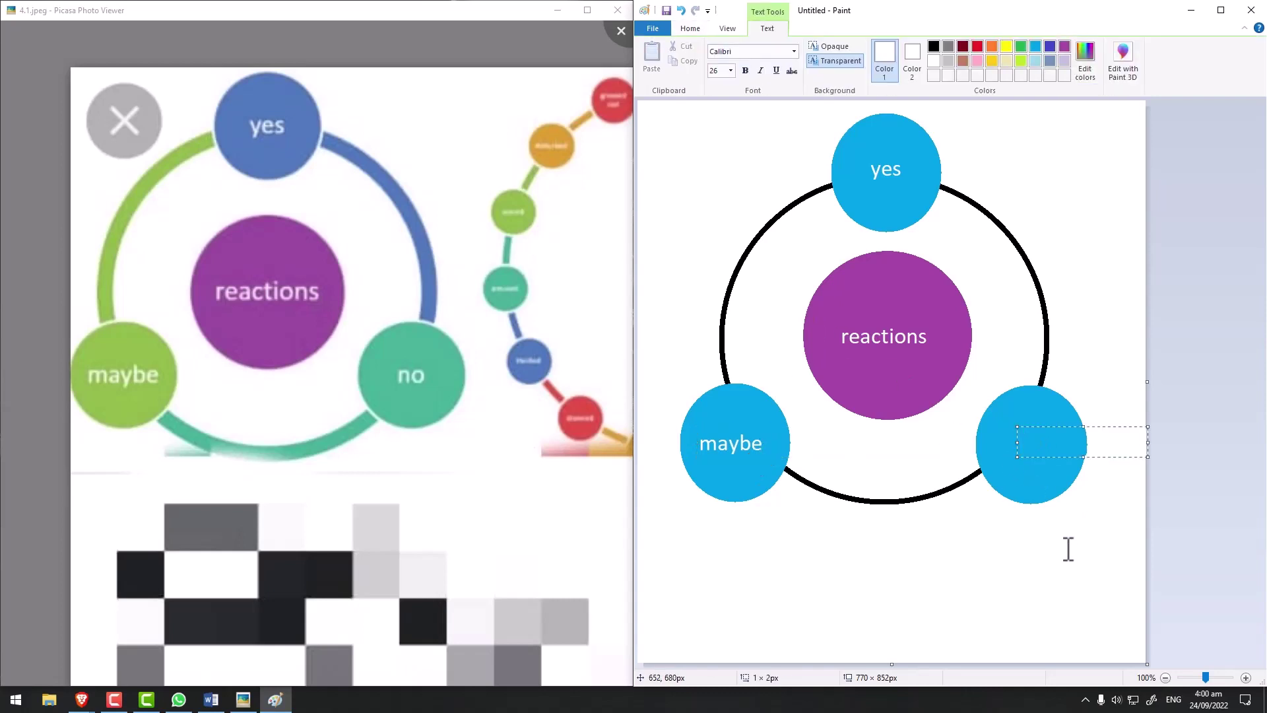
{"action": "type", "text": "no"}
{"action": "left_click_drag", "start_coordinate": [1039, 453], "coordinate": [1038, 456]}
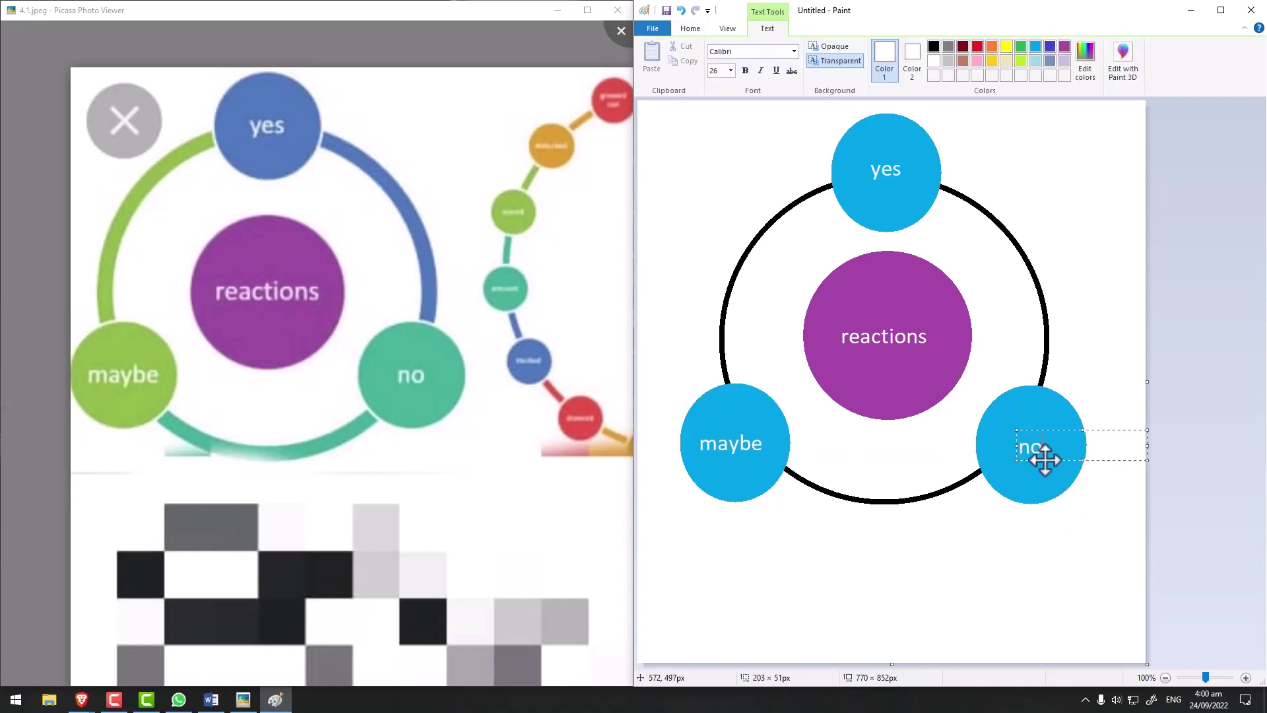
{"action": "left_click", "coordinate": [1008, 515]}
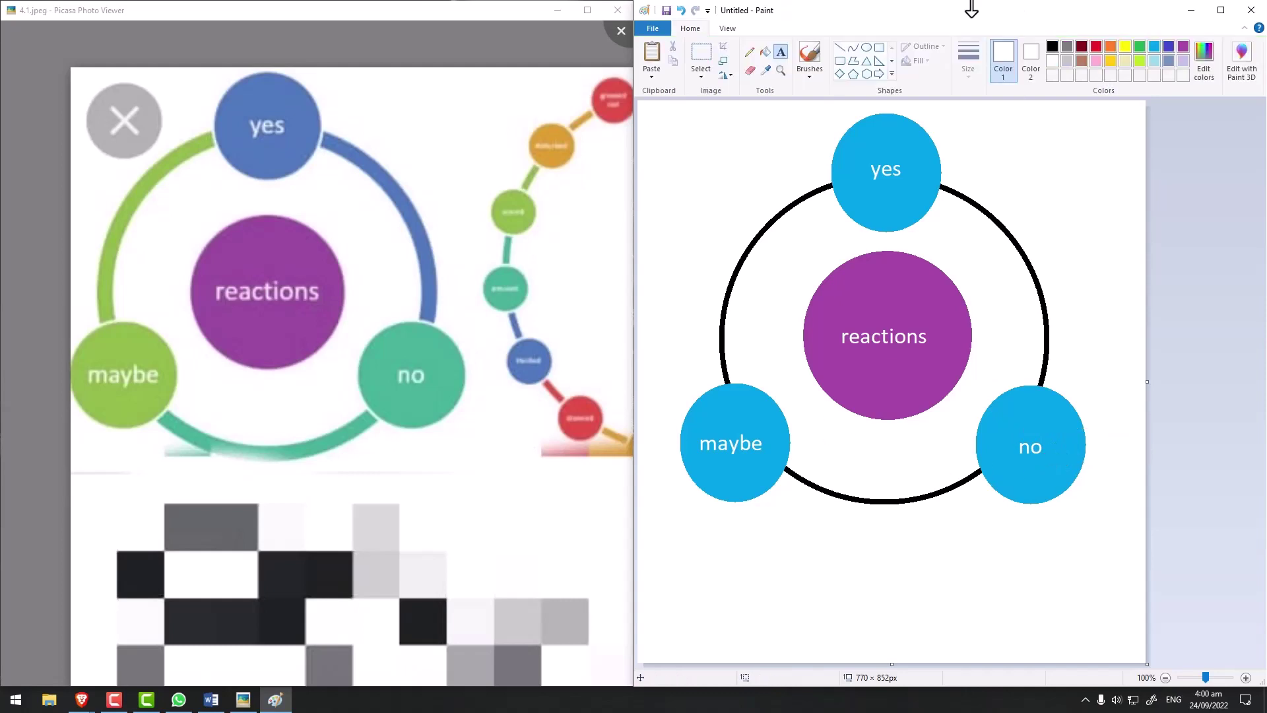
- Fill the maybe circle lime green and the no circle slate blue
{"action": "left_click", "coordinate": [765, 52]}
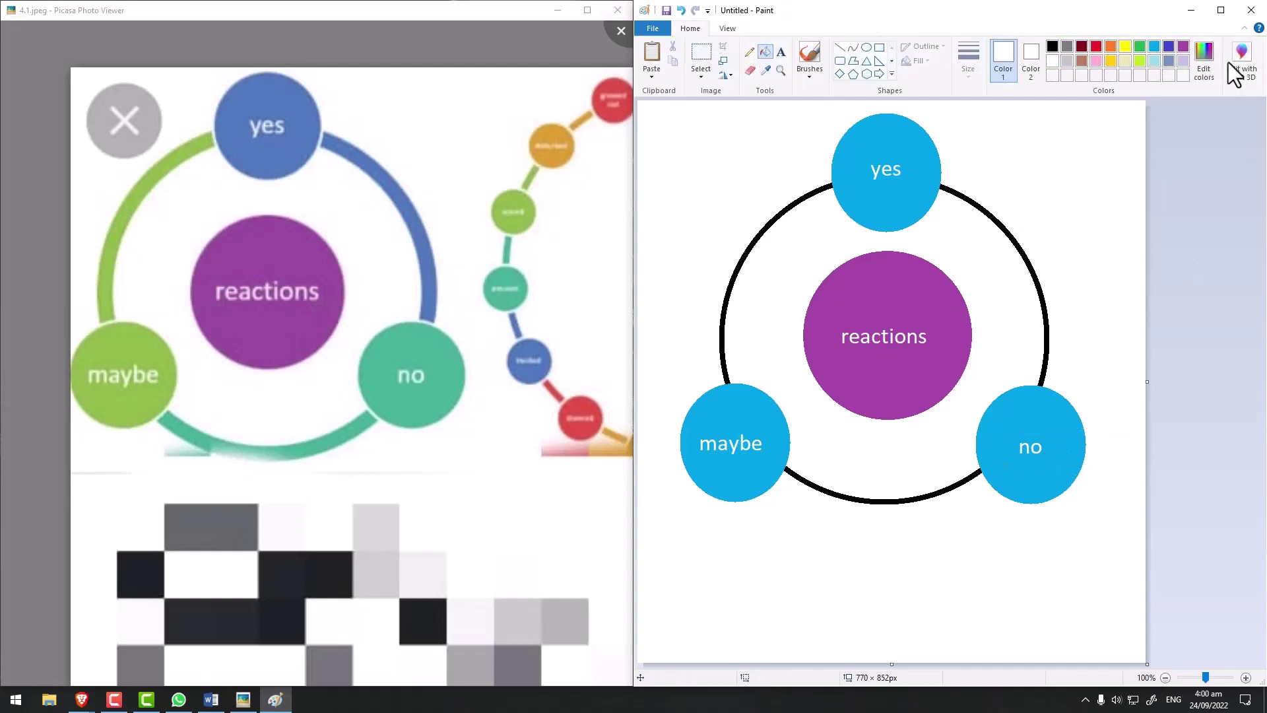
{"action": "left_click", "coordinate": [1141, 61]}
{"action": "left_click", "coordinate": [763, 416]}
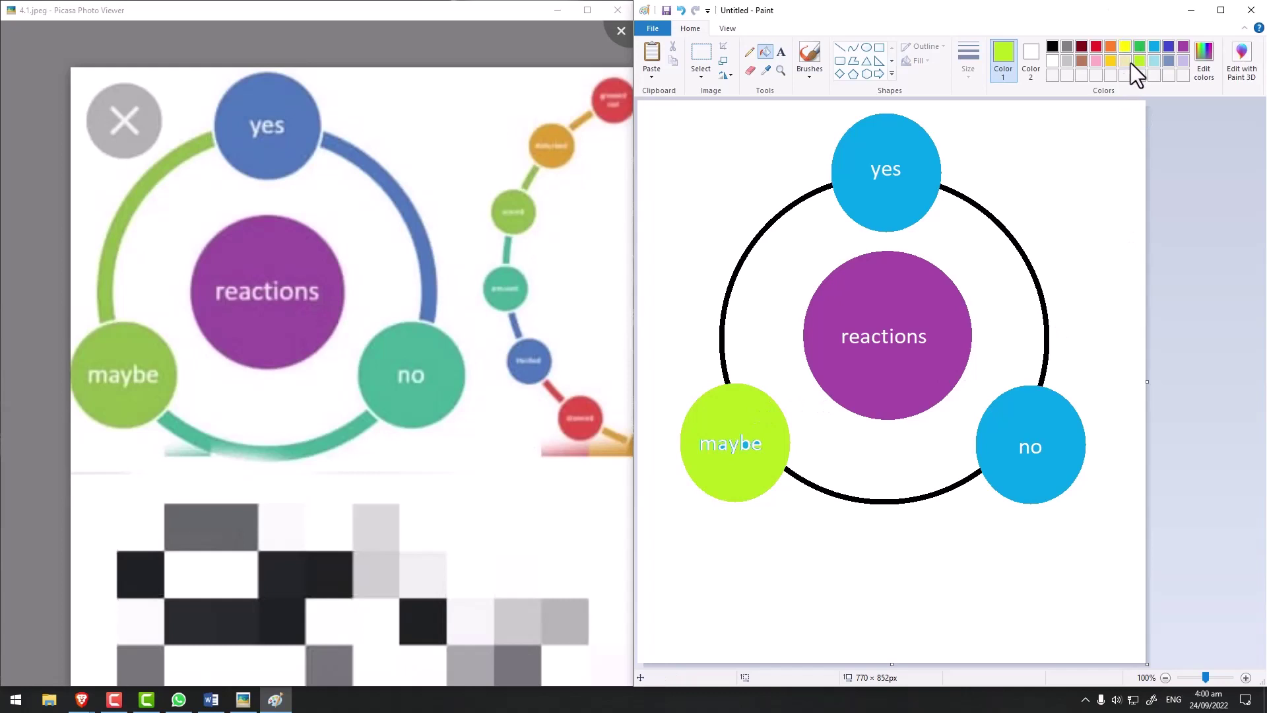
{"action": "left_click", "coordinate": [1169, 61]}
{"action": "left_click", "coordinate": [1068, 408]}
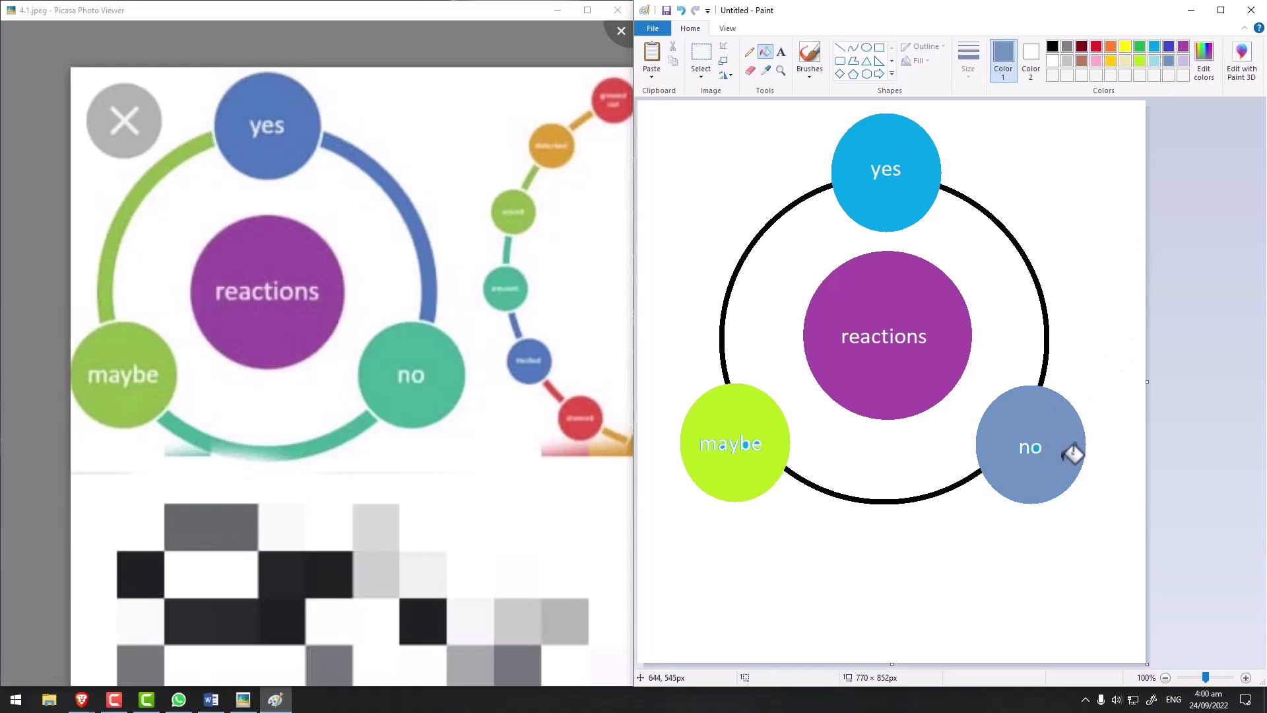
- Zoom in on the maybe and no circles, trying turquoise, lime, cyan and blue-grey, then zoom out
{"action": "double_click", "coordinate": [1247, 678]}
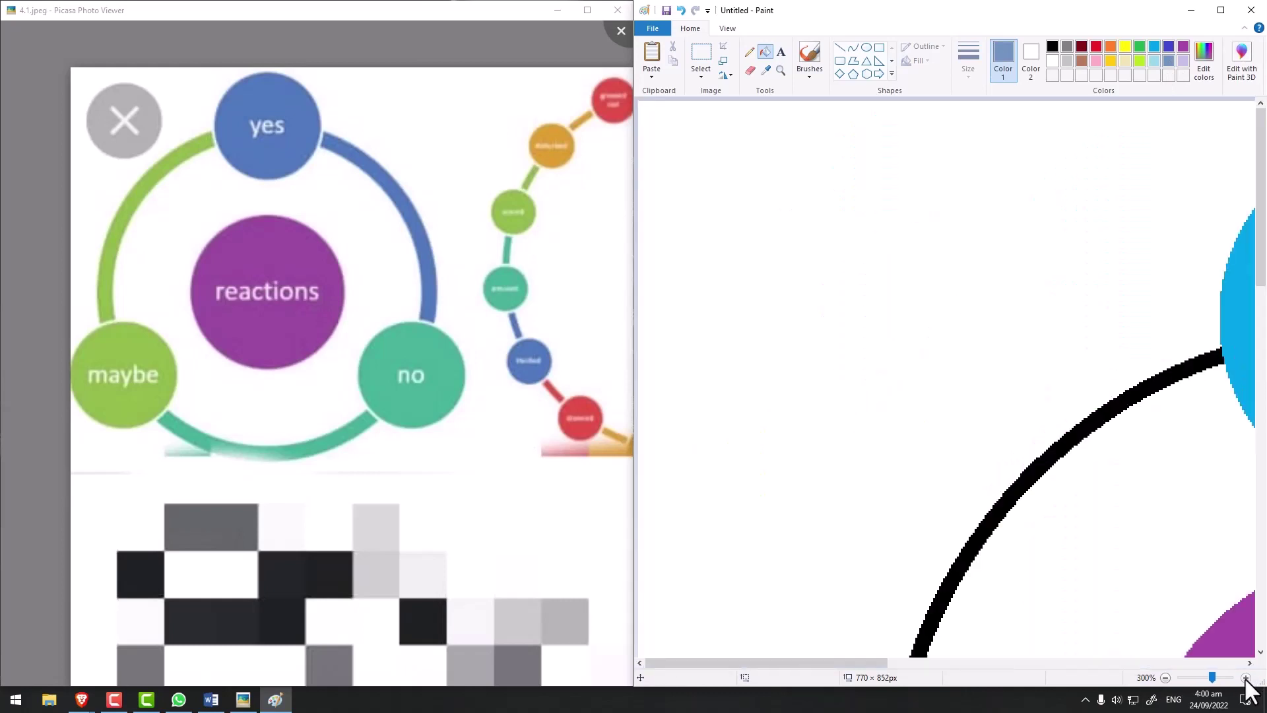
{"action": "left_click_drag", "start_coordinate": [1212, 678], "coordinate": [1205, 678]}
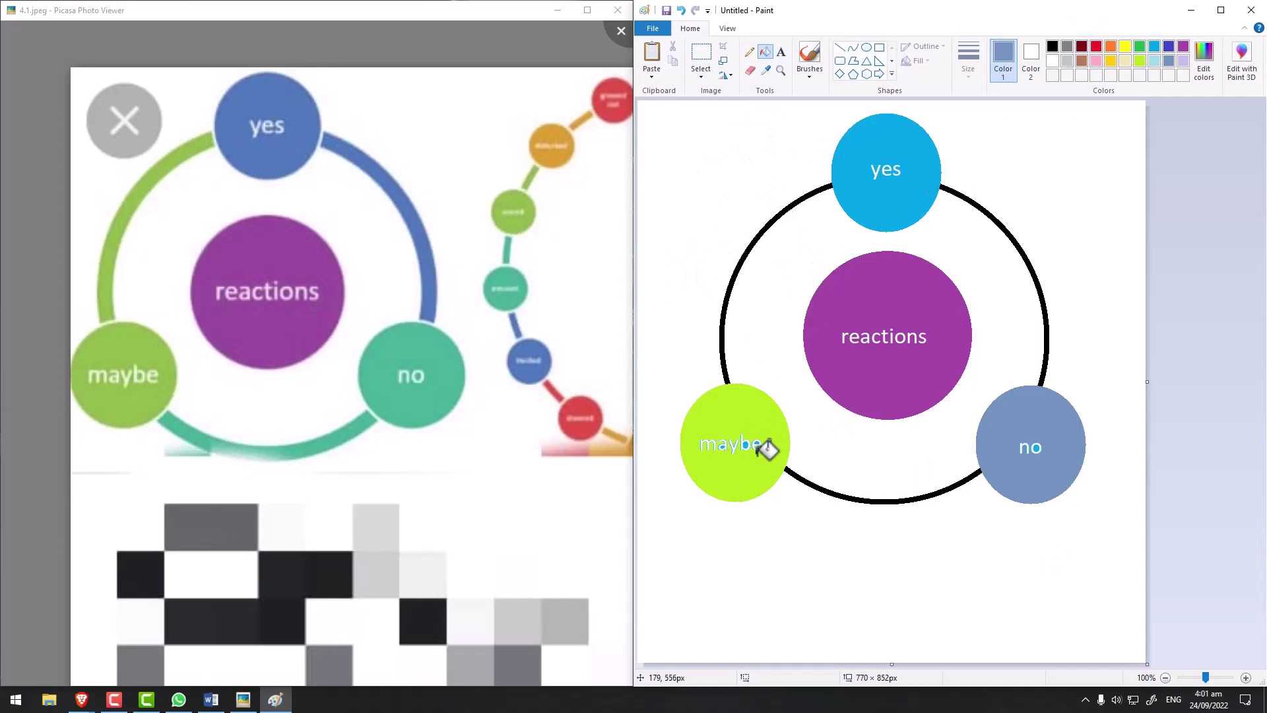
{"action": "left_click", "coordinate": [781, 70]}
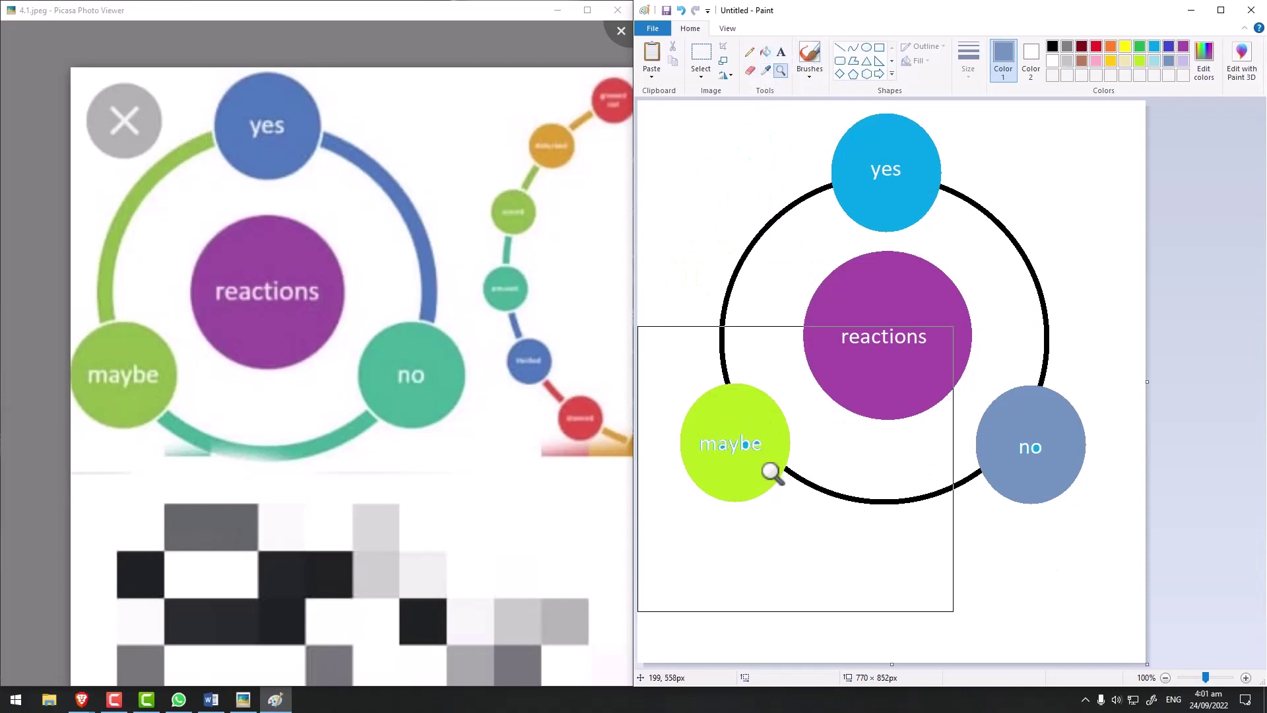
{"action": "left_click", "coordinate": [771, 470]}
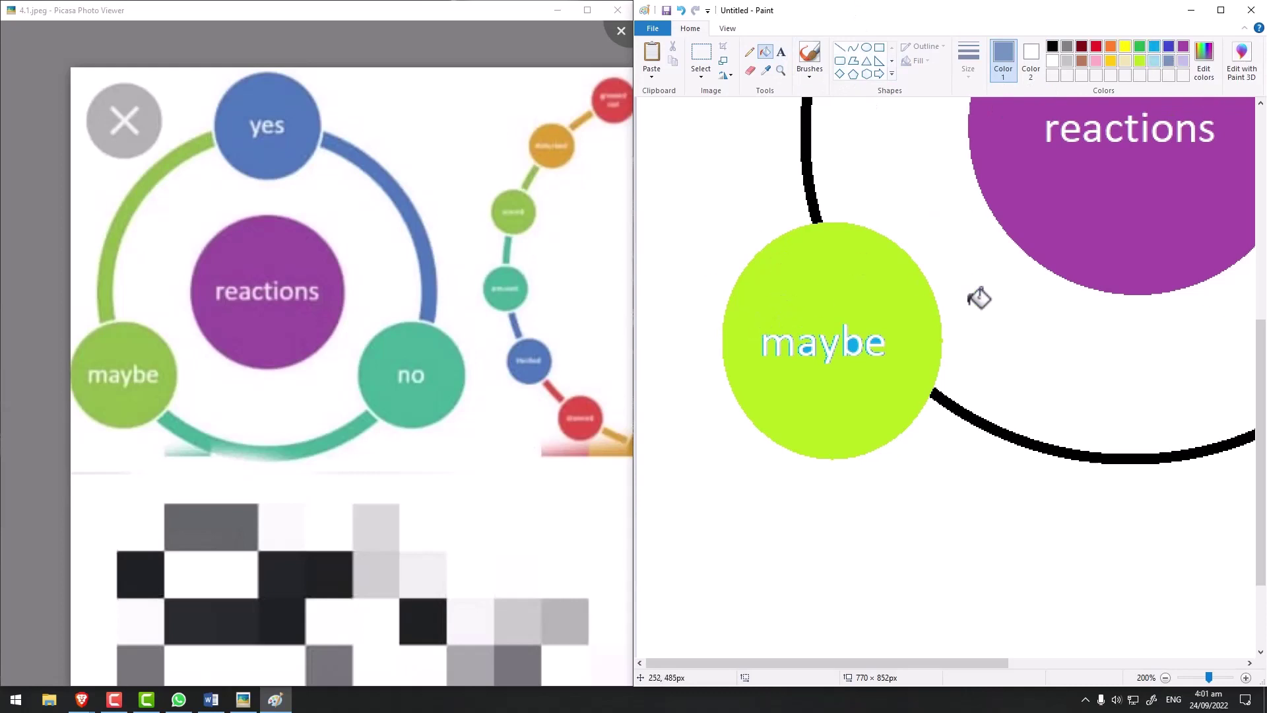
{"action": "left_click", "coordinate": [1153, 46]}
{"action": "left_click", "coordinate": [1140, 60]}
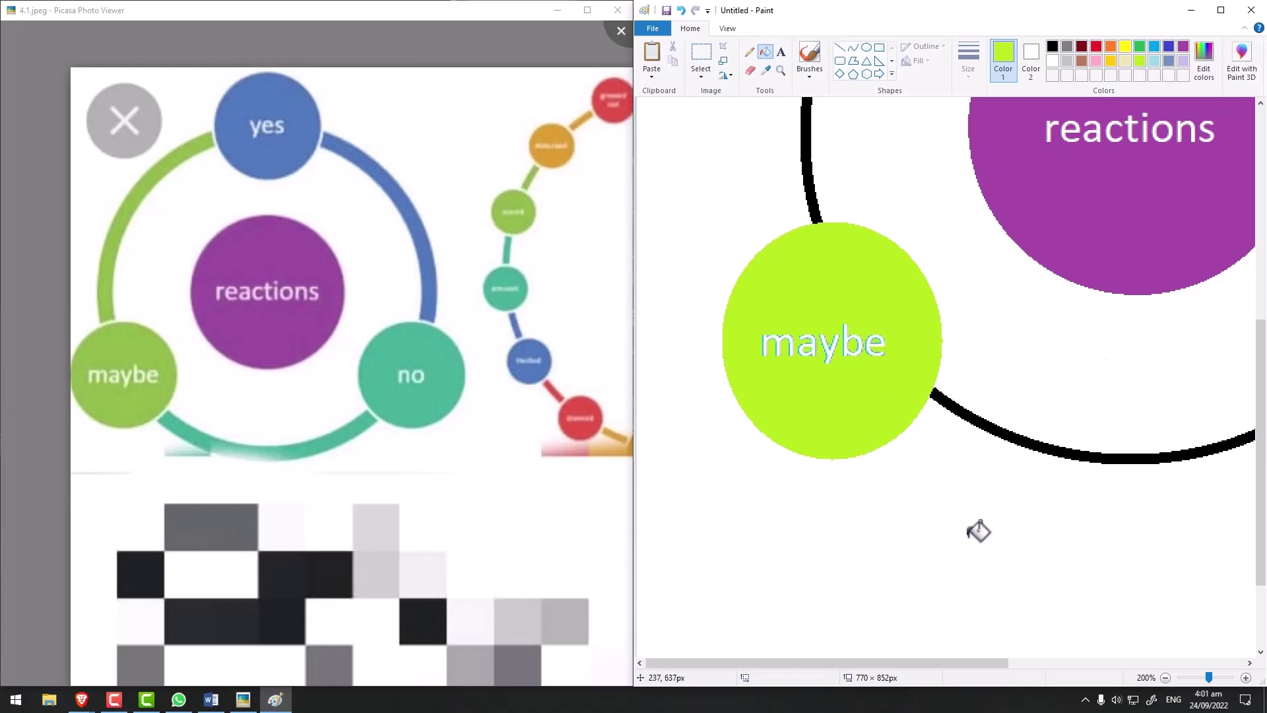
{"action": "left_click_drag", "start_coordinate": [1006, 663], "coordinate": [1059, 664]}
{"action": "left_click", "coordinate": [1059, 663]}
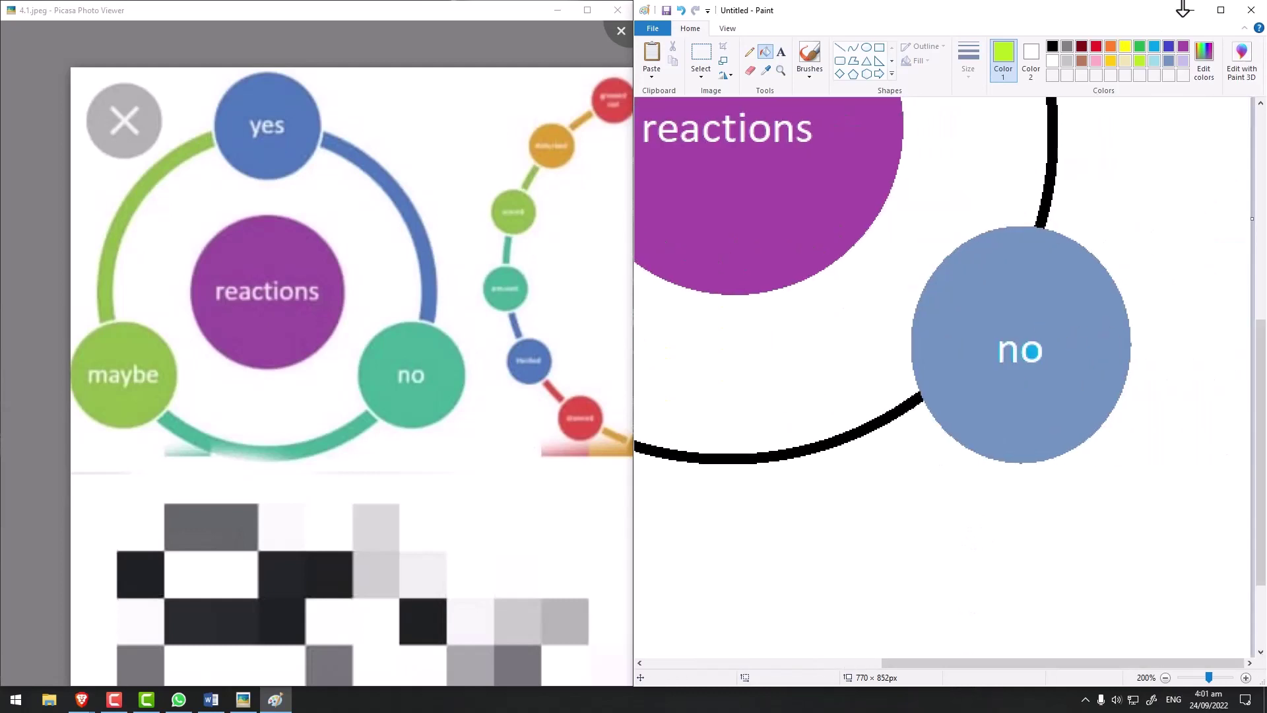
{"action": "left_click", "coordinate": [1154, 45]}
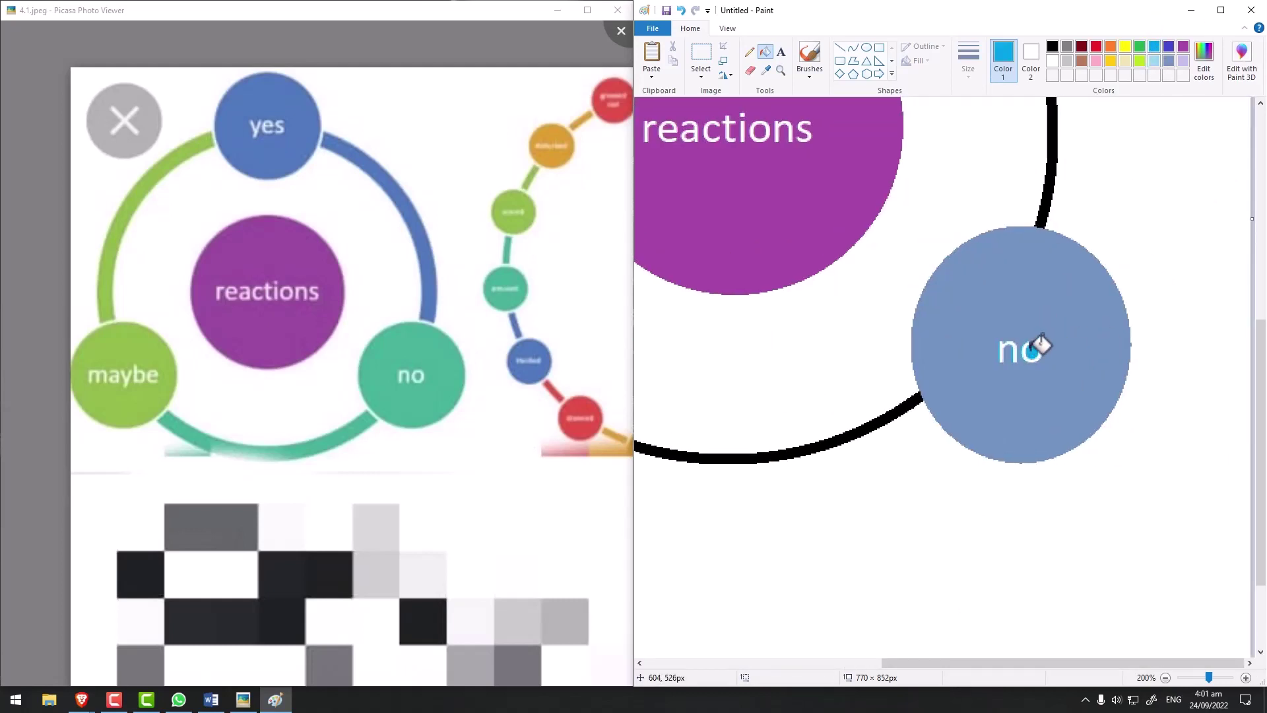
{"action": "left_click", "coordinate": [1171, 58]}
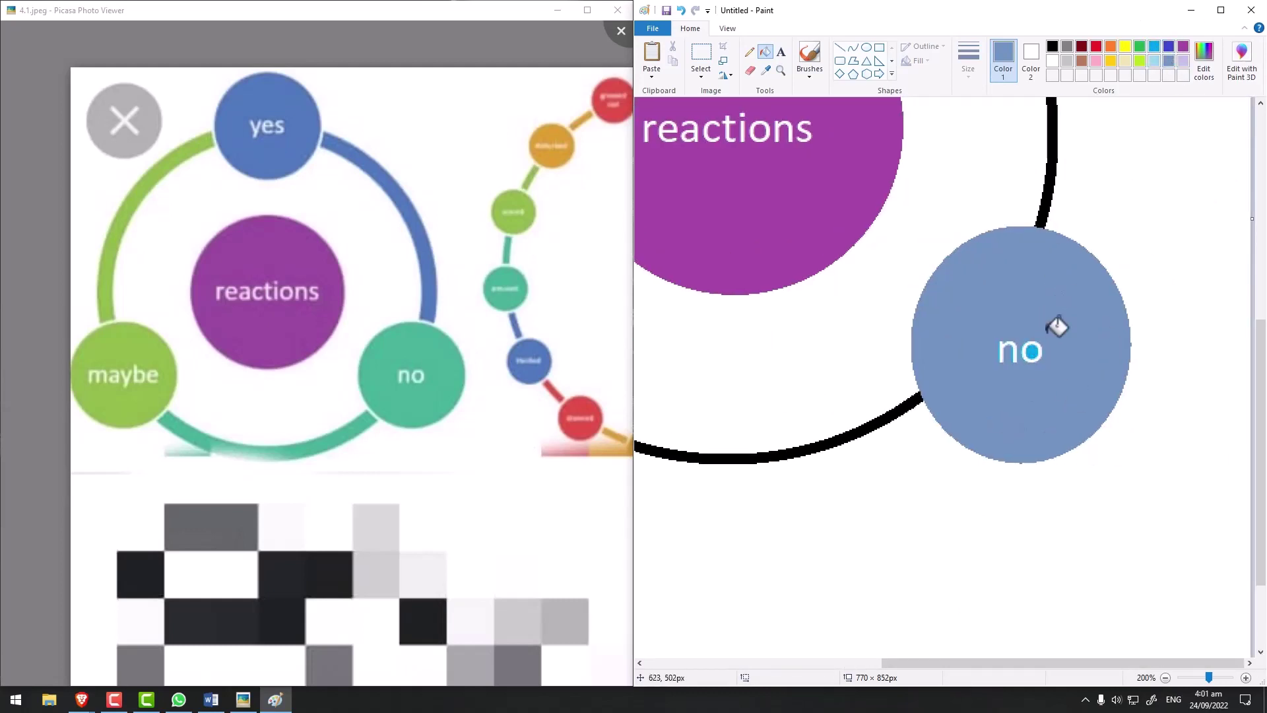
{"action": "left_click", "coordinate": [1166, 678]}
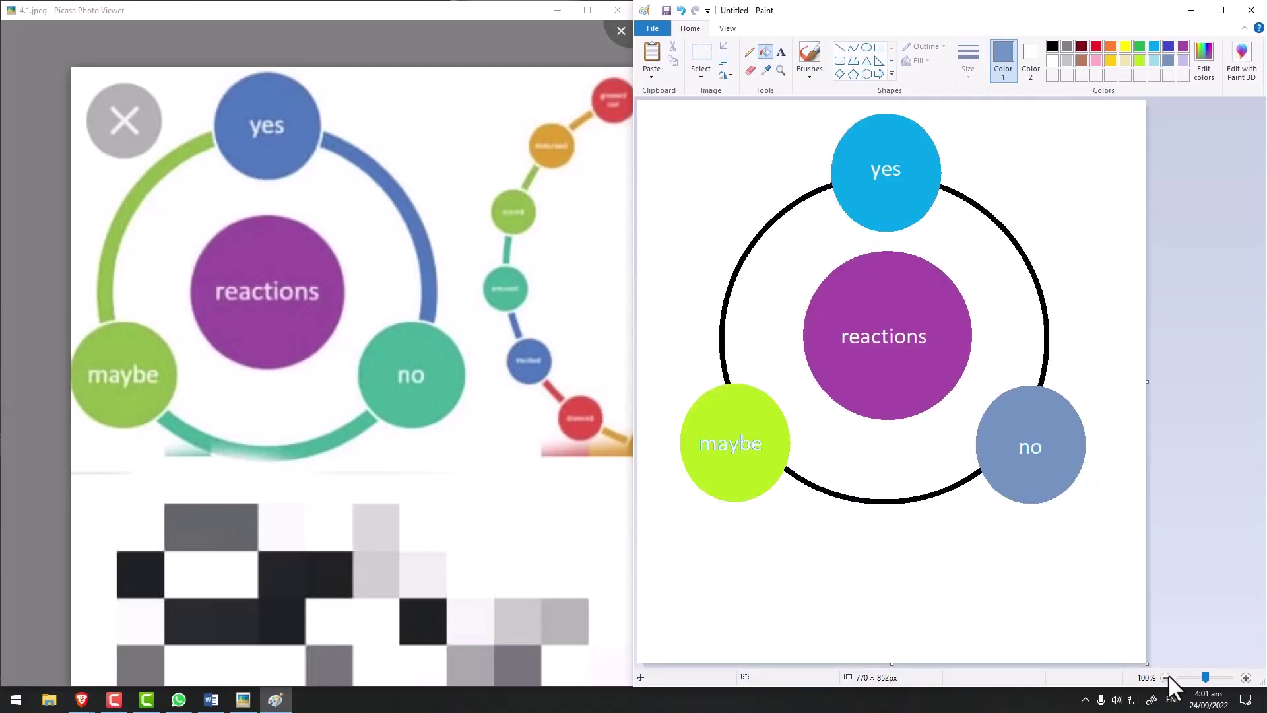
- Fill the arc between yes and maybe lime green, and the right and bottom arcs slate blue
{"action": "left_click", "coordinate": [1140, 61]}
{"action": "left_click", "coordinate": [753, 242]}
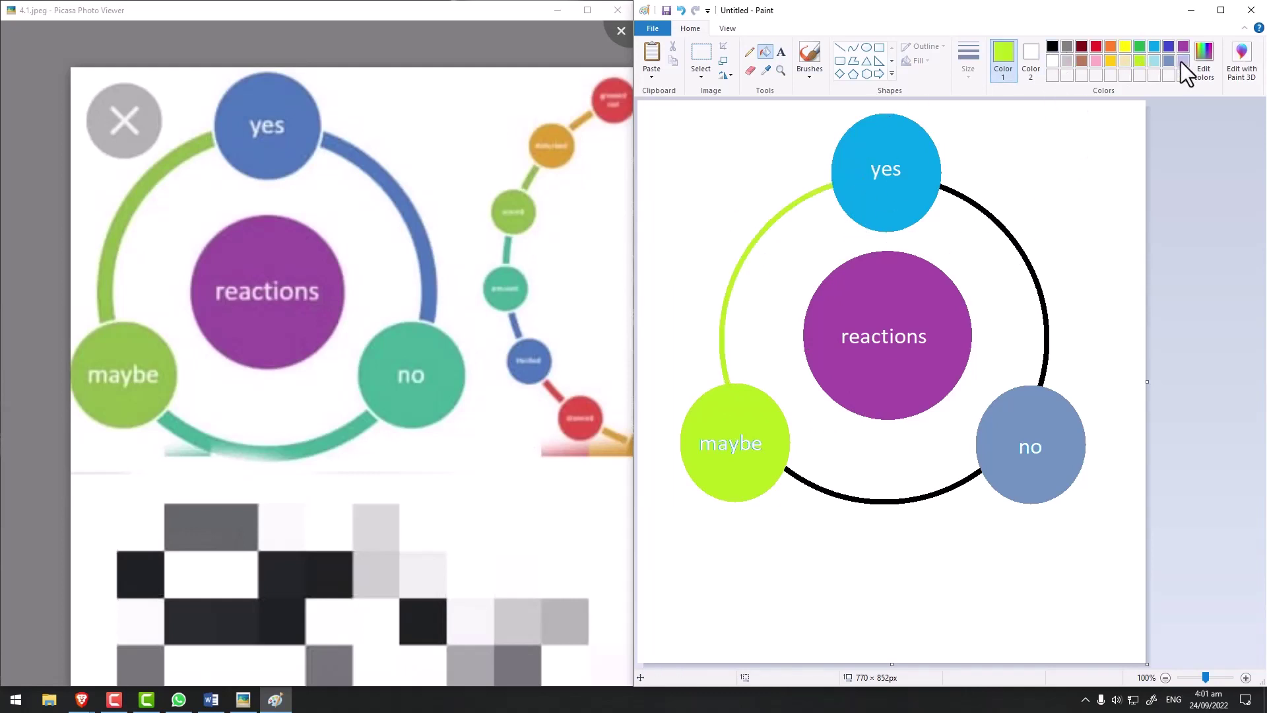
{"action": "left_click", "coordinate": [1169, 61]}
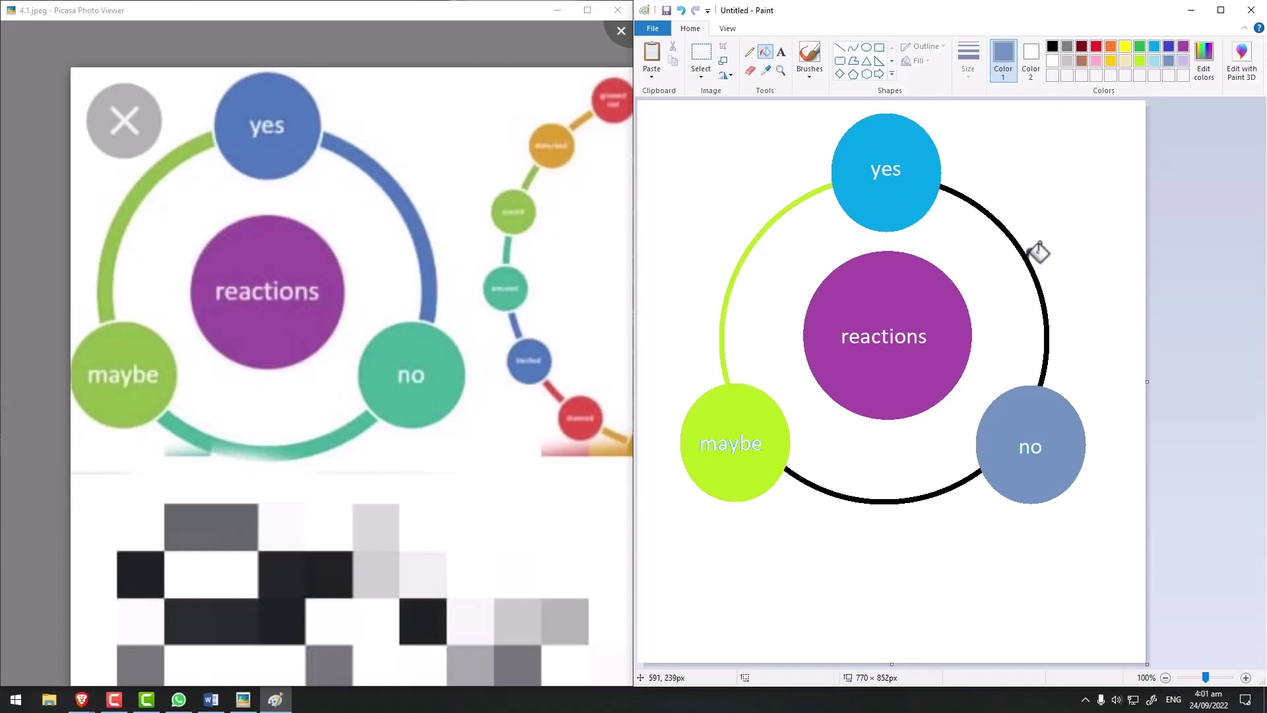
{"action": "left_click", "coordinate": [1045, 254]}
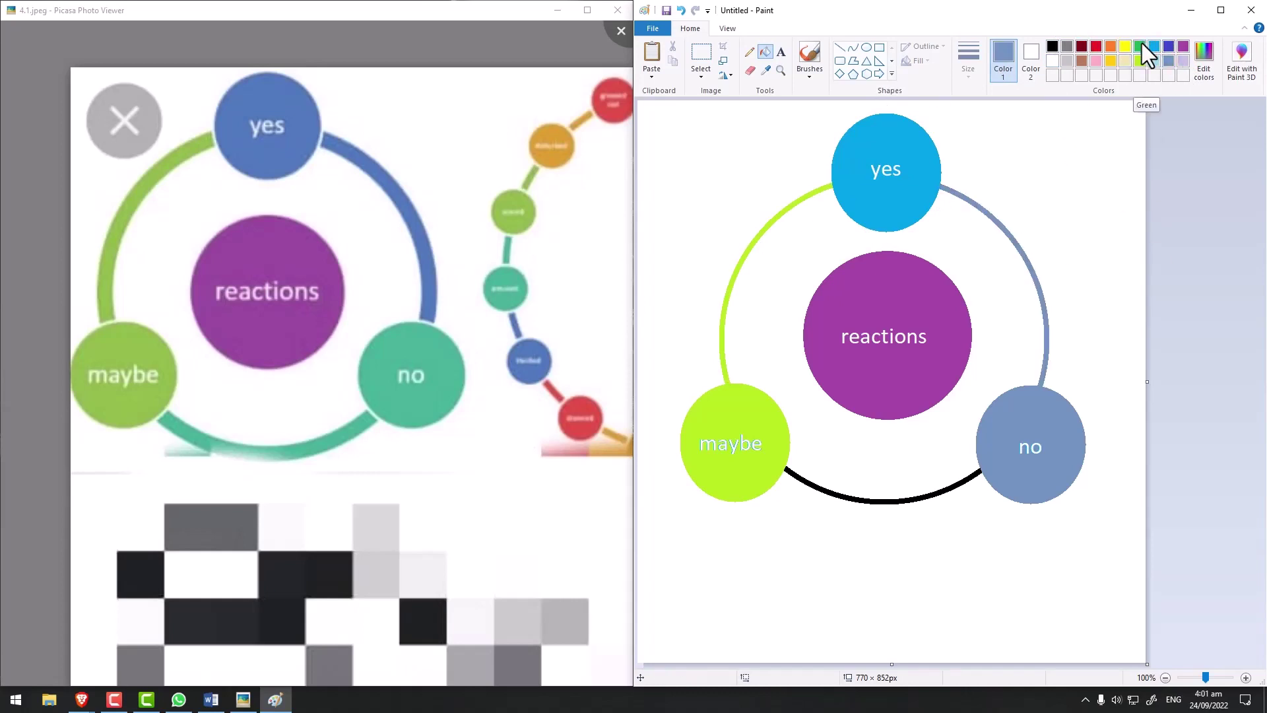
{"action": "left_click", "coordinate": [938, 494]}
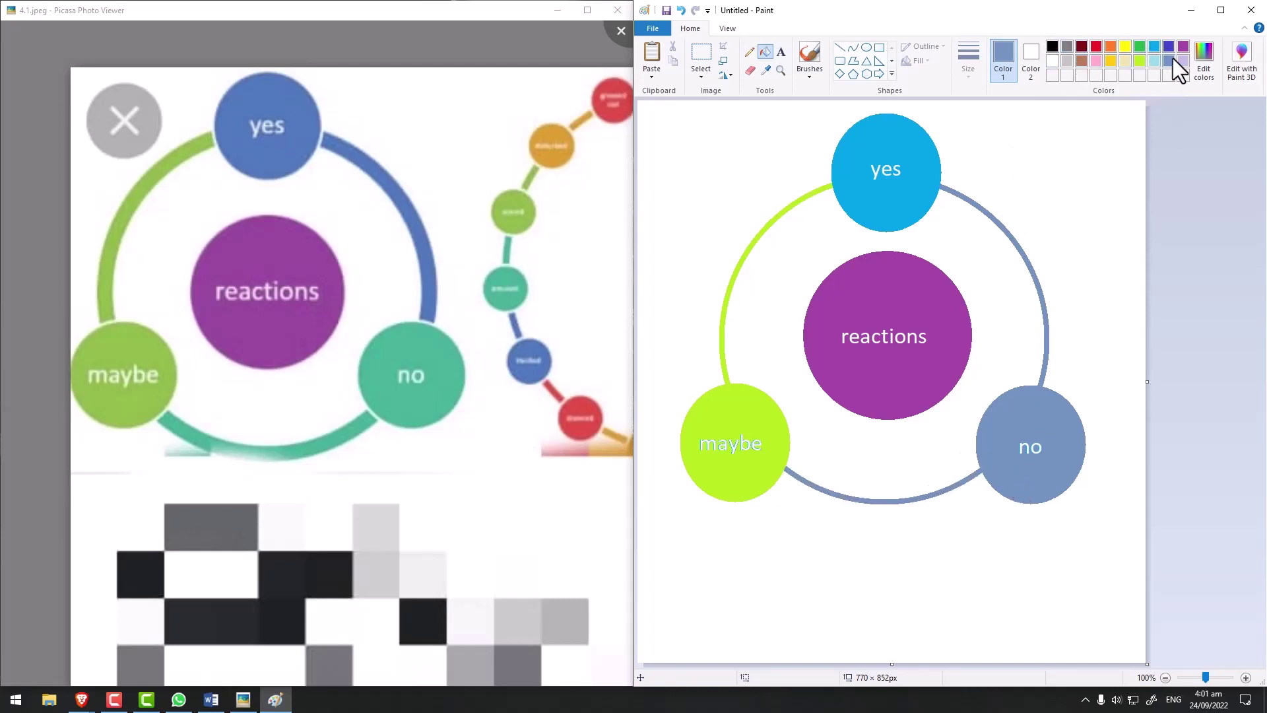
- Recolour the right arc light blue and refill the bottom arc slate blue
{"action": "left_click", "coordinate": [1155, 47]}
{"action": "left_click", "coordinate": [1020, 242]}
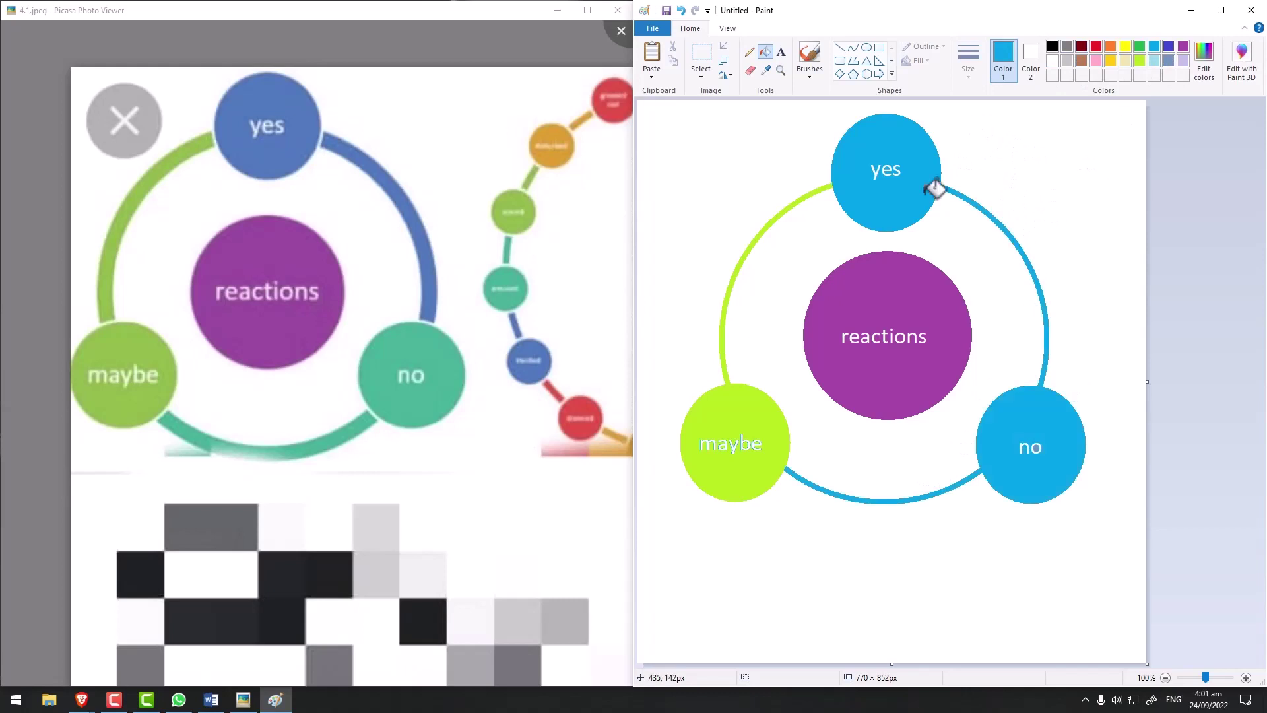
{"action": "key", "text": "ctrl+z"}
{"action": "key", "text": "ctrl+z"}
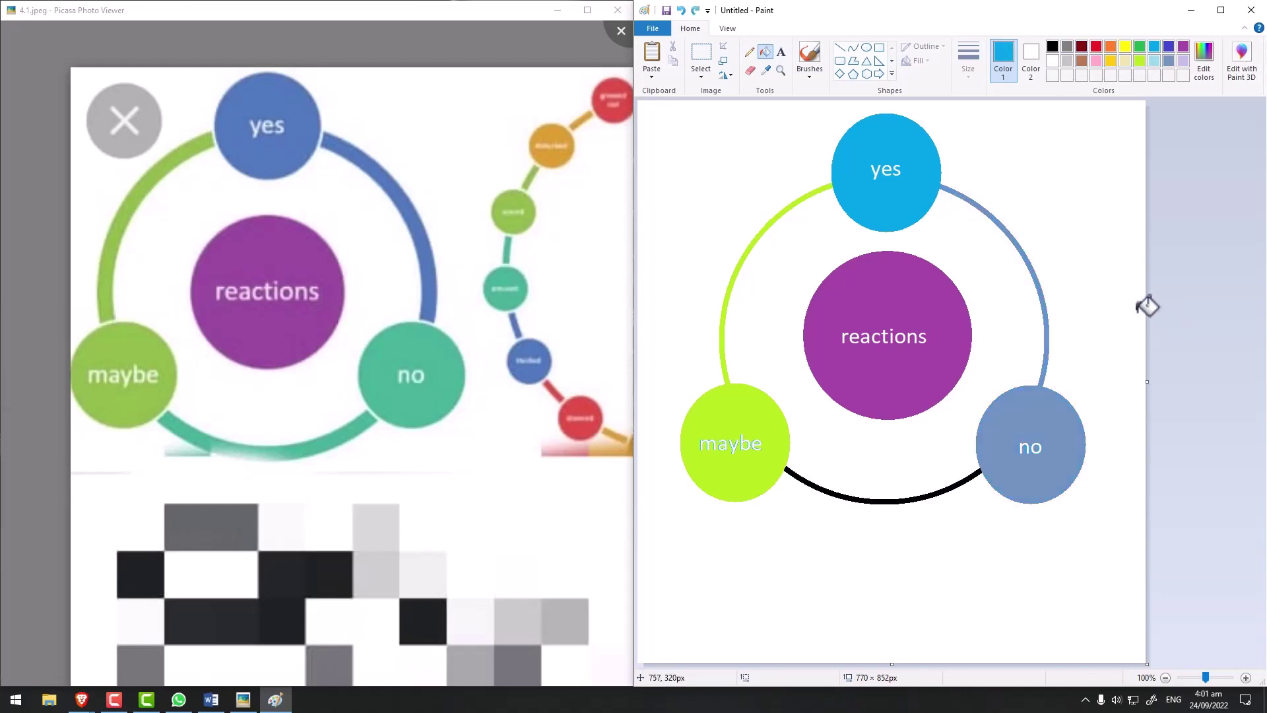
{"action": "key", "text": "ctrl+z"}
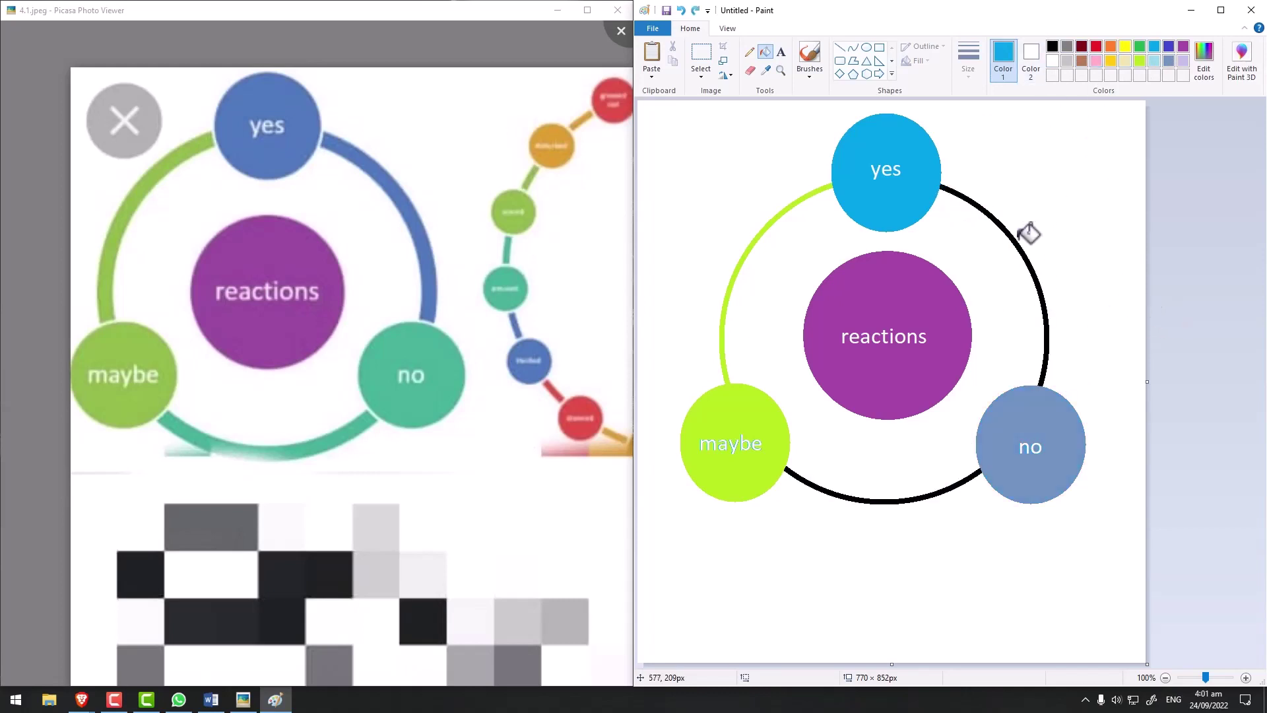
{"action": "left_click", "coordinate": [1020, 243]}
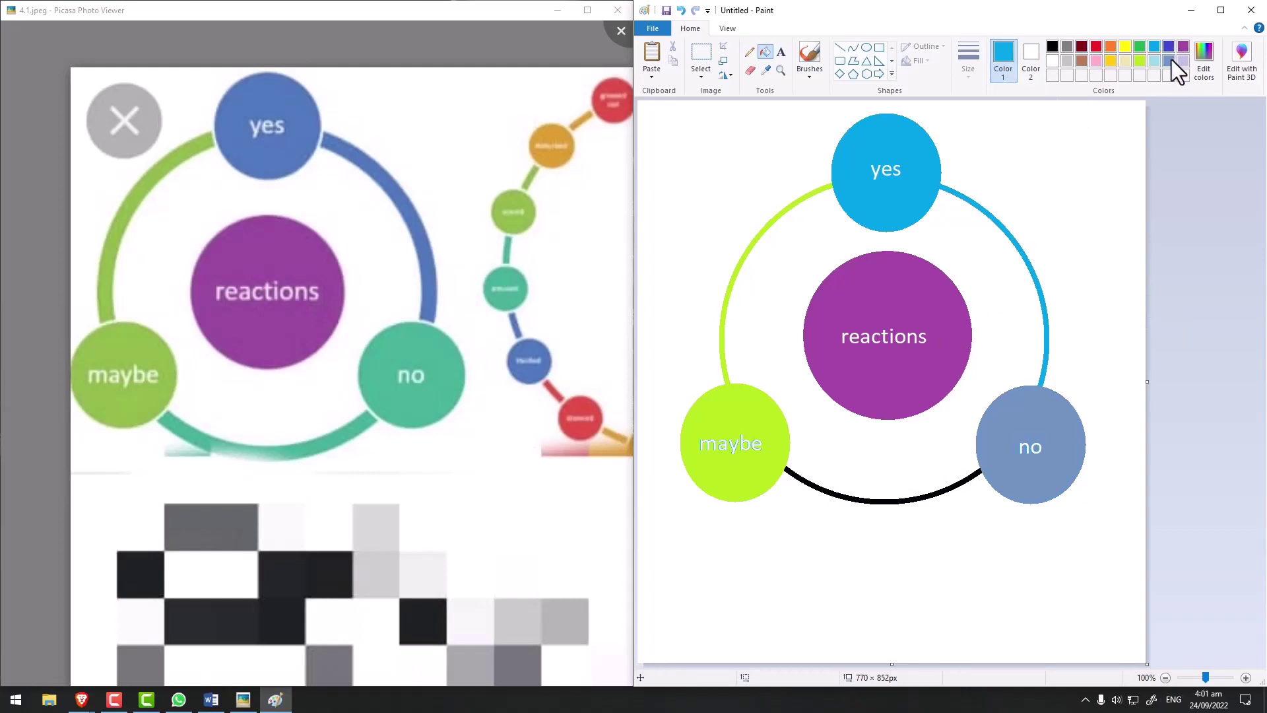
{"action": "left_click", "coordinate": [1169, 60]}
{"action": "left_click", "coordinate": [884, 499]}
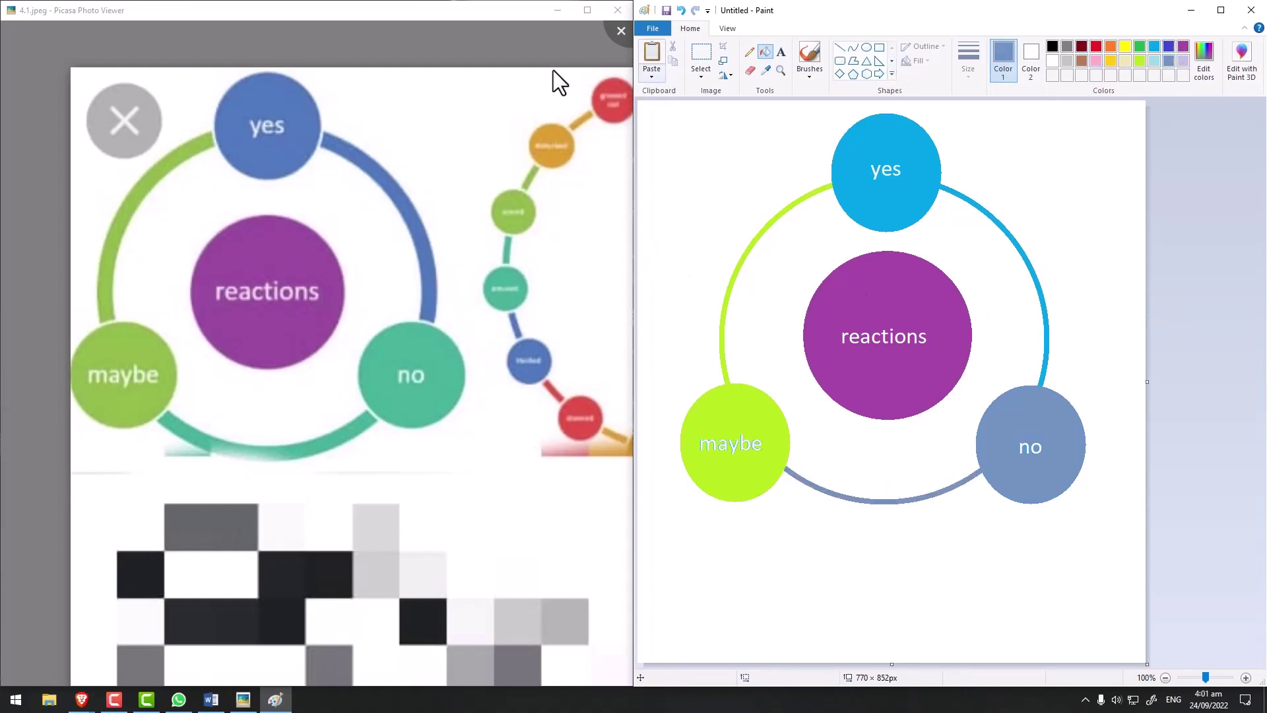
{"action": "left_click", "coordinate": [702, 54]}
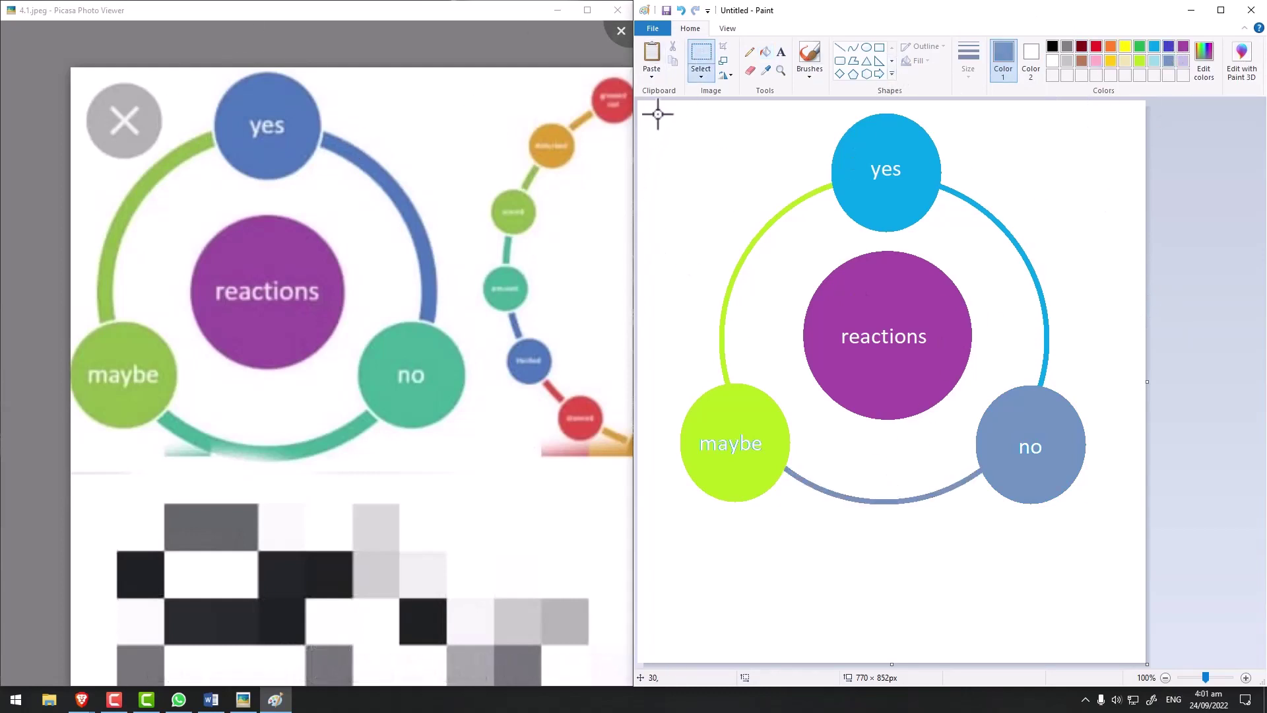
- Select and copy the whole ring diagram, then bring the Word document forward
{"action": "mouse_move", "coordinate": [658, 113]}
{"action": "left_mouse_down"}
{"action": "mouse_move", "coordinate": [1118, 538]}
{"action": "mouse_move", "coordinate": [644, 100]}
{"action": "left_mouse_up"}
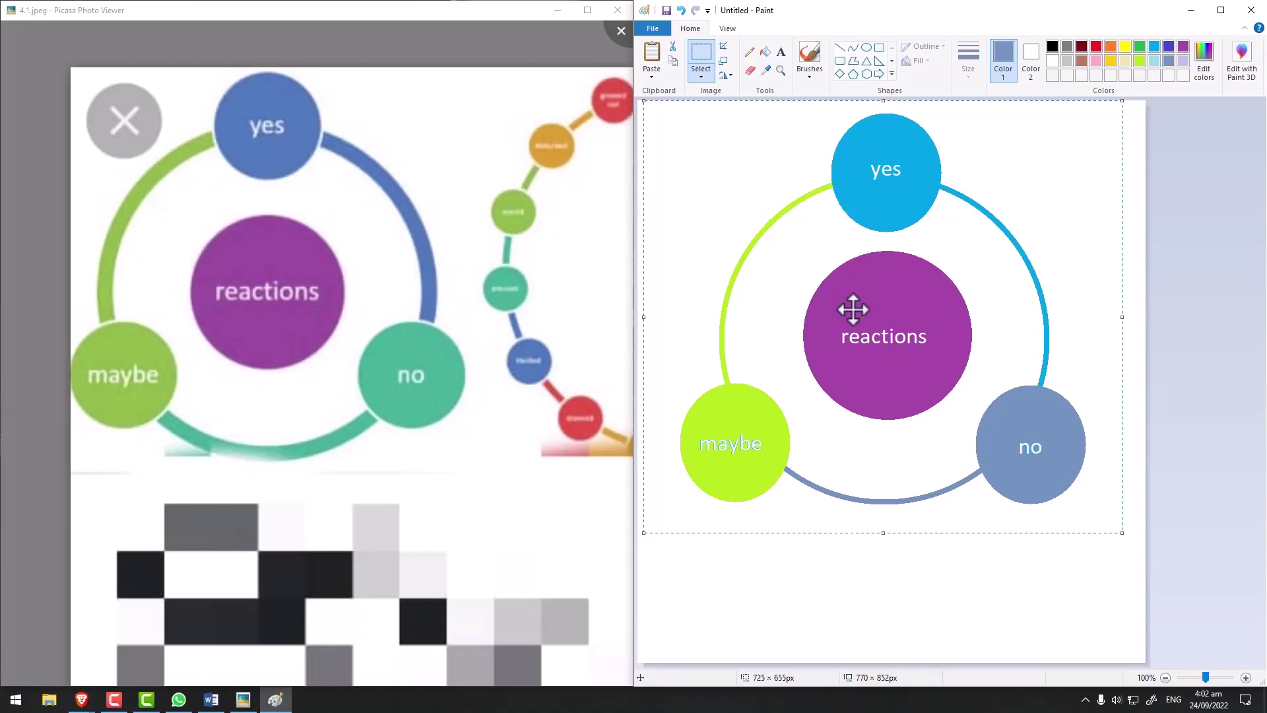
{"action": "left_click", "coordinate": [211, 700]}
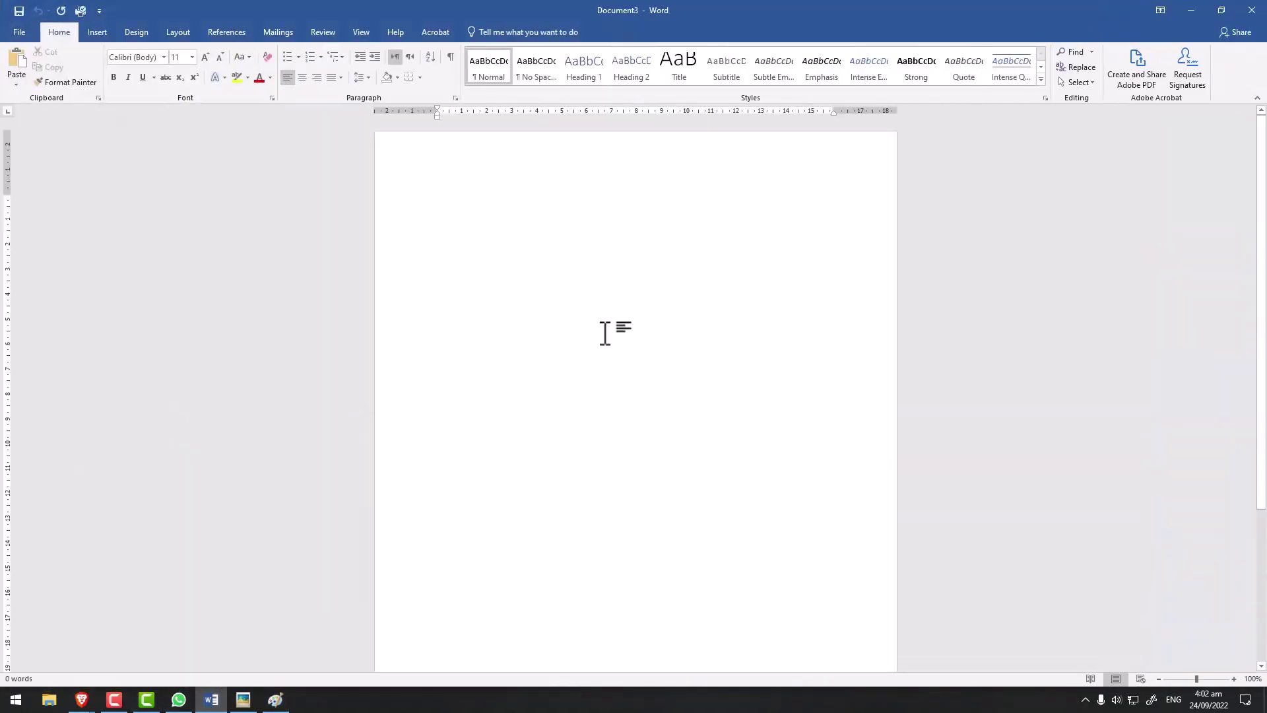
- Paste the ring diagram into Word, nudge it up slightly, and return to Paint
{"action": "key", "text": "ctrl+v"}
{"action": "left_click", "coordinate": [657, 342]}
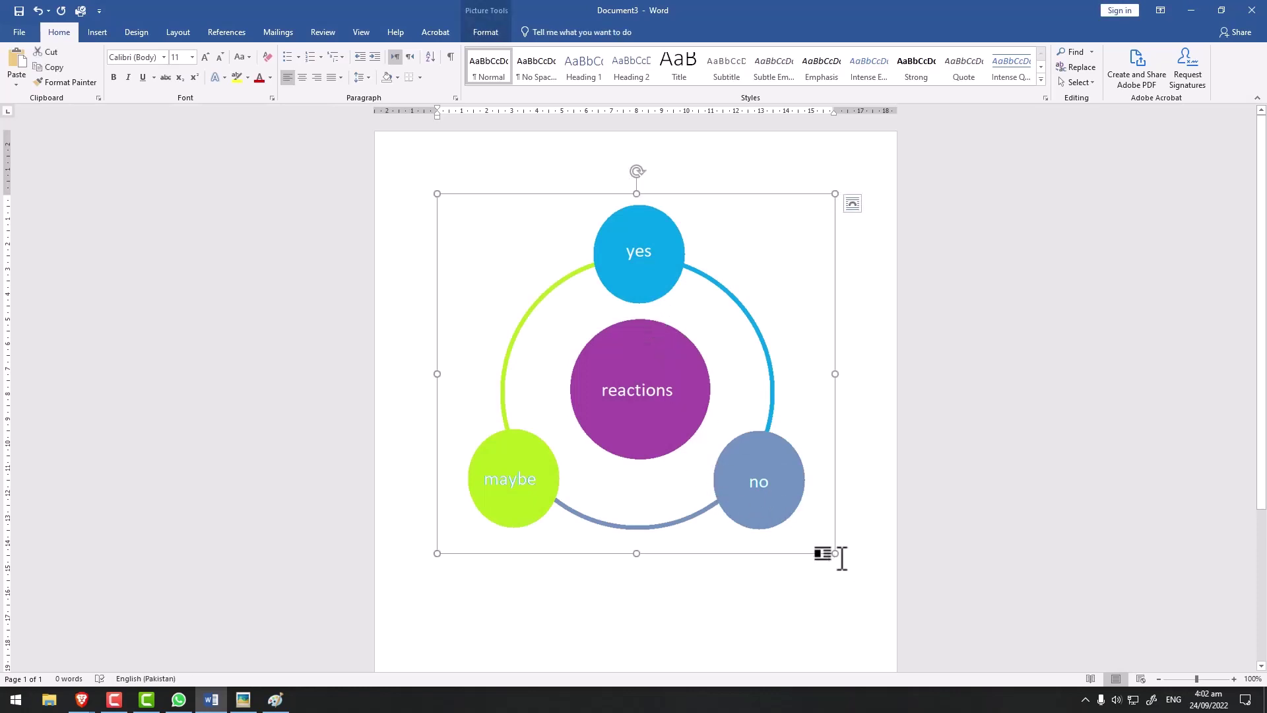
{"action": "left_click_drag", "start_coordinate": [676, 330], "coordinate": [725, 500]}
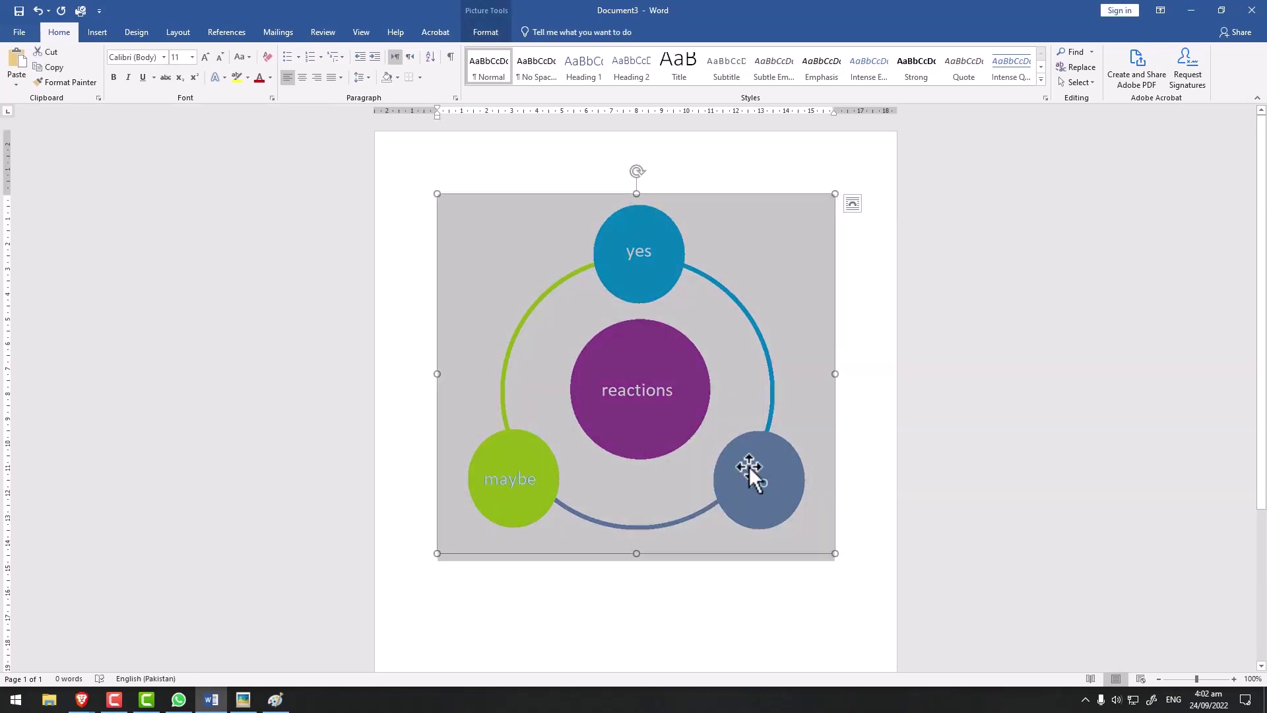
{"action": "key", "text": "alt+Tab"}
- Commit the paste and widen the canvas to 1574×852 px, viewed at 100% zoom
{"action": "left_click", "coordinate": [857, 617]}
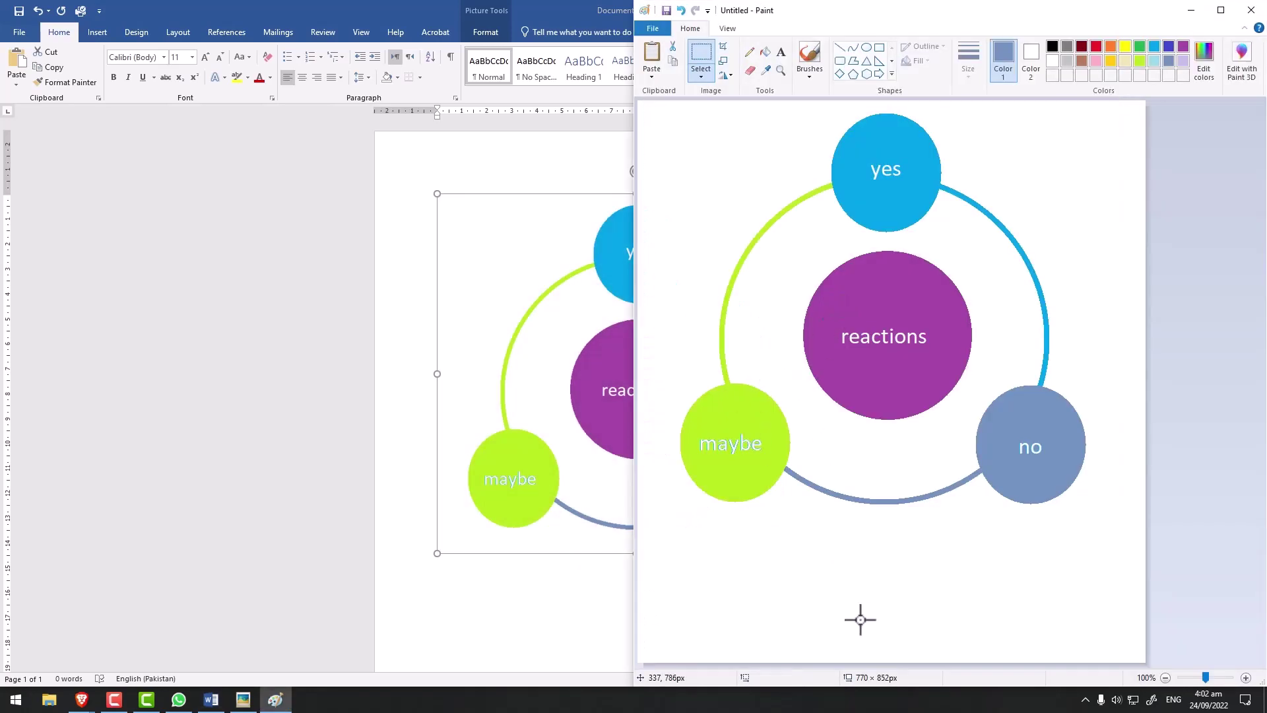
{"action": "left_click_drag", "start_coordinate": [1204, 678], "coordinate": [1191, 678]}
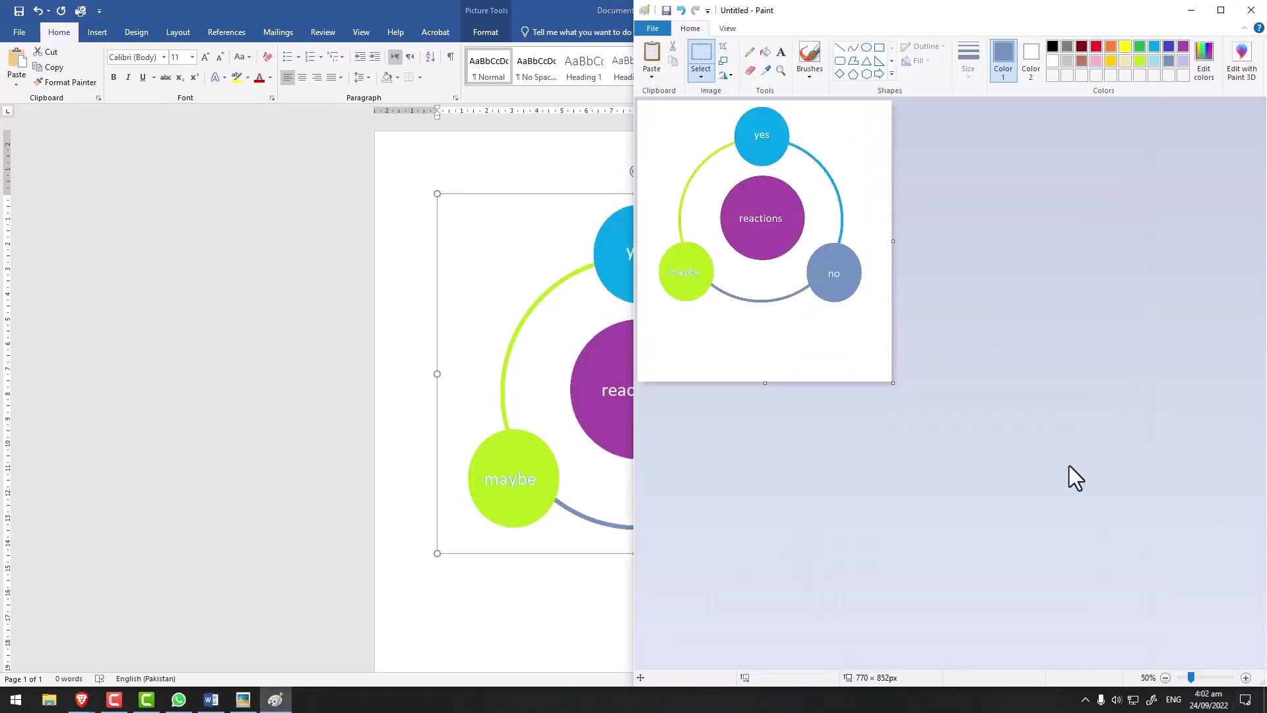
{"action": "left_click_drag", "start_coordinate": [893, 241], "coordinate": [1159, 253]}
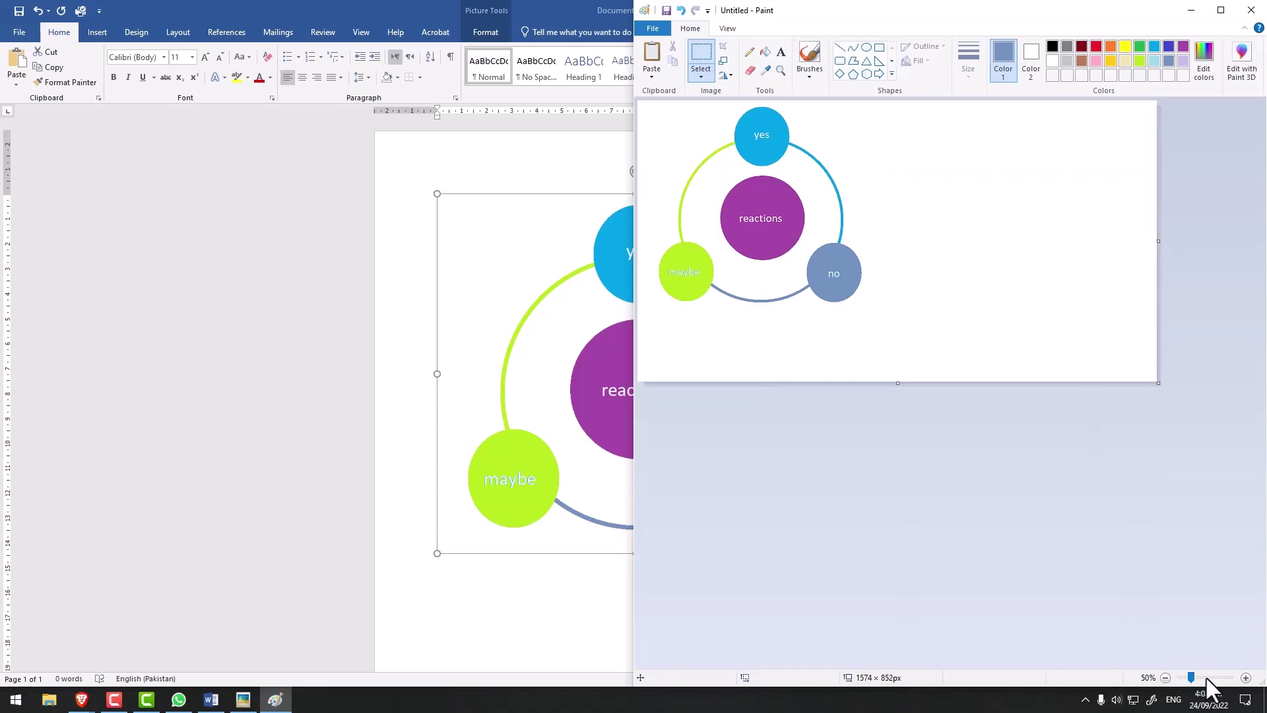
{"action": "left_click", "coordinate": [1246, 678]}
{"action": "left_click_drag", "start_coordinate": [975, 662], "coordinate": [1248, 667]}
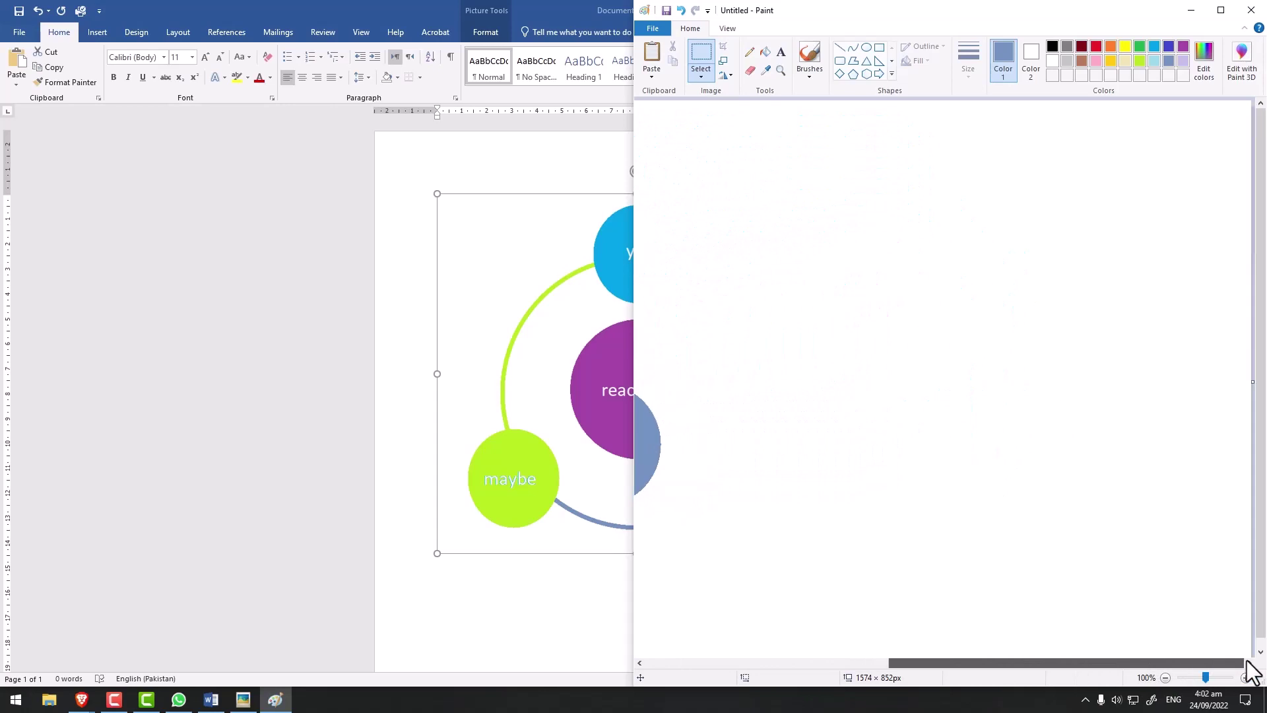
- Open the reference image 4.1.jpeg in Picasa from the taskbar
{"action": "left_click", "coordinate": [276, 700]}
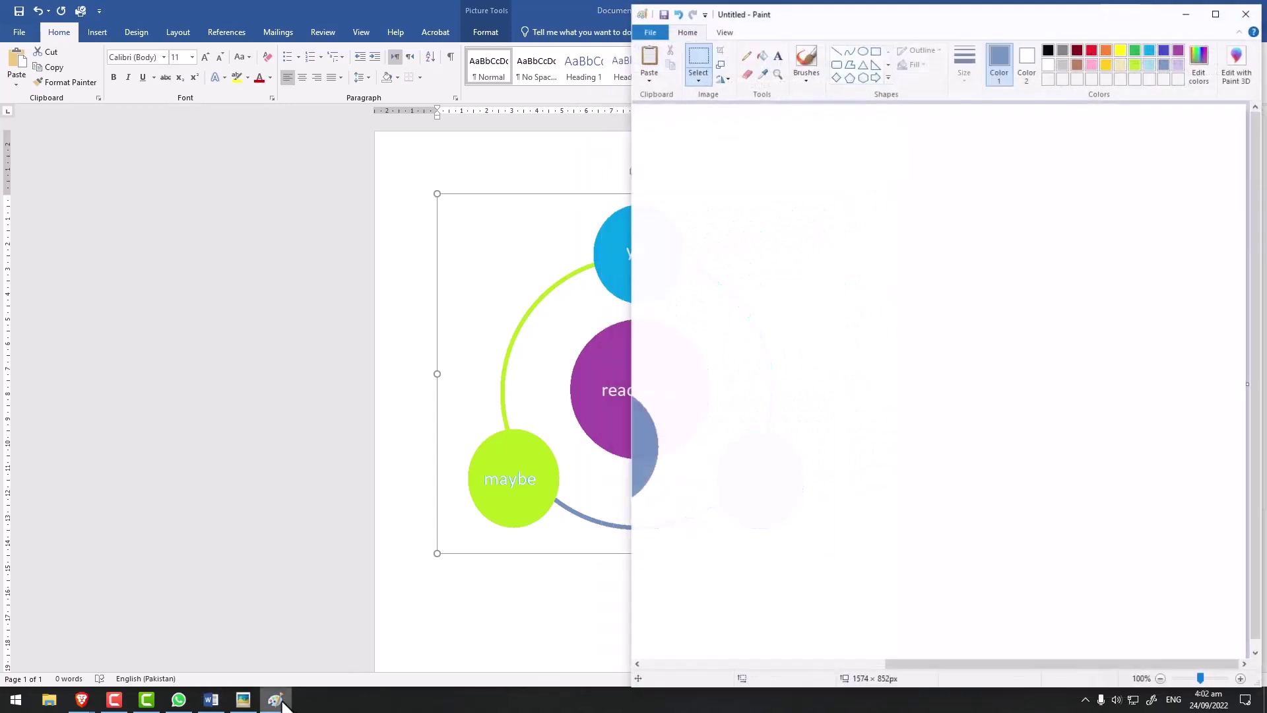
{"action": "left_click", "coordinate": [276, 700]}
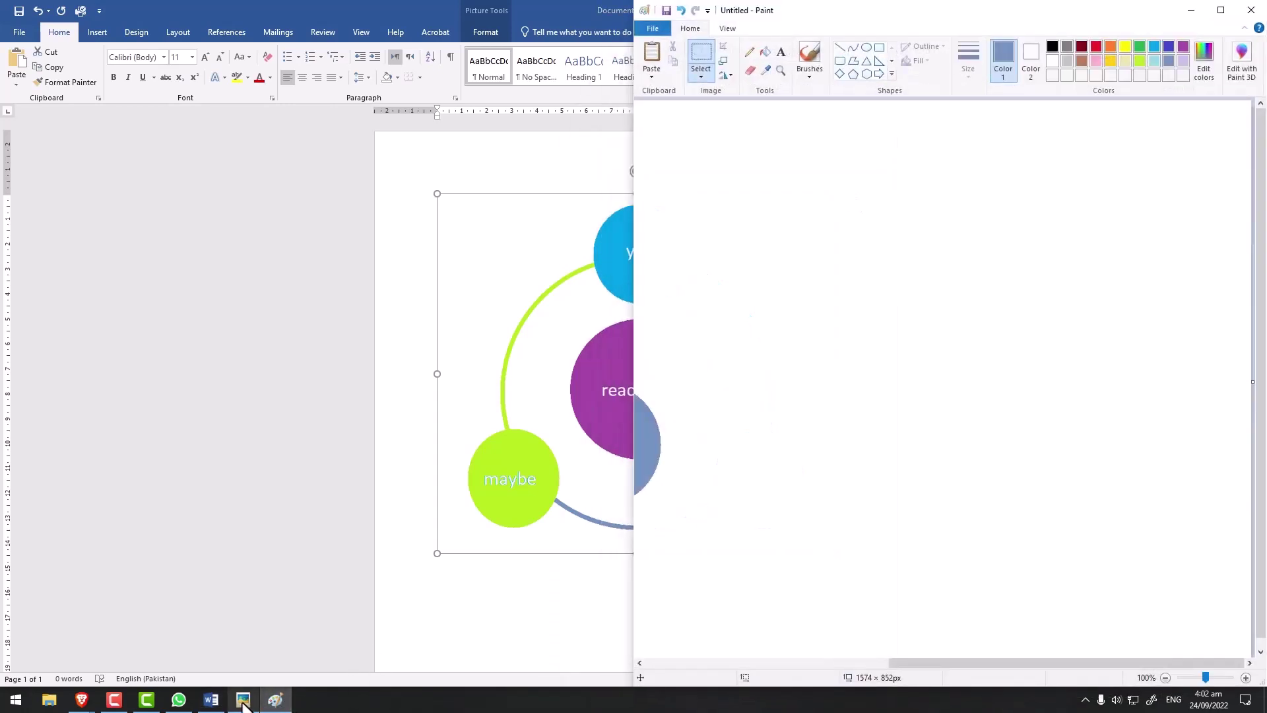
{"action": "left_click", "coordinate": [244, 701]}
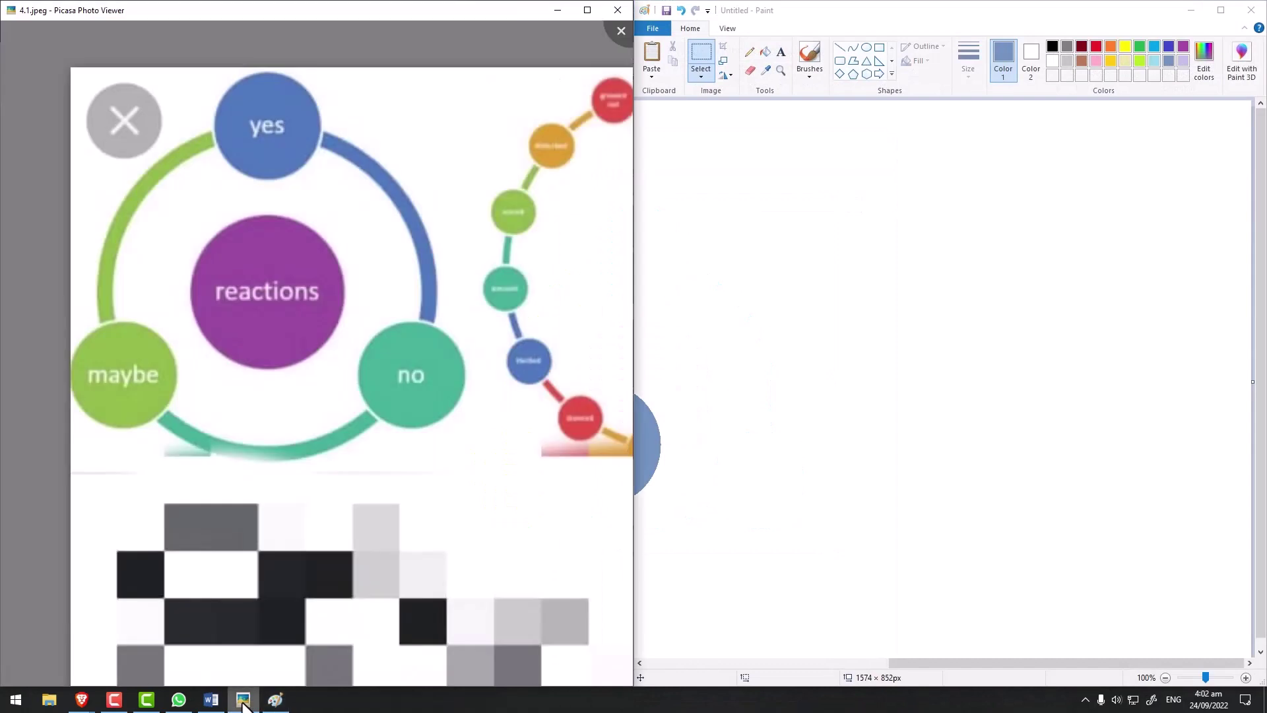
{"action": "left_click", "coordinate": [276, 700]}
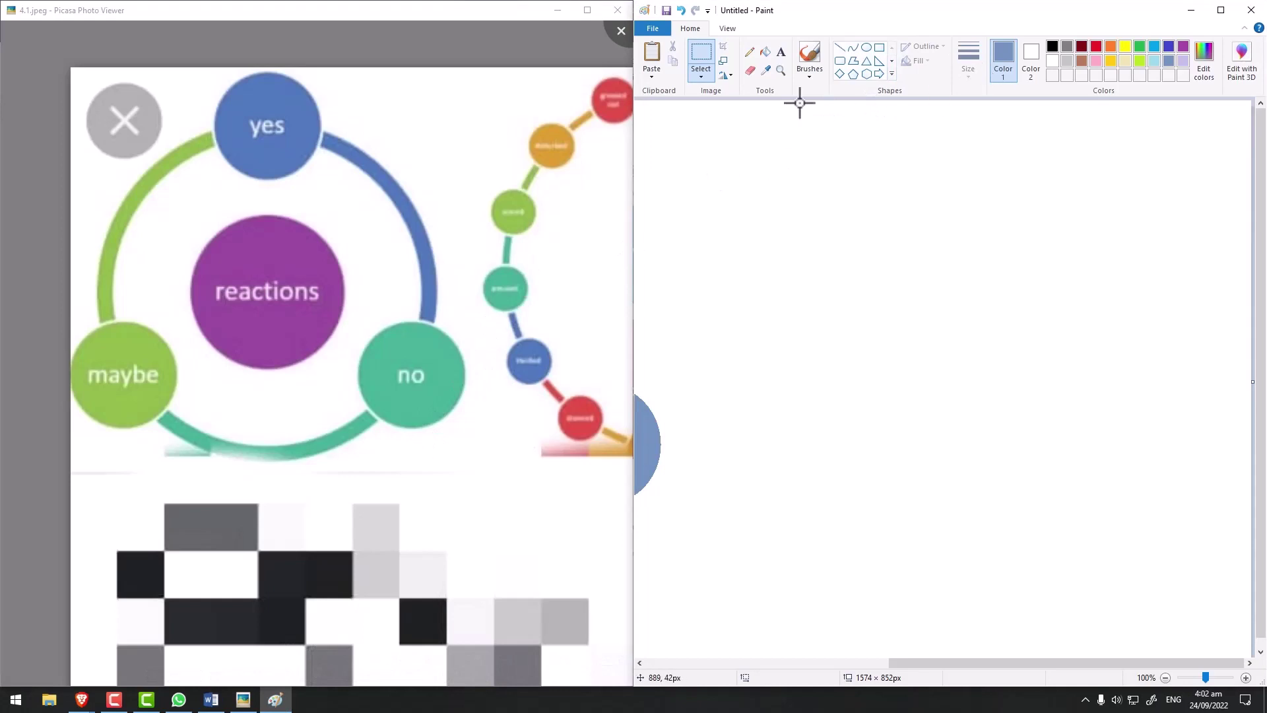
{"action": "left_click", "coordinate": [841, 48]}
{"action": "left_click_drag", "start_coordinate": [885, 153], "coordinate": [894, 408]}
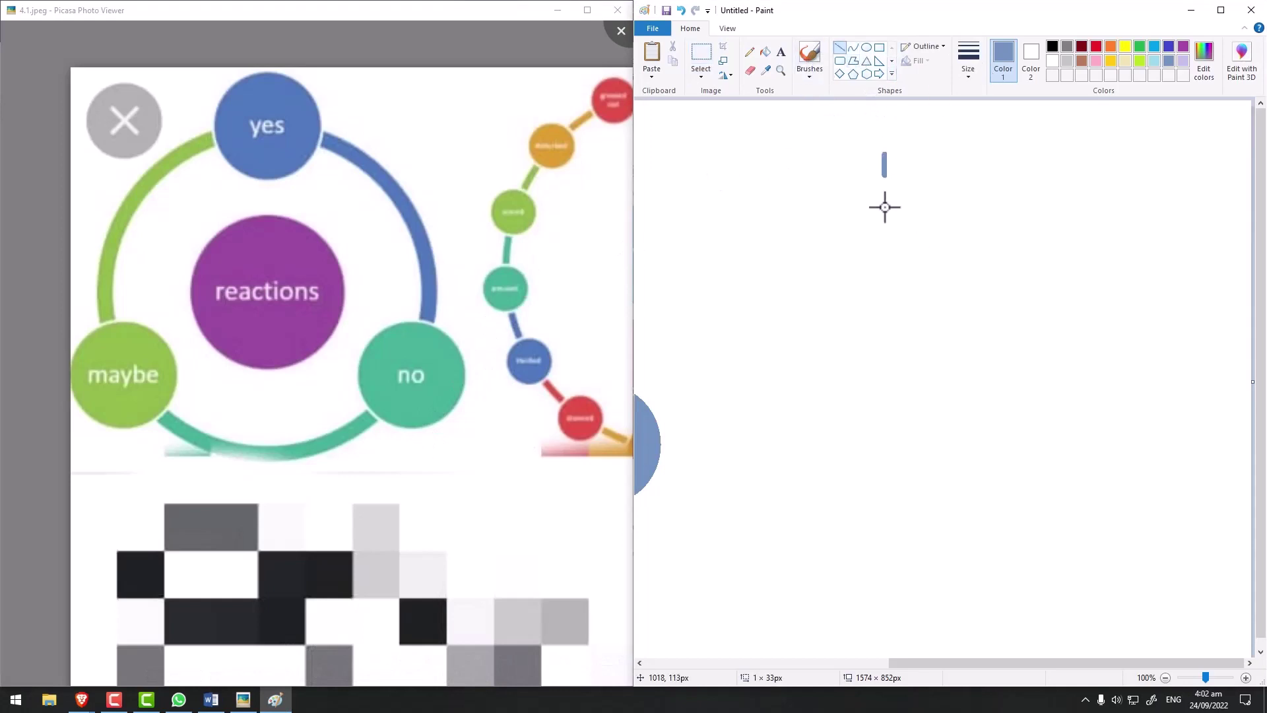
{"action": "left_click", "coordinate": [976, 63]}
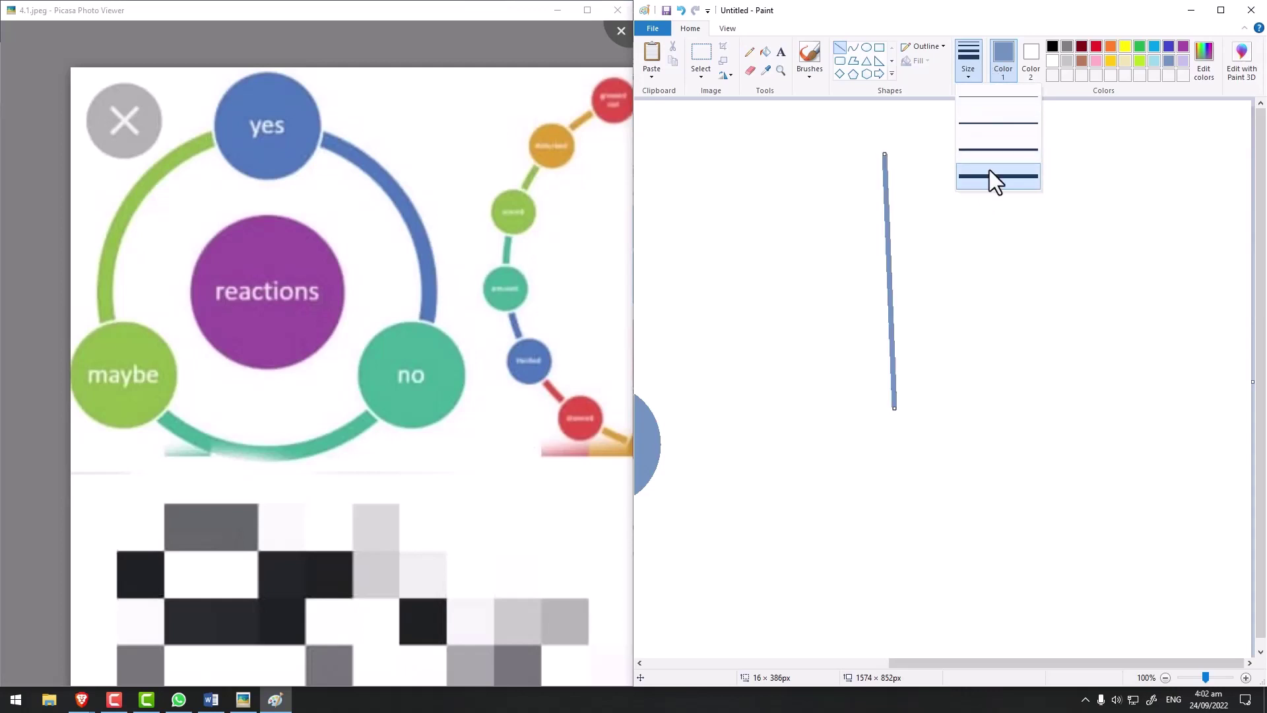
{"action": "left_click", "coordinate": [801, 74]}
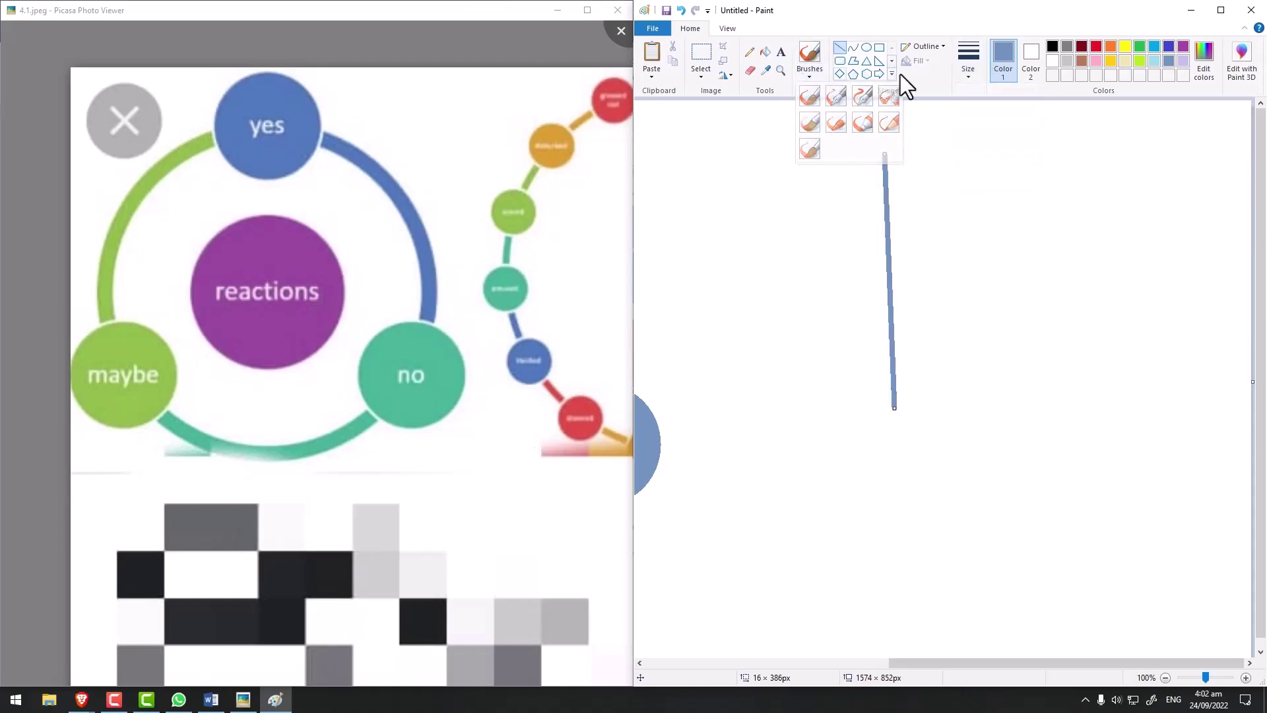
{"action": "left_click", "coordinate": [972, 75]}
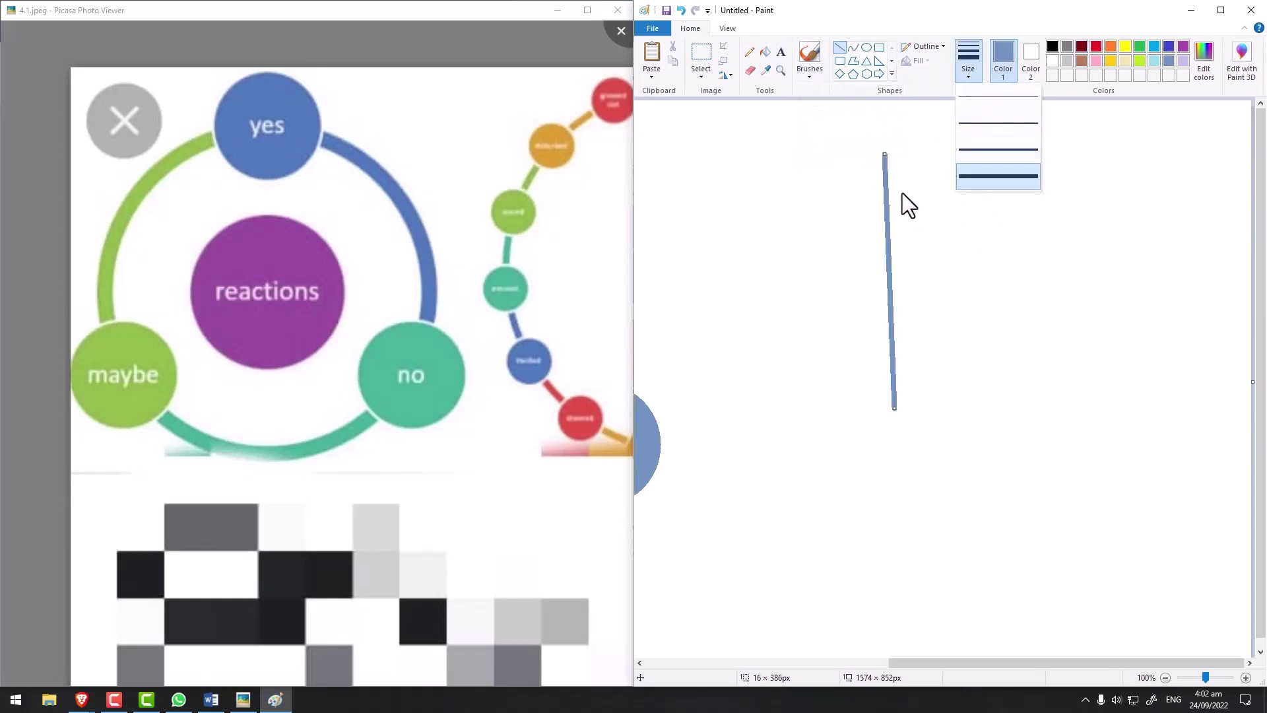
{"action": "left_click", "coordinate": [886, 200]}
{"action": "left_click_drag", "start_coordinate": [885, 213], "coordinate": [885, 232]}
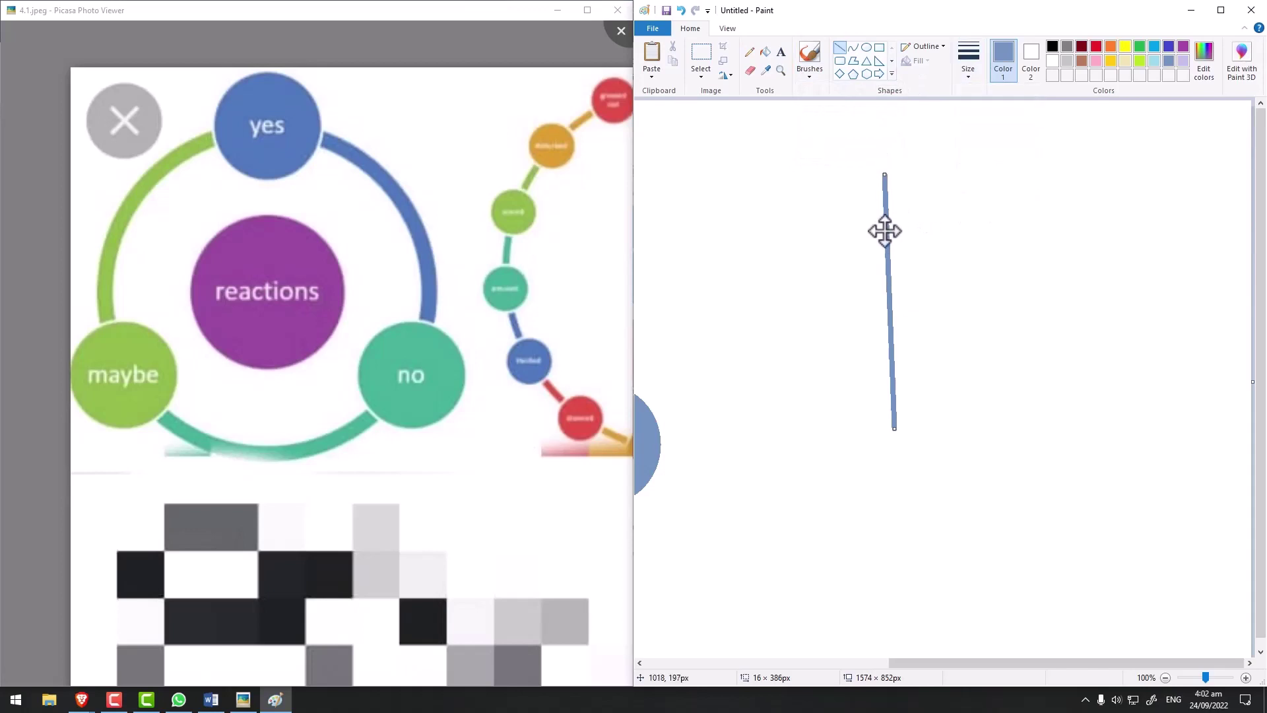
{"action": "key", "text": "Delete"}
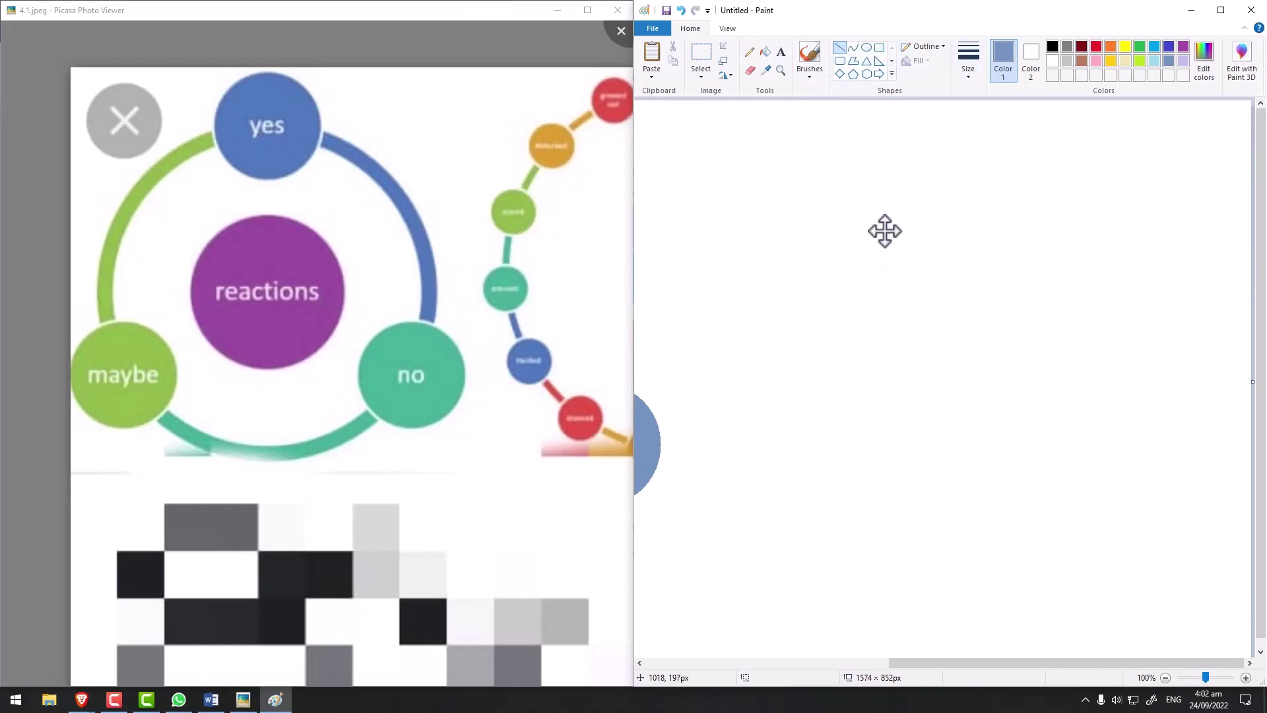
- Draw a large circle outline in the blank right area of the canvas
{"action": "mouse_move", "coordinate": [976, 663]}
{"action": "left_mouse_down"}
{"action": "mouse_move", "coordinate": [743, 662]}
{"action": "mouse_move", "coordinate": [832, 663]}
{"action": "left_mouse_up"}
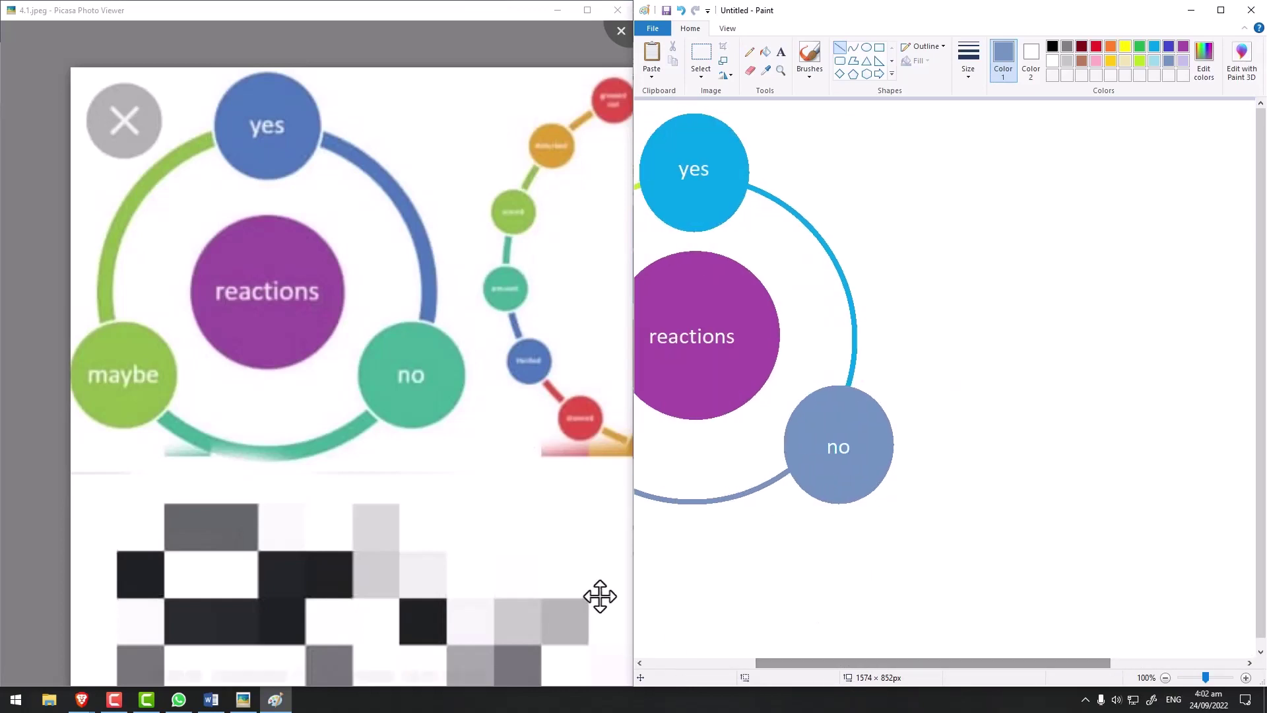
{"action": "left_click_drag", "start_coordinate": [909, 662], "coordinate": [1083, 653]}
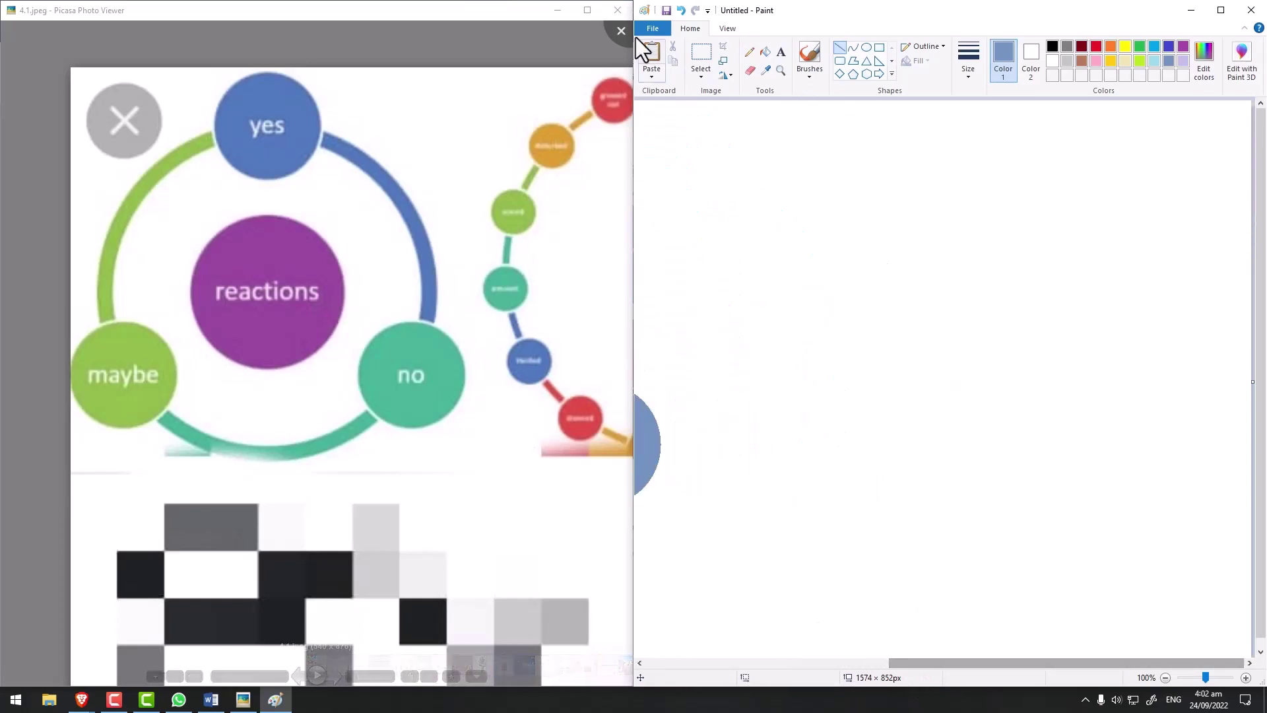
{"action": "left_click", "coordinate": [867, 47]}
{"action": "left_click_drag", "start_coordinate": [736, 203], "coordinate": [1015, 496]}
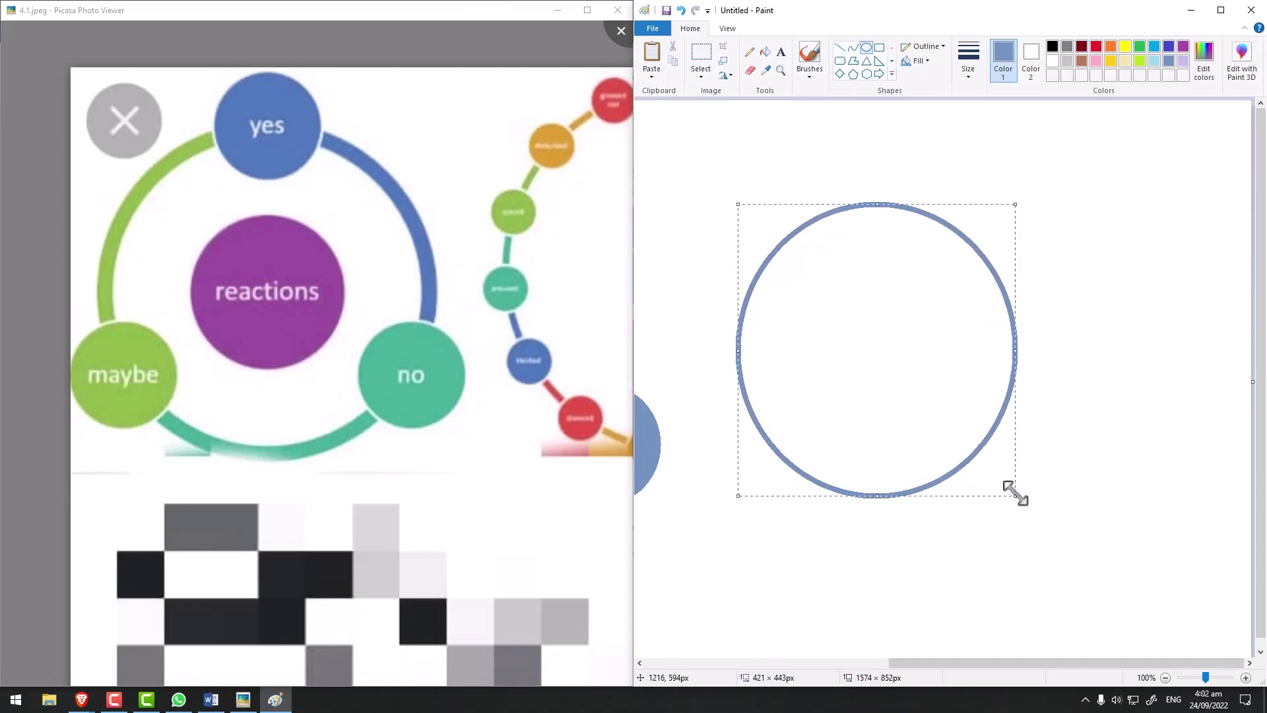
{"action": "left_click_drag", "start_coordinate": [867, 302], "coordinate": [874, 298]}
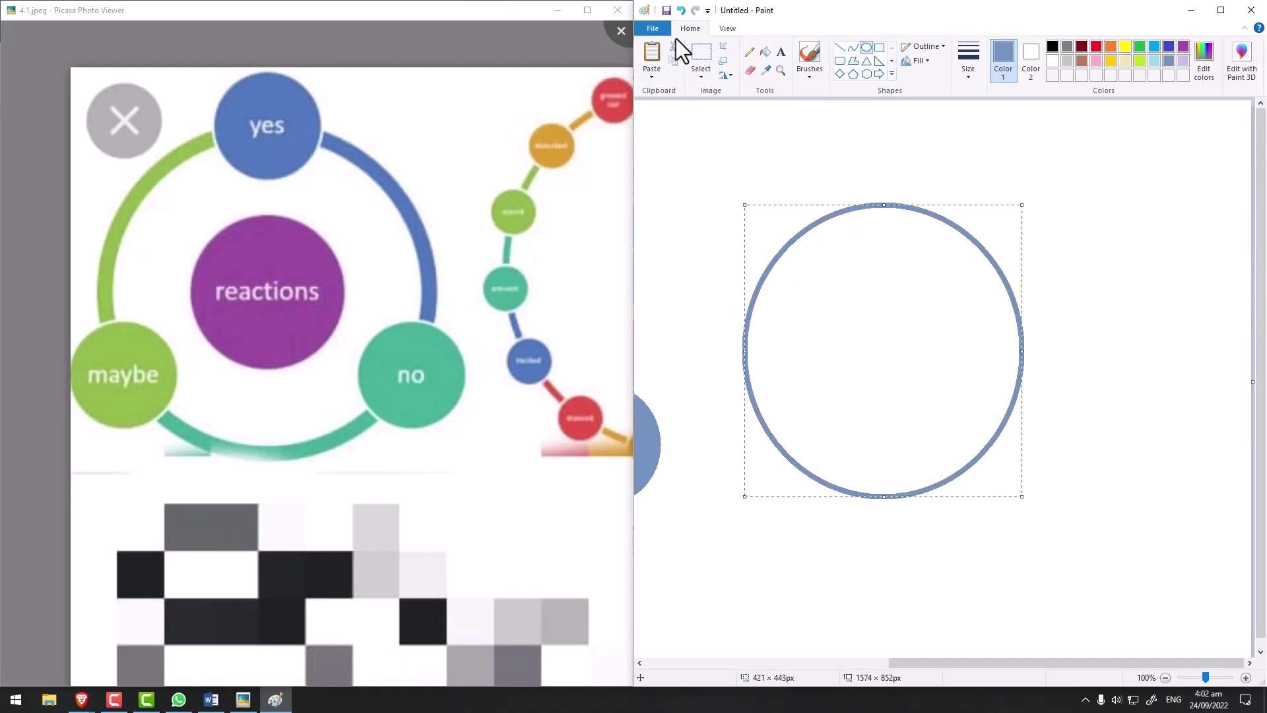
- Overlay an enlarged pasted copy of the circle to form one thicker ring, then select it
{"action": "left_click", "coordinate": [699, 57]}
{"action": "mouse_move", "coordinate": [731, 180]}
{"action": "left_mouse_down"}
{"action": "mouse_move", "coordinate": [1137, 588]}
{"action": "mouse_move", "coordinate": [1070, 552]}
{"action": "left_mouse_up"}
{"action": "left_click", "coordinate": [669, 59]}
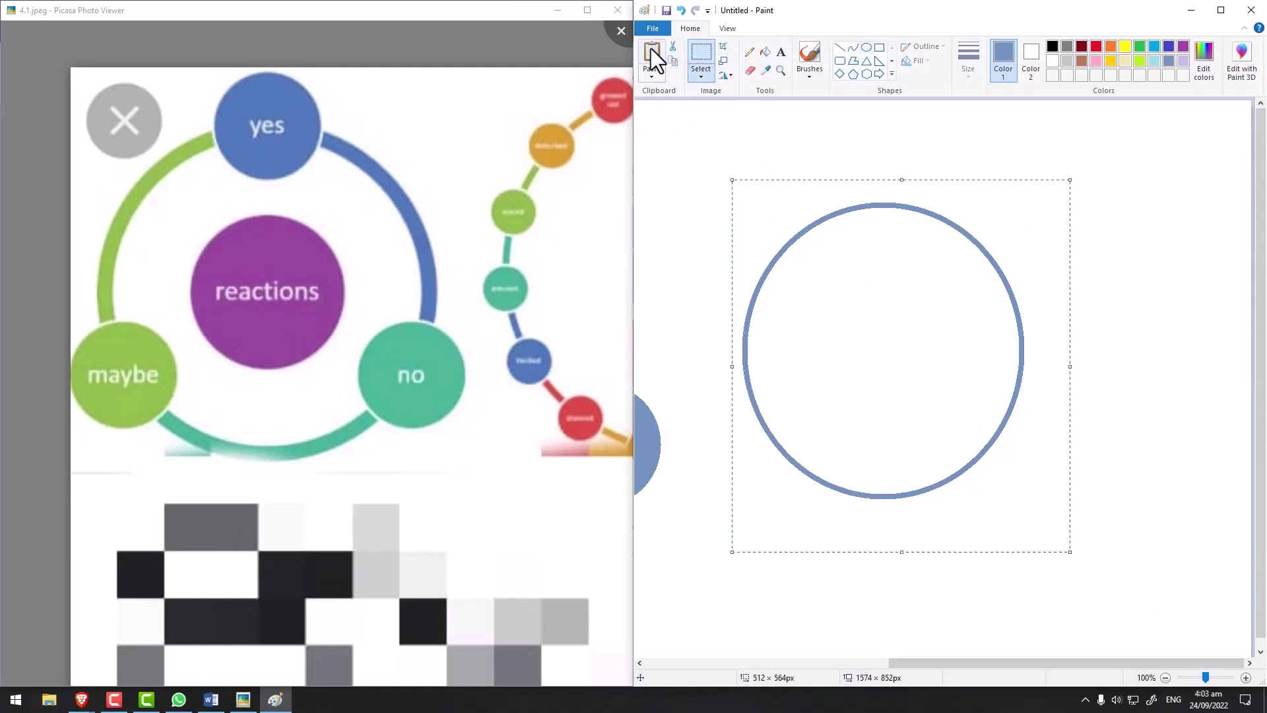
{"action": "left_click_drag", "start_coordinate": [777, 246], "coordinate": [874, 322]}
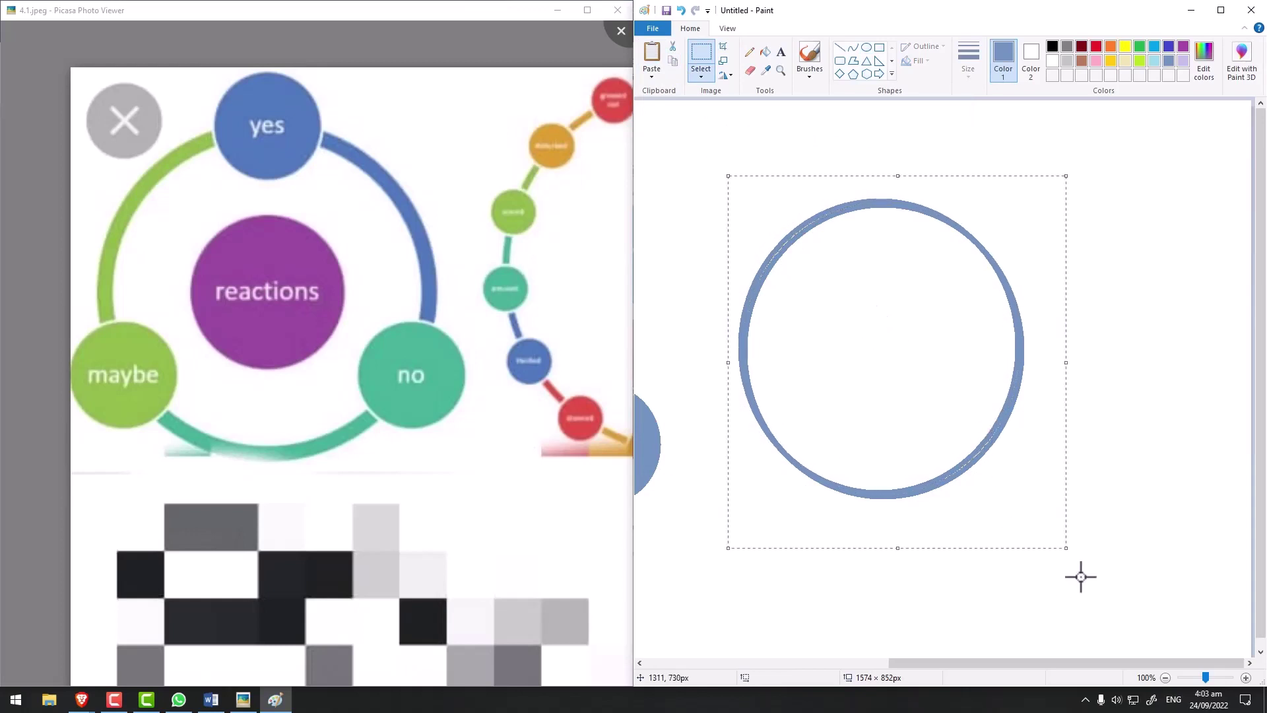
{"action": "mouse_move", "coordinate": [911, 354]}
{"action": "left_mouse_down"}
{"action": "mouse_move", "coordinate": [923, 352]}
{"action": "mouse_move", "coordinate": [909, 345]}
{"action": "left_mouse_up"}
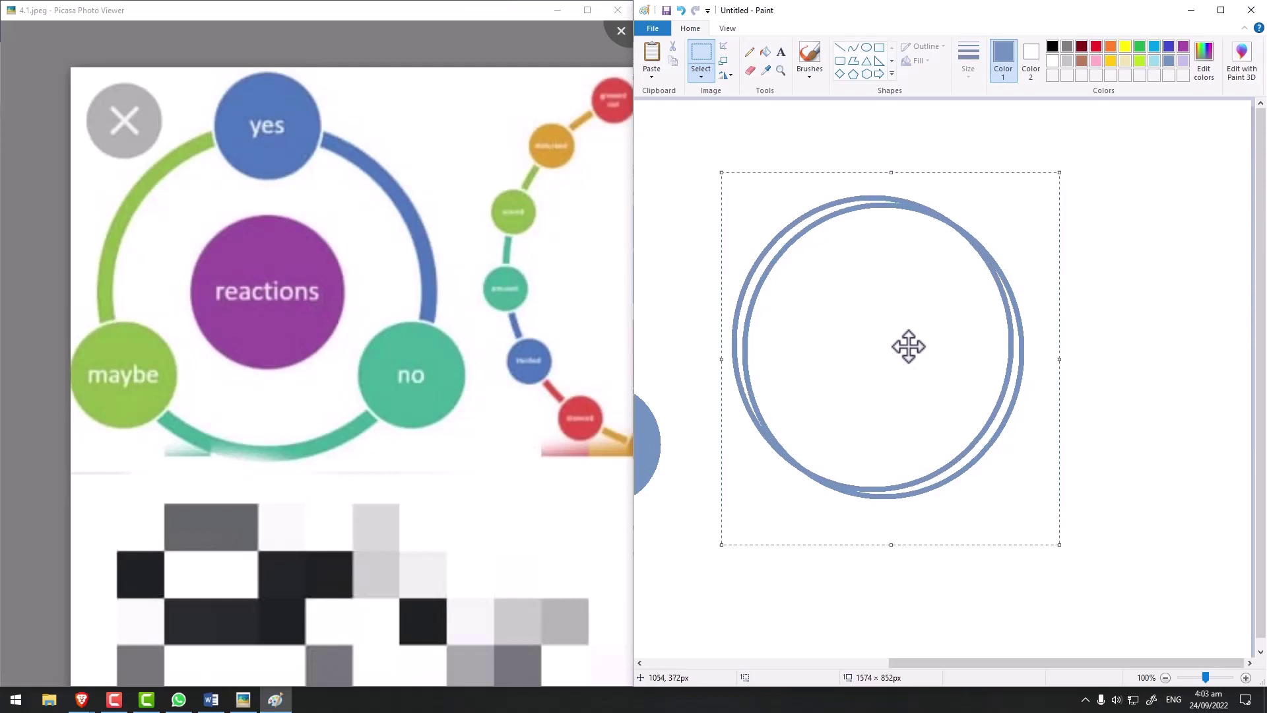
{"action": "left_click_drag", "start_coordinate": [1059, 545], "coordinate": [1070, 556]}
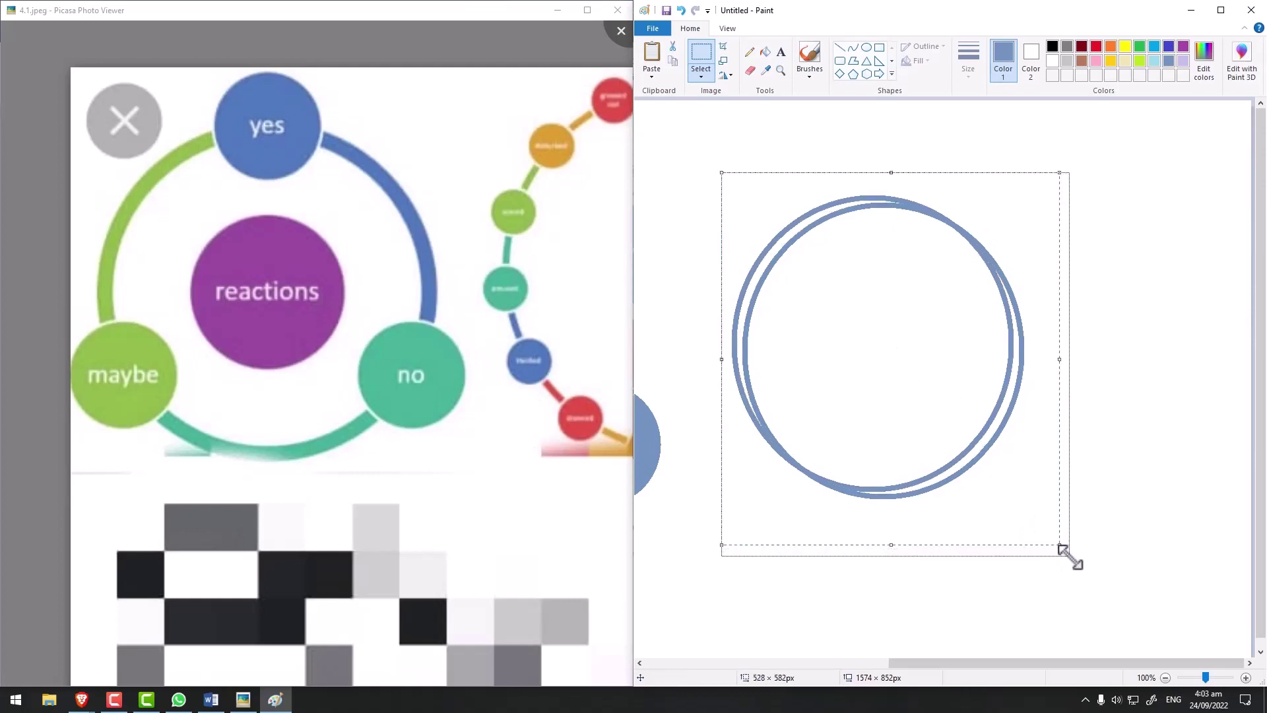
{"action": "left_click_drag", "start_coordinate": [951, 402], "coordinate": [957, 403]}
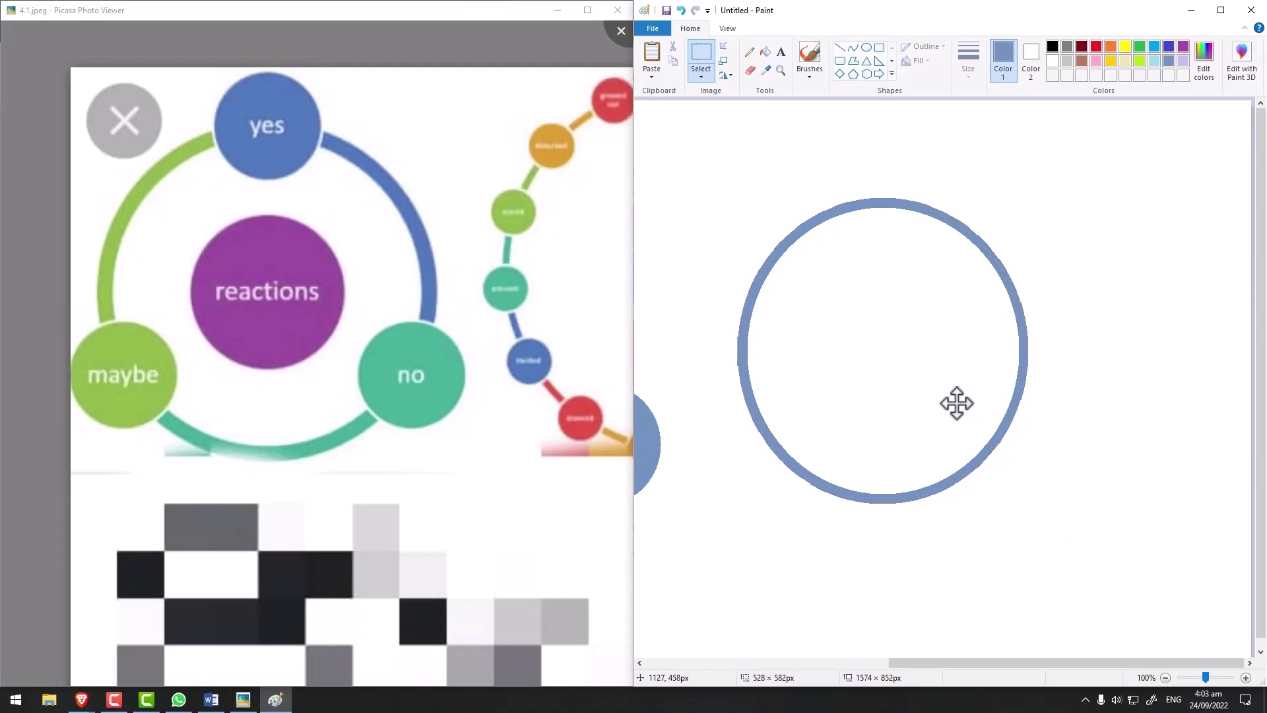
{"action": "left_click", "coordinate": [1073, 402]}
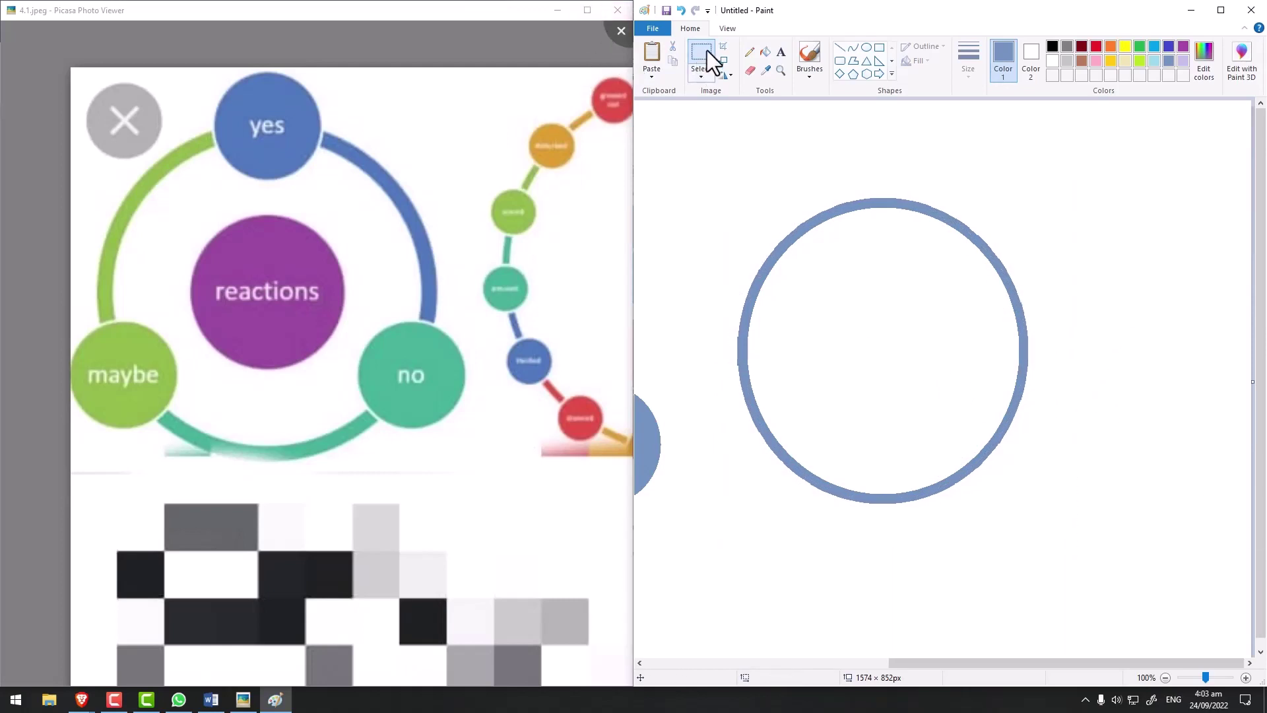
{"action": "left_click_drag", "start_coordinate": [719, 168], "coordinate": [1095, 608]}
- Delete the blue ring and pan Picasa's reference to the larger reactions ring of nodes
{"action": "key", "text": "Delete"}
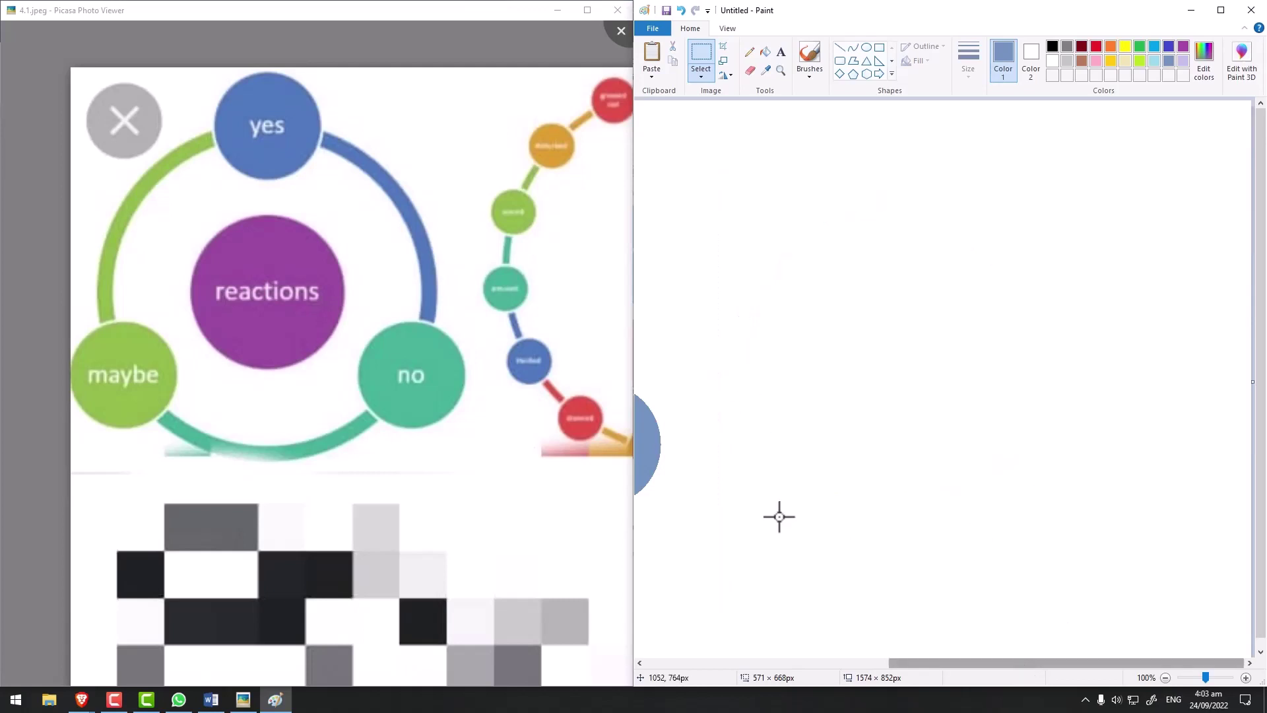
{"action": "left_click_drag", "start_coordinate": [395, 278], "coordinate": [322, 322]}
{"action": "left_click_drag", "start_coordinate": [410, 345], "coordinate": [300, 336]}
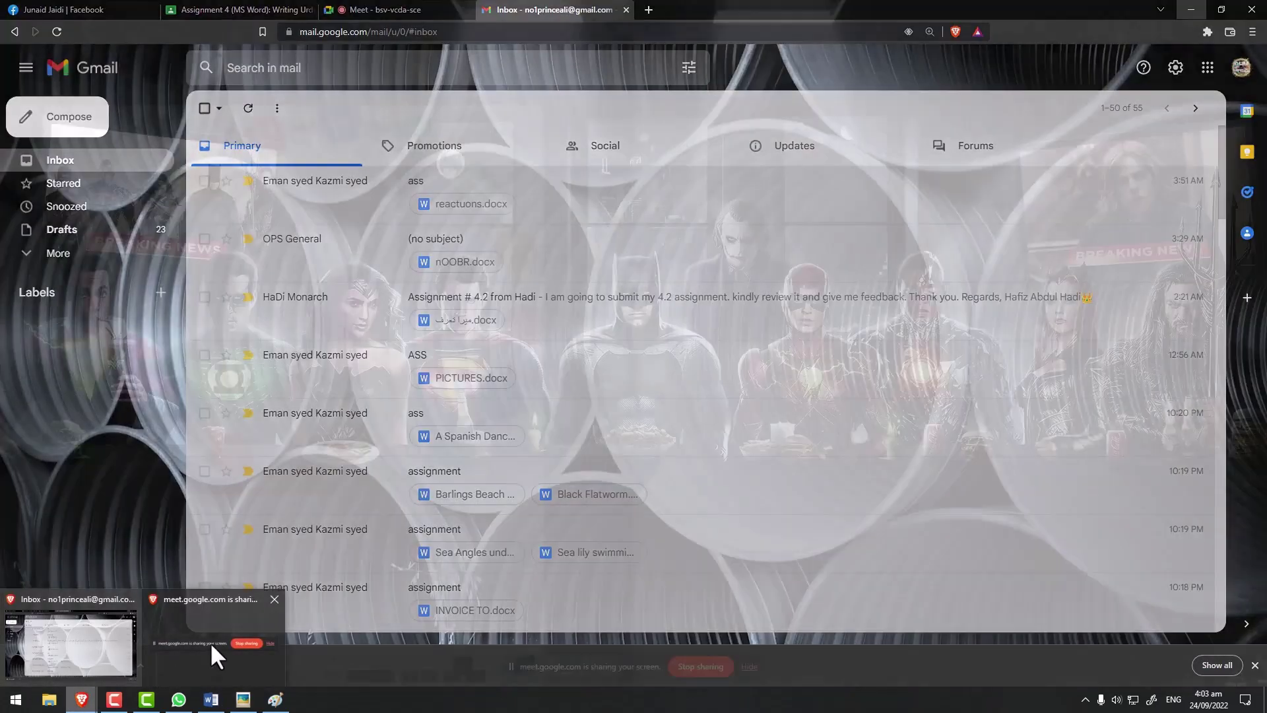
{"action": "mouse_move", "coordinate": [82, 700]}
{"action": "mouse_move", "coordinate": [215, 634]}
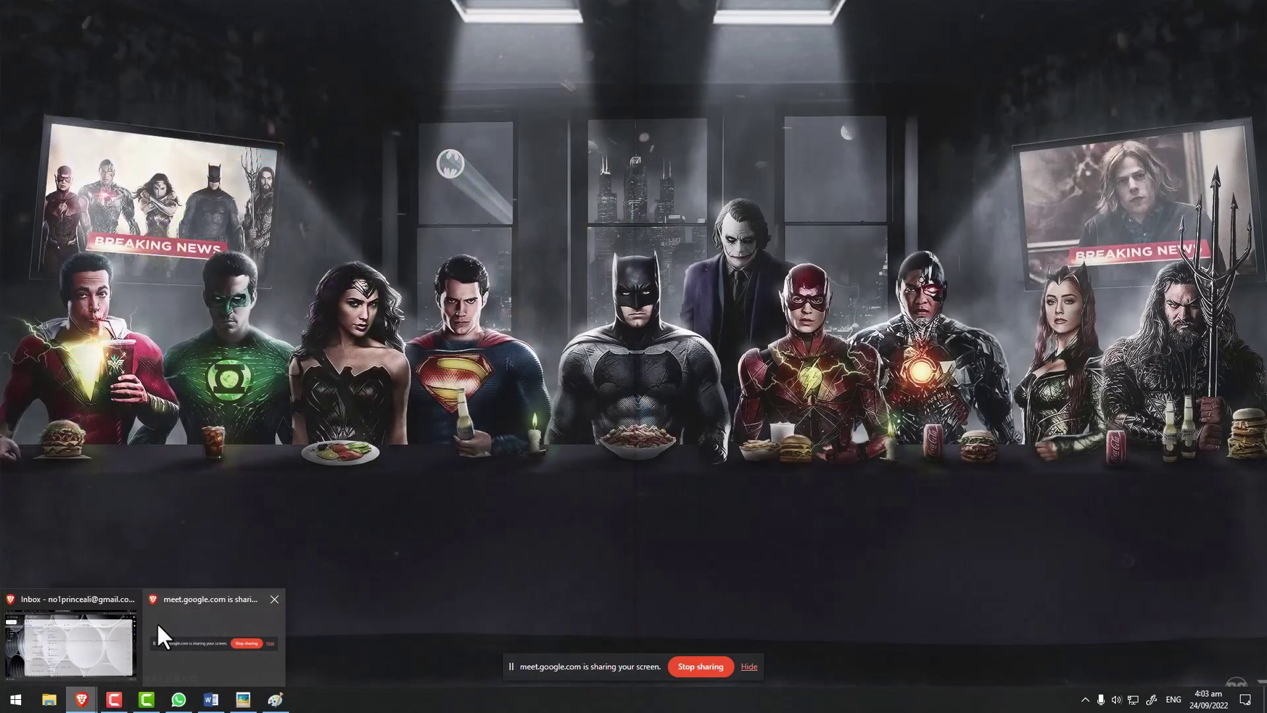
{"action": "left_click", "coordinate": [66, 614]}
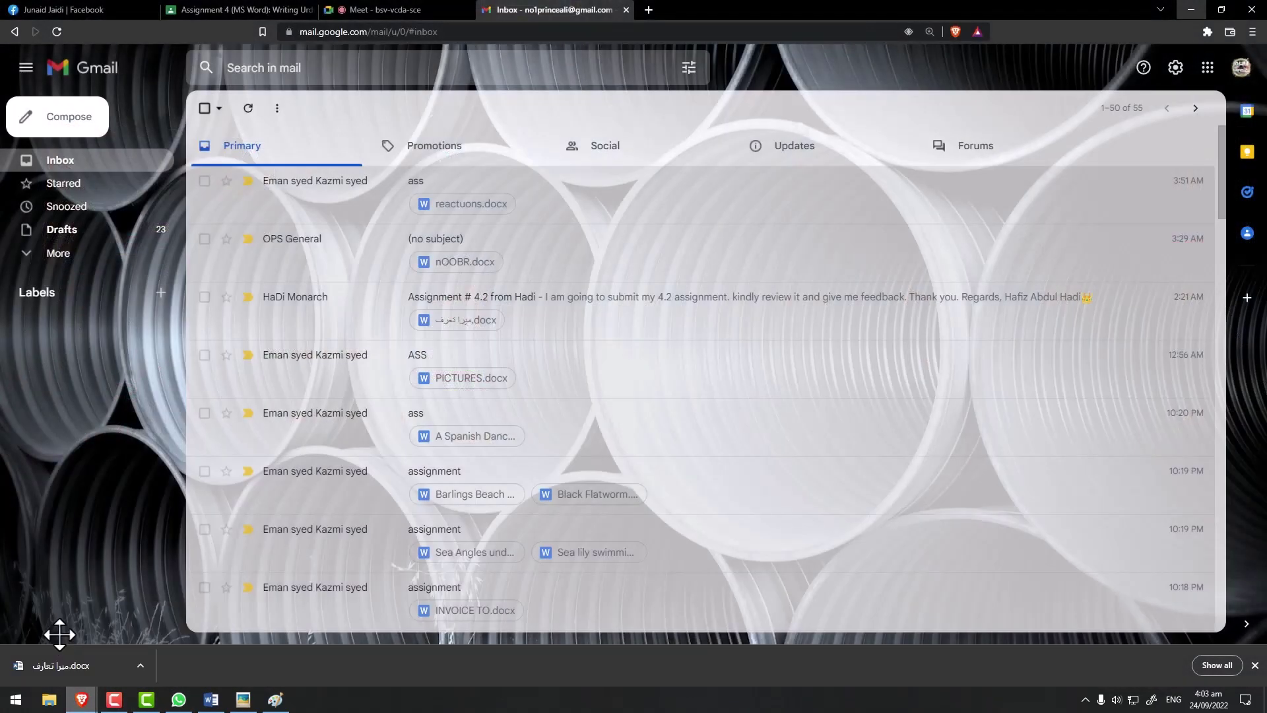
{"action": "left_click", "coordinate": [339, 9]}
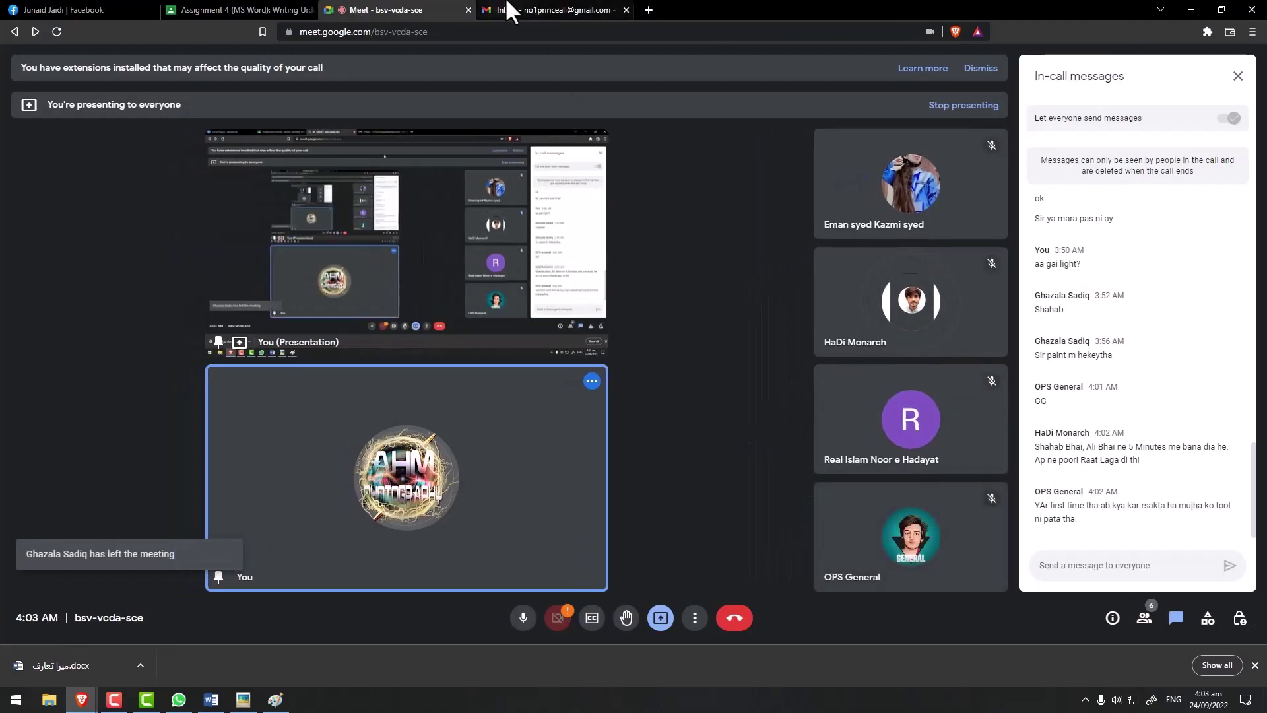
{"action": "left_click", "coordinate": [511, 9]}
{"action": "left_click", "coordinate": [1191, 9]}
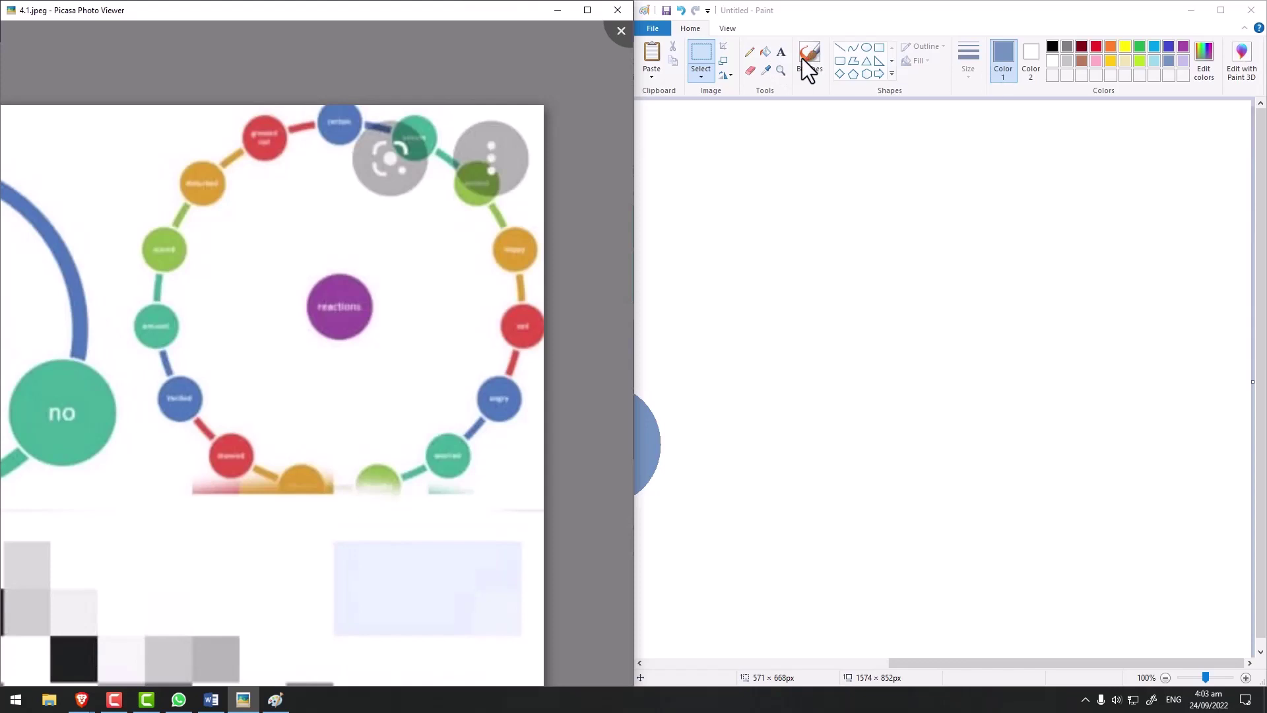
- Draw a circle about 114×121 px with purple outline and solid purple fill as the centre node
{"action": "left_click", "coordinate": [867, 47]}
{"action": "left_click_drag", "start_coordinate": [859, 317], "coordinate": [939, 390]}
{"action": "key", "text": "Escape"}
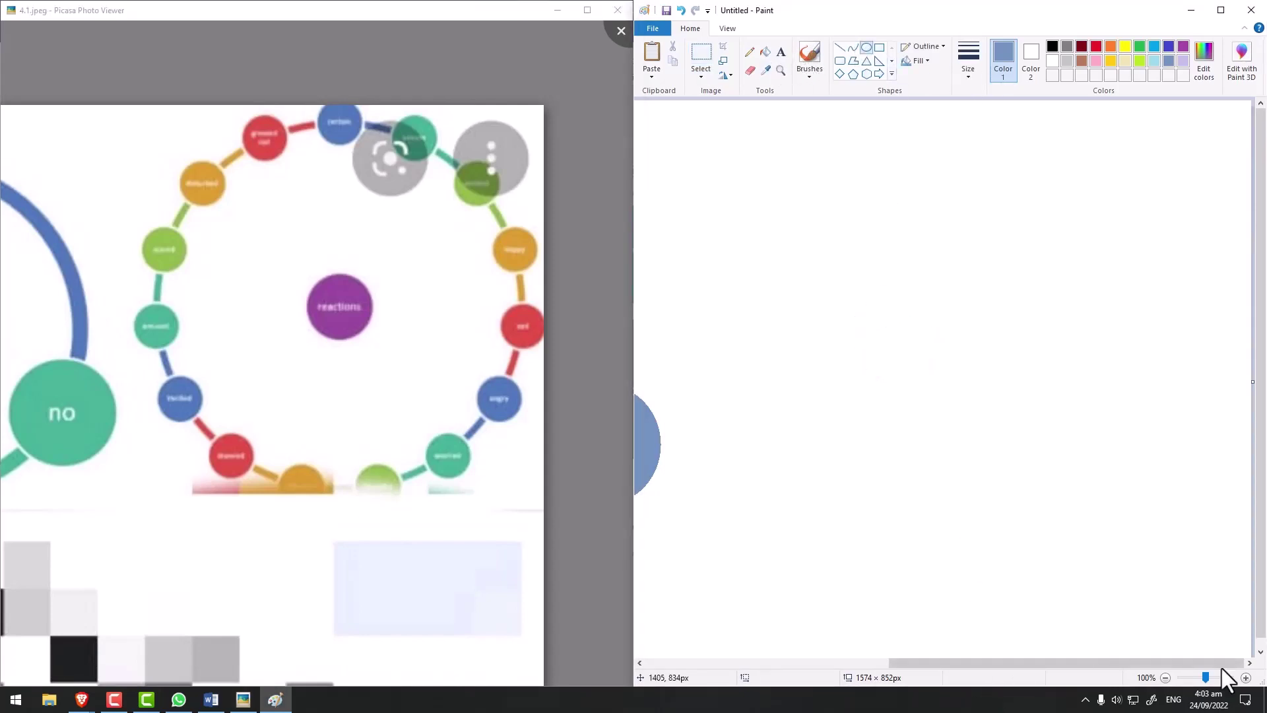
{"action": "left_click_drag", "start_coordinate": [935, 330], "coordinate": [1010, 409]}
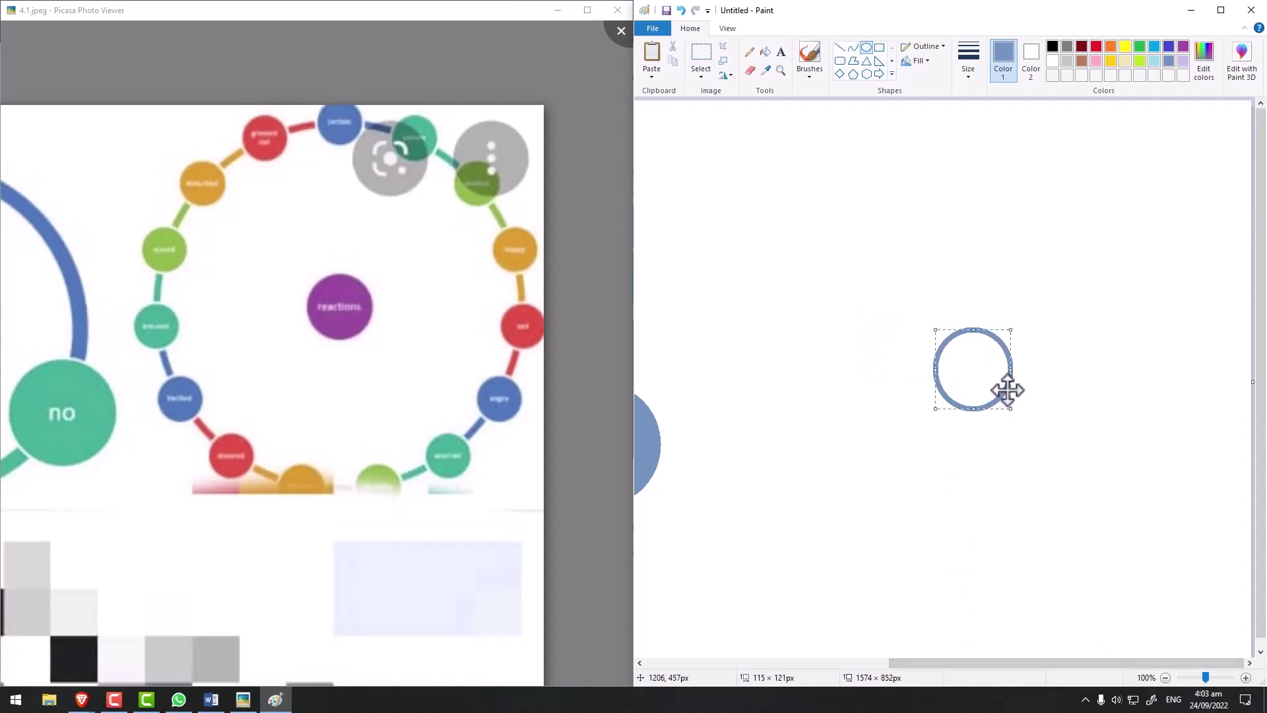
{"action": "left_click", "coordinate": [925, 61]}
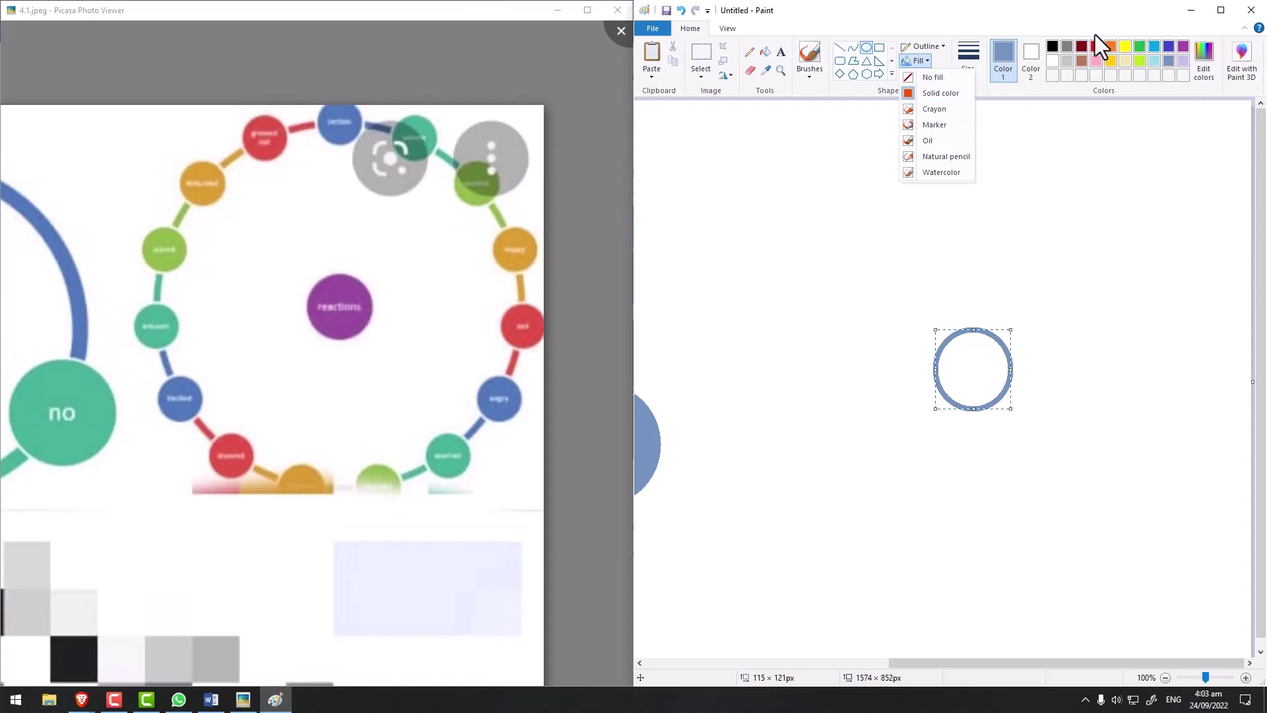
{"action": "left_click", "coordinate": [1180, 45]}
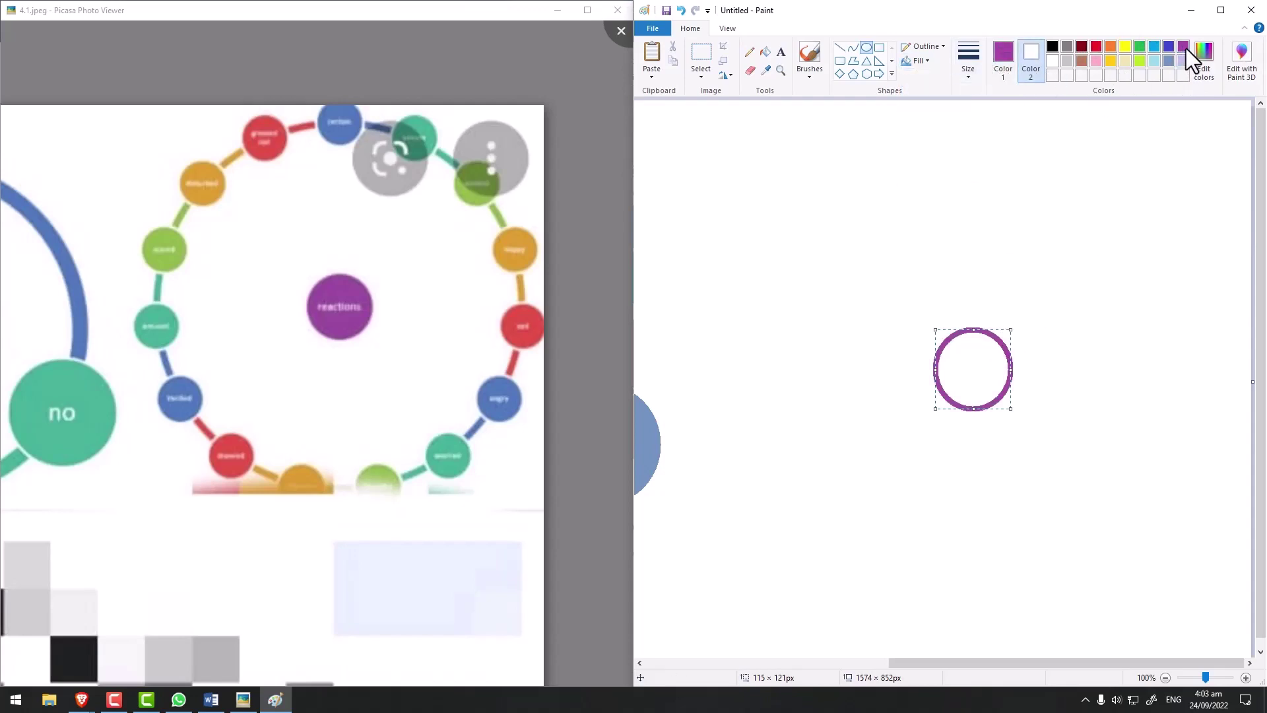
{"action": "left_click", "coordinate": [1184, 47]}
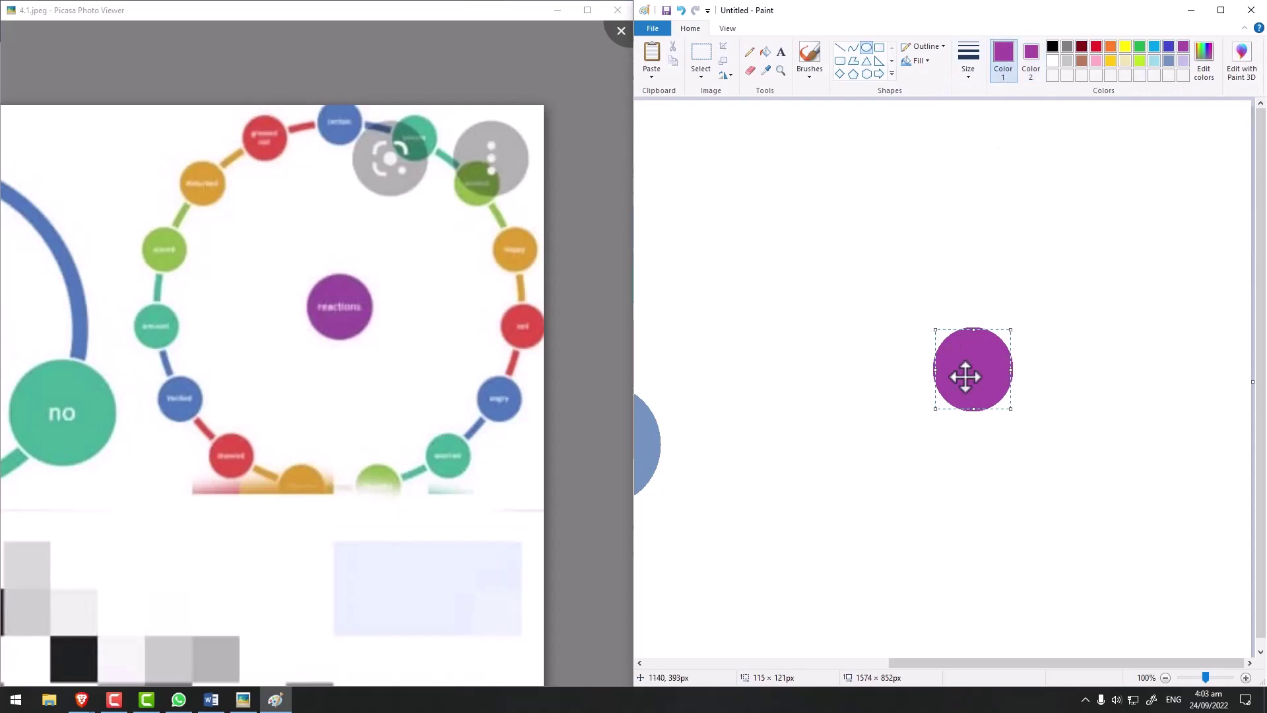
{"action": "left_click_drag", "start_coordinate": [967, 366], "coordinate": [964, 372]}
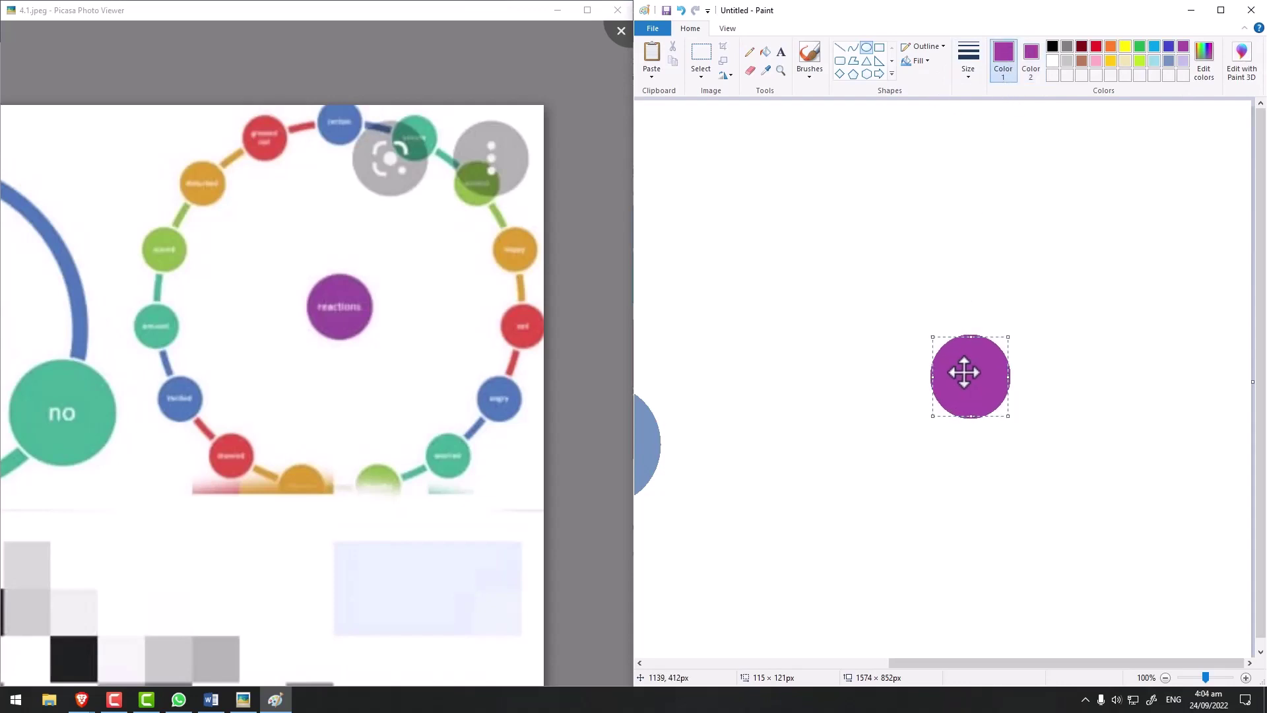
{"action": "left_click", "coordinate": [911, 242]}
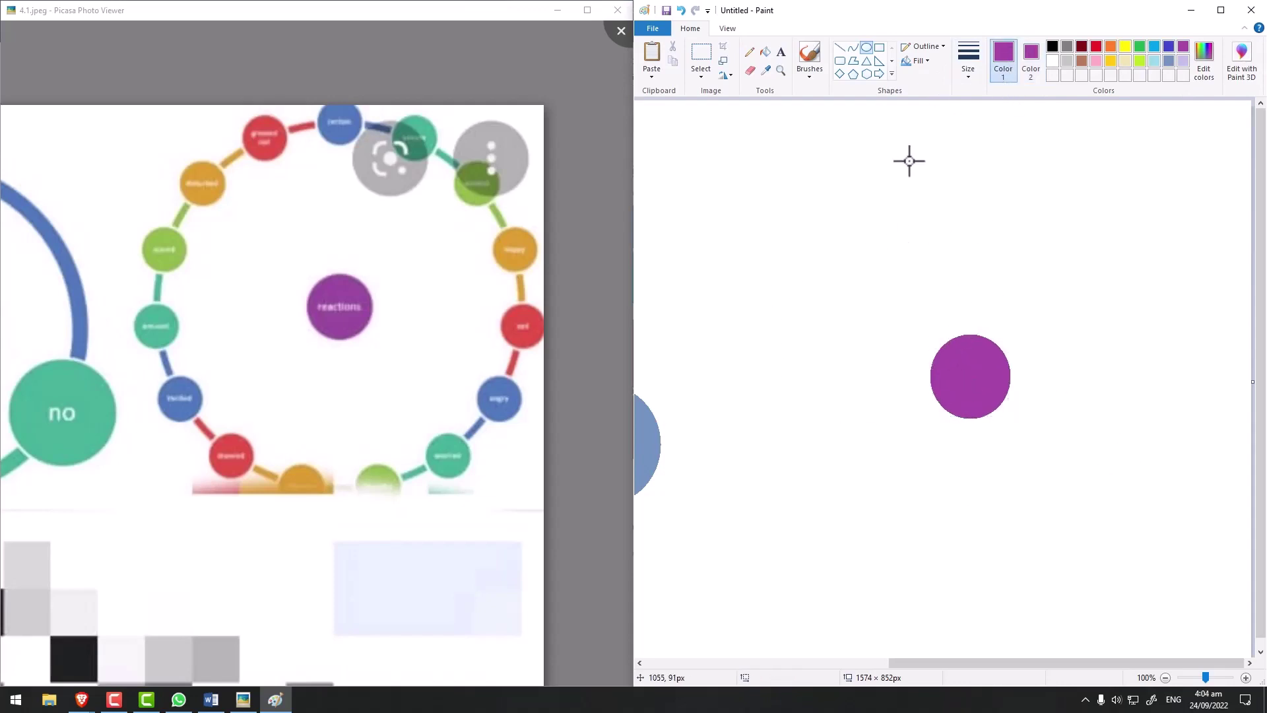
- Draw a large circle around the purple node, discarding a stray line and false start
{"action": "left_click", "coordinate": [840, 47]}
{"action": "mouse_move", "coordinate": [966, 113]}
{"action": "left_mouse_down"}
{"action": "mouse_move", "coordinate": [976, 655]}
{"action": "mouse_move", "coordinate": [1200, 518]}
{"action": "mouse_move", "coordinate": [1203, 170]}
{"action": "mouse_move", "coordinate": [1137, 404]}
{"action": "left_mouse_up"}
{"action": "key", "text": "Escape"}
{"action": "left_click", "coordinate": [863, 48]}
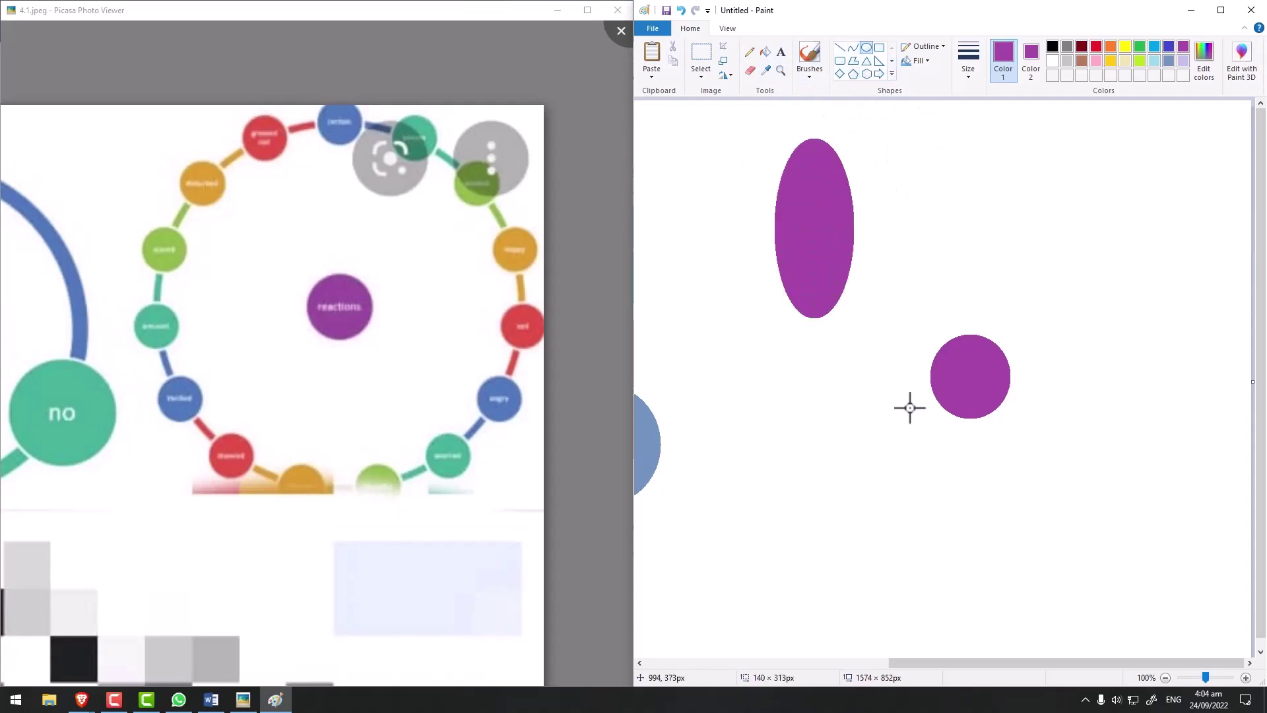
{"action": "left_click_drag", "start_coordinate": [776, 151], "coordinate": [1236, 616]}
{"action": "key", "text": "Escape"}
{"action": "left_click_drag", "start_coordinate": [746, 166], "coordinate": [1230, 656]}
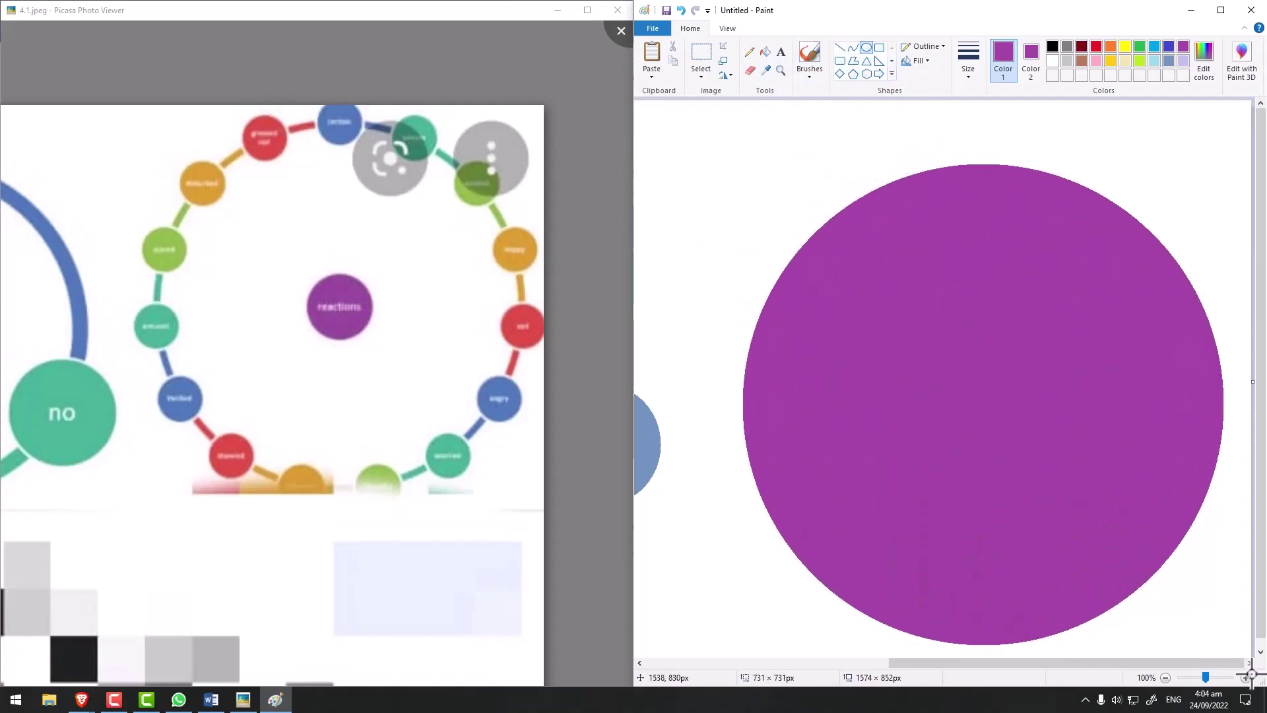
{"action": "mouse_move", "coordinate": [1229, 656]}
{"action": "left_mouse_down"}
{"action": "mouse_move", "coordinate": [1164, 634]}
{"action": "mouse_move", "coordinate": [1203, 625]}
{"action": "left_mouse_up"}
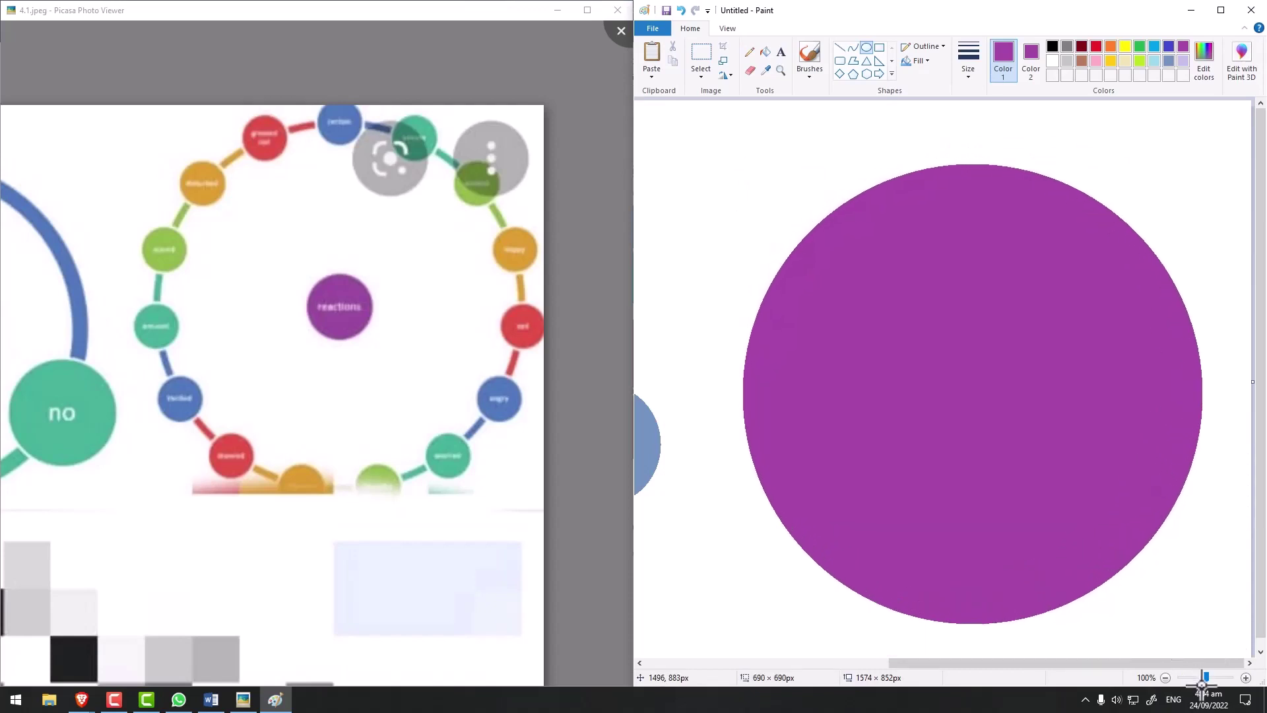
{"action": "left_click_drag", "start_coordinate": [947, 368], "coordinate": [942, 350]}
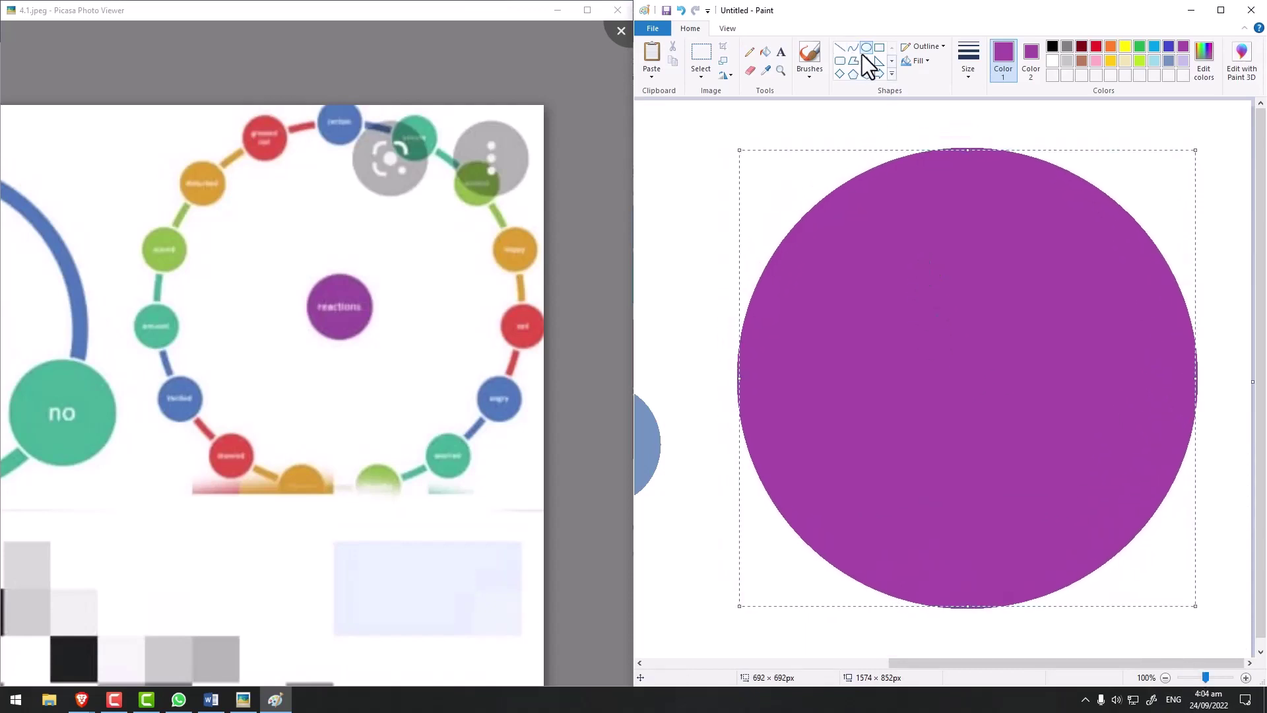
- Make the large circle a black outline with no fill, centred on the node
{"action": "left_click", "coordinate": [913, 59]}
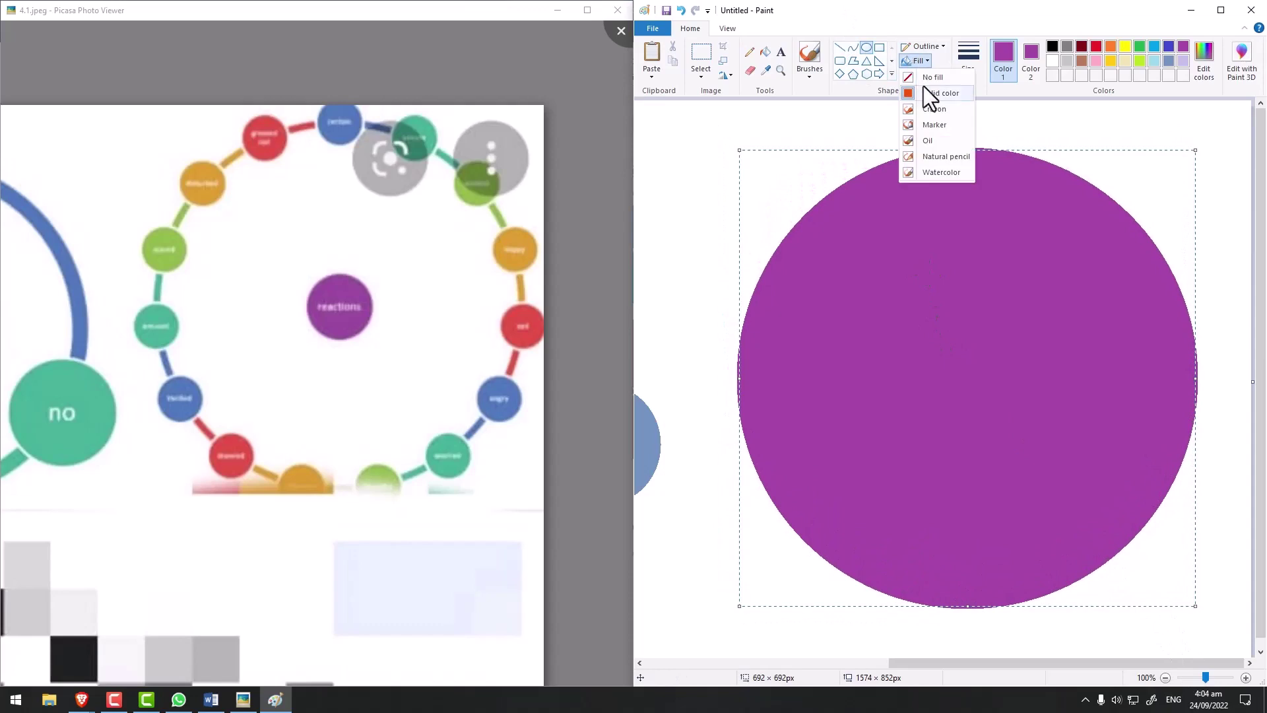
{"action": "left_click", "coordinate": [924, 83]}
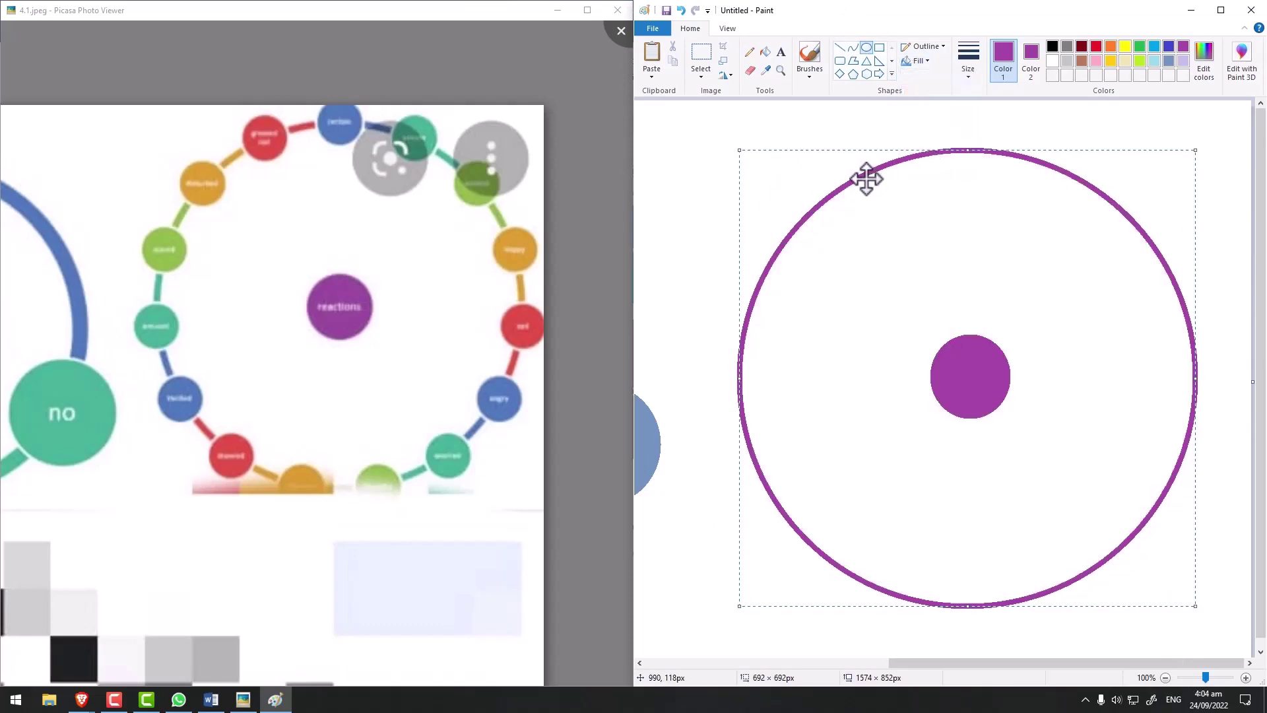
{"action": "left_click_drag", "start_coordinate": [865, 177], "coordinate": [862, 172]}
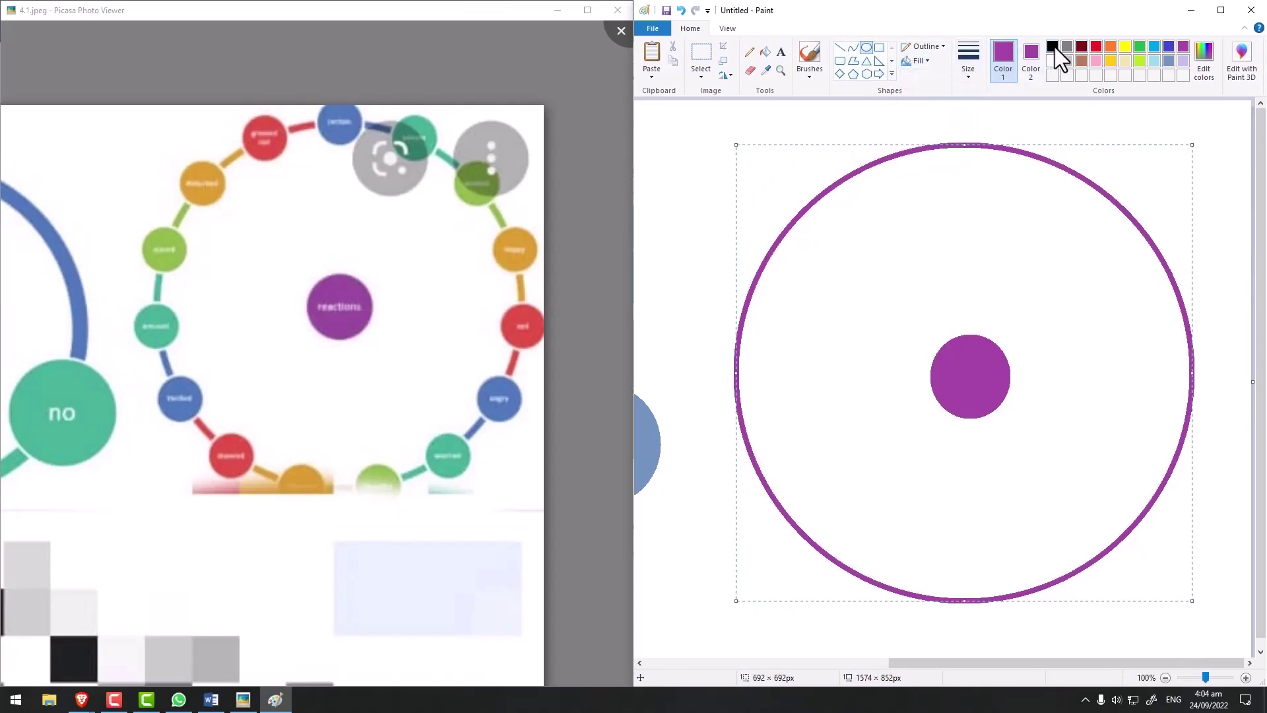
{"action": "left_click", "coordinate": [1054, 46]}
{"action": "left_click_drag", "start_coordinate": [838, 192], "coordinate": [833, 198]}
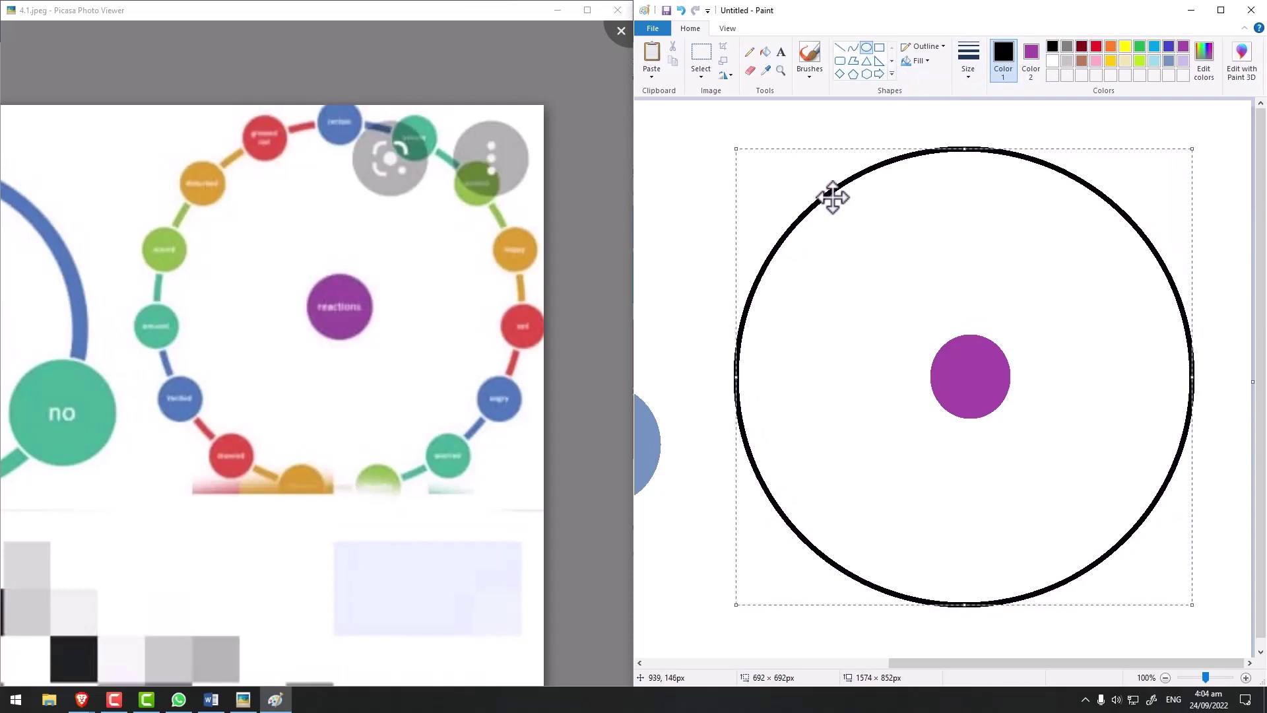
{"action": "left_click", "coordinate": [659, 154]}
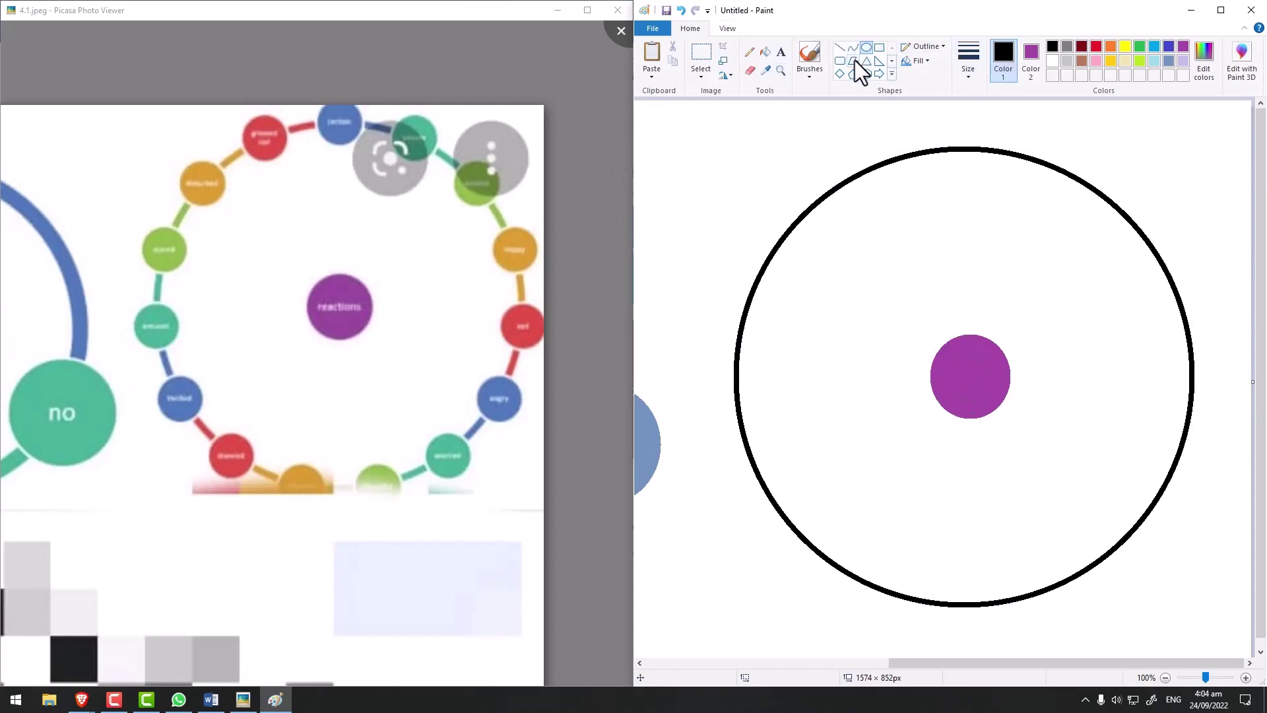
- Draw a small circle on top of the ring with a solid orange fill
{"action": "mouse_move", "coordinate": [945, 338]}
{"action": "left_mouse_down"}
{"action": "mouse_move", "coordinate": [1014, 409]}
{"action": "mouse_move", "coordinate": [929, 177]}
{"action": "mouse_move", "coordinate": [982, 184]}
{"action": "left_mouse_up"}
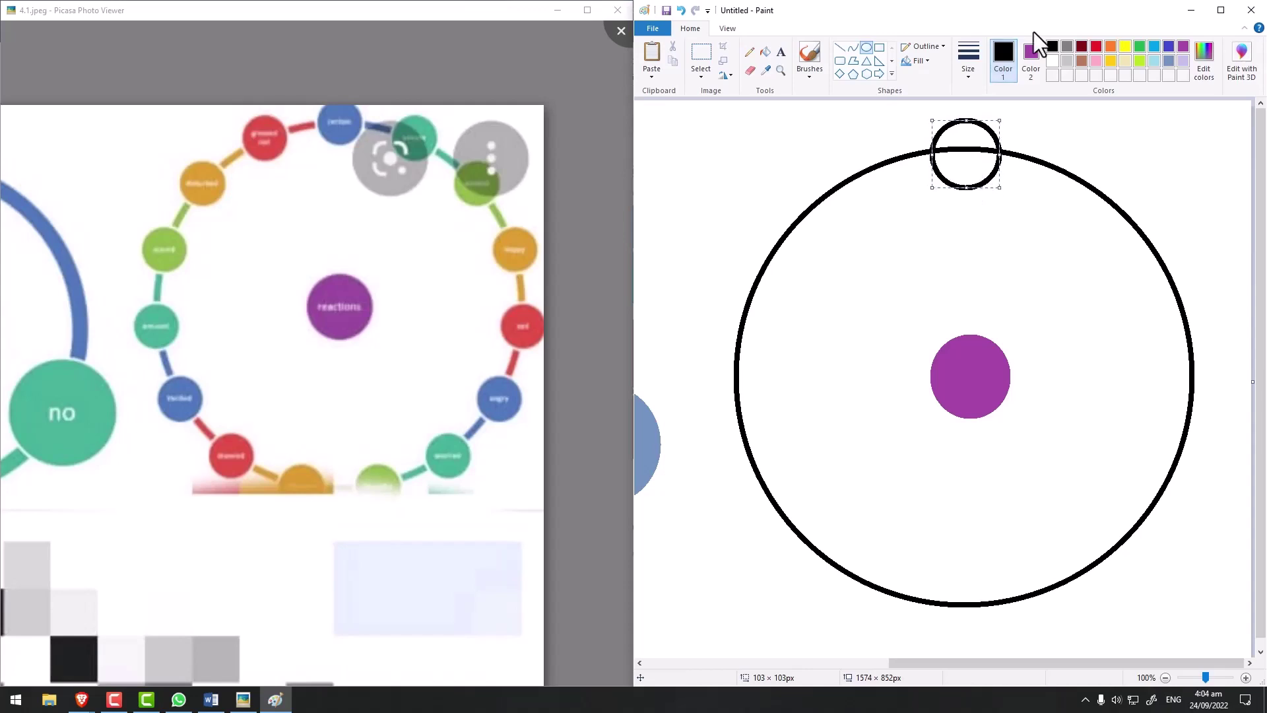
{"action": "left_click", "coordinate": [1111, 48]}
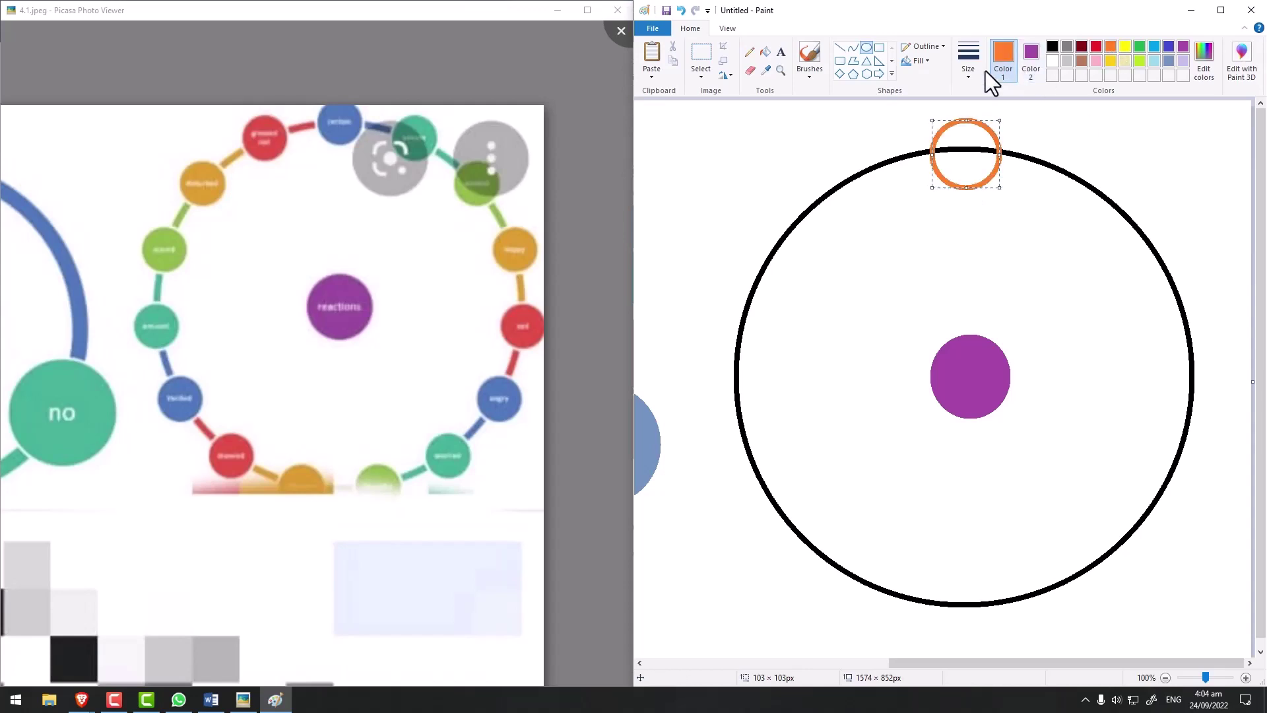
{"action": "left_click", "coordinate": [917, 60]}
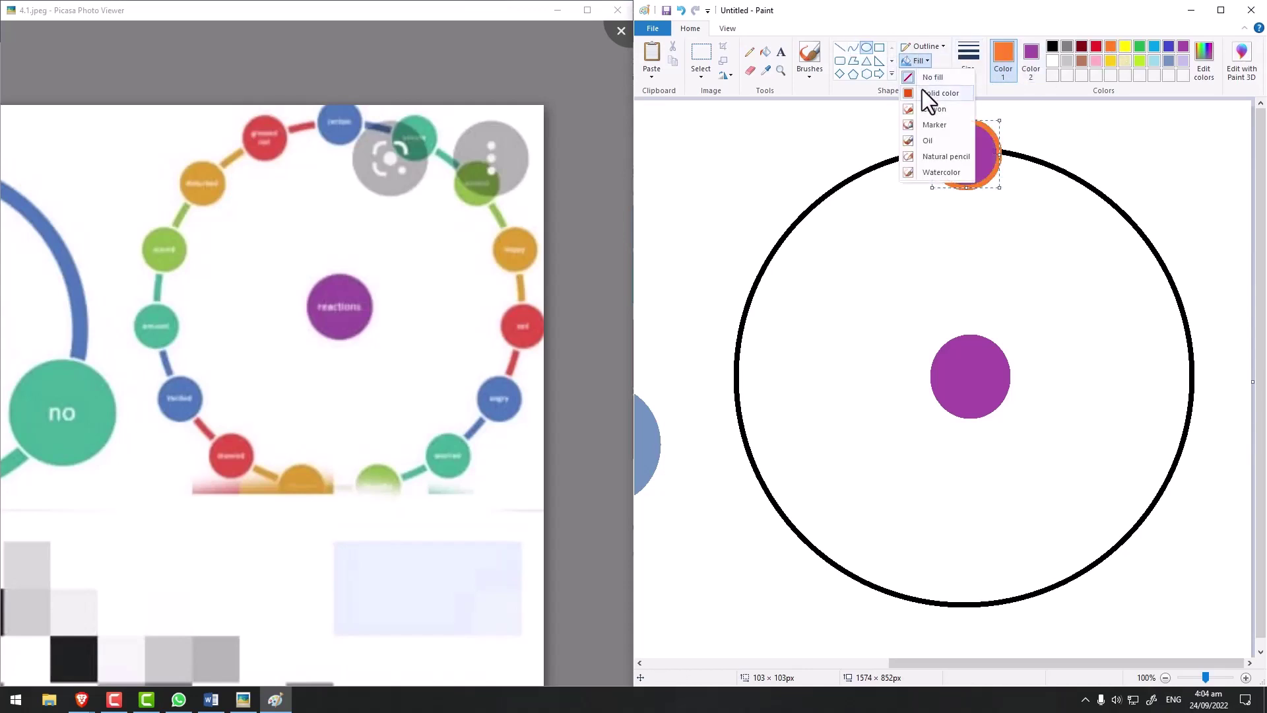
{"action": "left_click", "coordinate": [921, 89]}
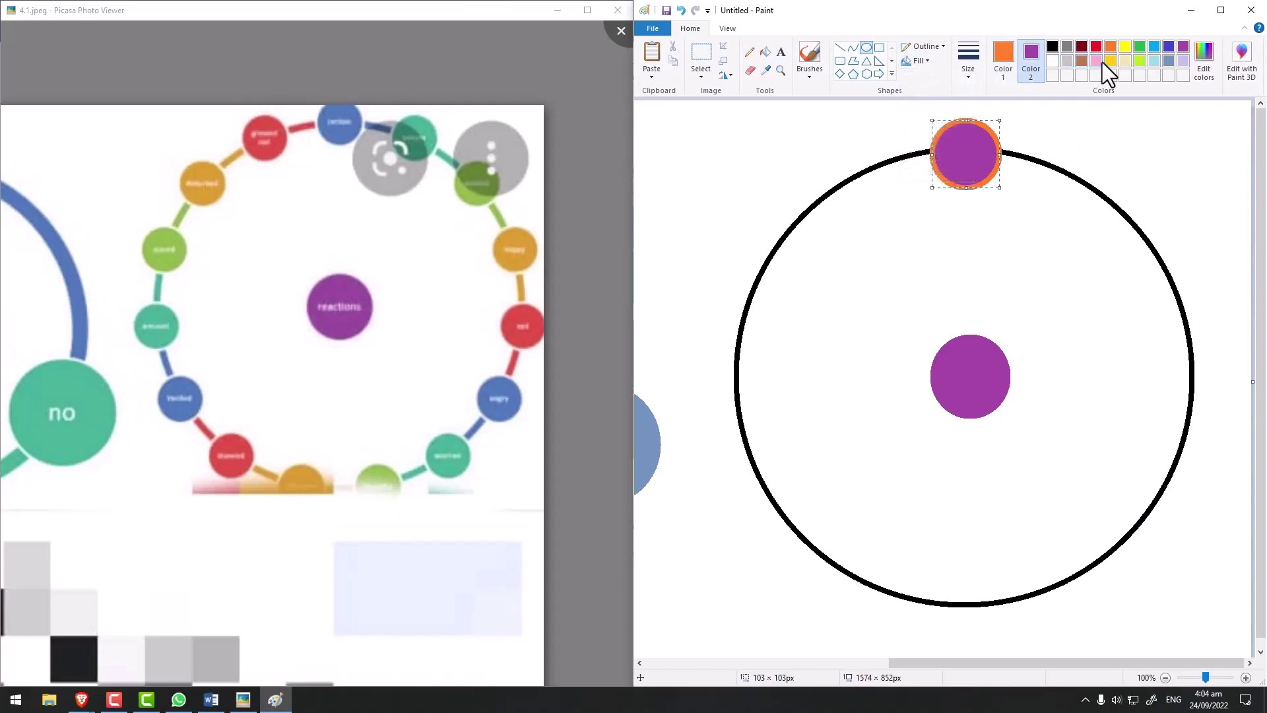
{"action": "right_click", "coordinate": [1111, 47]}
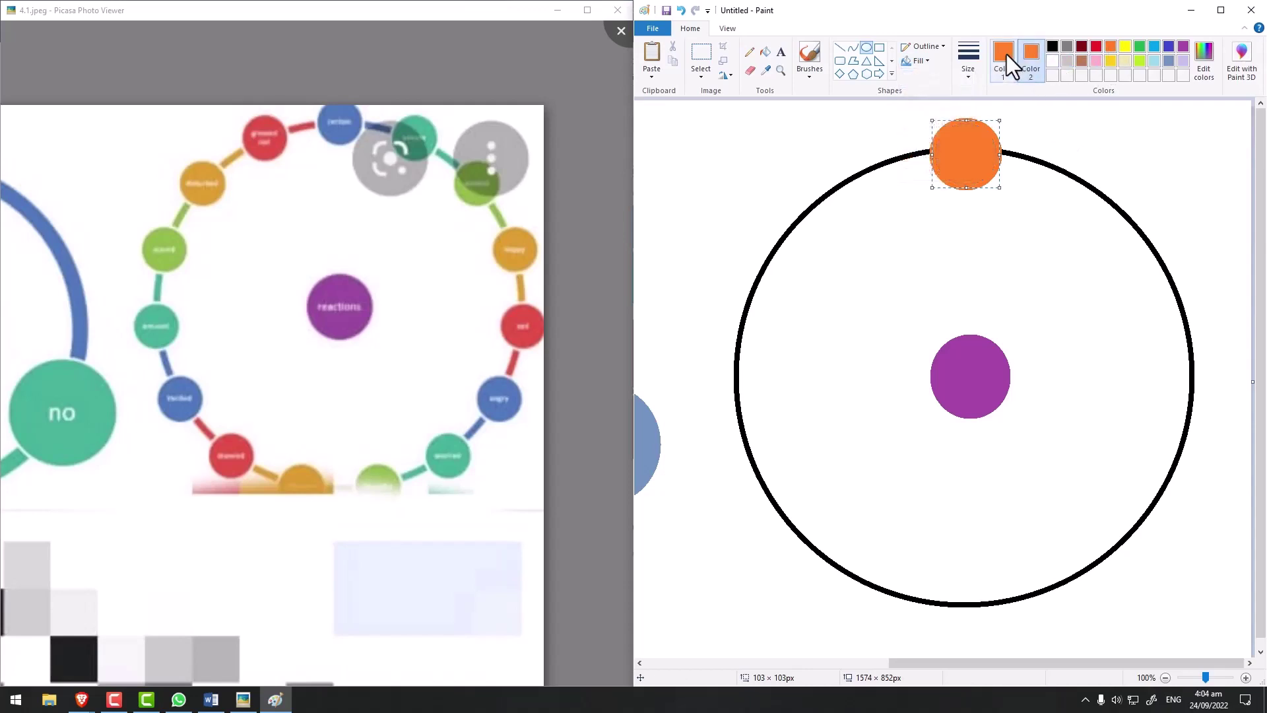
{"action": "right_click", "coordinate": [1051, 60]}
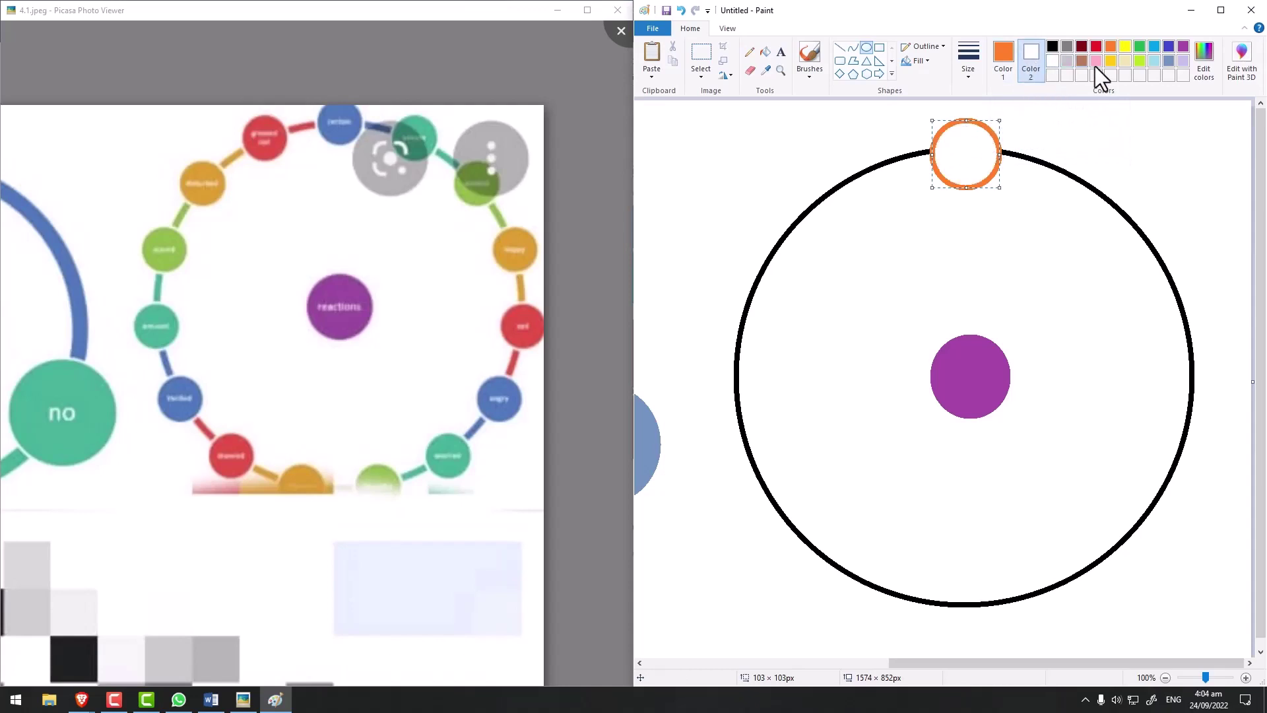
{"action": "right_click", "coordinate": [1111, 50]}
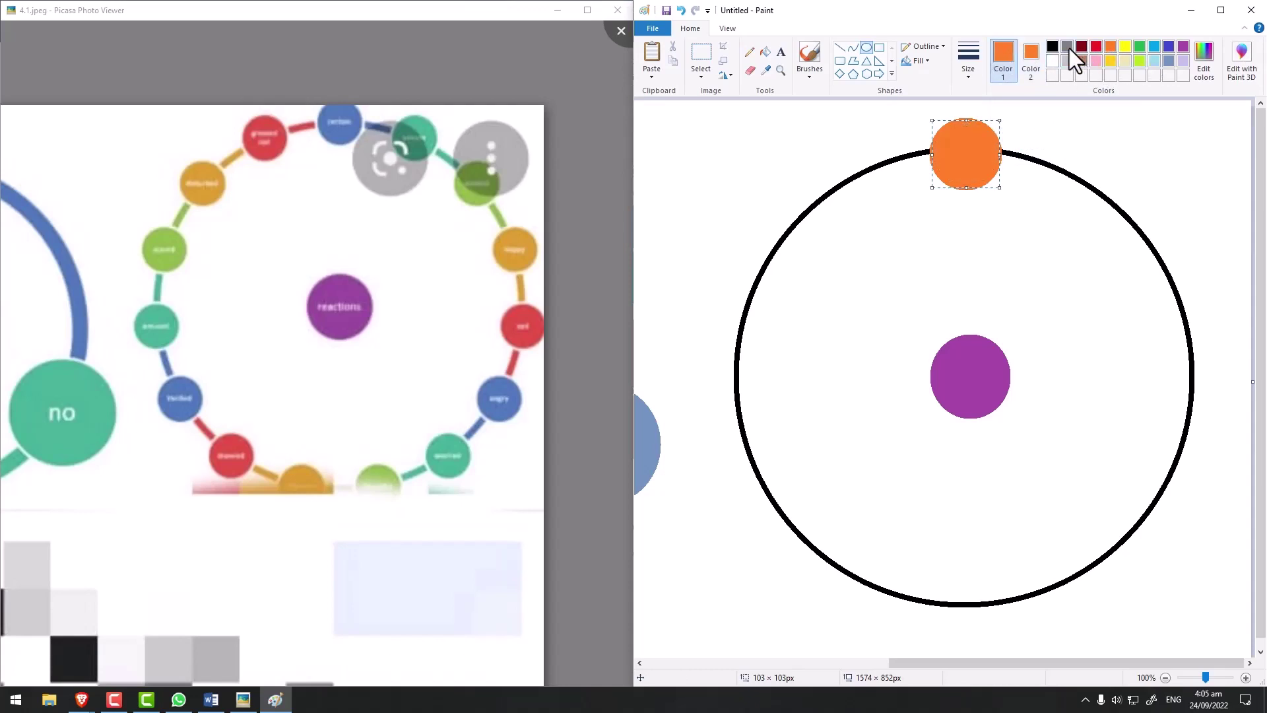
{"action": "left_click", "coordinate": [1053, 61]}
- Move the orange node left onto the top of the ring and commit it
{"action": "left_click_drag", "start_coordinate": [975, 161], "coordinate": [971, 159]}
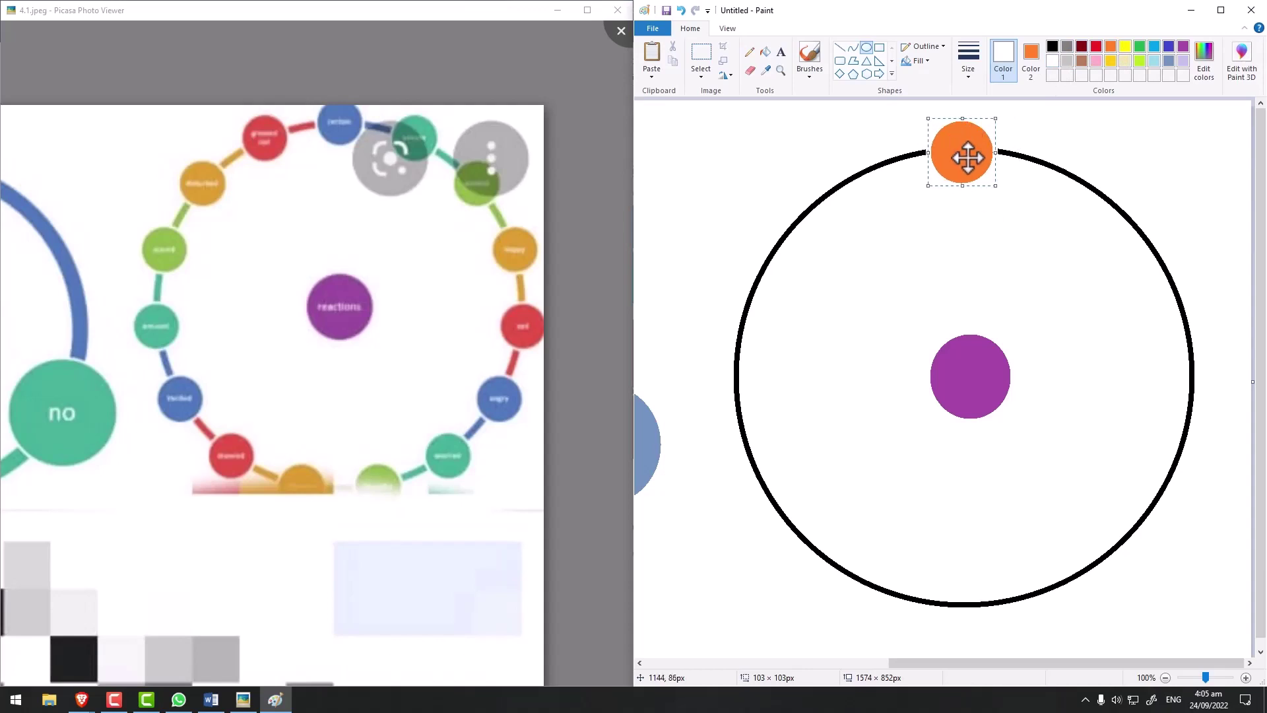
{"action": "left_click_drag", "start_coordinate": [968, 158], "coordinate": [925, 161]}
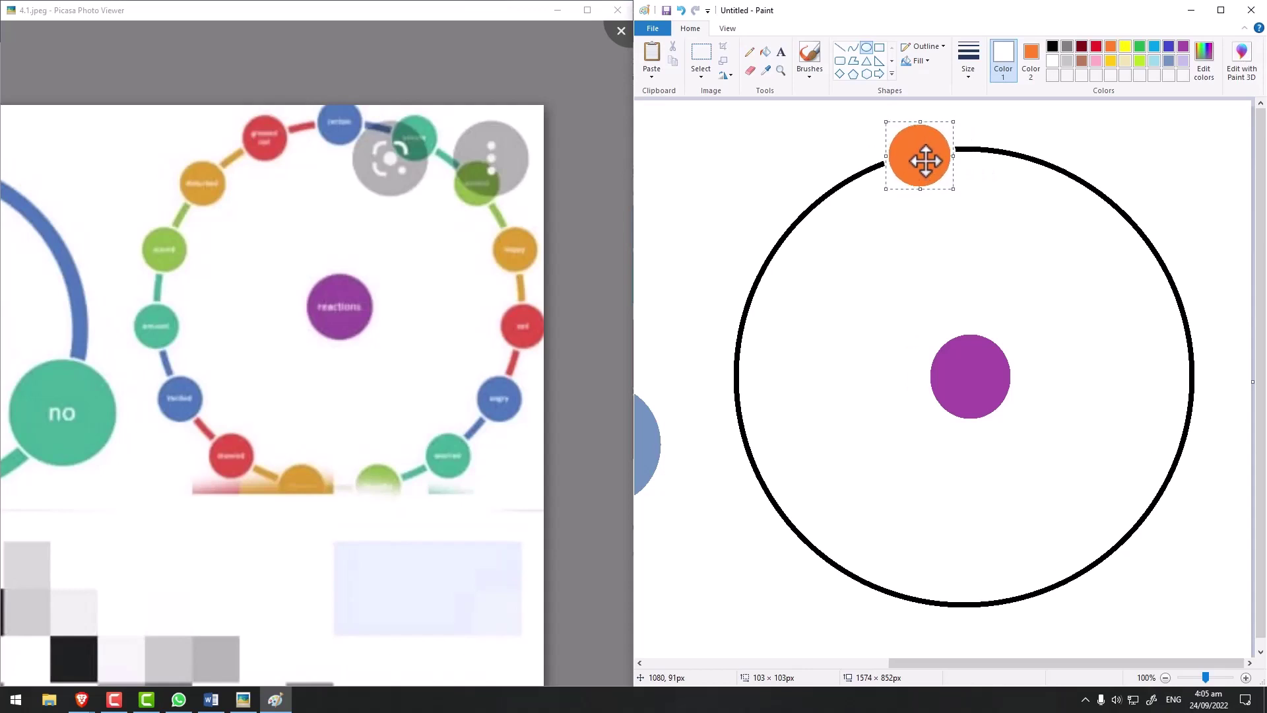
{"action": "left_click", "coordinate": [818, 152]}
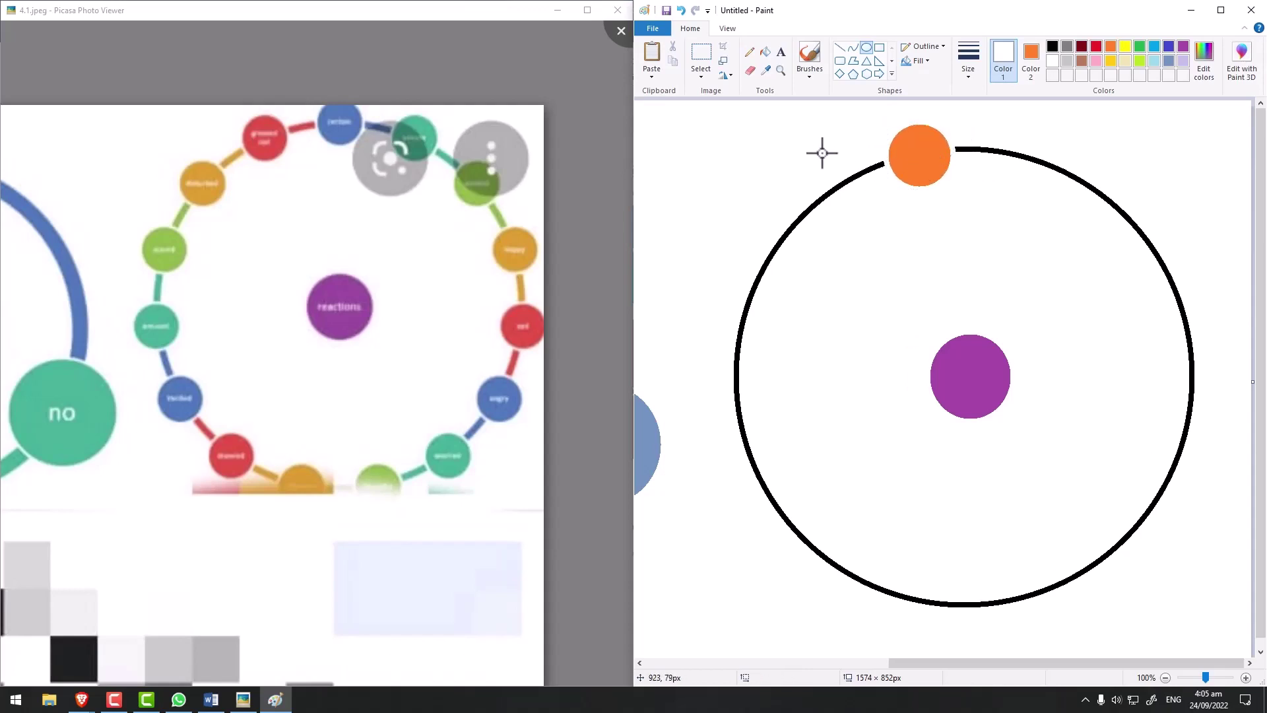
{"action": "key", "text": "ctrl+z"}
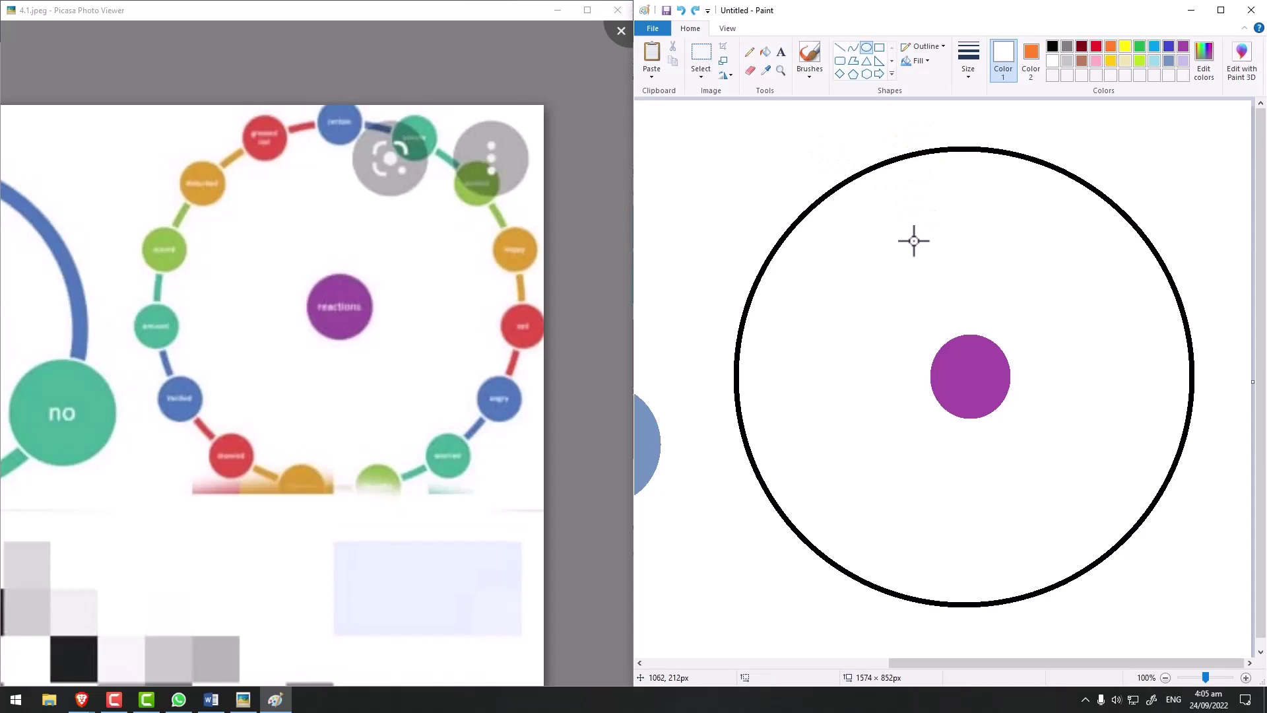
{"action": "key", "text": "ctrl+z"}
{"action": "key", "text": "ctrl+y"}
{"action": "key", "text": "ctrl+y"}
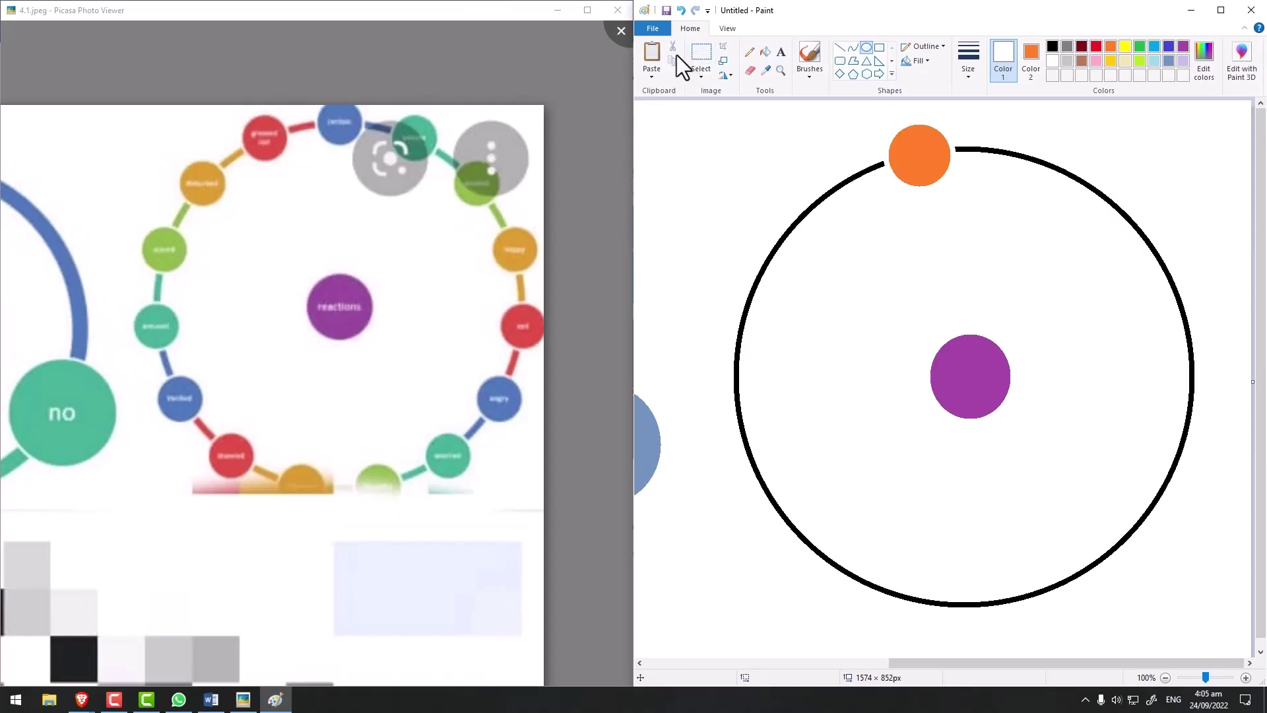
- Enclose the orange node in a free-form selection, undoing a stray smear and move
{"action": "left_click", "coordinate": [700, 73]}
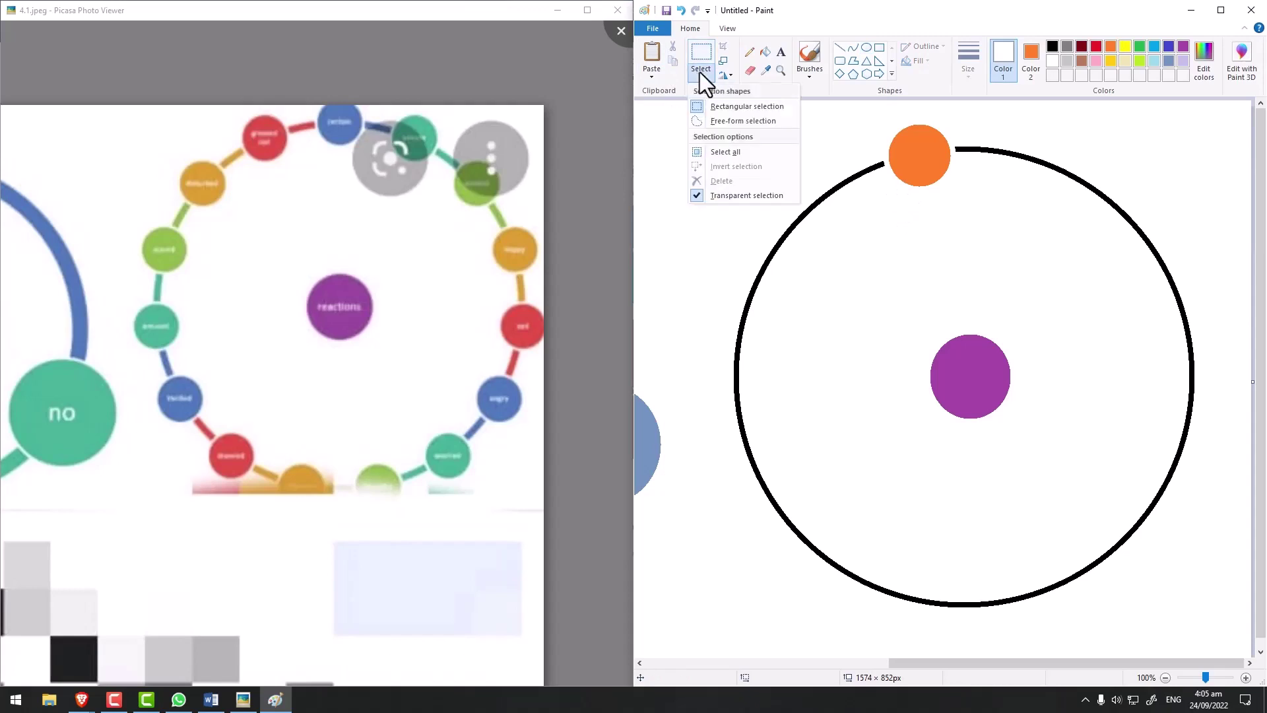
{"action": "left_click", "coordinate": [715, 121]}
{"action": "mouse_move", "coordinate": [890, 179]}
{"action": "left_mouse_down"}
{"action": "mouse_move", "coordinate": [894, 125]}
{"action": "mouse_move", "coordinate": [913, 113]}
{"action": "mouse_move", "coordinate": [951, 135]}
{"action": "mouse_move", "coordinate": [956, 165]}
{"action": "mouse_move", "coordinate": [934, 198]}
{"action": "mouse_move", "coordinate": [890, 180]}
{"action": "mouse_move", "coordinate": [942, 163]}
{"action": "mouse_move", "coordinate": [910, 153]}
{"action": "left_mouse_up"}
{"action": "key", "text": "ctrl+z"}
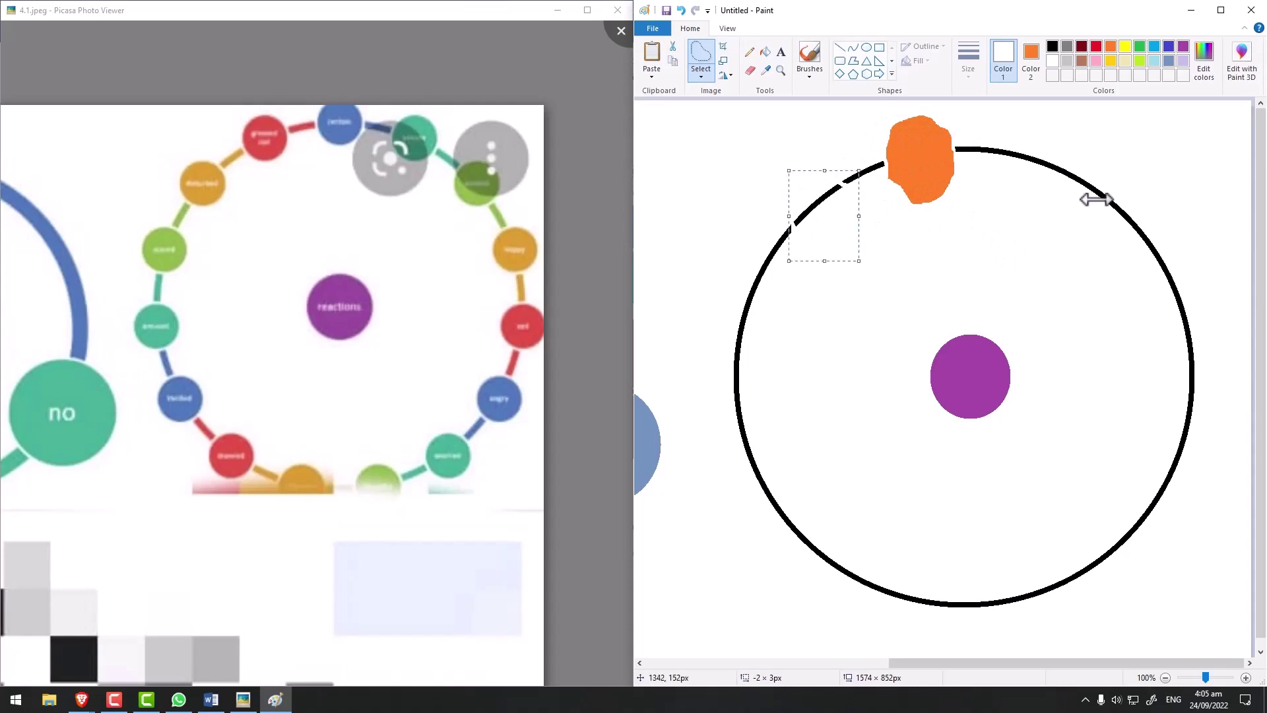
{"action": "key", "text": "ctrl+z"}
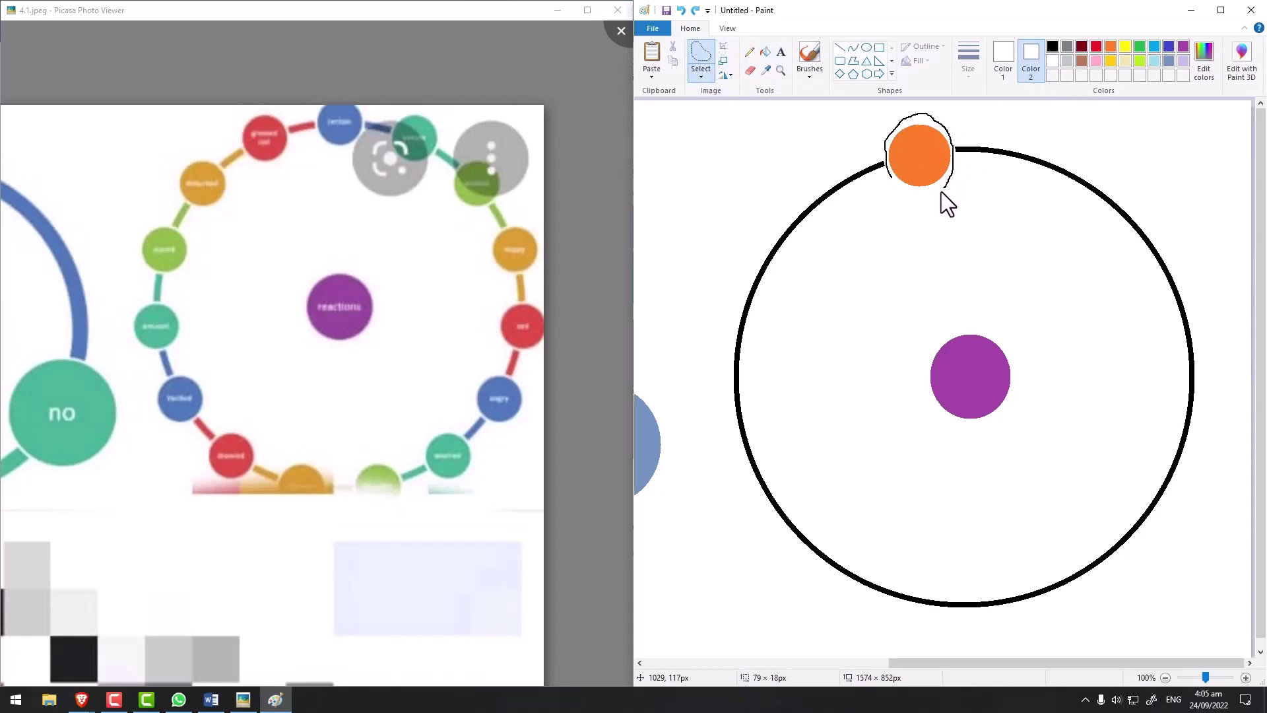
{"action": "left_click_drag", "start_coordinate": [892, 177], "coordinate": [888, 168]}
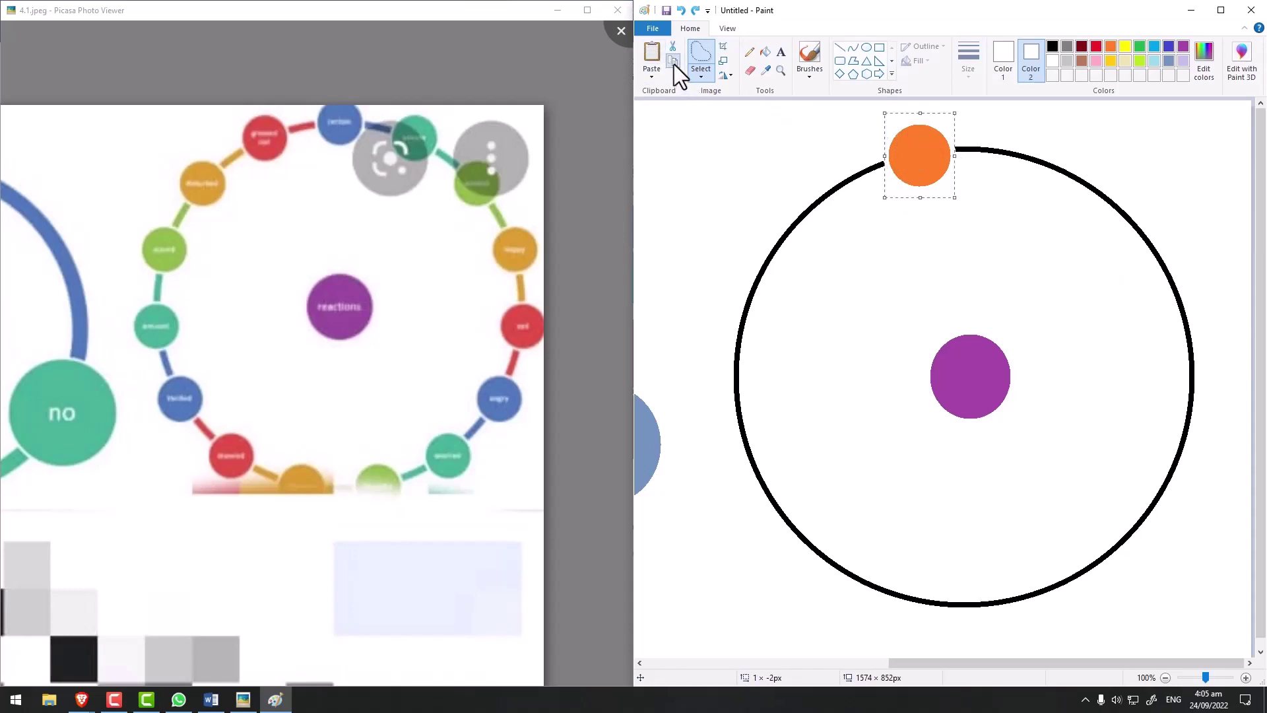
- Paste three orange node copies onto the ring's upper-left, left and lower-left edge
{"action": "left_click", "coordinate": [702, 77]}
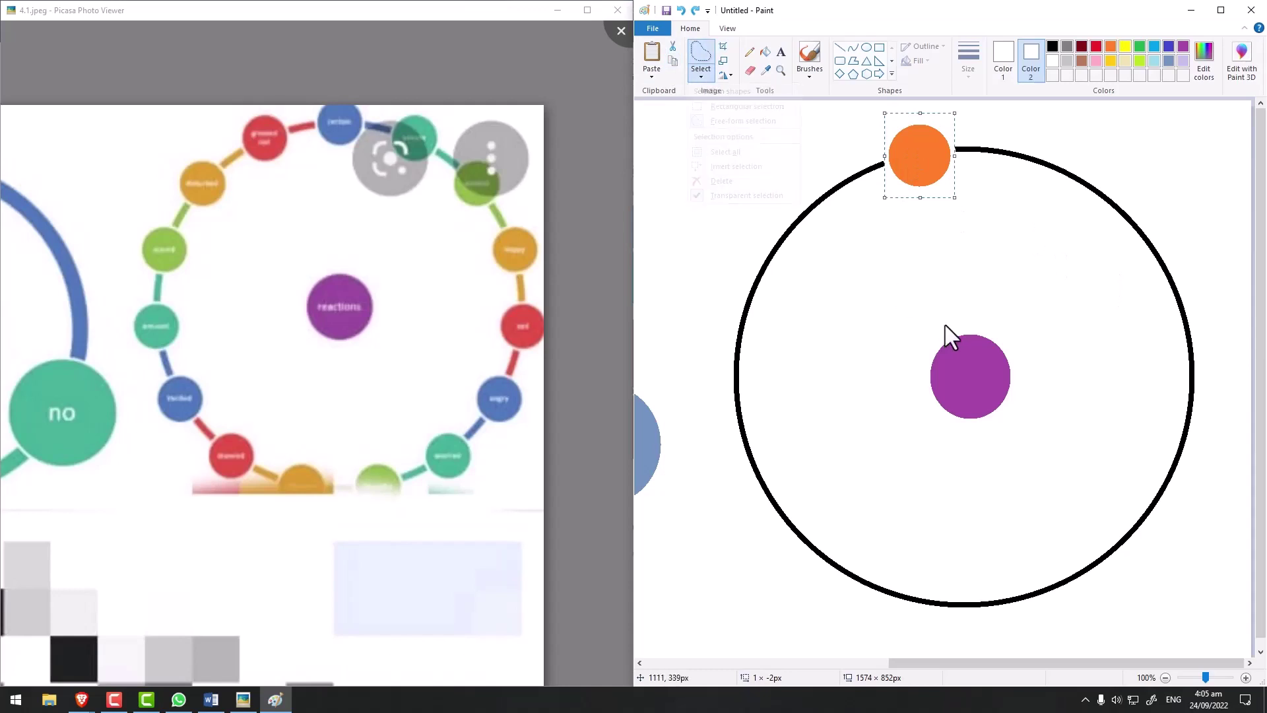
{"action": "key", "text": "ctrl+v"}
{"action": "left_click_drag", "start_coordinate": [667, 139], "coordinate": [835, 222]}
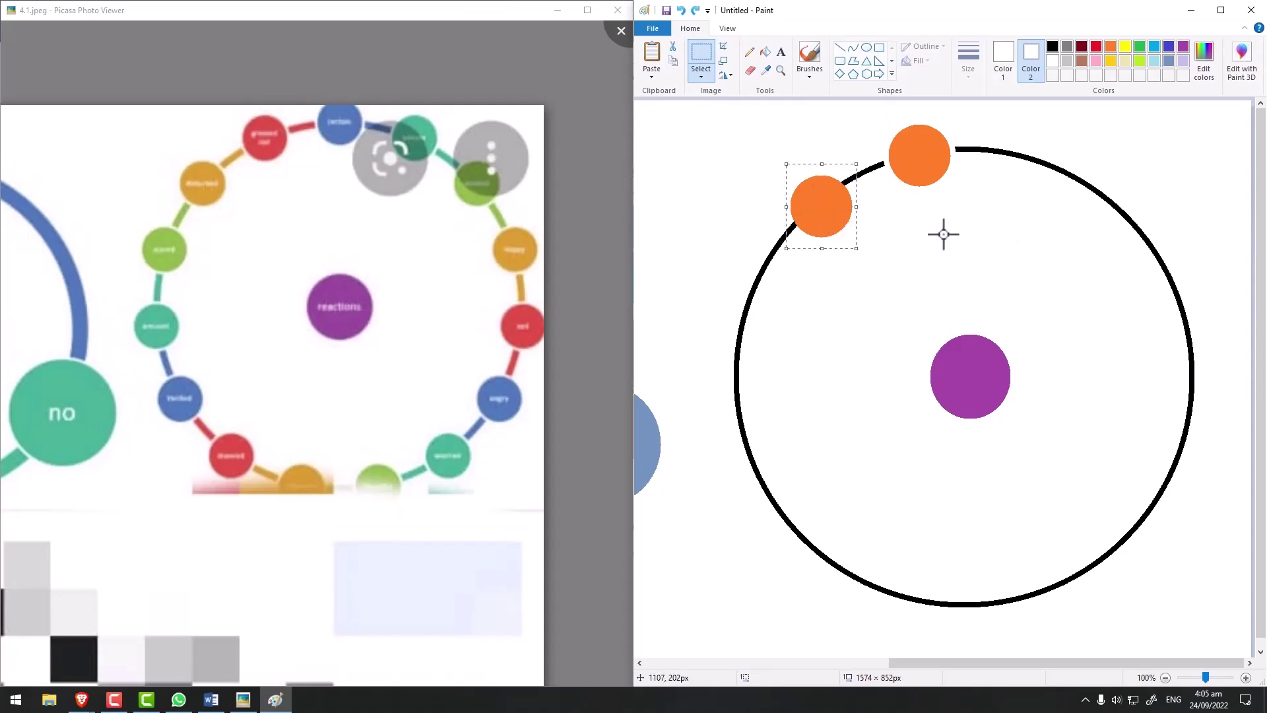
{"action": "left_click", "coordinate": [944, 234]}
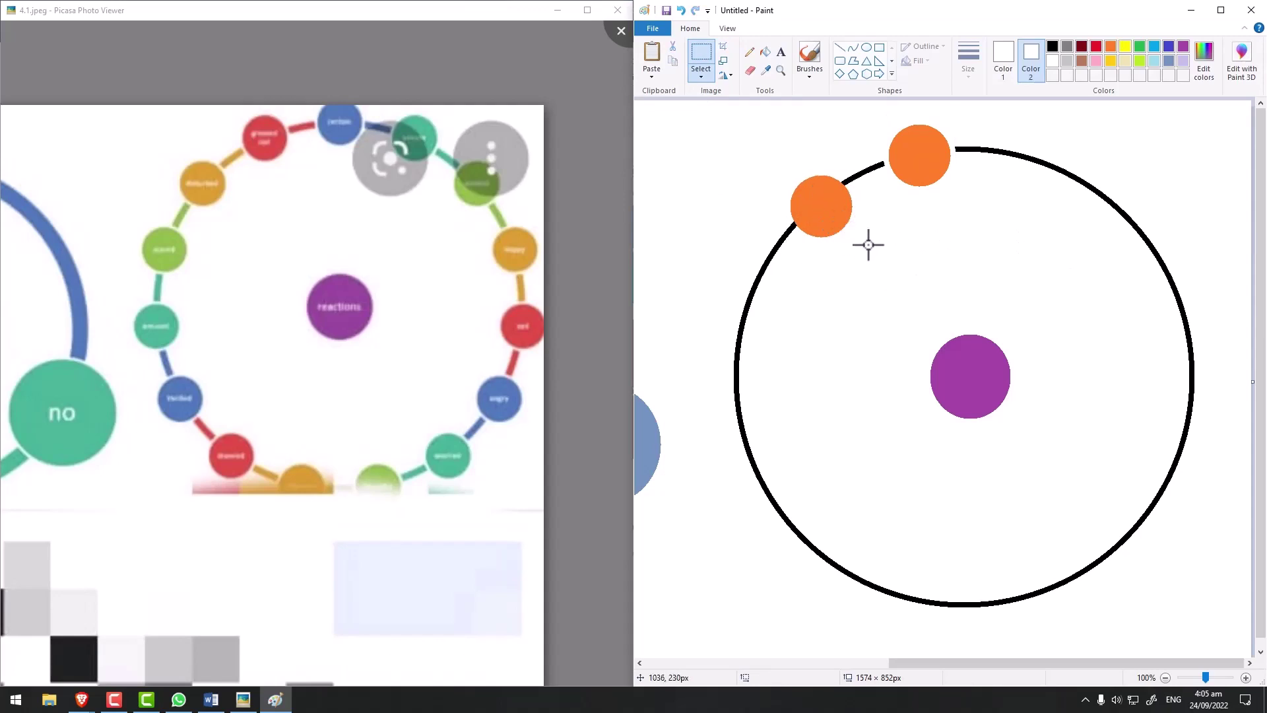
{"action": "key", "text": "ctrl+v"}
{"action": "left_click_drag", "start_coordinate": [659, 149], "coordinate": [741, 311]}
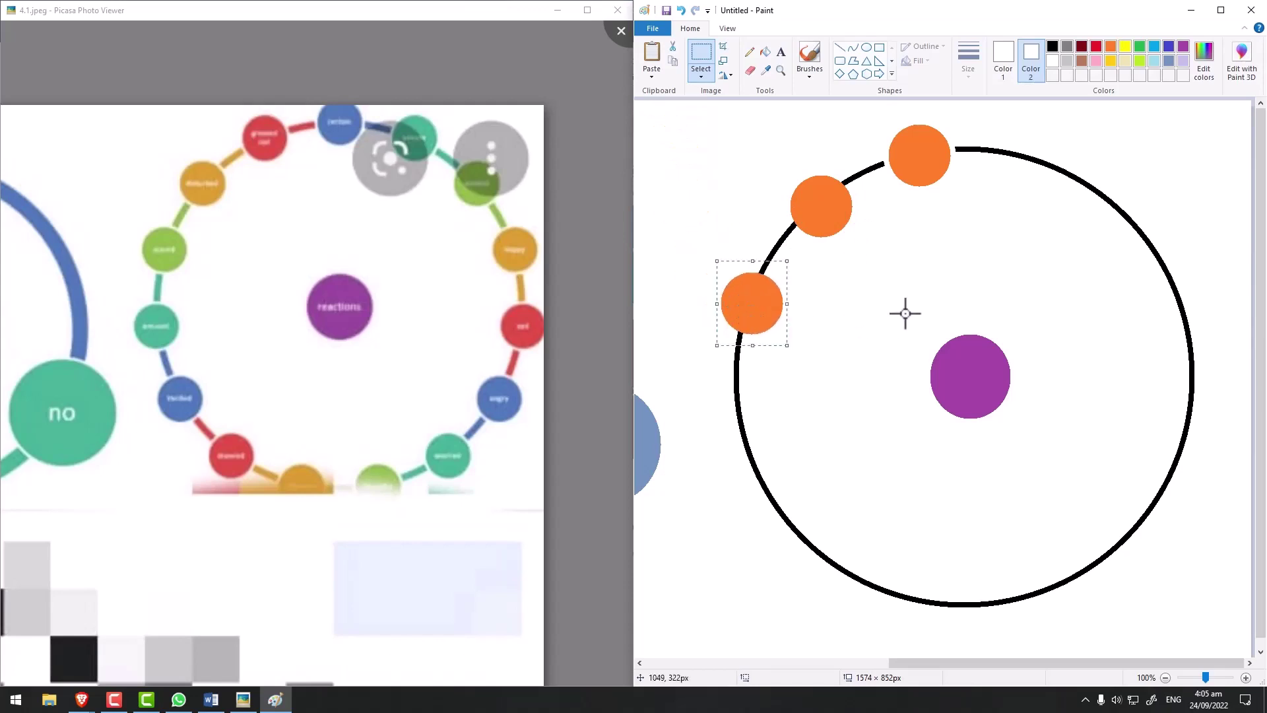
{"action": "key", "text": "ctrl+v"}
{"action": "left_click_drag", "start_coordinate": [662, 140], "coordinate": [739, 437]}
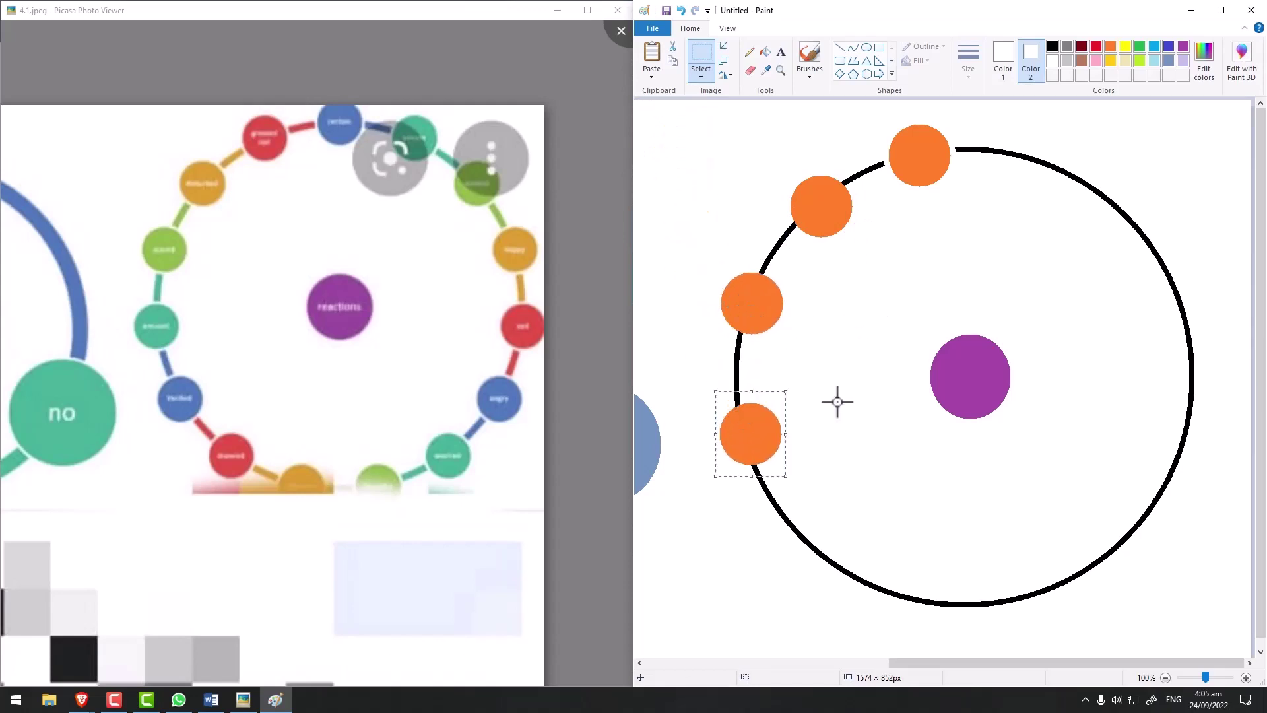
- Paste three more orange nodes down to the ring's bottom, then choose Free-form selection
{"action": "key", "text": "ctrl+v"}
{"action": "left_click_drag", "start_coordinate": [656, 127], "coordinate": [788, 526]}
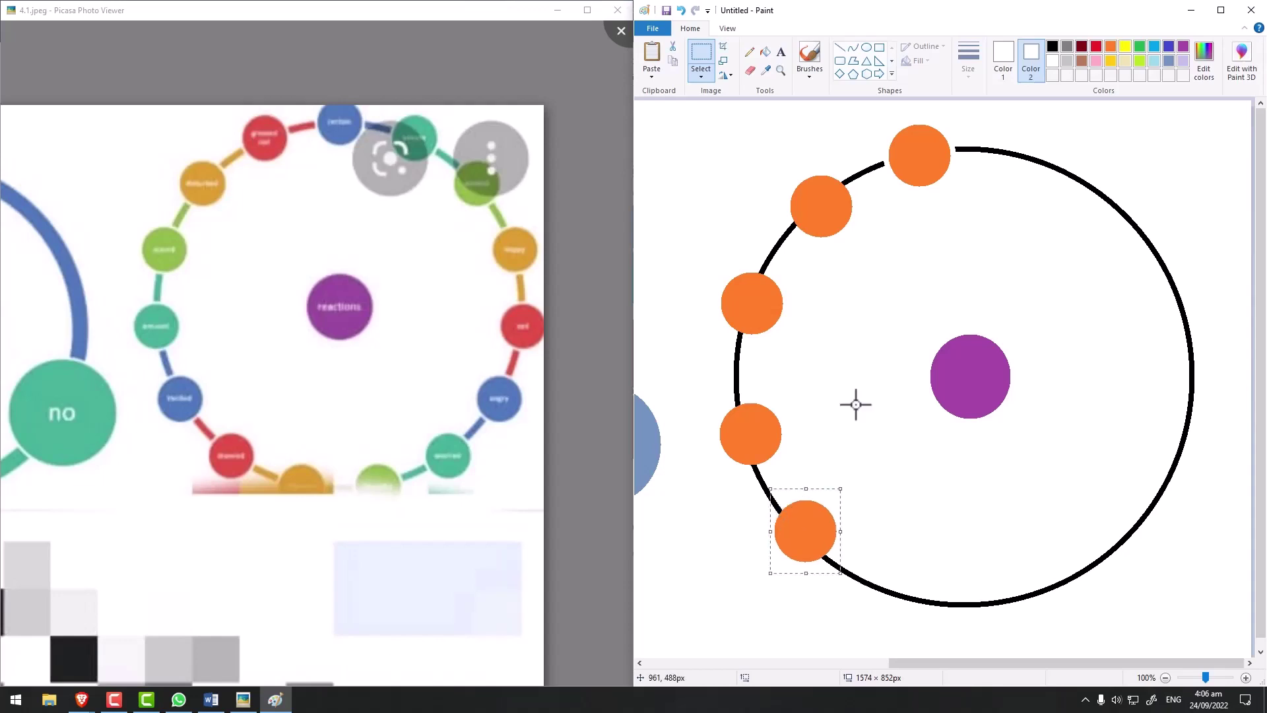
{"action": "key", "text": "ctrl+v"}
{"action": "left_click_drag", "start_coordinate": [671, 141], "coordinate": [888, 589]}
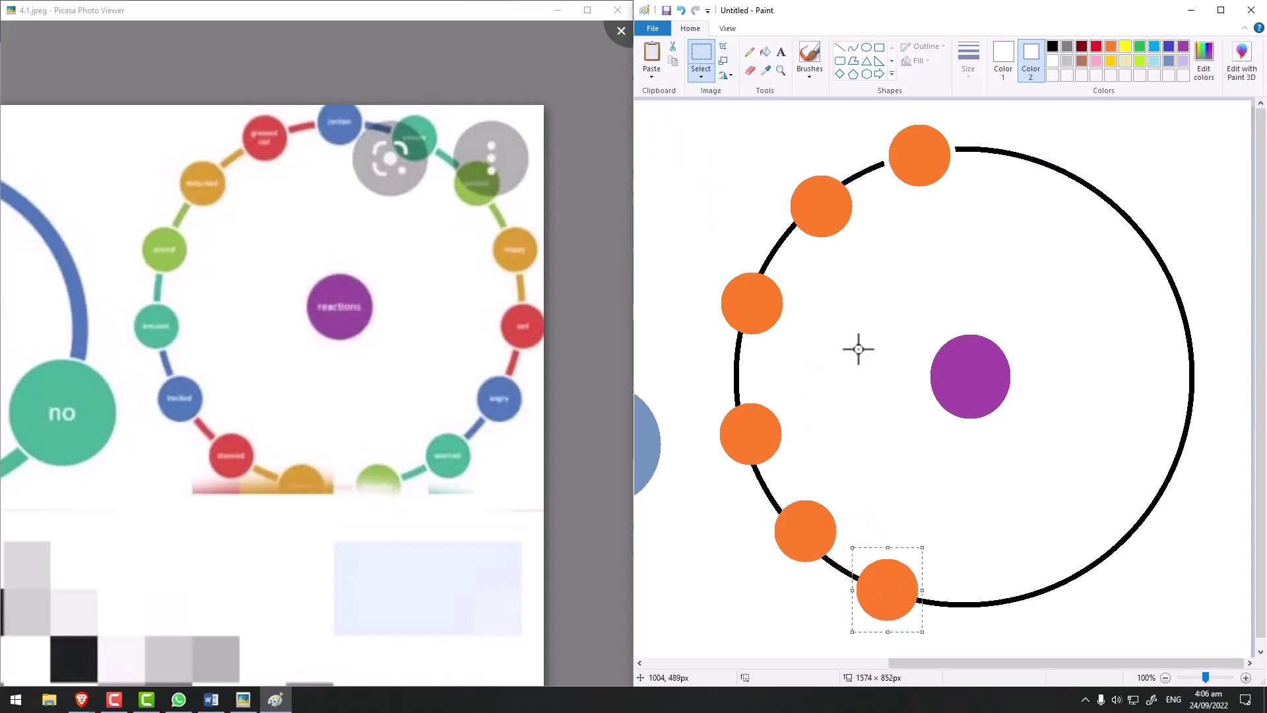
{"action": "key", "text": "ctrl+v"}
{"action": "mouse_move", "coordinate": [679, 136]}
{"action": "left_mouse_down"}
{"action": "mouse_move", "coordinate": [1012, 592]}
{"action": "mouse_move", "coordinate": [979, 592]}
{"action": "mouse_move", "coordinate": [979, 605]}
{"action": "left_mouse_up"}
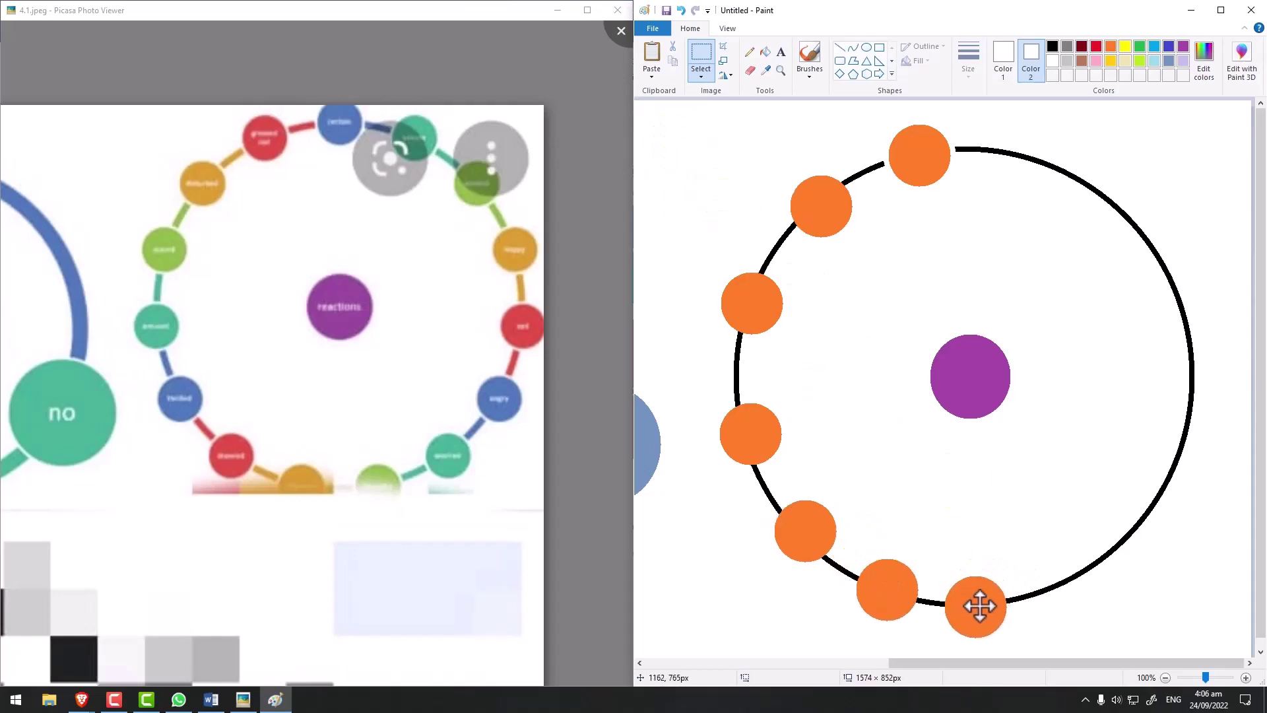
{"action": "left_click", "coordinate": [880, 271]}
{"action": "left_click", "coordinate": [703, 76]}
{"action": "left_click", "coordinate": [732, 125]}
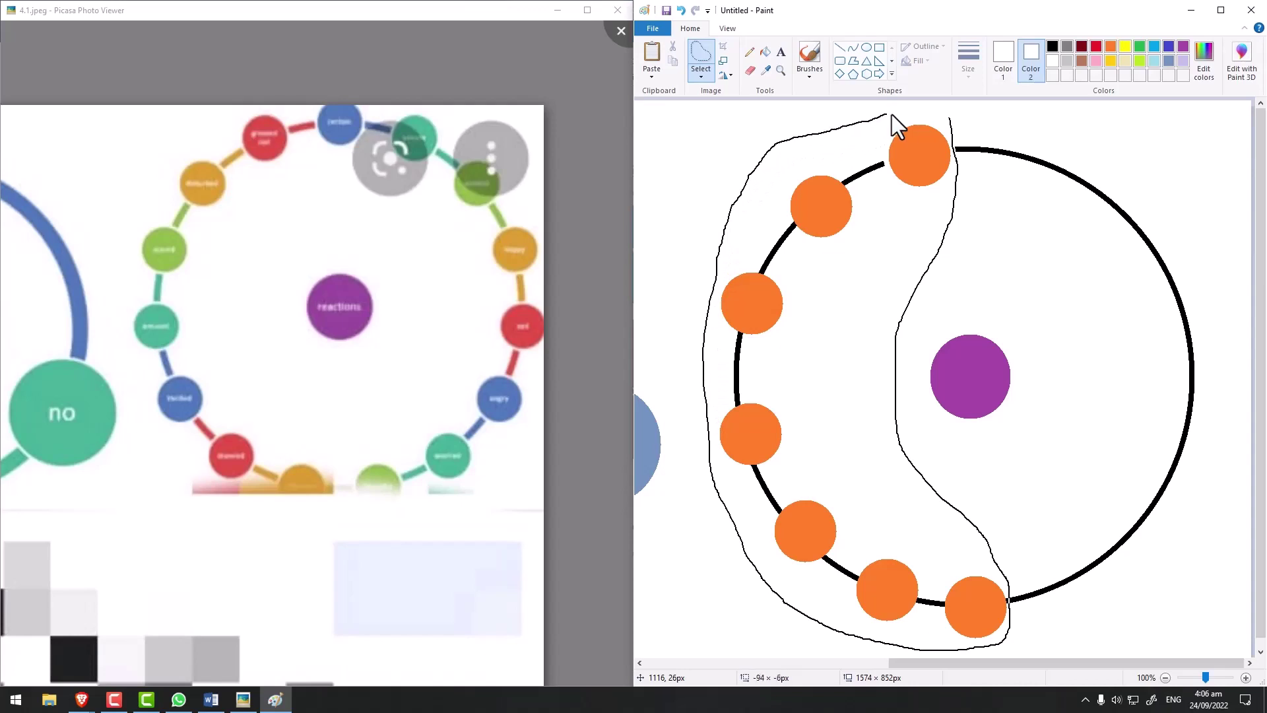
{"action": "left_click_drag", "start_coordinate": [955, 129], "coordinate": [953, 121]}
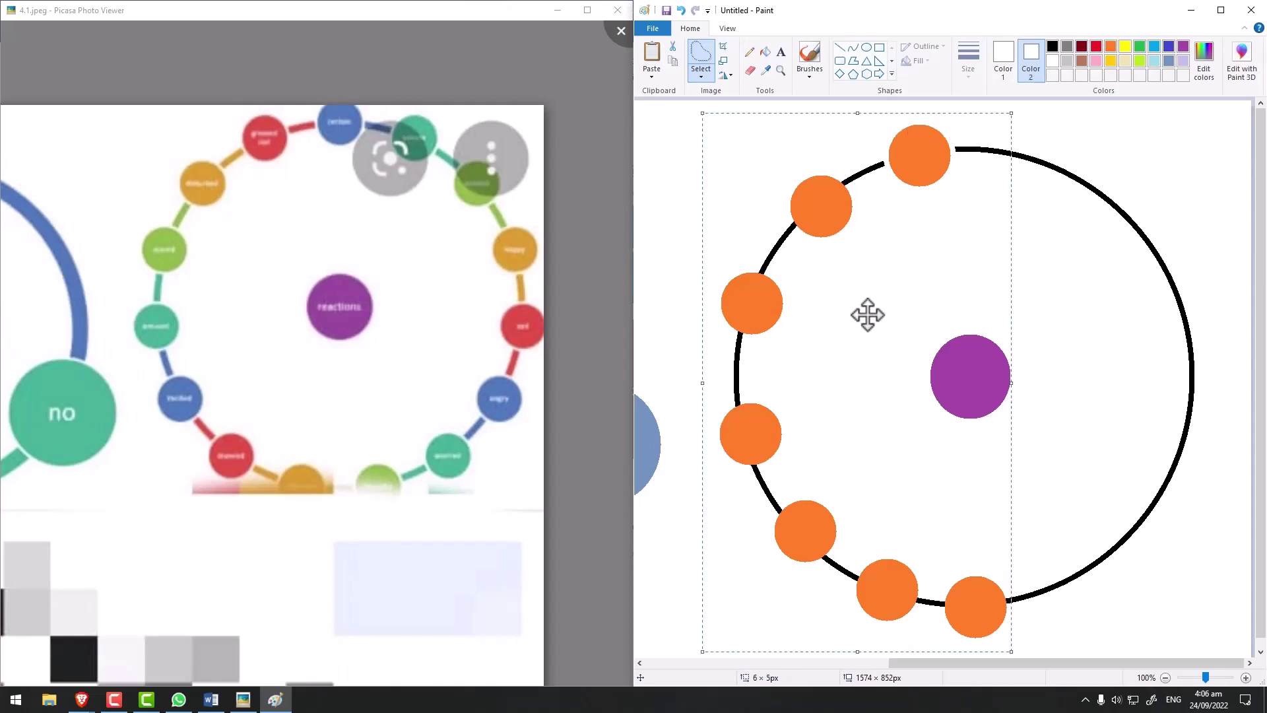
{"action": "mouse_move", "coordinate": [863, 296]}
{"action": "left_mouse_down"}
{"action": "mouse_move", "coordinate": [769, 183]}
{"action": "mouse_move", "coordinate": [732, 168]}
{"action": "left_mouse_up"}
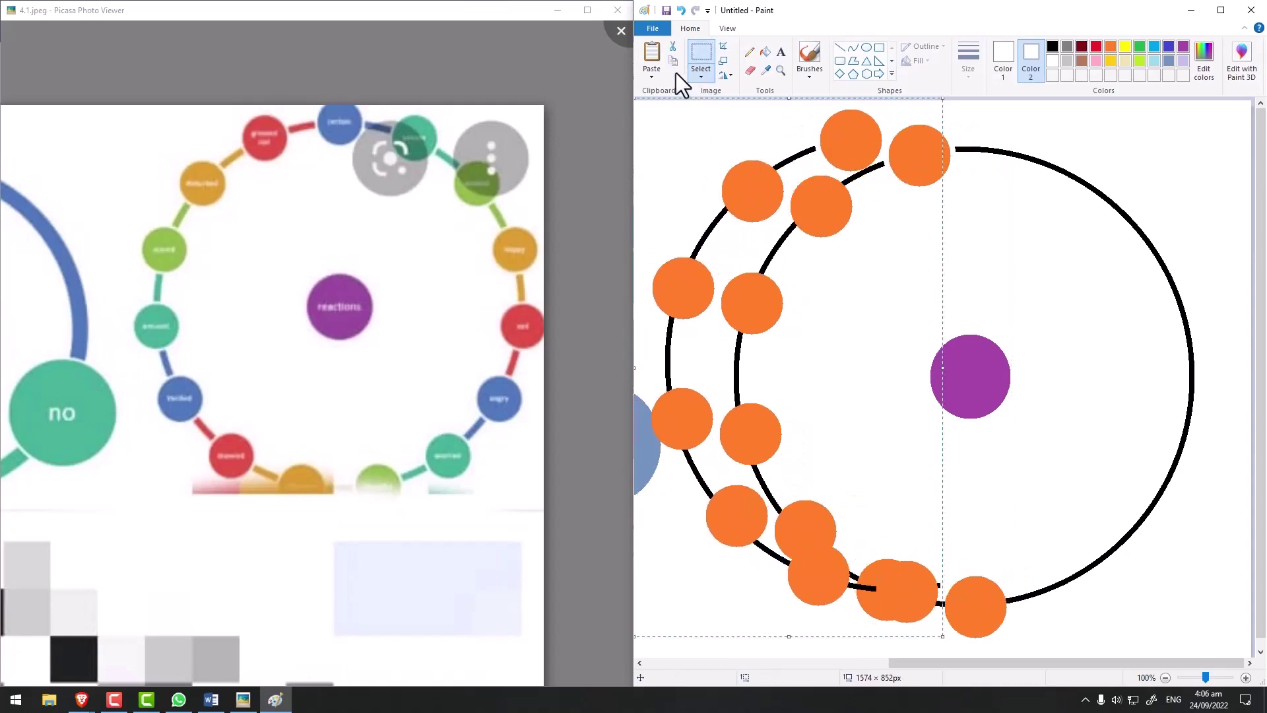
{"action": "left_click", "coordinate": [728, 75]}
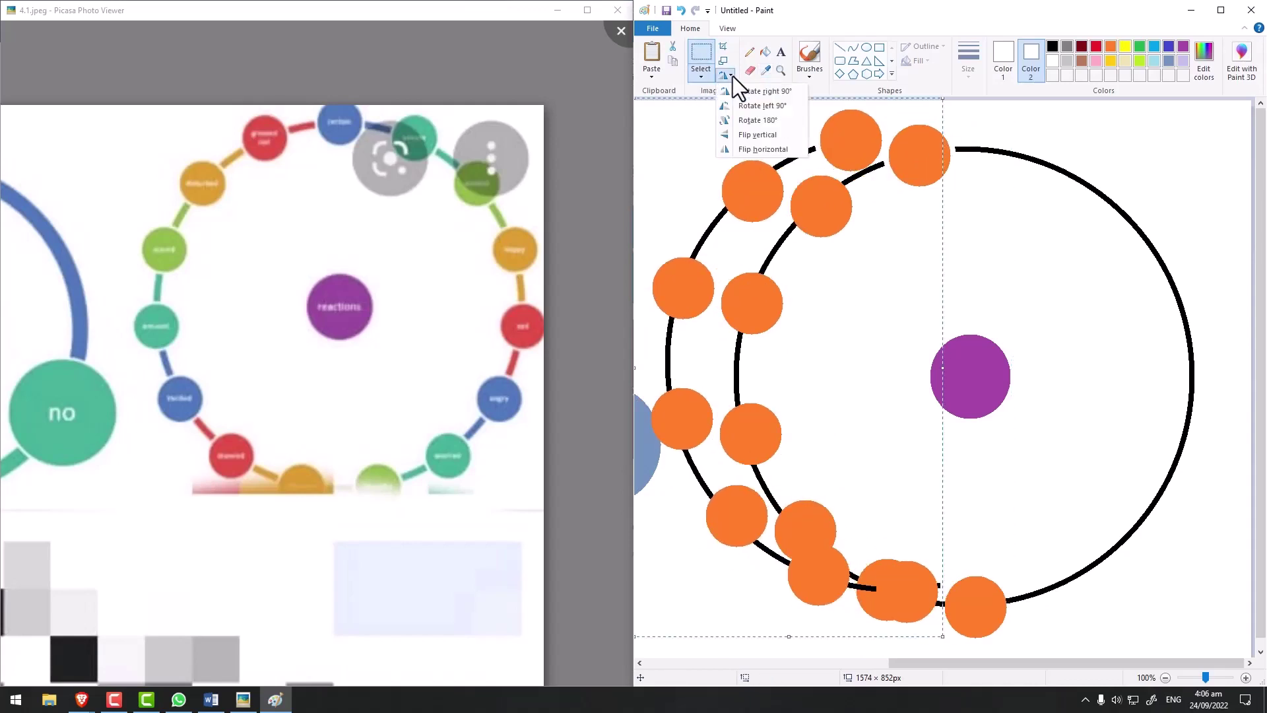
{"action": "left_click", "coordinate": [749, 152]}
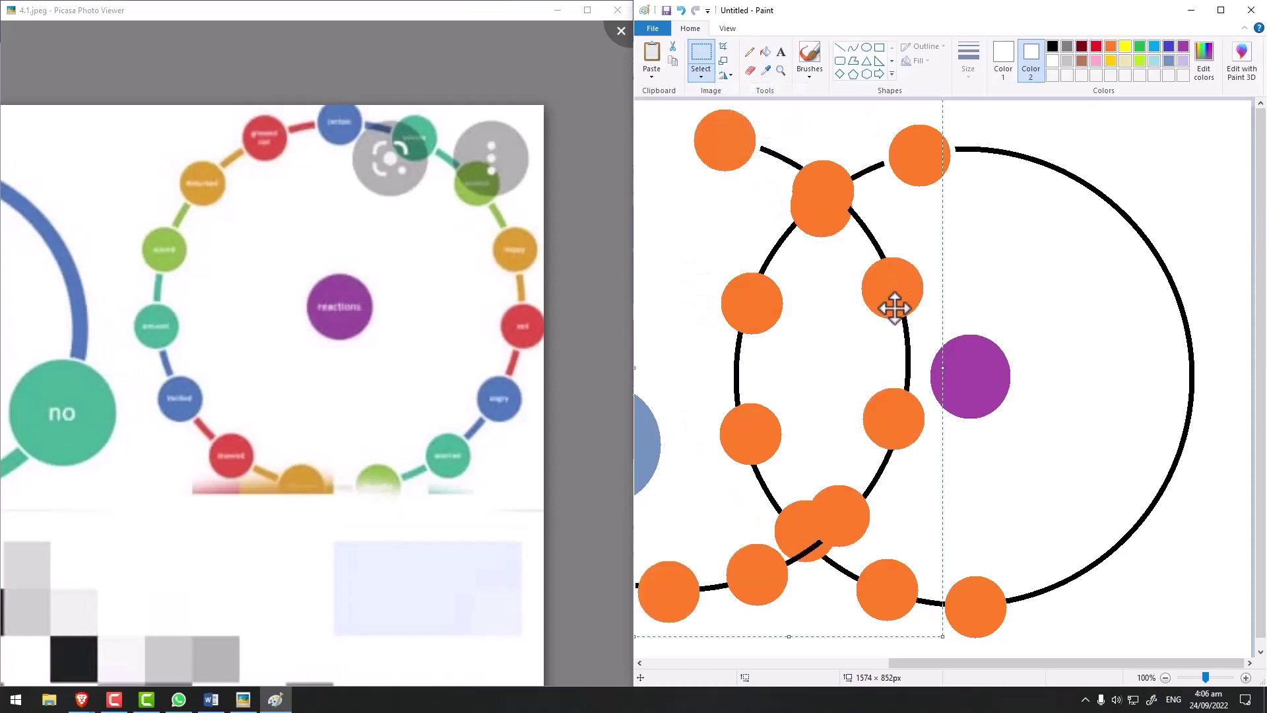
{"action": "mouse_move", "coordinate": [894, 305]}
{"action": "left_mouse_down"}
{"action": "mouse_move", "coordinate": [1211, 322]}
{"action": "mouse_move", "coordinate": [1183, 326]}
{"action": "mouse_move", "coordinate": [1203, 322]}
{"action": "mouse_move", "coordinate": [1202, 289]}
{"action": "mouse_move", "coordinate": [1216, 308]}
{"action": "mouse_move", "coordinate": [1200, 291]}
{"action": "mouse_move", "coordinate": [1194, 304]}
{"action": "left_mouse_up"}
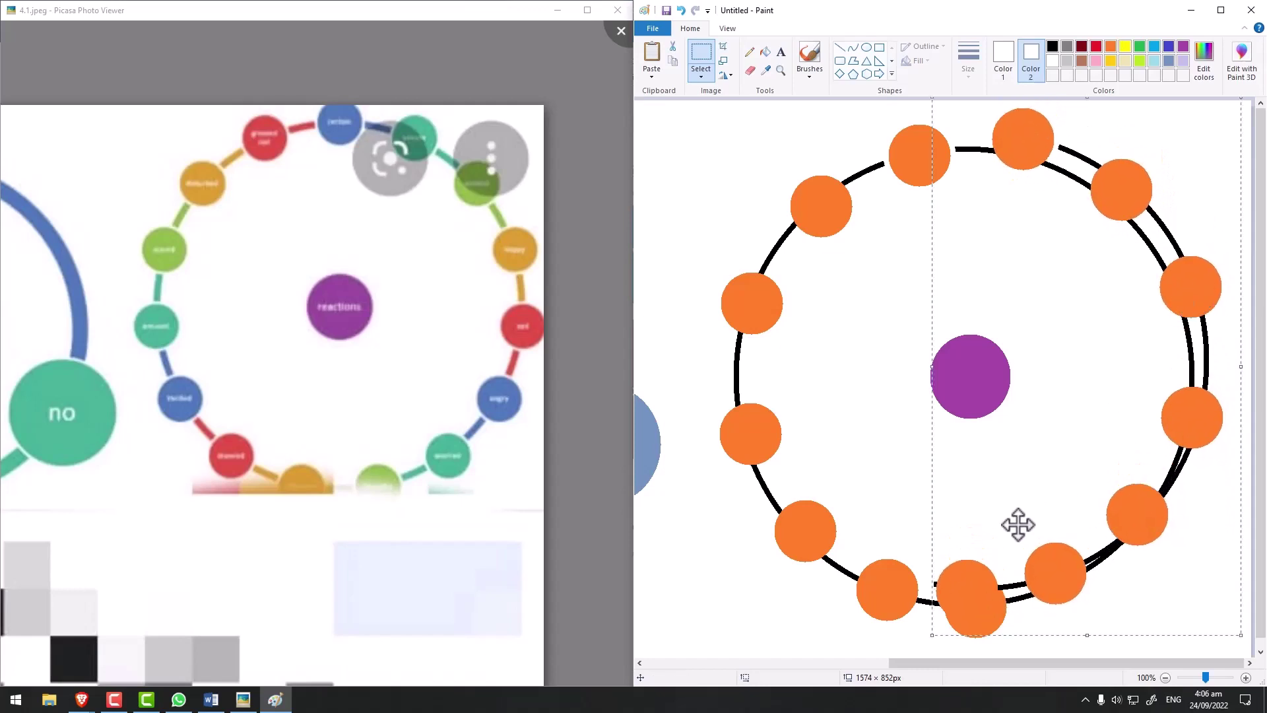
{"action": "scroll", "coordinate": [1181, 421], "scroll_direction": "down", "scroll_amount": 1}
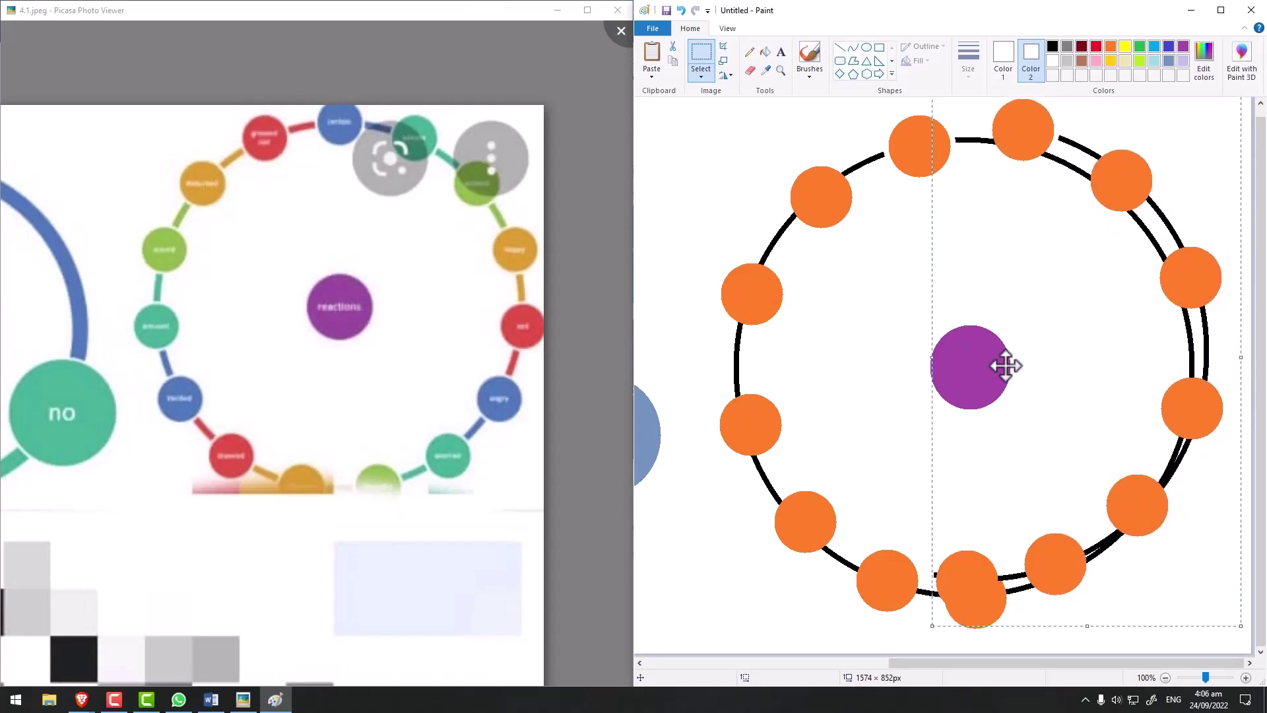
{"action": "scroll", "coordinate": [1004, 362], "scroll_direction": "down", "scroll_amount": 1, "text": "ctrl"}
{"action": "key", "text": "ctrl+z"}
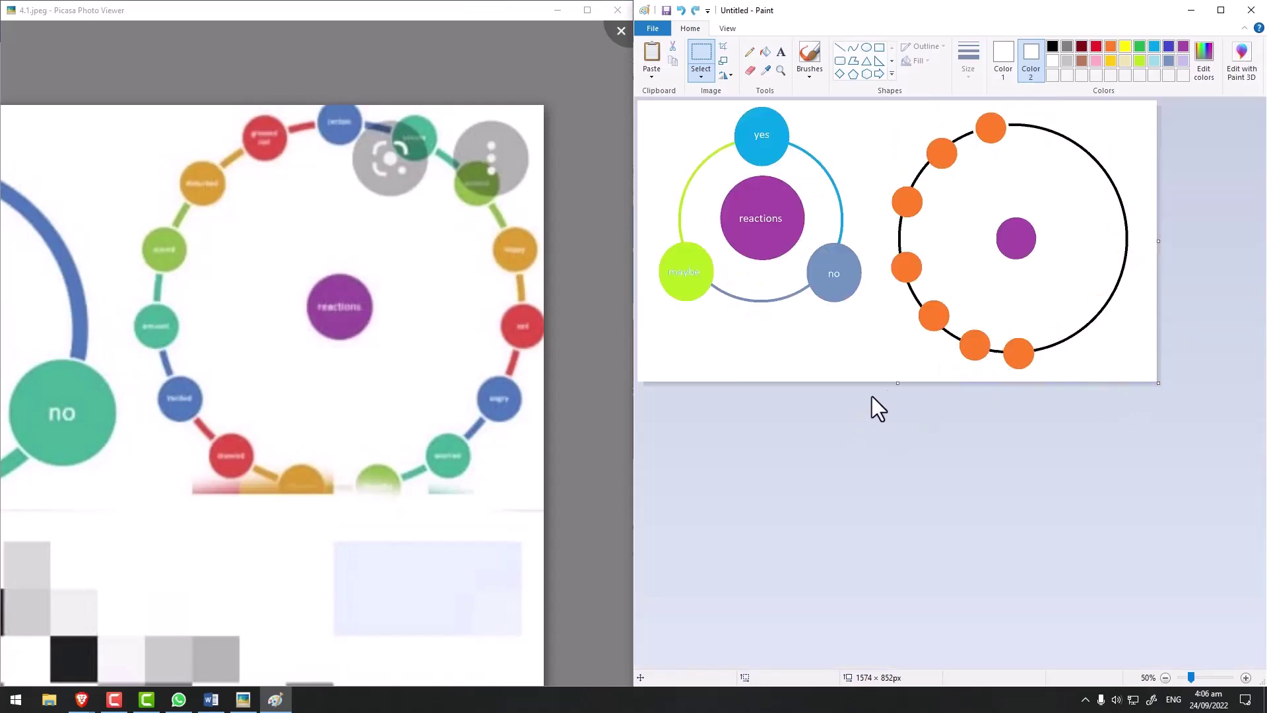
- Extend the canvas downward and paste the orange-node arc below the yes/no diagram
{"action": "left_click_drag", "start_coordinate": [896, 382], "coordinate": [897, 665]}
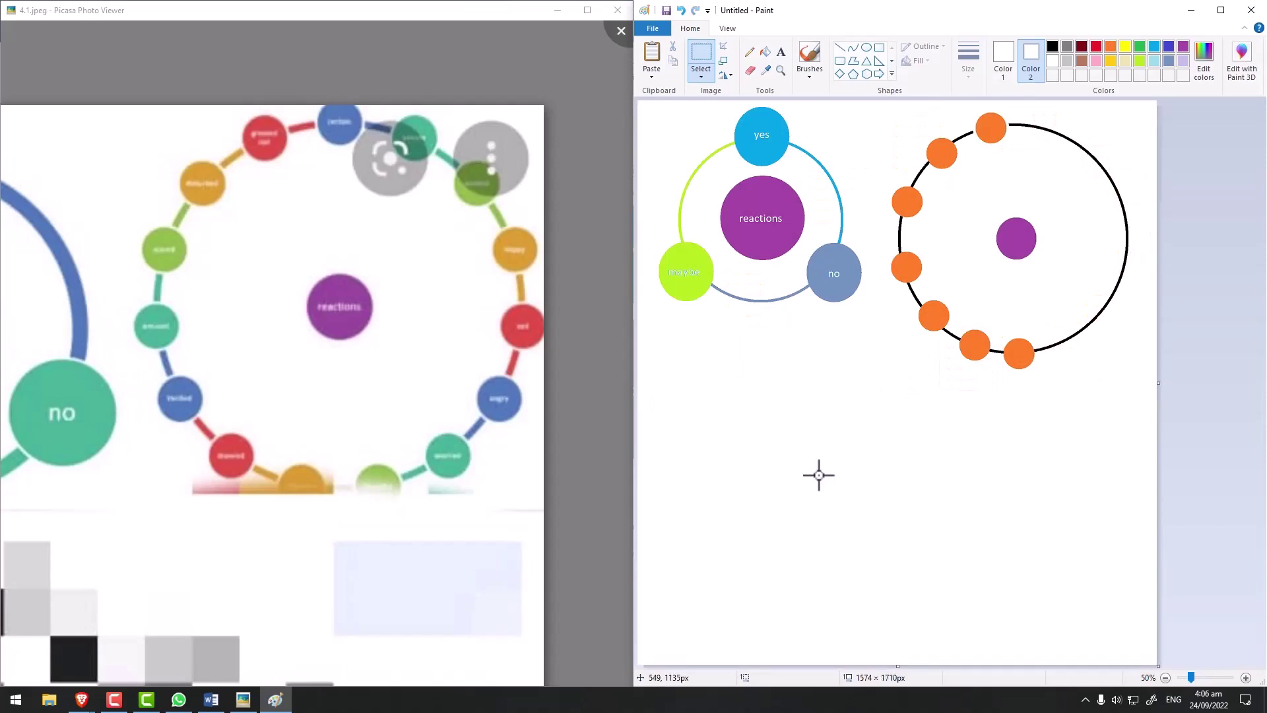
{"action": "key", "text": "ctrl+v"}
{"action": "left_click_drag", "start_coordinate": [698, 201], "coordinate": [775, 458]}
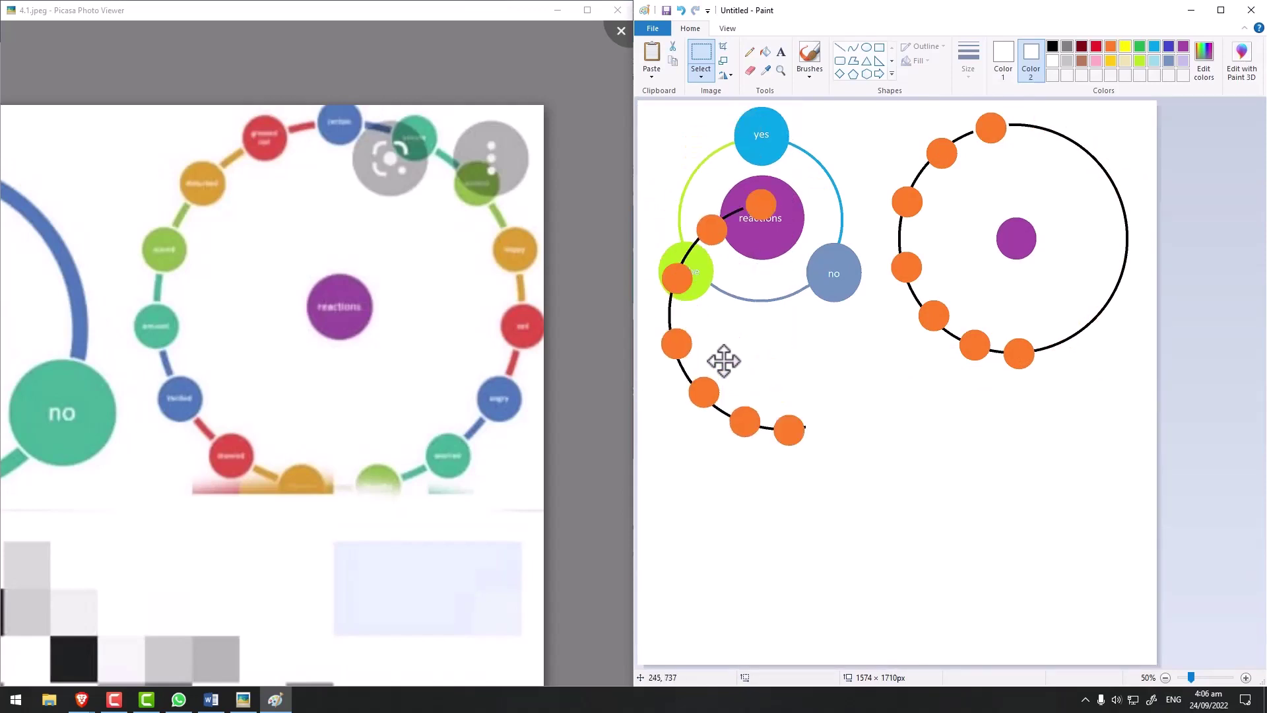
- Flip the pasted arc vertically and horizontally, settle it below the diagram, and zoom in
{"action": "left_click", "coordinate": [731, 74]}
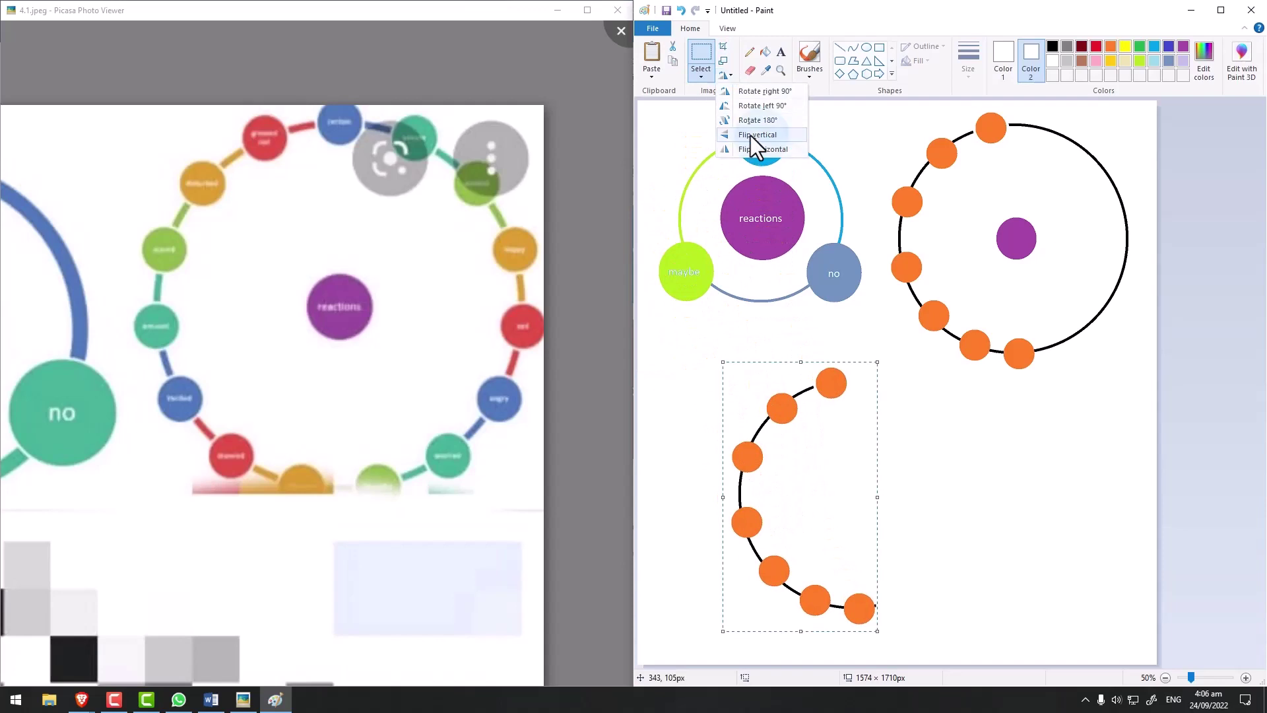
{"action": "left_click", "coordinate": [751, 136]}
{"action": "left_click", "coordinate": [732, 77]}
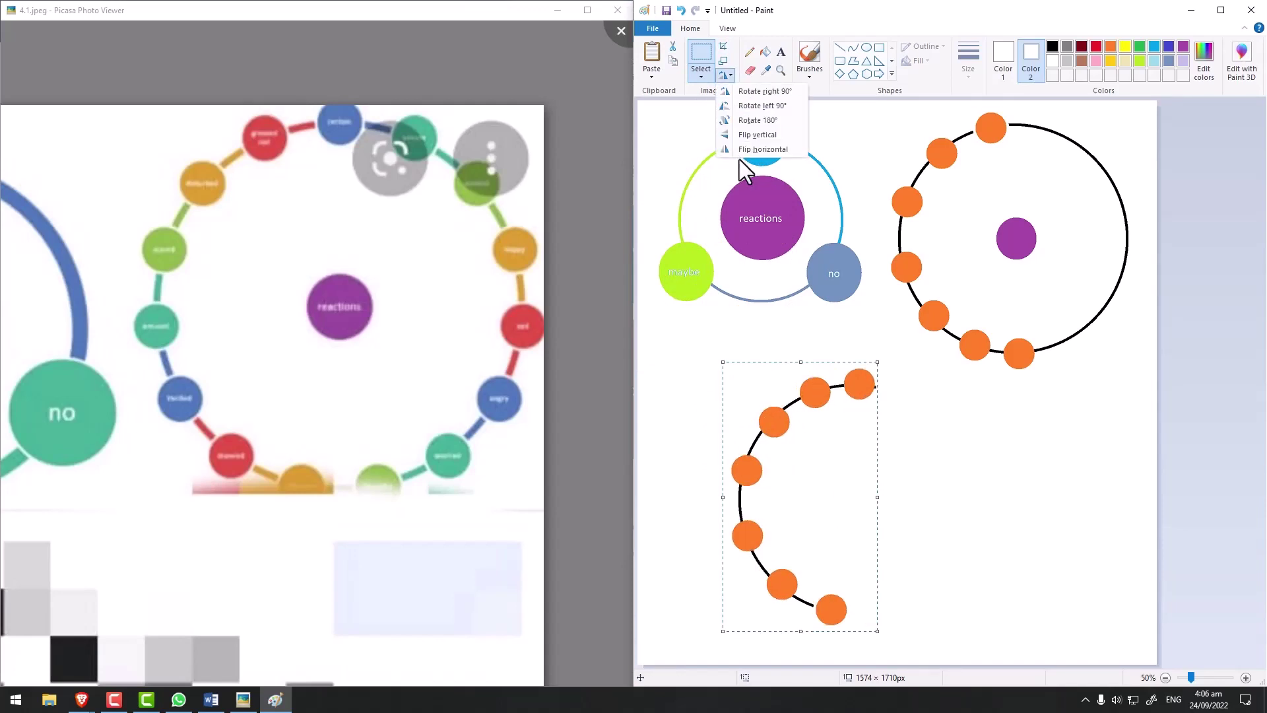
{"action": "left_click", "coordinate": [739, 149]}
{"action": "mouse_move", "coordinate": [820, 462]}
{"action": "left_mouse_down"}
{"action": "mouse_move", "coordinate": [1126, 170]}
{"action": "mouse_move", "coordinate": [1076, 205]}
{"action": "left_mouse_up"}
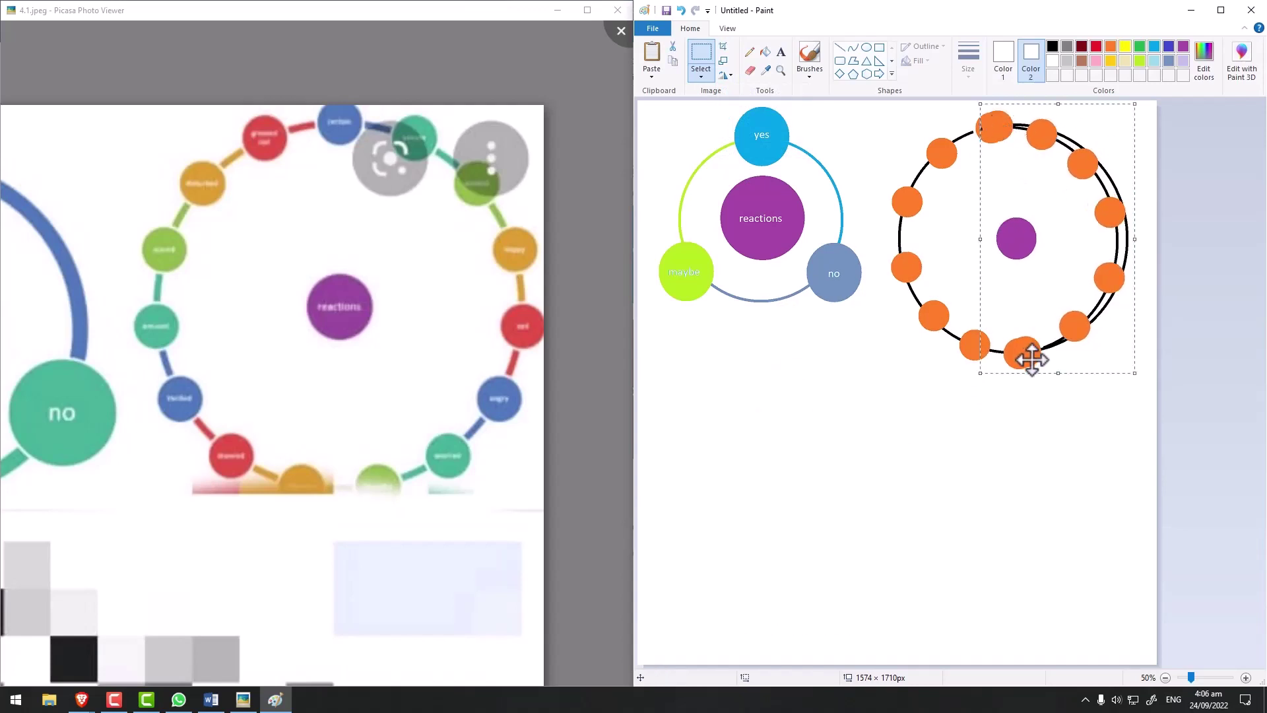
{"action": "left_click_drag", "start_coordinate": [1026, 322], "coordinate": [793, 467]}
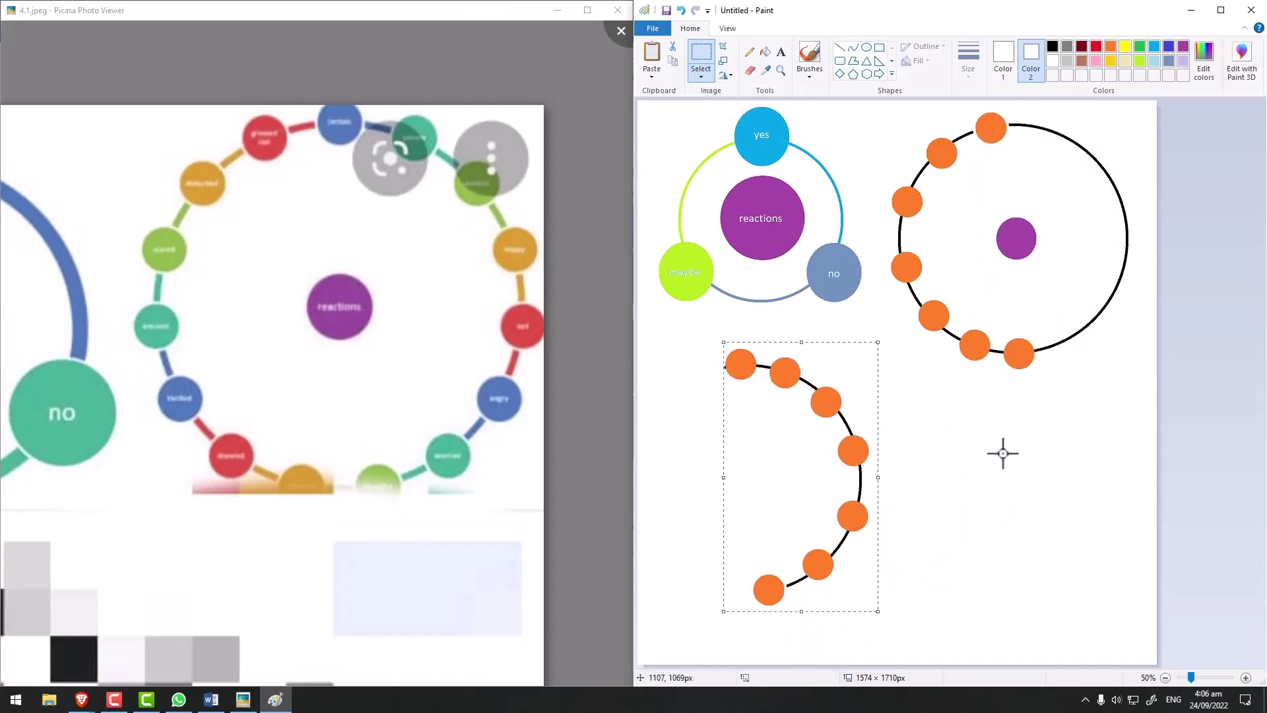
{"action": "left_click", "coordinate": [723, 362]}
{"action": "left_click", "coordinate": [781, 70]}
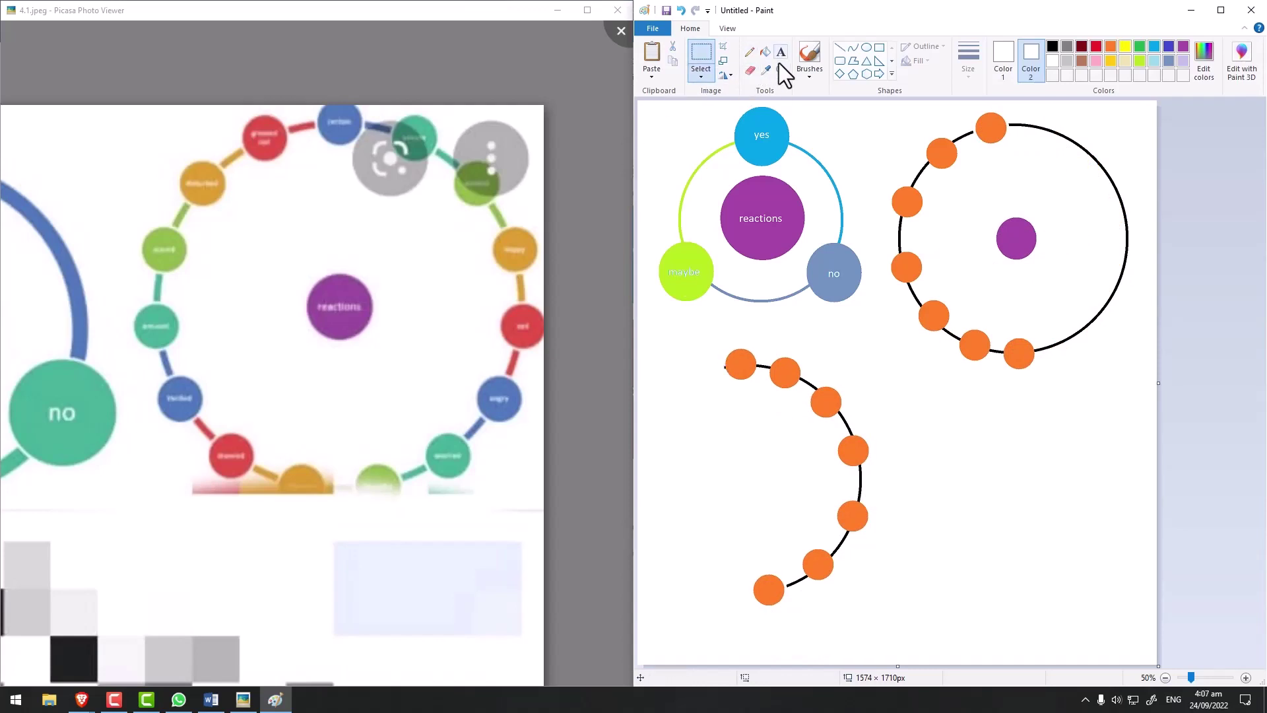
{"action": "left_click", "coordinate": [779, 362]}
- Erase the top and bottom orange circles of the copied arc with the Eraser
{"action": "left_click", "coordinate": [750, 70]}
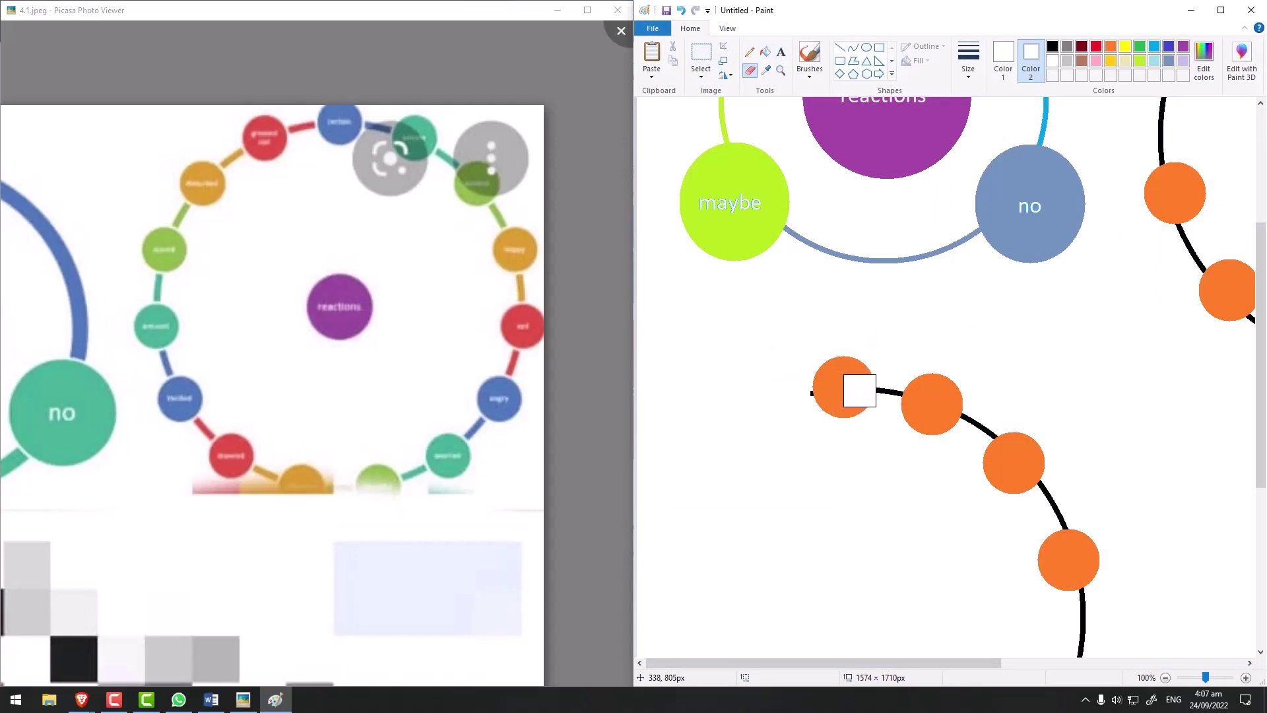
{"action": "left_click_drag", "start_coordinate": [843, 388], "coordinate": [851, 409]}
{"action": "scroll", "coordinate": [1174, 397], "scroll_direction": "down", "scroll_amount": 5}
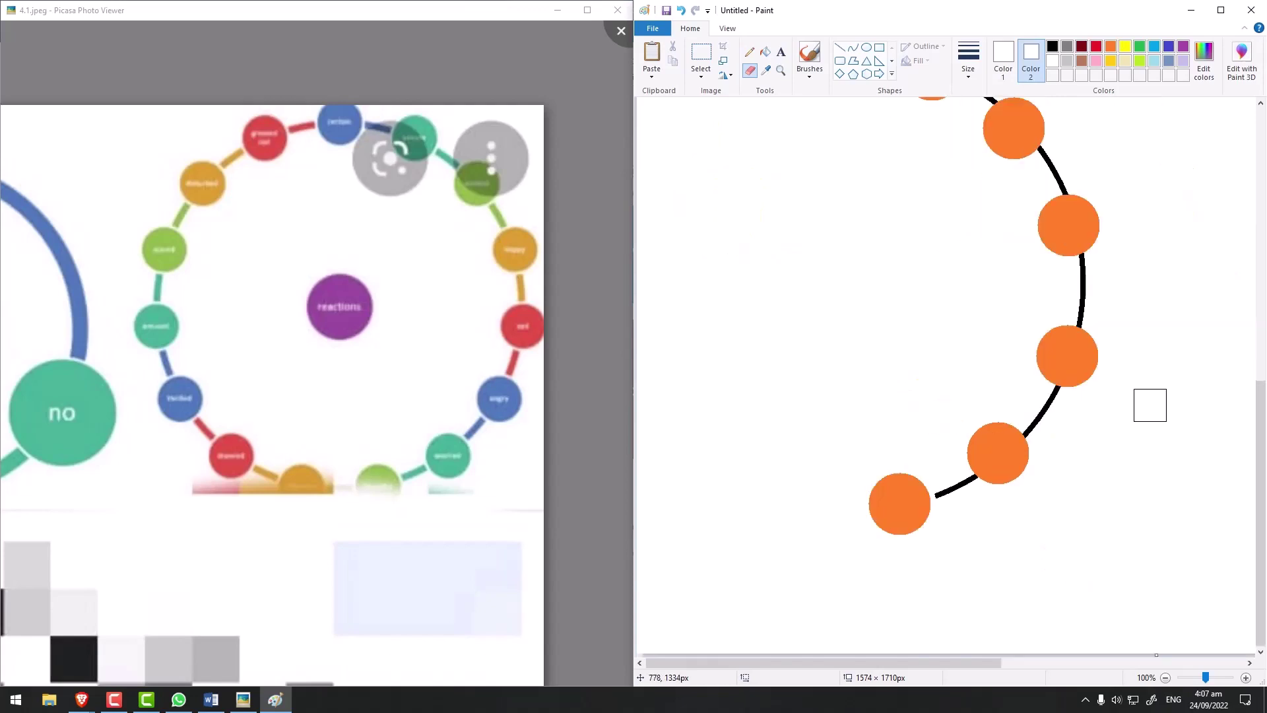
{"action": "mouse_move", "coordinate": [843, 495]}
{"action": "left_mouse_down"}
{"action": "mouse_move", "coordinate": [912, 509]}
{"action": "mouse_move", "coordinate": [900, 529]}
{"action": "left_mouse_up"}
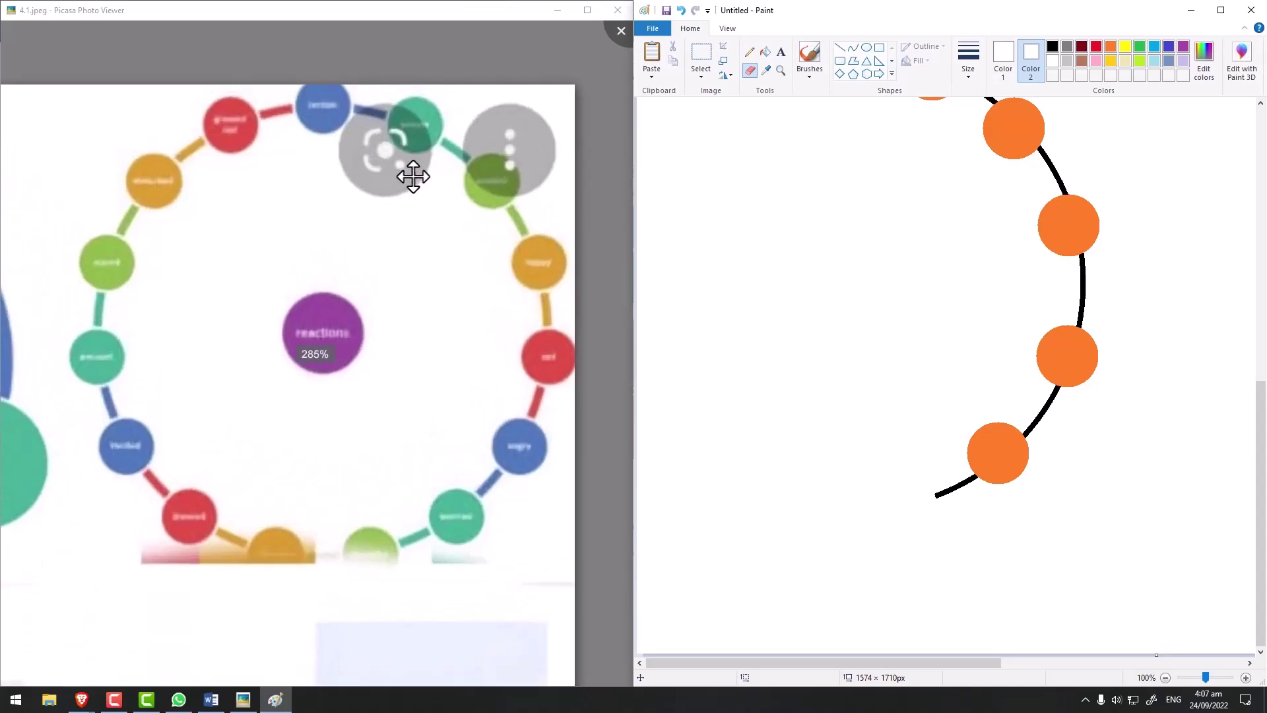
{"action": "scroll", "coordinate": [298, 314], "scroll_direction": "up", "scroll_amount": 5}
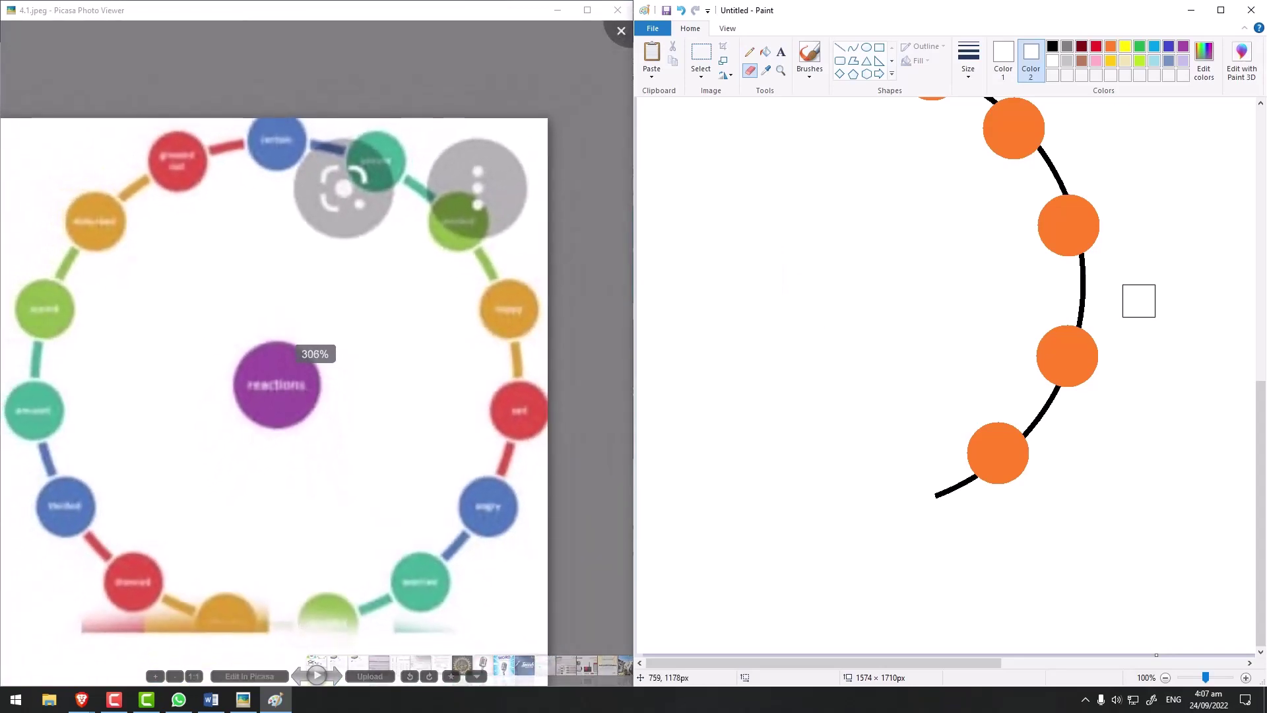
{"action": "scroll", "coordinate": [1136, 319], "scroll_direction": "up", "scroll_amount": 3}
{"action": "scroll", "coordinate": [1136, 320], "scroll_direction": "down", "scroll_amount": 1, "text": "ctrl"}
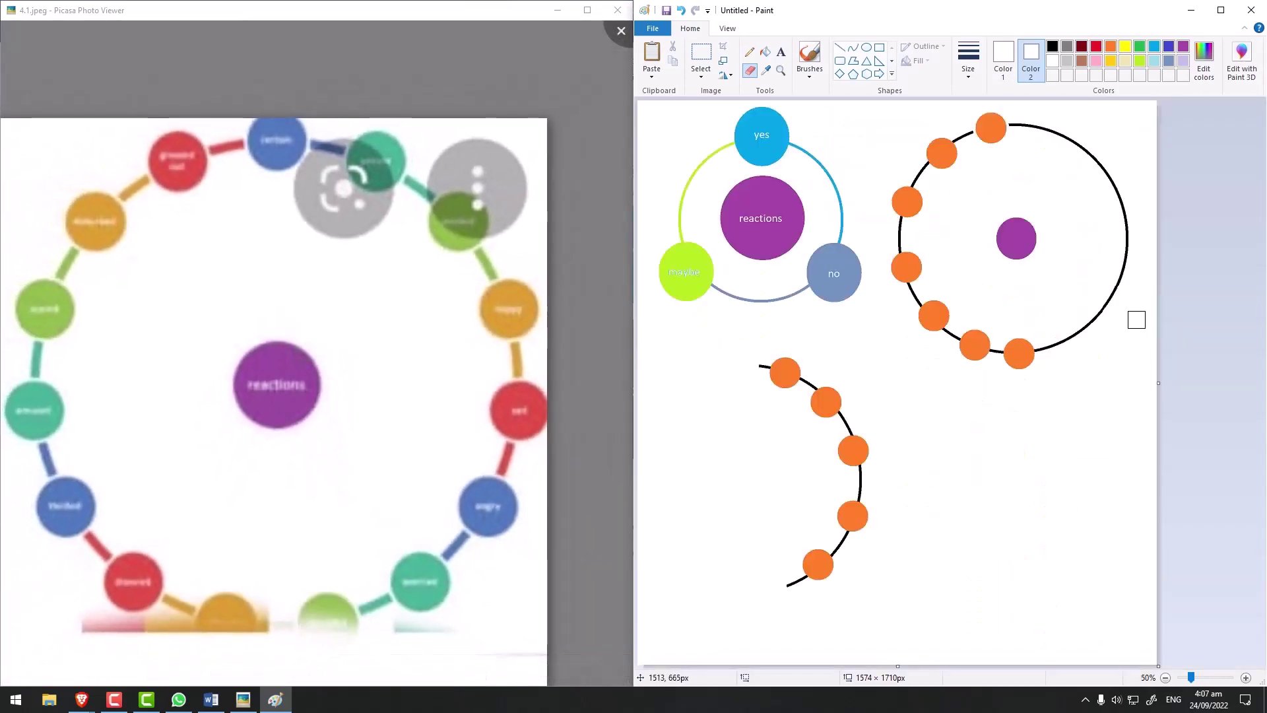
{"action": "left_click", "coordinate": [701, 54]}
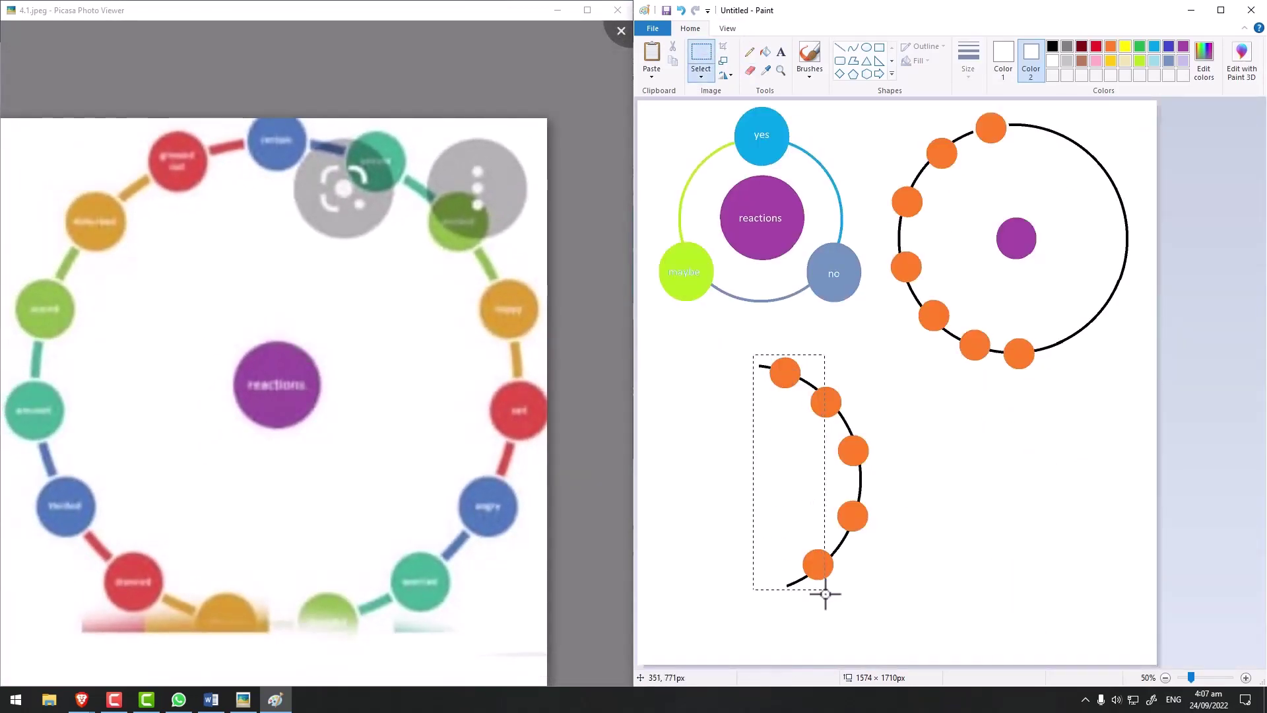
{"action": "left_click_drag", "start_coordinate": [762, 356], "coordinate": [870, 604]}
{"action": "mouse_move", "coordinate": [831, 526]}
{"action": "left_mouse_down"}
{"action": "mouse_move", "coordinate": [1107, 301]}
{"action": "mouse_move", "coordinate": [1103, 287]}
{"action": "left_mouse_up"}
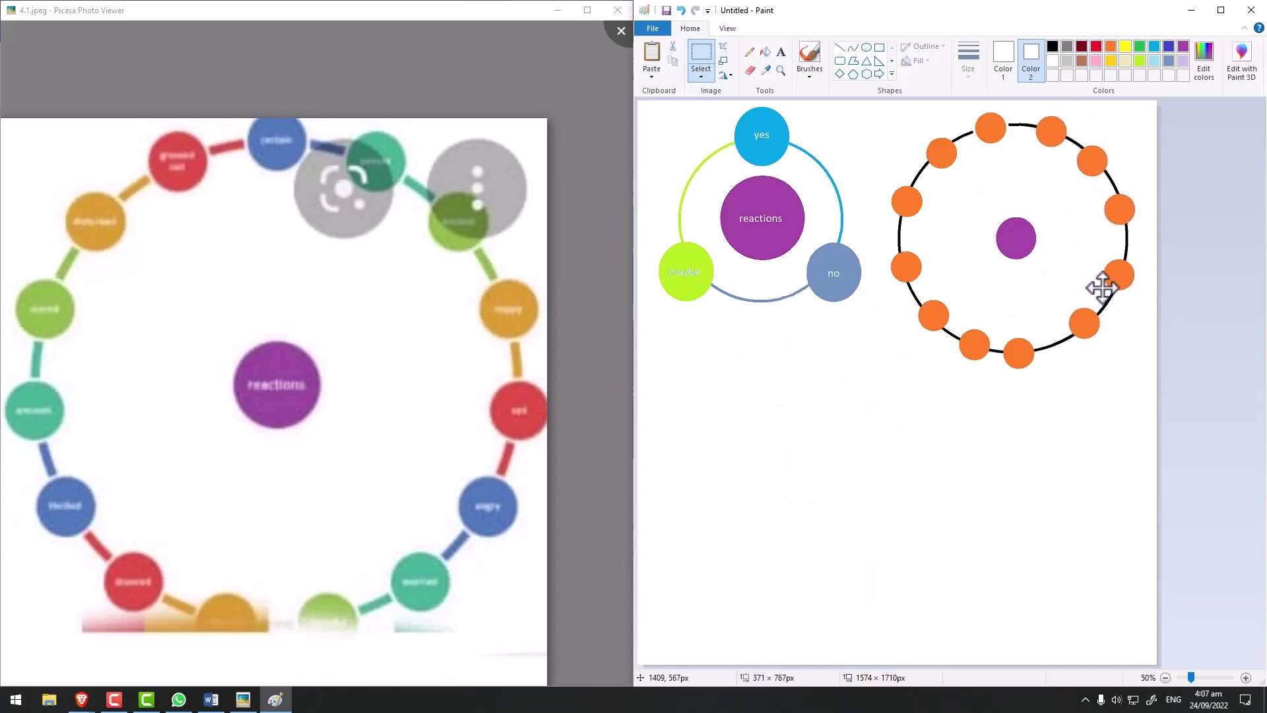
{"action": "left_click", "coordinate": [1100, 447]}
{"action": "scroll", "coordinate": [1061, 370], "scroll_direction": "up", "scroll_amount": 1}
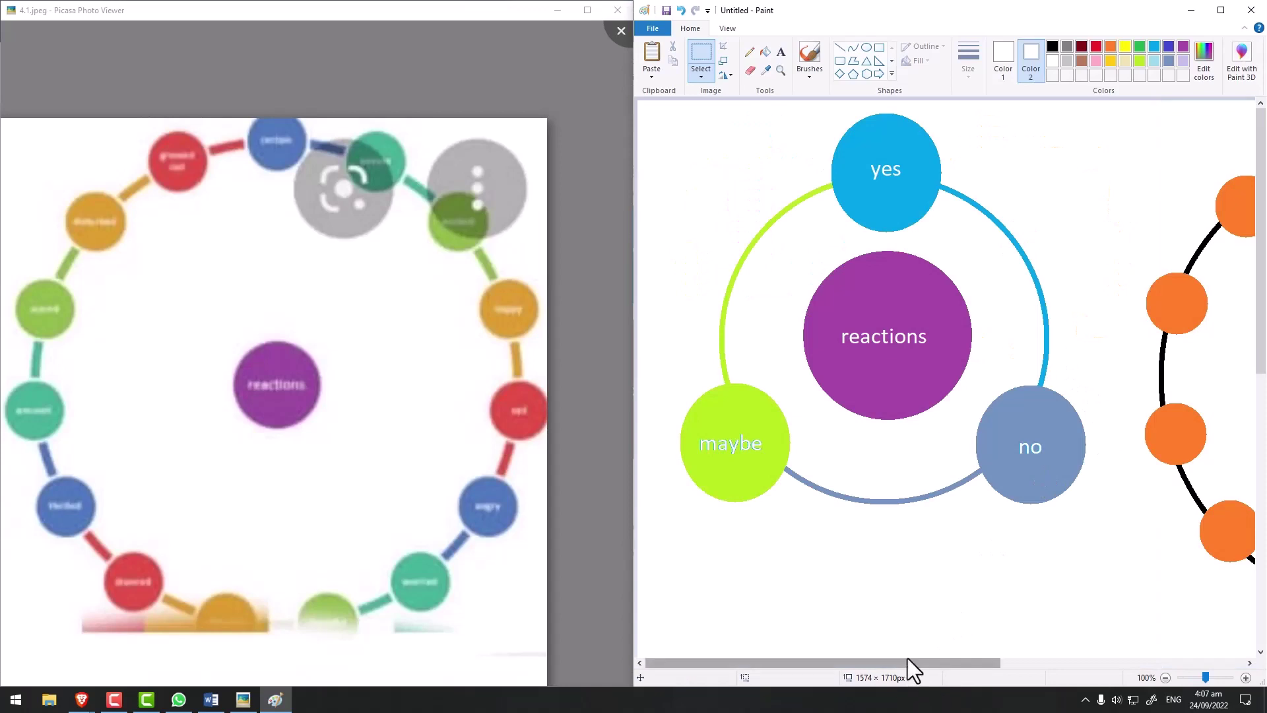
{"action": "left_click_drag", "start_coordinate": [909, 662], "coordinate": [1201, 663]}
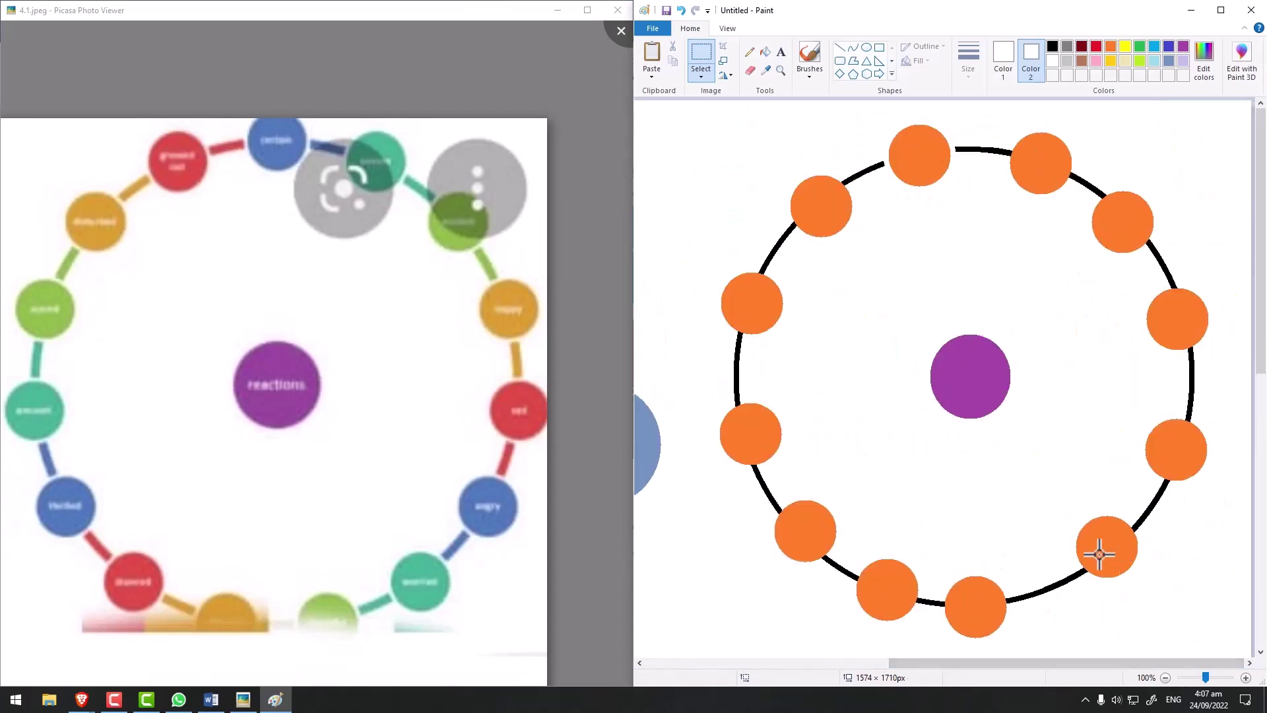
{"action": "scroll", "coordinate": [1094, 541], "scroll_direction": "down", "scroll_amount": 3}
{"action": "scroll", "coordinate": [1097, 528], "scroll_direction": "up", "scroll_amount": 3}
{"action": "scroll", "coordinate": [924, 204], "scroll_direction": "down", "scroll_amount": 3}
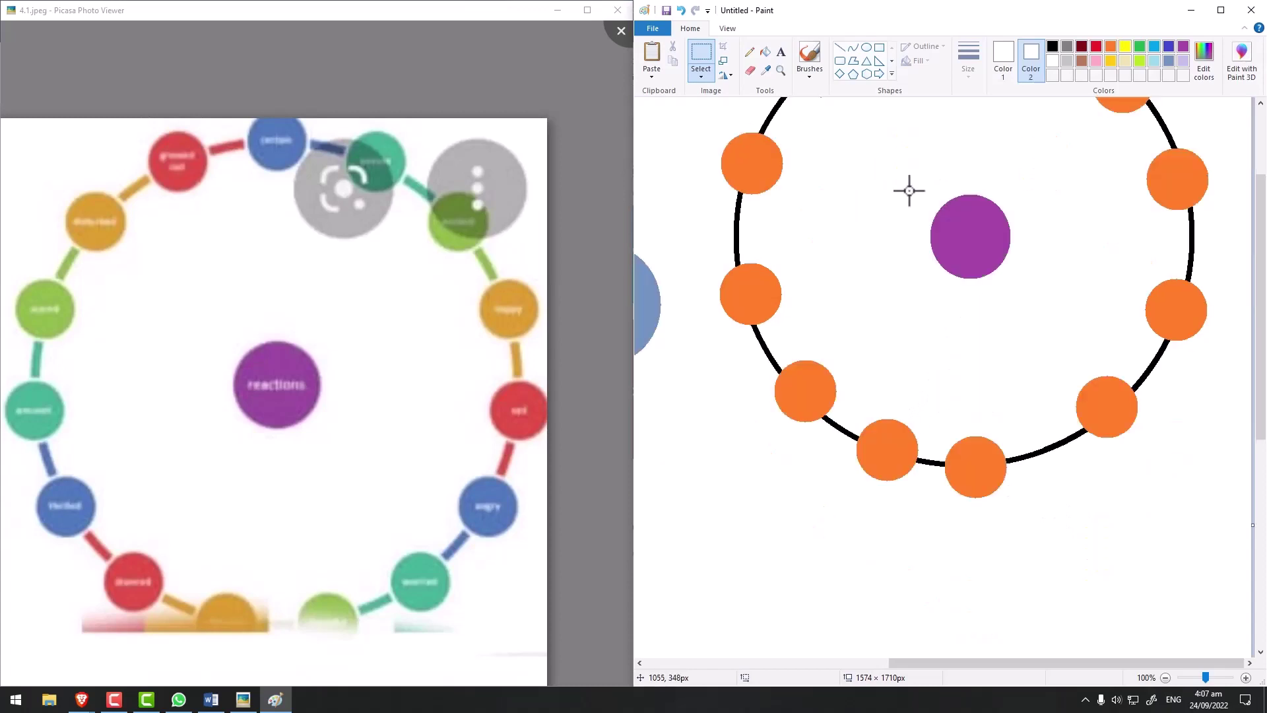
{"action": "scroll", "coordinate": [909, 189], "scroll_direction": "up", "scroll_amount": 3}
{"action": "left_click", "coordinate": [728, 29]}
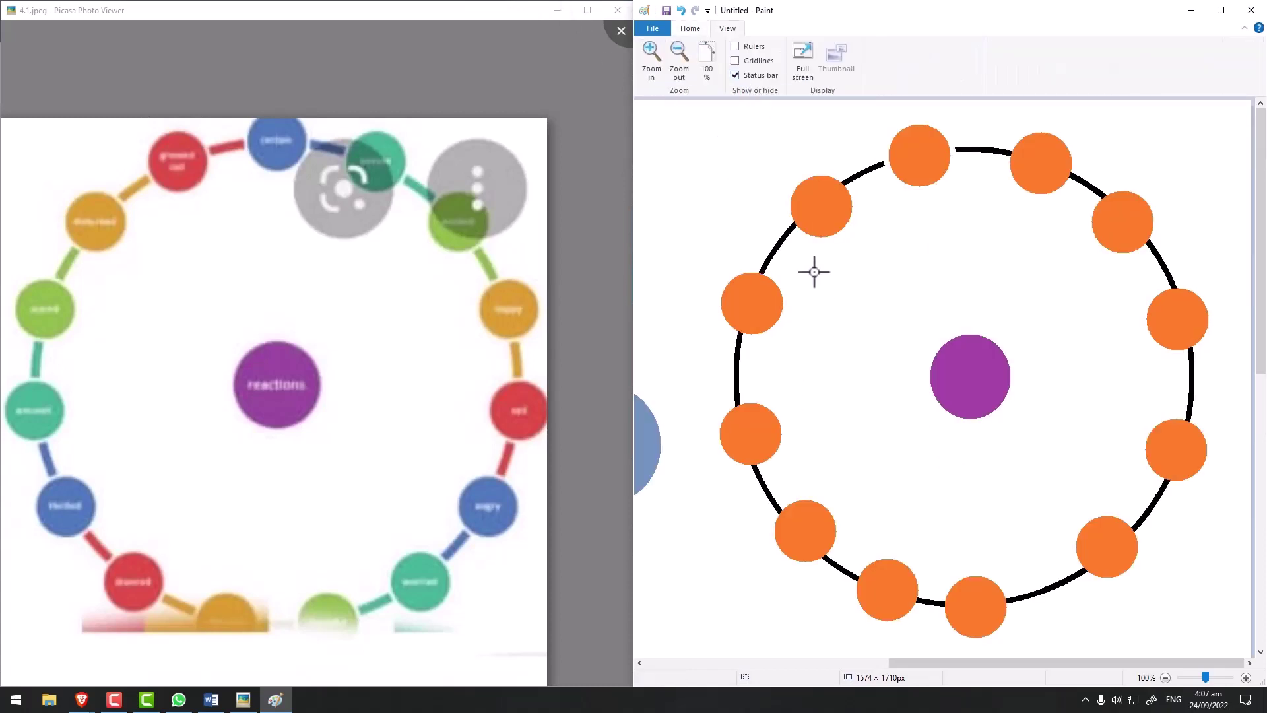
{"action": "left_click", "coordinate": [690, 29]}
{"action": "scroll", "coordinate": [944, 447], "scroll_direction": "down", "scroll_amount": 6}
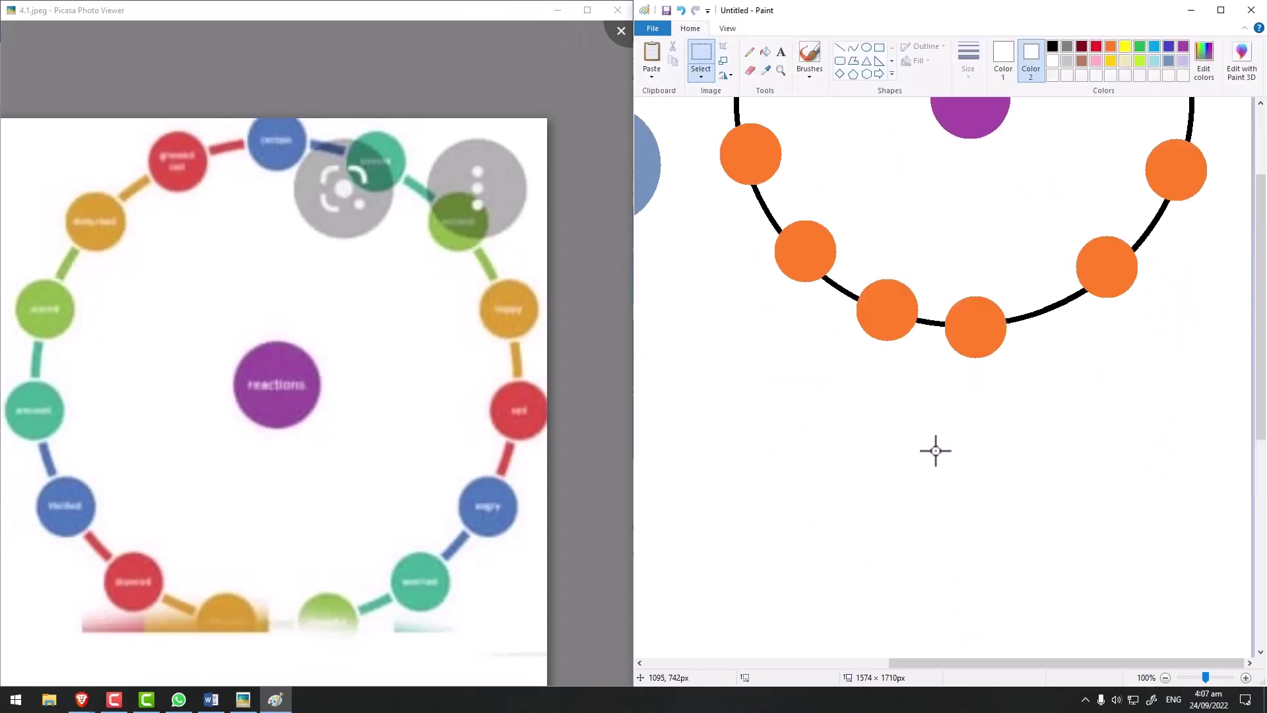
{"action": "left_click", "coordinate": [779, 52]}
- Place the white 'gerg' text label onto the purple centre circle and commit it
{"action": "left_click", "coordinate": [817, 446]}
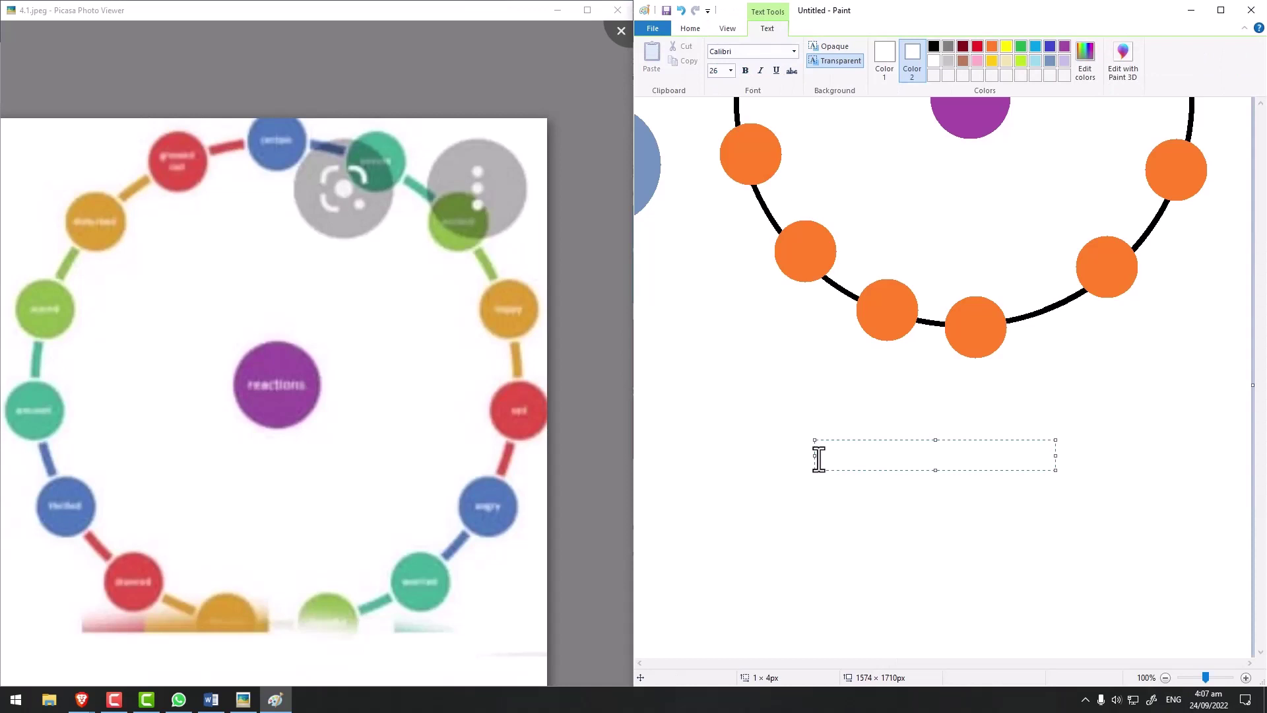
{"action": "key", "text": "ctrl+a"}
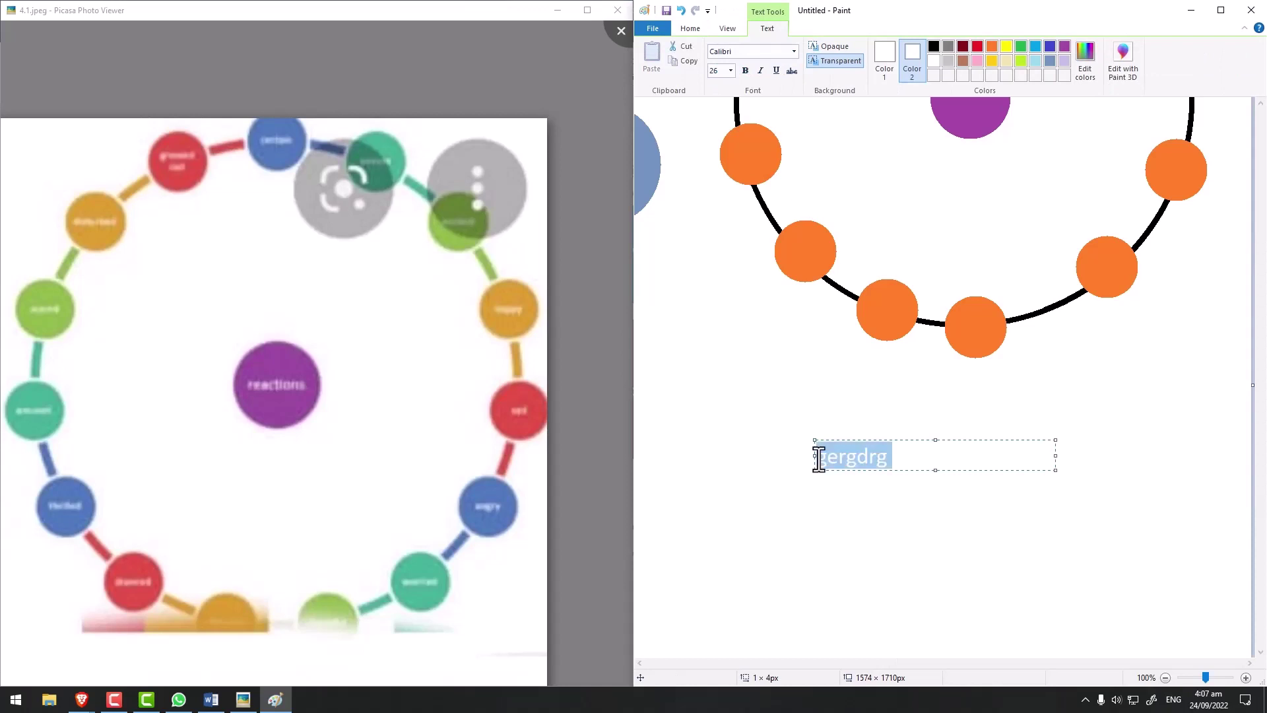
{"action": "left_click_drag", "start_coordinate": [847, 439], "coordinate": [960, 98]}
{"action": "scroll", "coordinate": [962, 287], "scroll_direction": "up", "scroll_amount": 4}
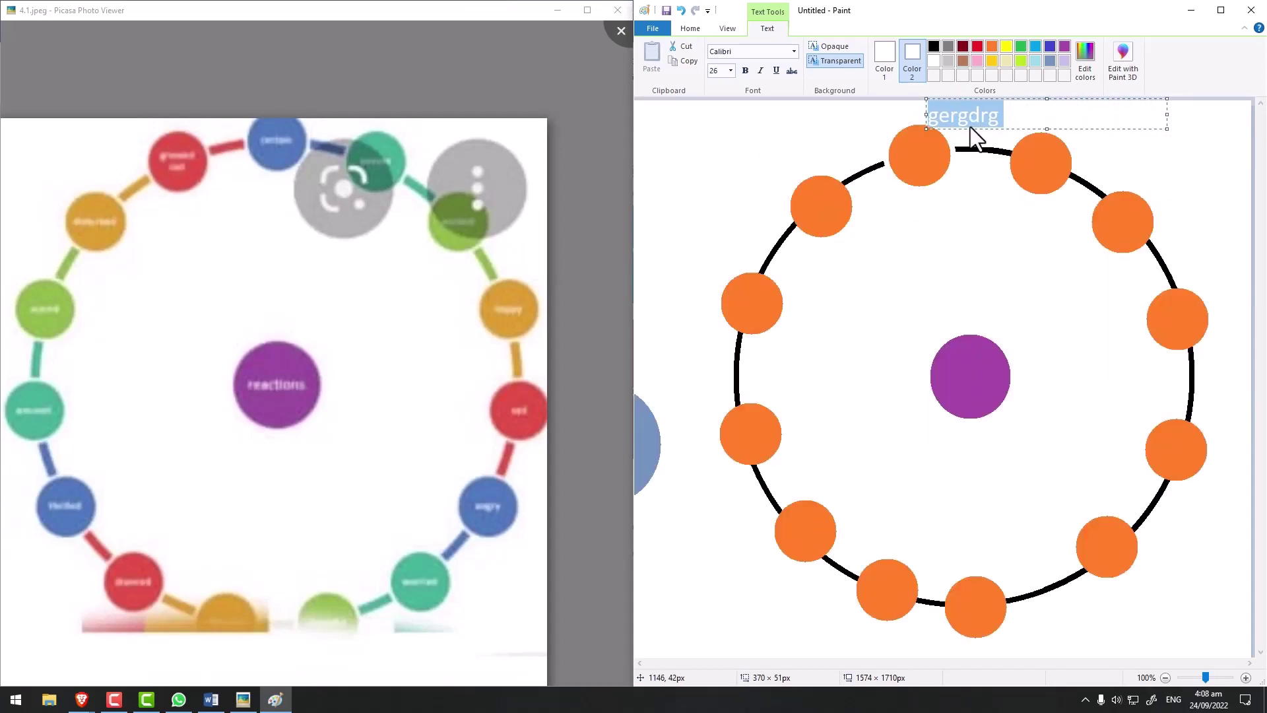
{"action": "left_click_drag", "start_coordinate": [975, 128], "coordinate": [991, 390]}
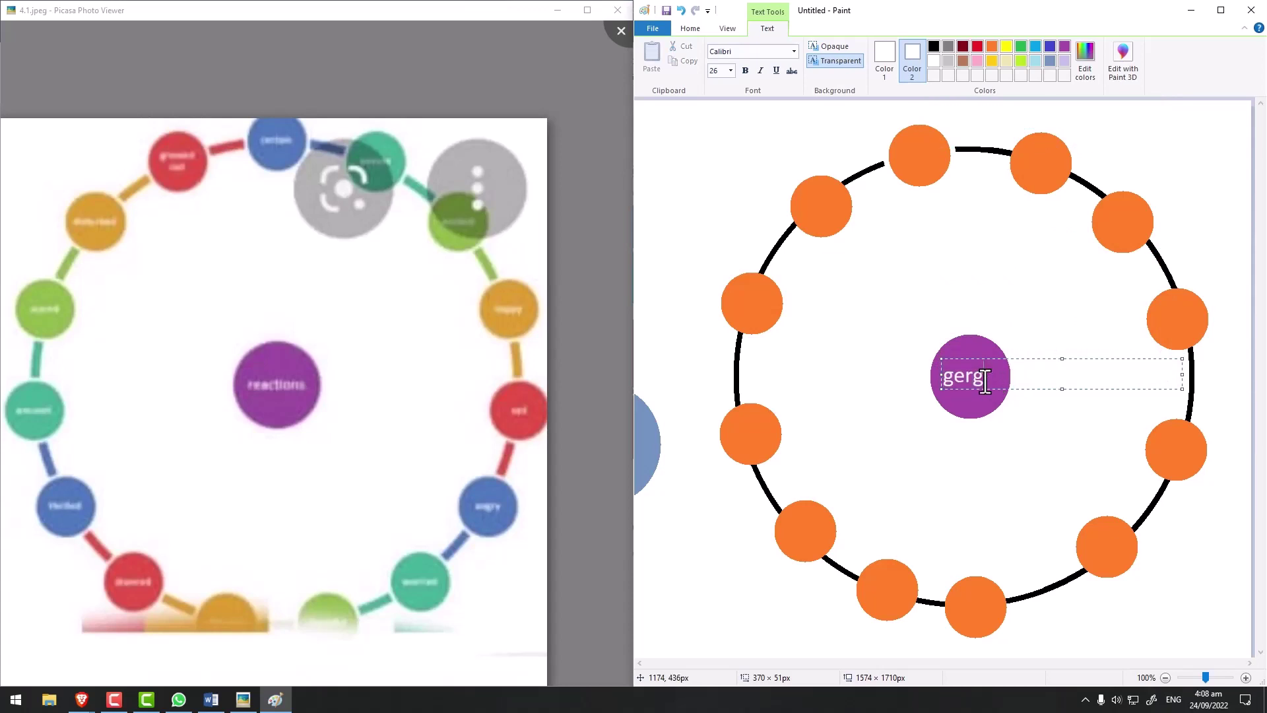
{"action": "left_click", "coordinate": [923, 267]}
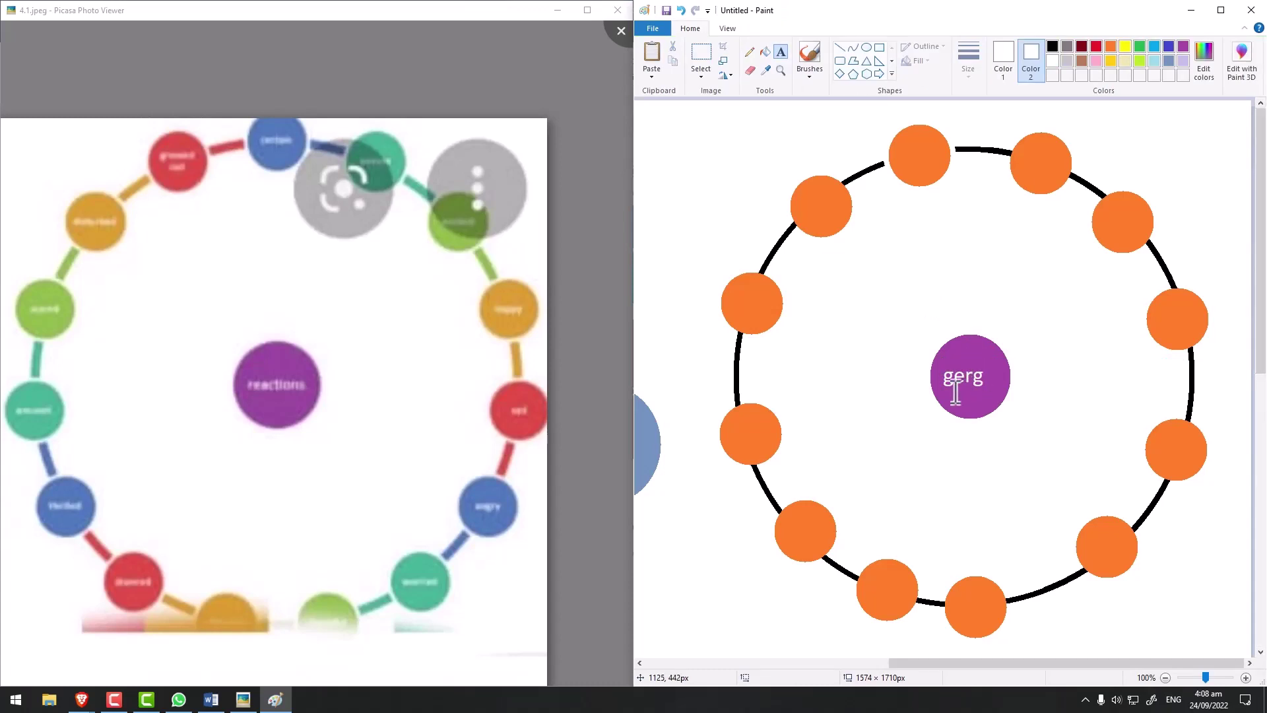
{"action": "scroll", "coordinate": [938, 381], "scroll_direction": "down", "scroll_amount": 5}
{"action": "scroll", "coordinate": [828, 463], "scroll_direction": "up", "scroll_amount": 5}
{"action": "scroll", "coordinate": [953, 382], "scroll_direction": "down", "scroll_amount": 3}
{"action": "scroll", "coordinate": [954, 382], "scroll_direction": "up", "scroll_amount": 3}
{"action": "scroll", "coordinate": [954, 381], "scroll_direction": "down", "scroll_amount": 3}
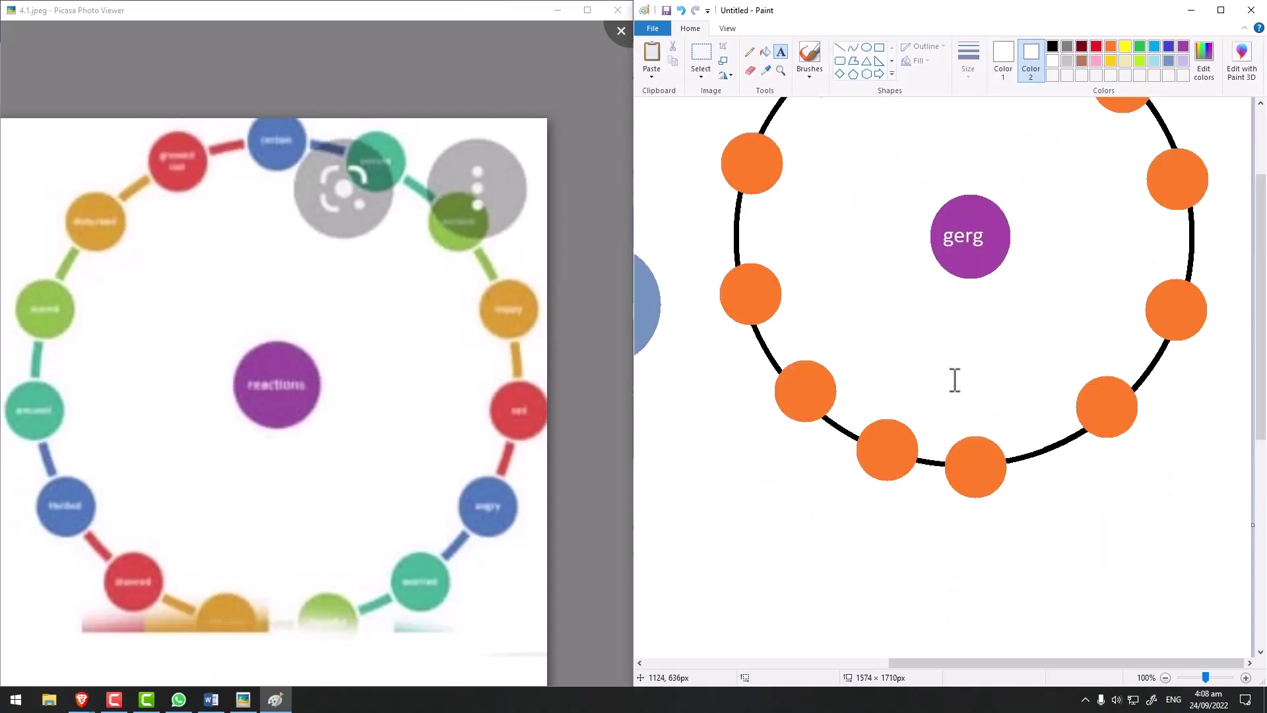
{"action": "scroll", "coordinate": [956, 380], "scroll_direction": "down", "scroll_amount": 5}
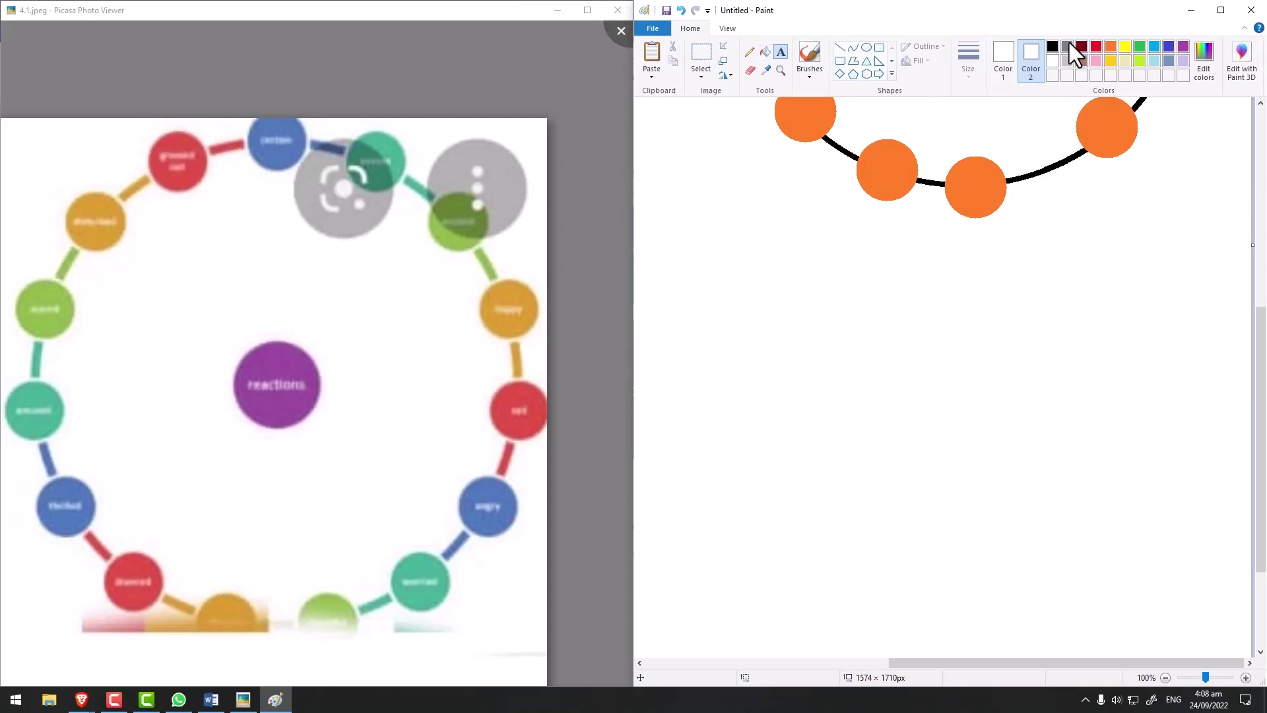
{"action": "left_click", "coordinate": [867, 45]}
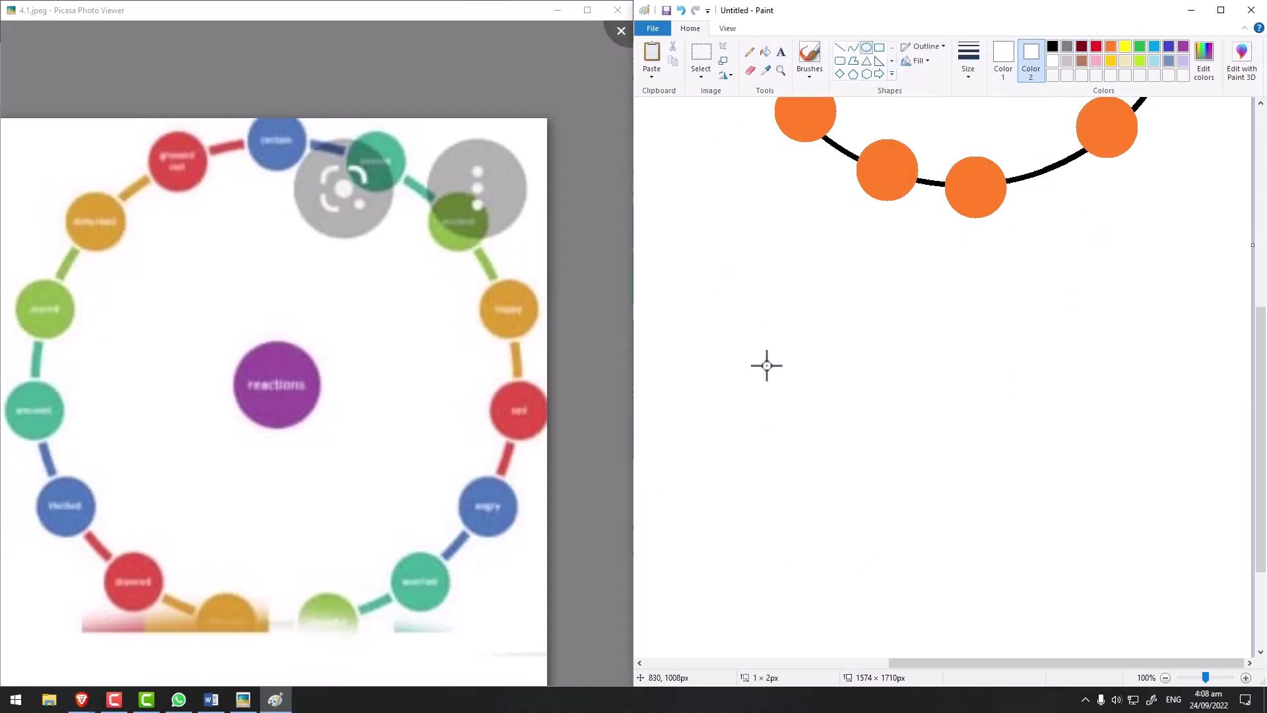
{"action": "left_click_drag", "start_coordinate": [760, 346], "coordinate": [872, 487]}
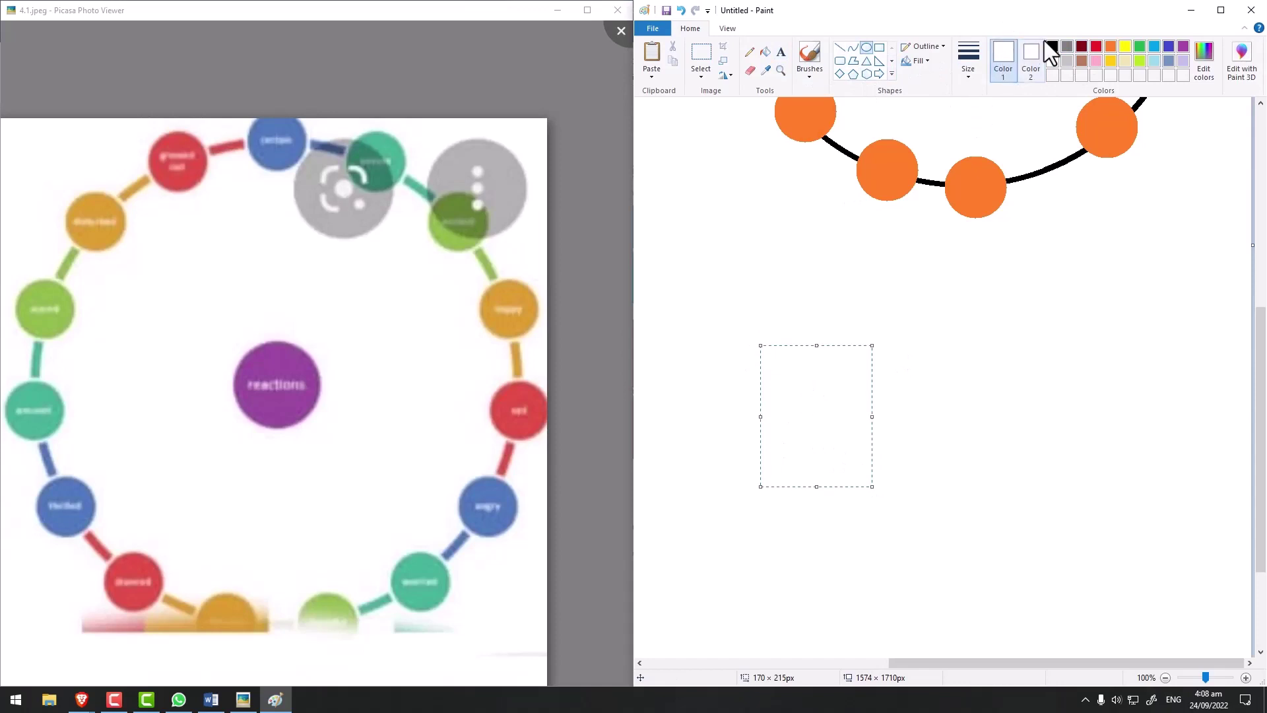
{"action": "left_click", "coordinate": [1095, 46]}
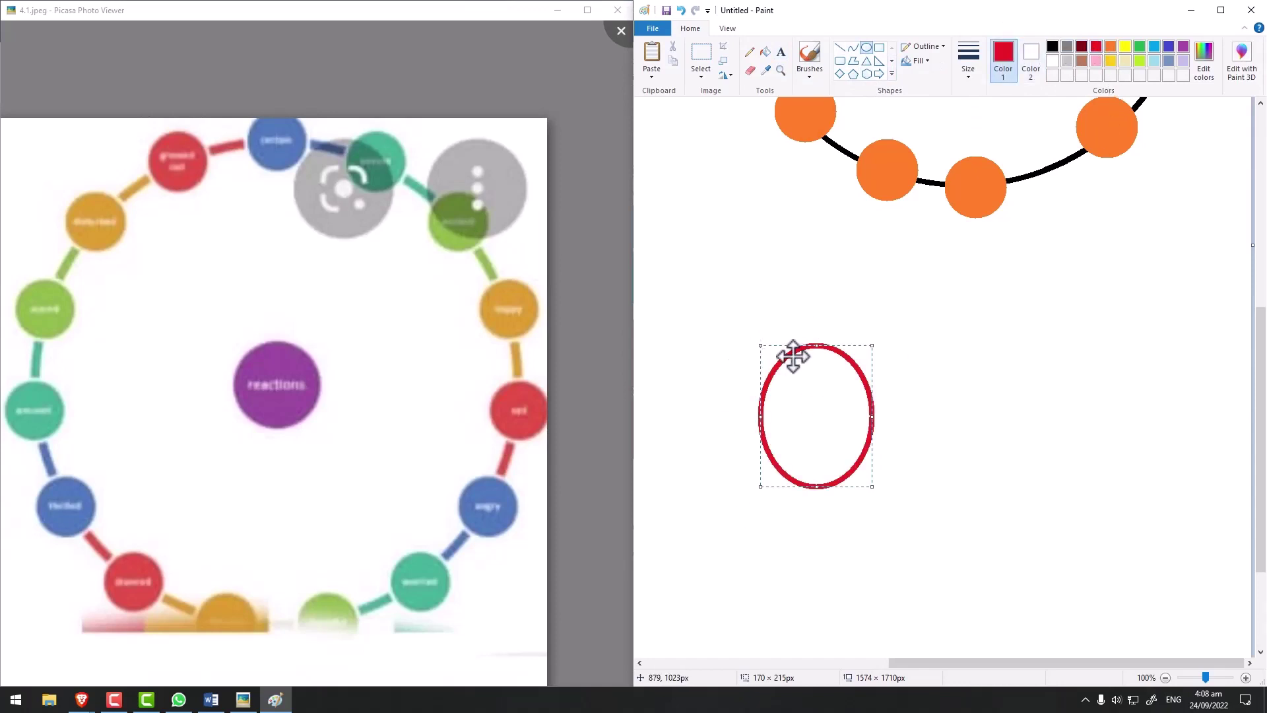
{"action": "left_click_drag", "start_coordinate": [794, 354], "coordinate": [795, 345]}
{"action": "left_click", "coordinate": [702, 53]}
{"action": "left_click_drag", "start_coordinate": [734, 261], "coordinate": [922, 591]}
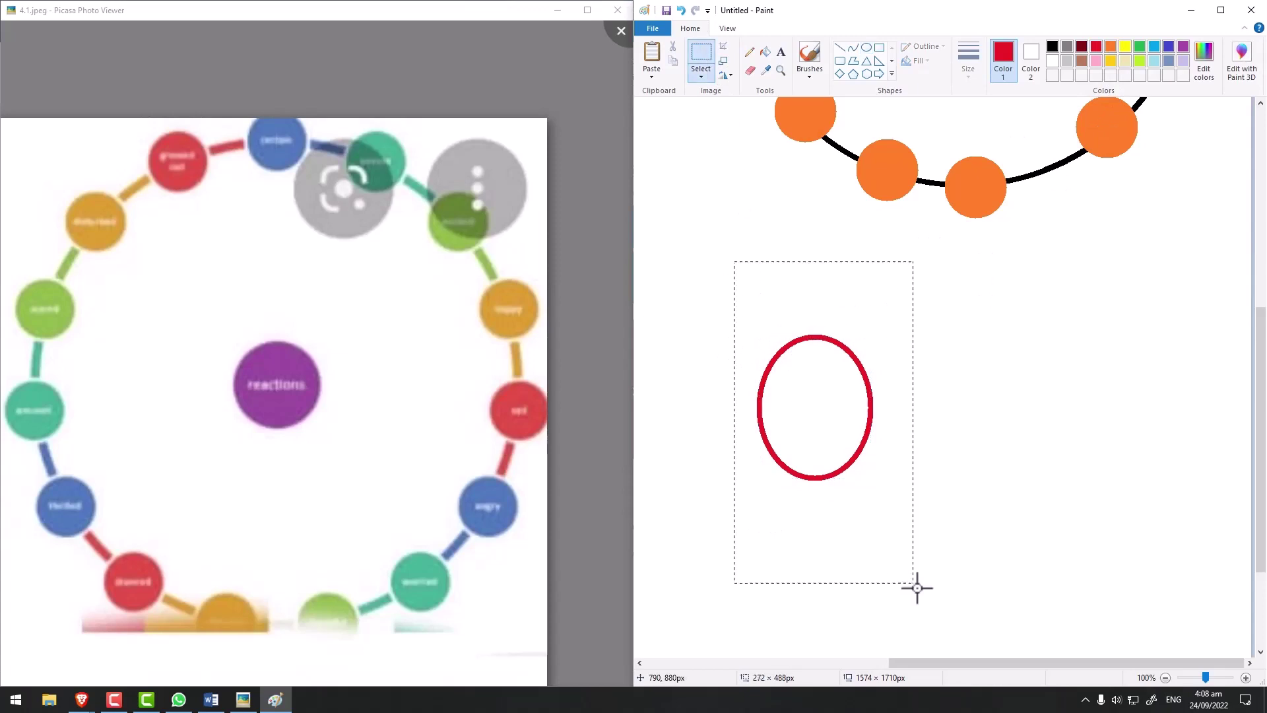
{"action": "left_click", "coordinate": [651, 56]}
{"action": "left_click_drag", "start_coordinate": [767, 284], "coordinate": [1064, 262]}
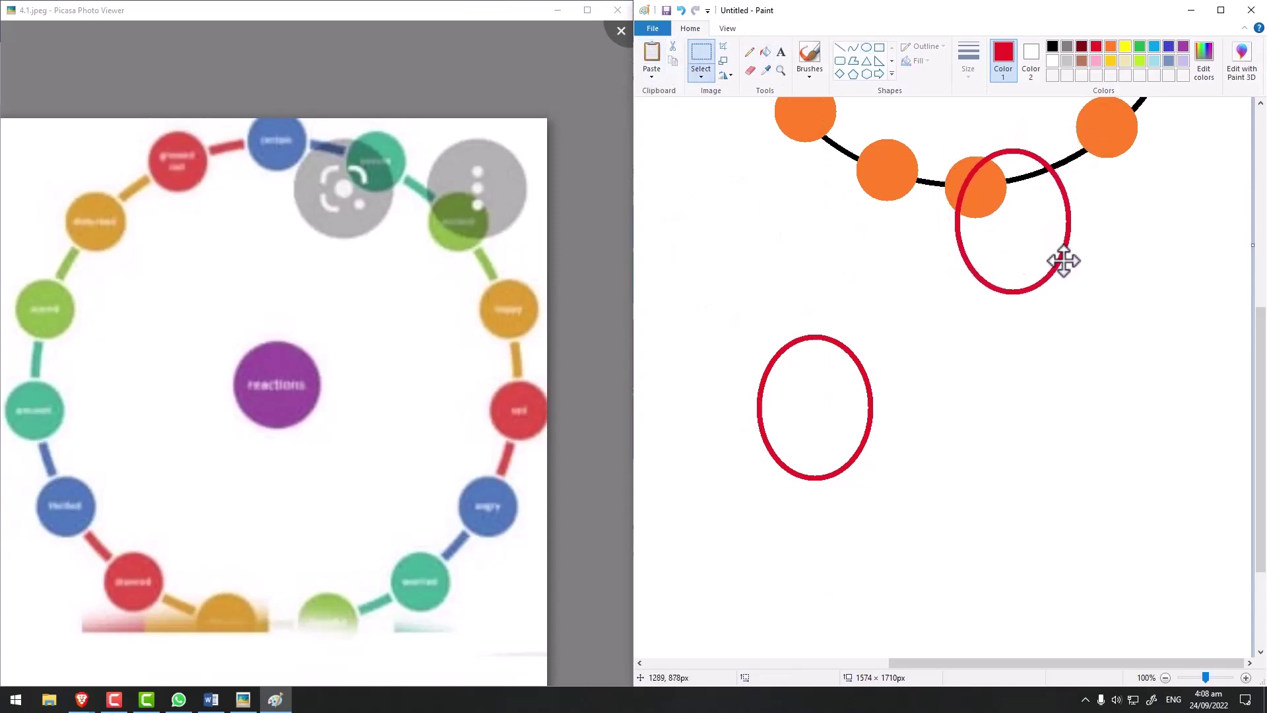
{"action": "left_click", "coordinate": [707, 74]}
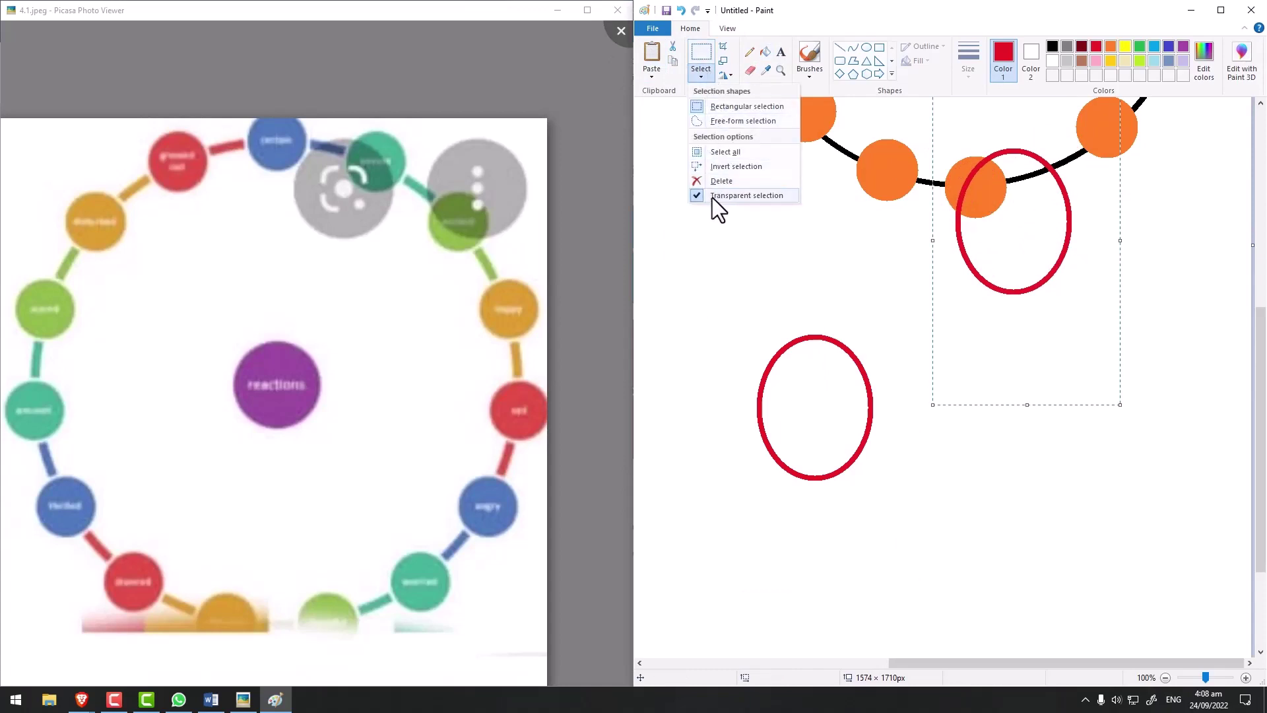
{"action": "left_click", "coordinate": [733, 195]}
{"action": "mouse_move", "coordinate": [1012, 205]}
{"action": "left_mouse_down"}
{"action": "mouse_move", "coordinate": [877, 170]}
{"action": "mouse_move", "coordinate": [1055, 186]}
{"action": "mouse_move", "coordinate": [699, 196]}
{"action": "mouse_move", "coordinate": [976, 295]}
{"action": "mouse_move", "coordinate": [983, 231]}
{"action": "left_mouse_up"}
{"action": "left_click", "coordinate": [701, 75]}
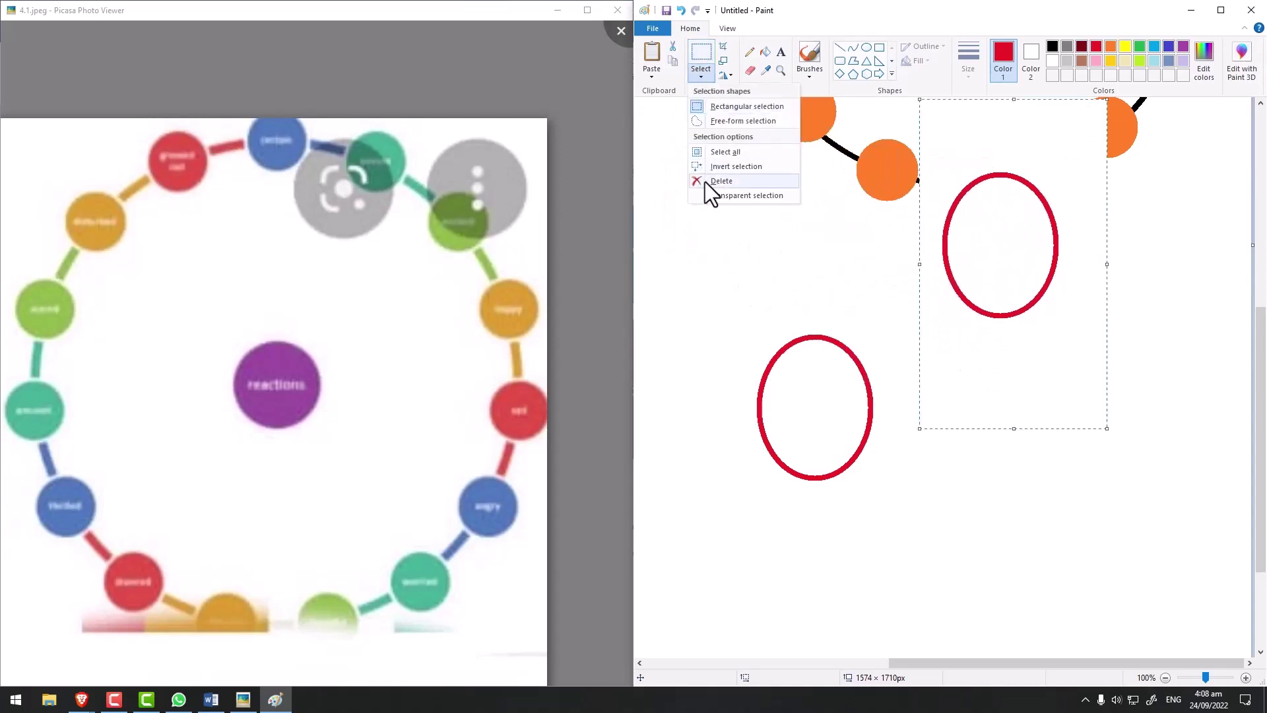
{"action": "left_click", "coordinate": [739, 195]}
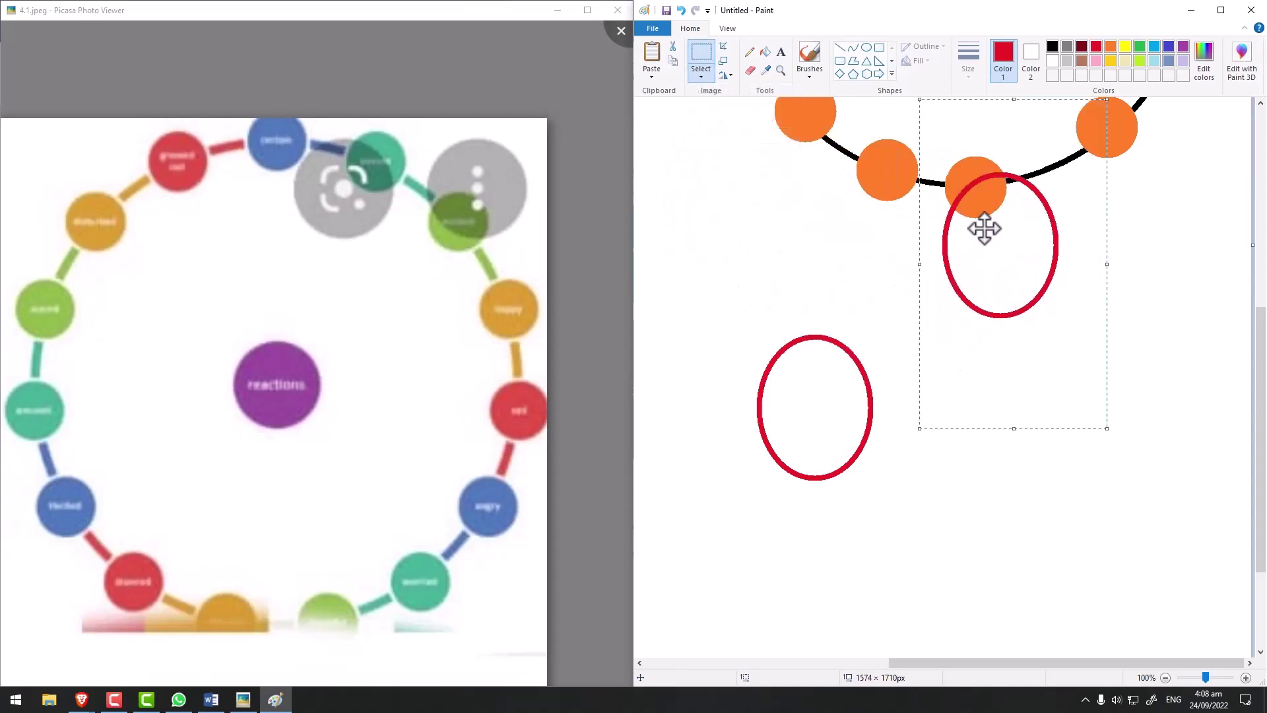
{"action": "mouse_move", "coordinate": [958, 228]}
{"action": "left_mouse_down"}
{"action": "mouse_move", "coordinate": [953, 192]}
{"action": "mouse_move", "coordinate": [721, 128]}
{"action": "mouse_move", "coordinate": [950, 424]}
{"action": "mouse_move", "coordinate": [985, 437]}
{"action": "mouse_move", "coordinate": [951, 389]}
{"action": "left_mouse_up"}
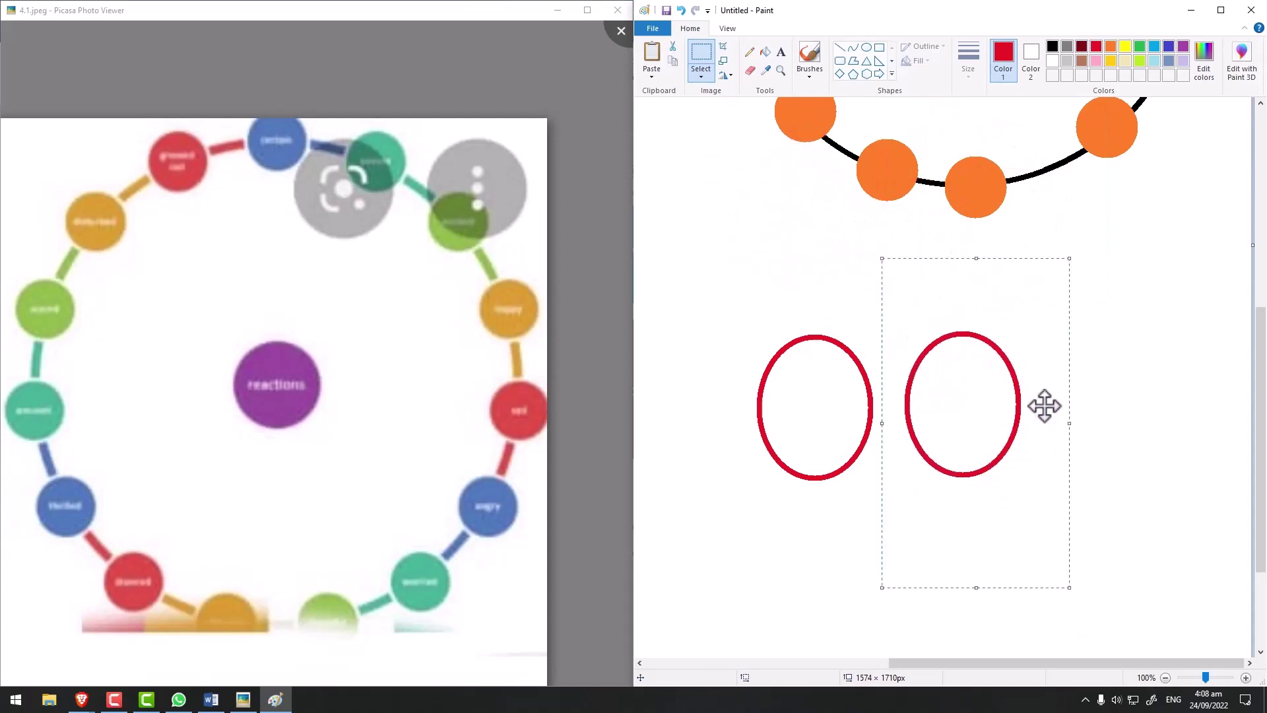
{"action": "key", "text": "Delete"}
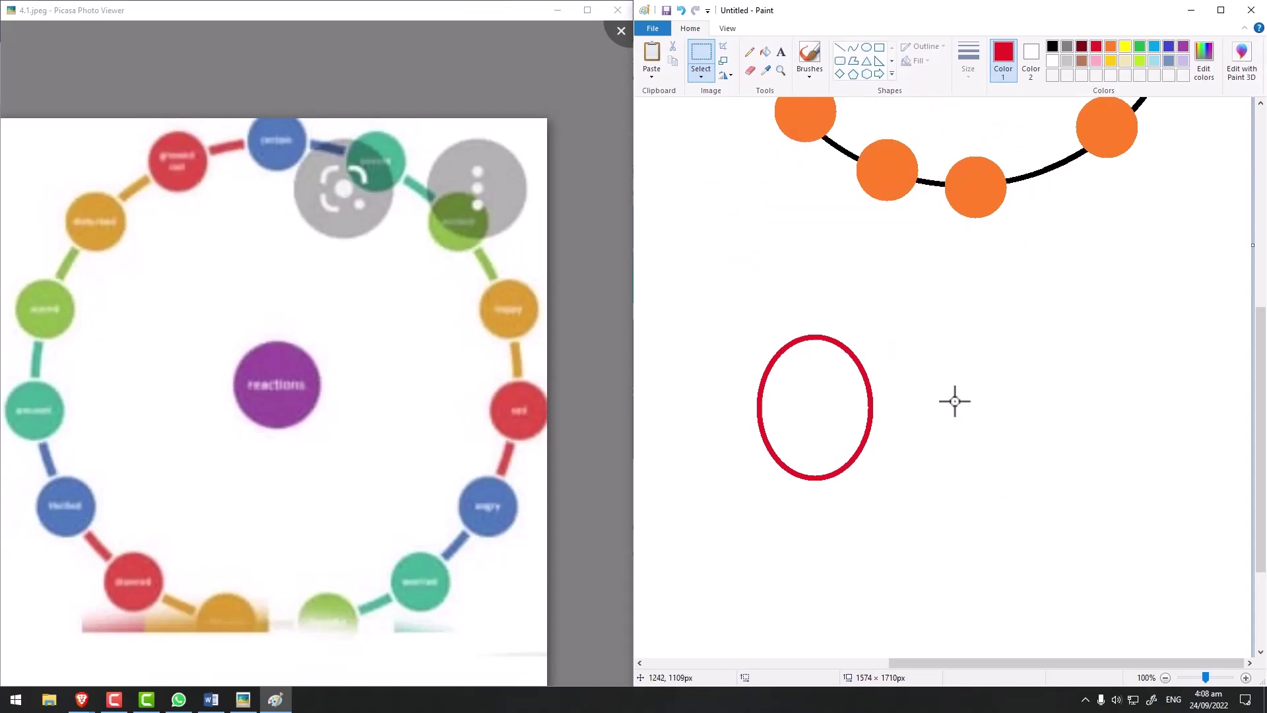
{"action": "left_click_drag", "start_coordinate": [752, 307], "coordinate": [955, 554]}
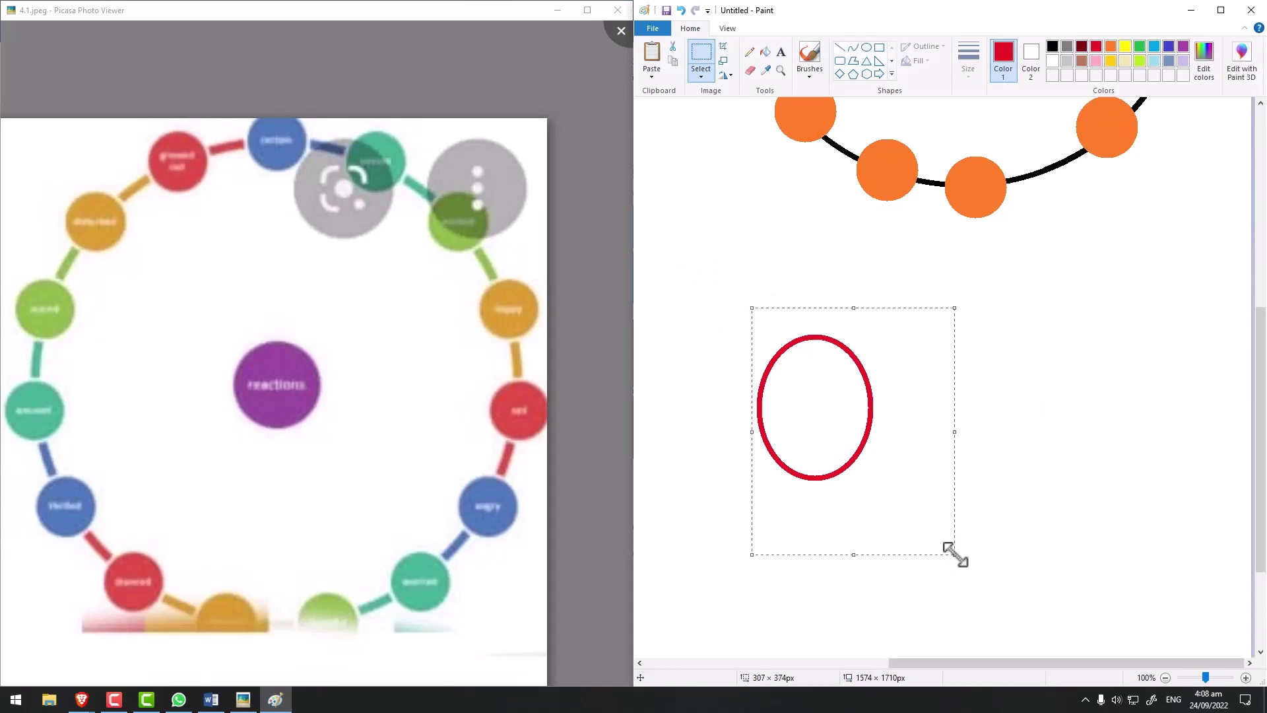
{"action": "key", "text": "Delete"}
{"action": "scroll", "coordinate": [905, 402], "scroll_direction": "up", "scroll_amount": 5}
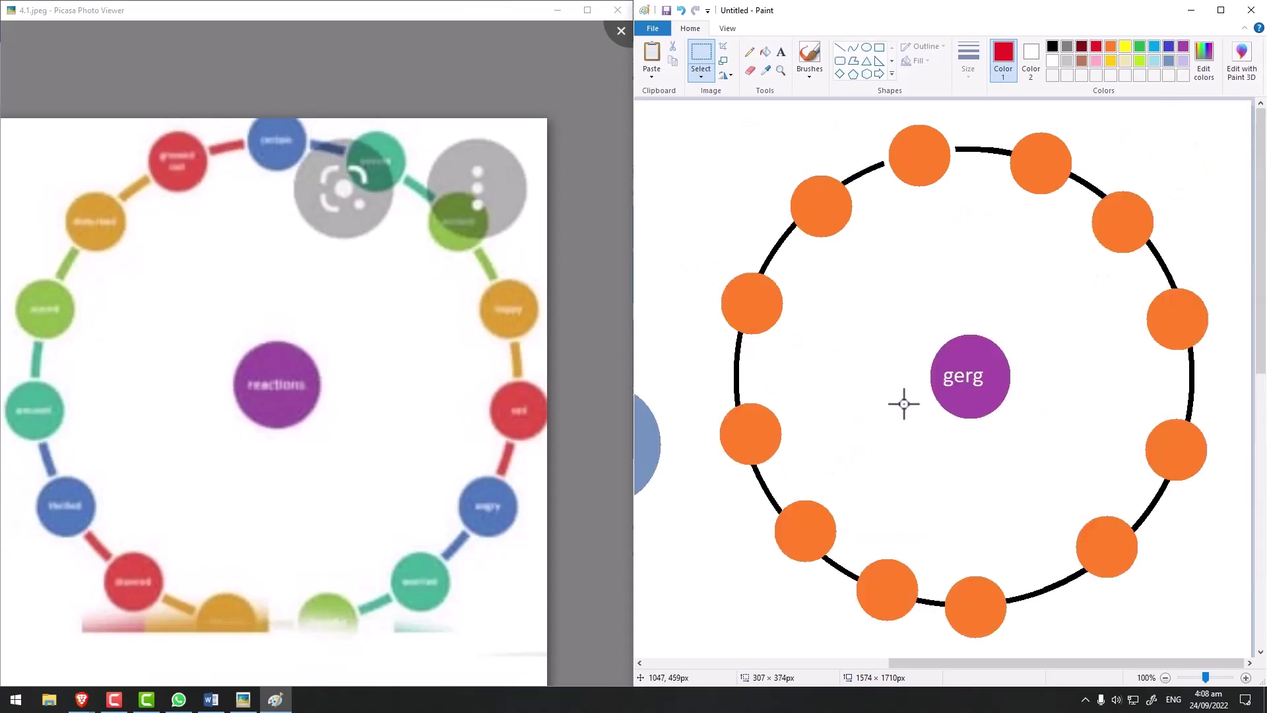
{"action": "scroll", "coordinate": [891, 405], "scroll_direction": "down", "scroll_amount": 2}
- Try a red 'asd' label on the upper-left node, undo it, and set text colour white
{"action": "left_click", "coordinate": [781, 51]}
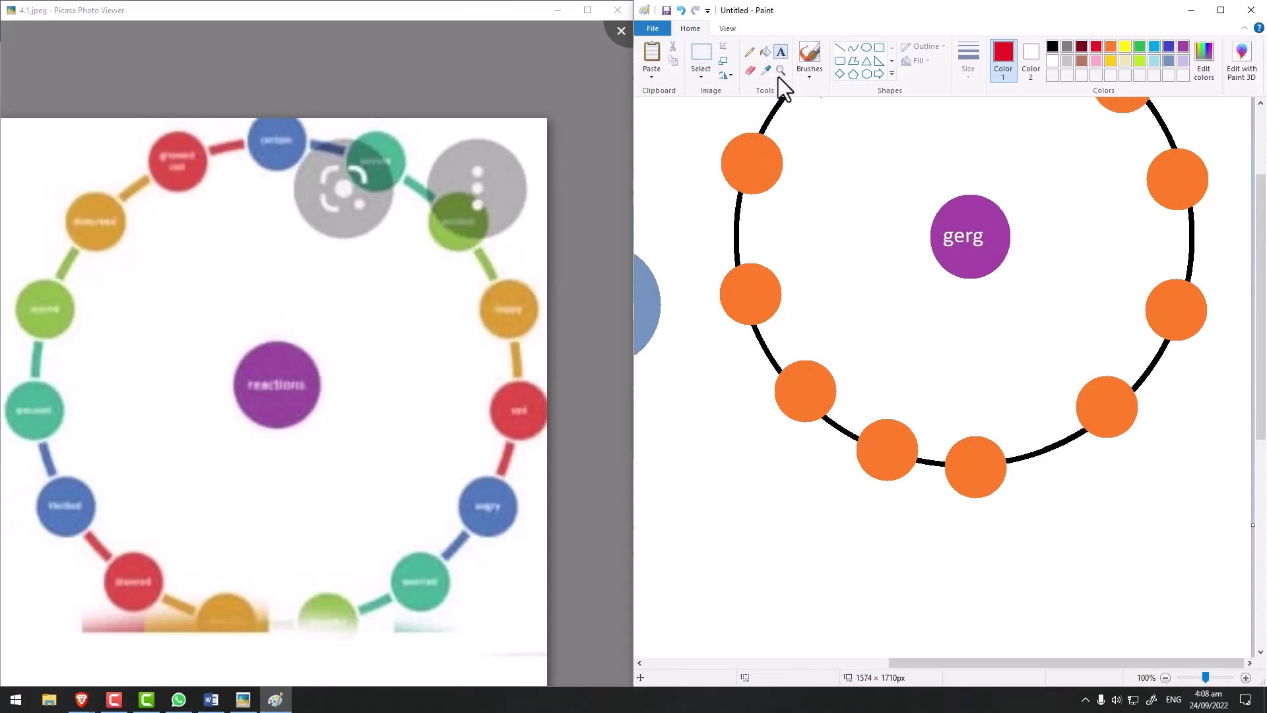
{"action": "scroll", "coordinate": [814, 281], "scroll_direction": "up", "scroll_amount": 2}
{"action": "left_click", "coordinate": [807, 198]}
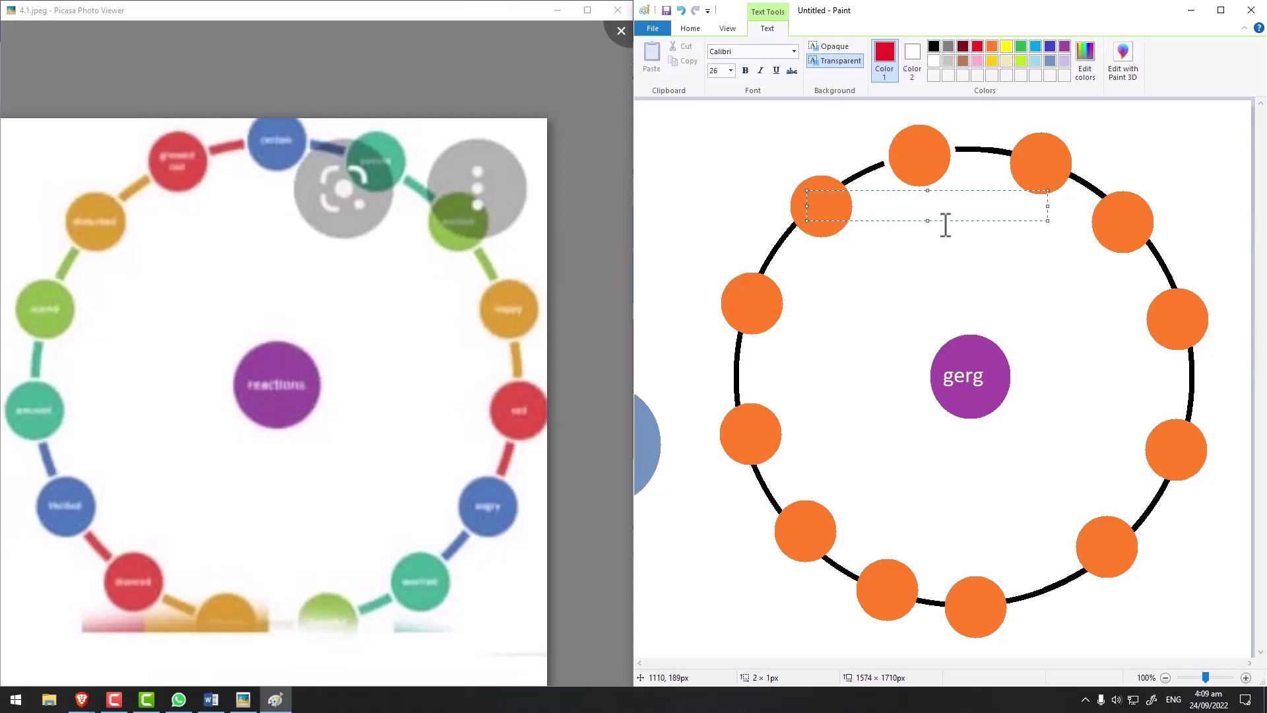
{"action": "type", "text": "asd"}
{"action": "left_click", "coordinate": [964, 173]}
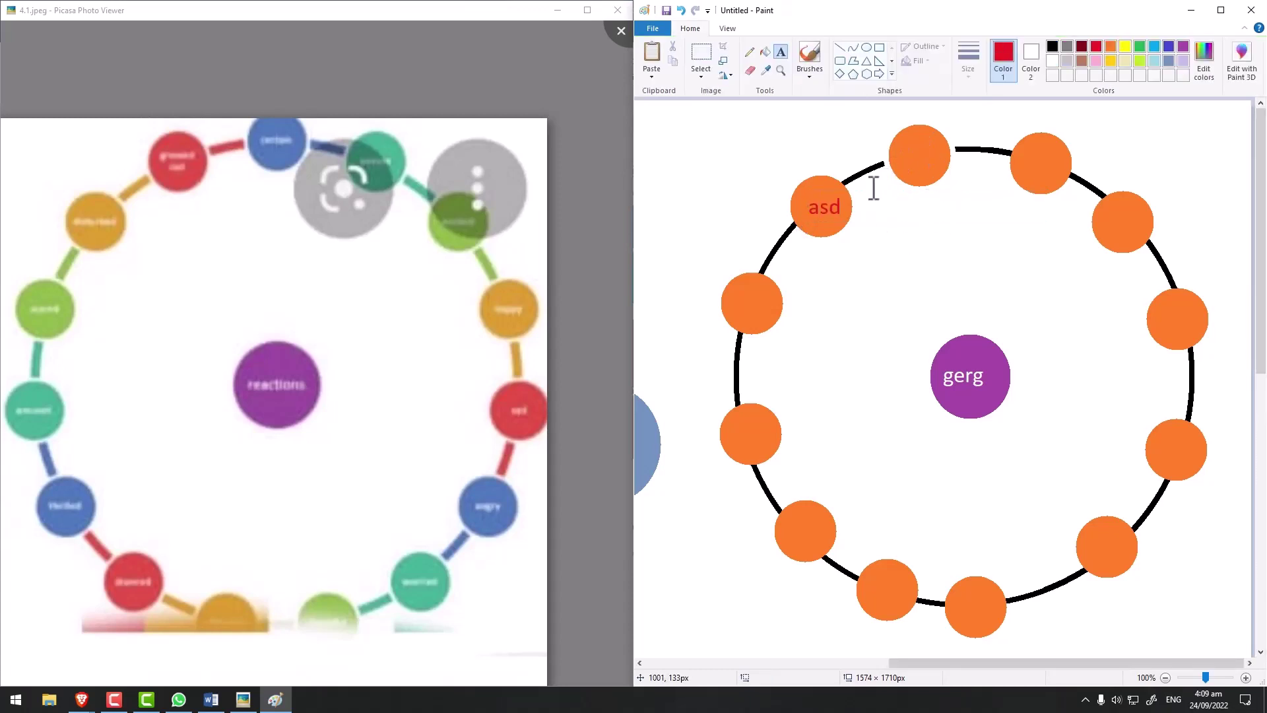
{"action": "key", "text": "ctrl+z"}
{"action": "left_click", "coordinate": [1055, 62]}
- Label the left-side orange nodes in white with d, d, s and v
{"action": "left_click", "coordinate": [904, 140]}
{"action": "type", "text": "as"}
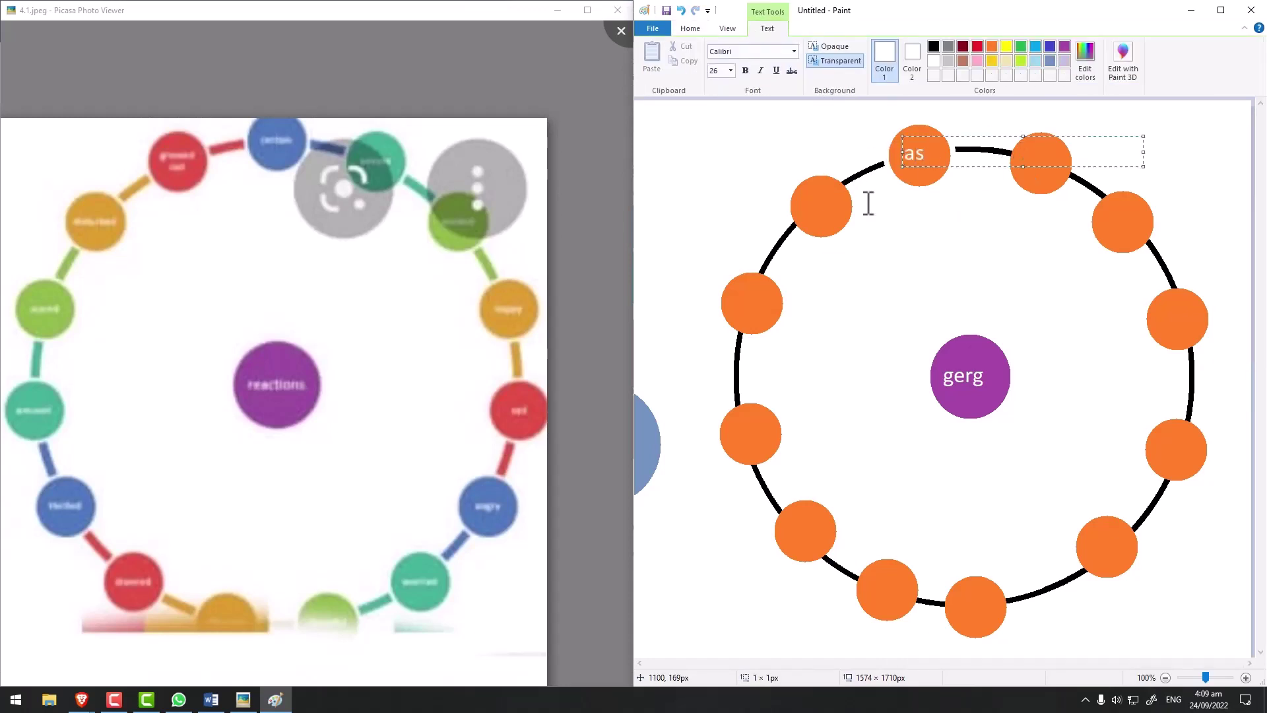
{"action": "left_click", "coordinate": [811, 193]}
{"action": "type", "text": "ds"}
{"action": "left_click", "coordinate": [742, 293]}
{"action": "type", "text": "d"}
{"action": "left_click", "coordinate": [748, 420]}
{"action": "type", "text": "s"}
{"action": "left_click", "coordinate": [804, 536]}
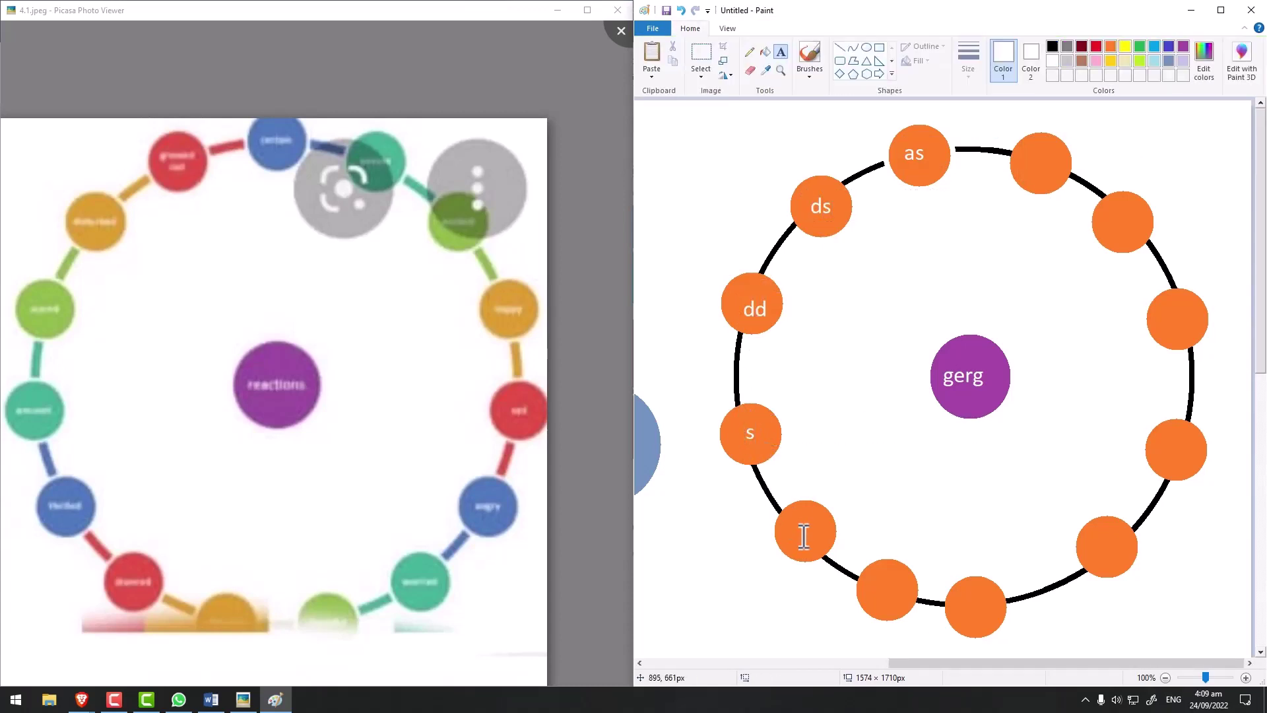
{"action": "left_click", "coordinate": [798, 518]}
{"action": "type", "text": "v"}
- Label the bottom, lower-right and right orange nodes d, asd and asd
{"action": "left_click", "coordinate": [882, 576]}
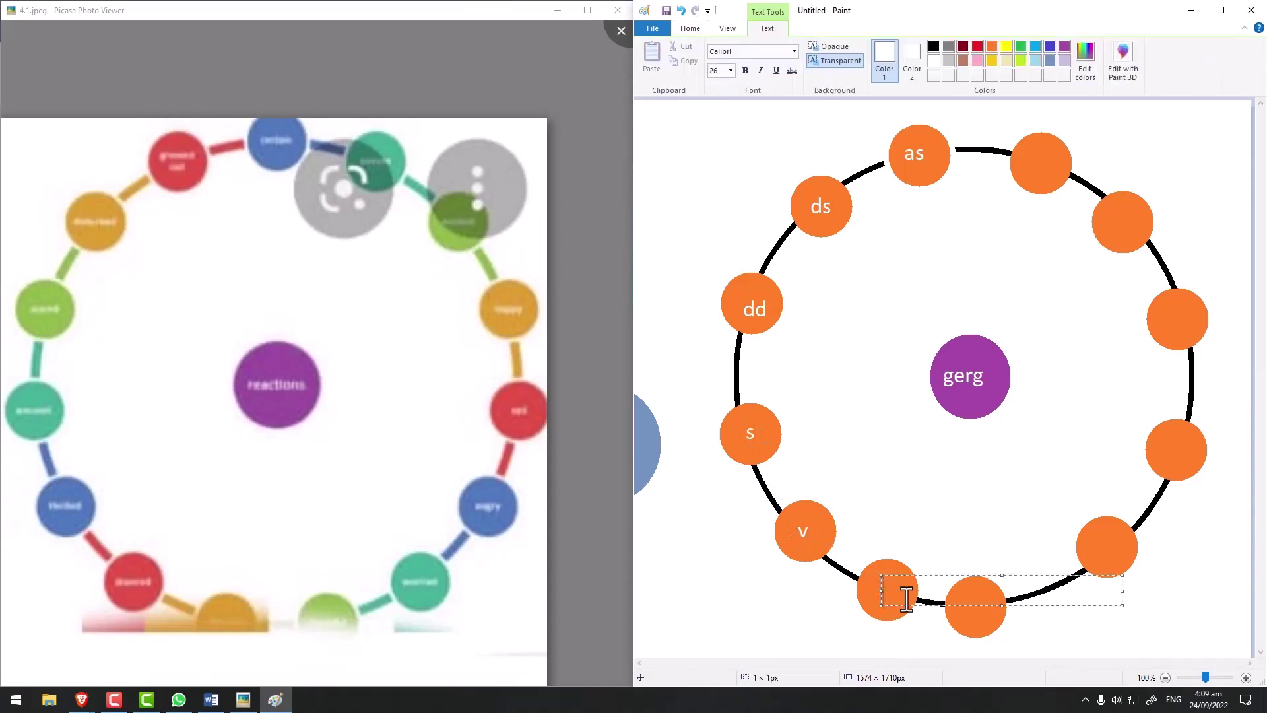
{"action": "type", "text": "d"}
{"action": "left_click", "coordinate": [1114, 532]}
{"action": "type", "text": "s"}
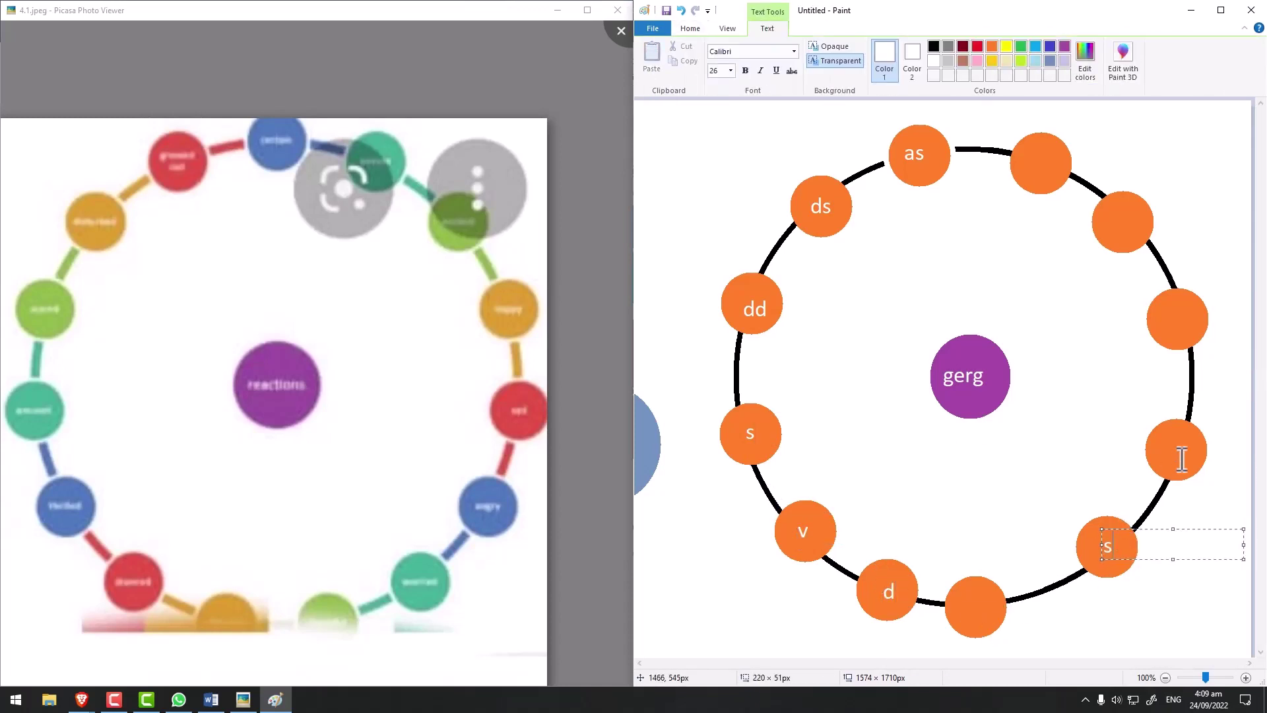
{"action": "left_click", "coordinate": [1179, 434]}
{"action": "type", "text": "asd"}
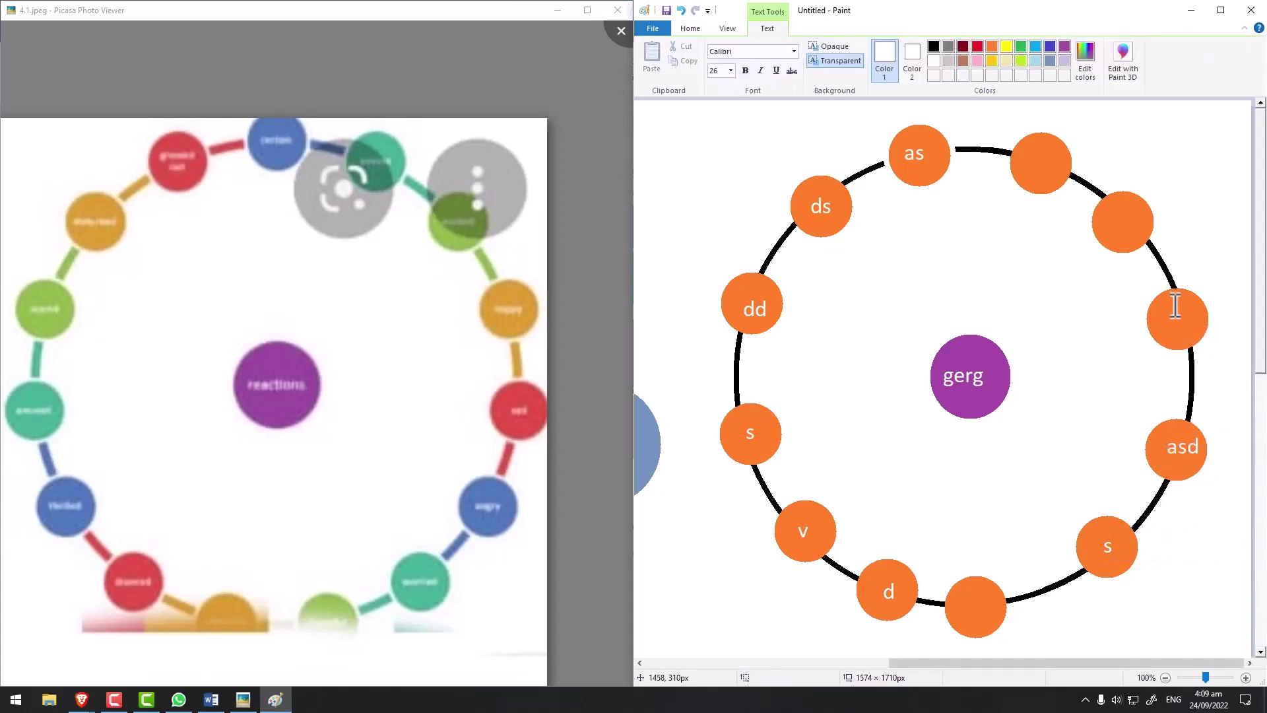
{"action": "left_click", "coordinate": [1170, 319]}
{"action": "type", "text": "asd"}
{"action": "left_click", "coordinate": [1124, 226]}
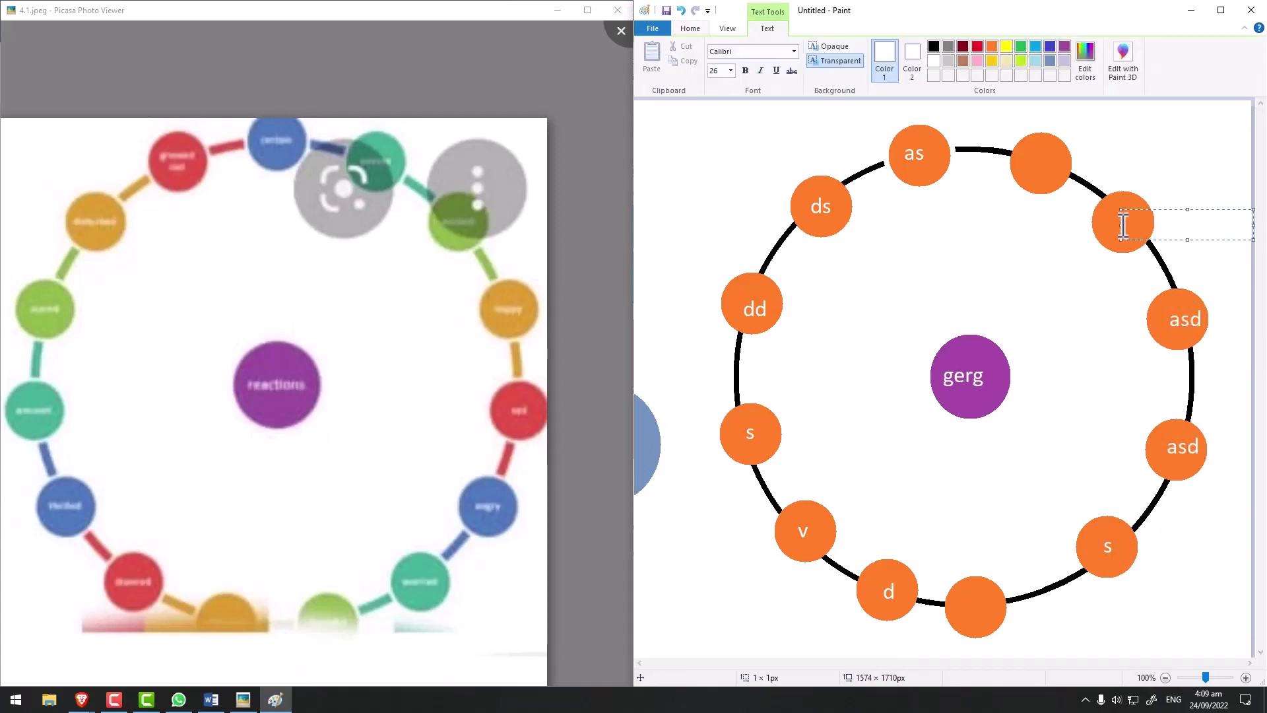
{"action": "type", "text": "d"}
- Centre the upper-right d label and add asd labels on the top-right and bottom circles
{"action": "left_click_drag", "start_coordinate": [1147, 210], "coordinate": [1137, 208]}
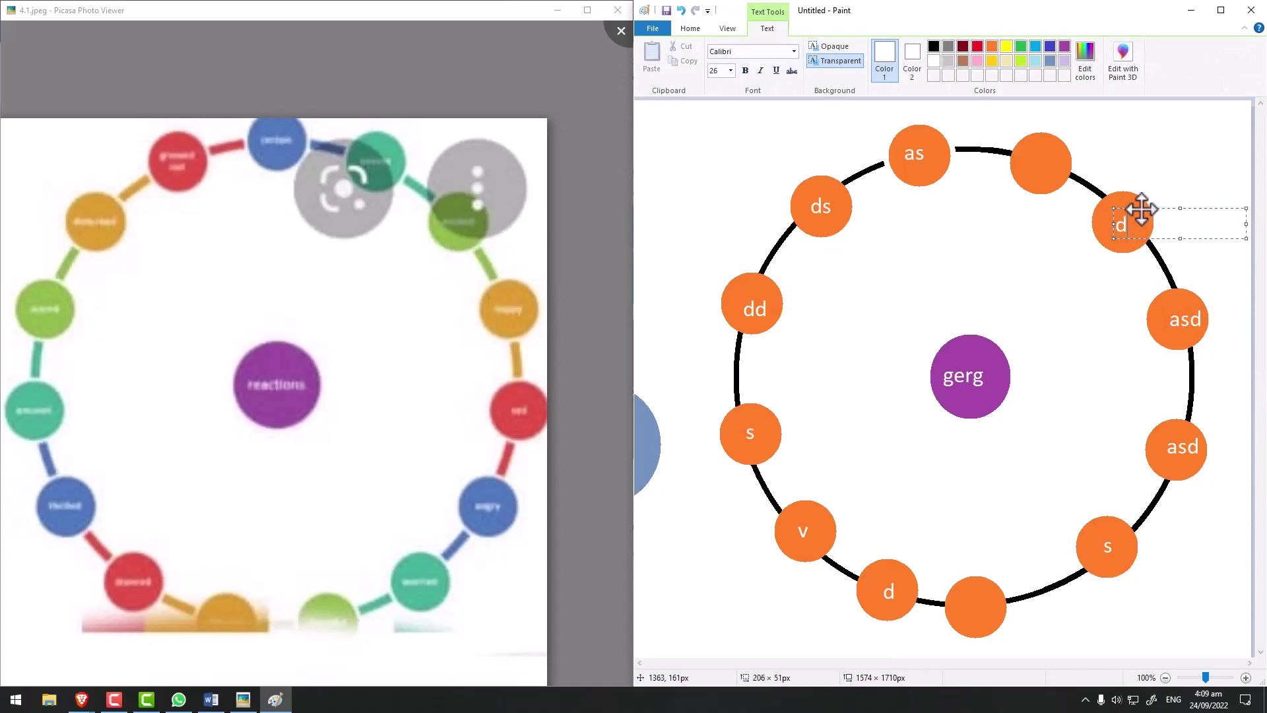
{"action": "left_click", "coordinate": [1041, 162]}
{"action": "left_click", "coordinate": [1028, 145]}
{"action": "type", "text": "asd"}
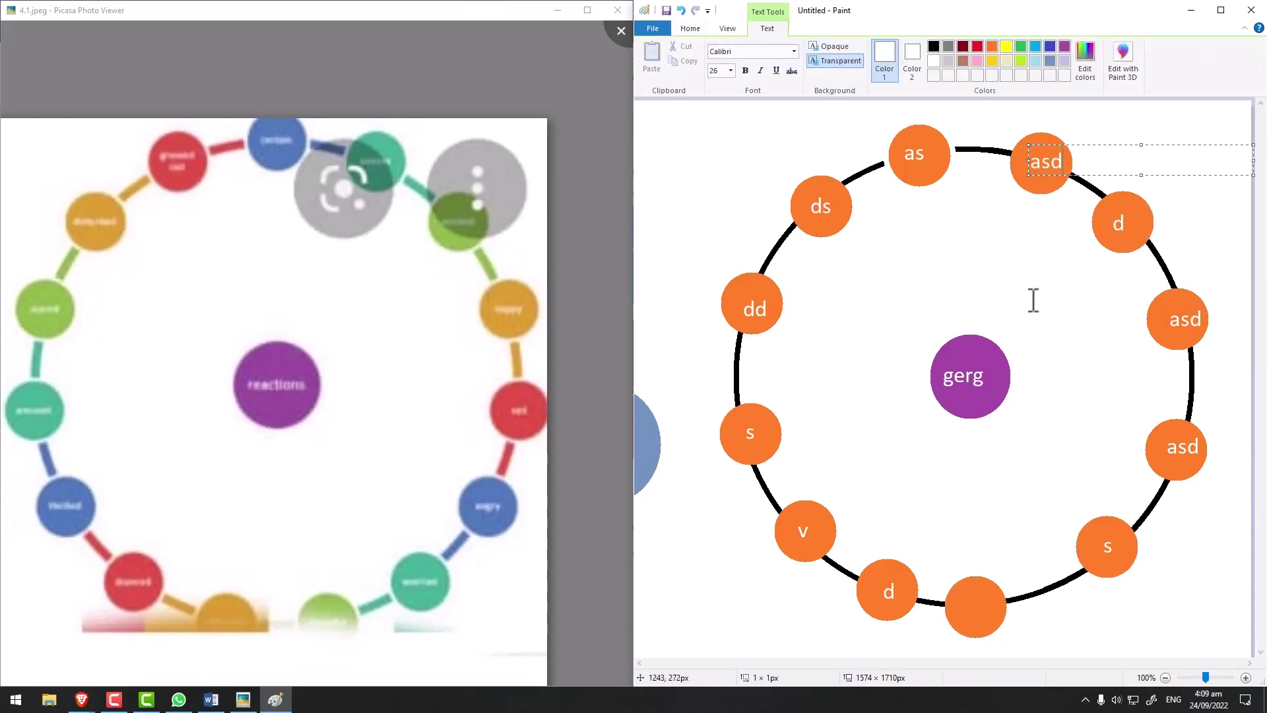
{"action": "left_click", "coordinate": [969, 607]}
{"action": "type", "text": "asd"}
{"action": "left_click_drag", "start_coordinate": [990, 589], "coordinate": [986, 587]}
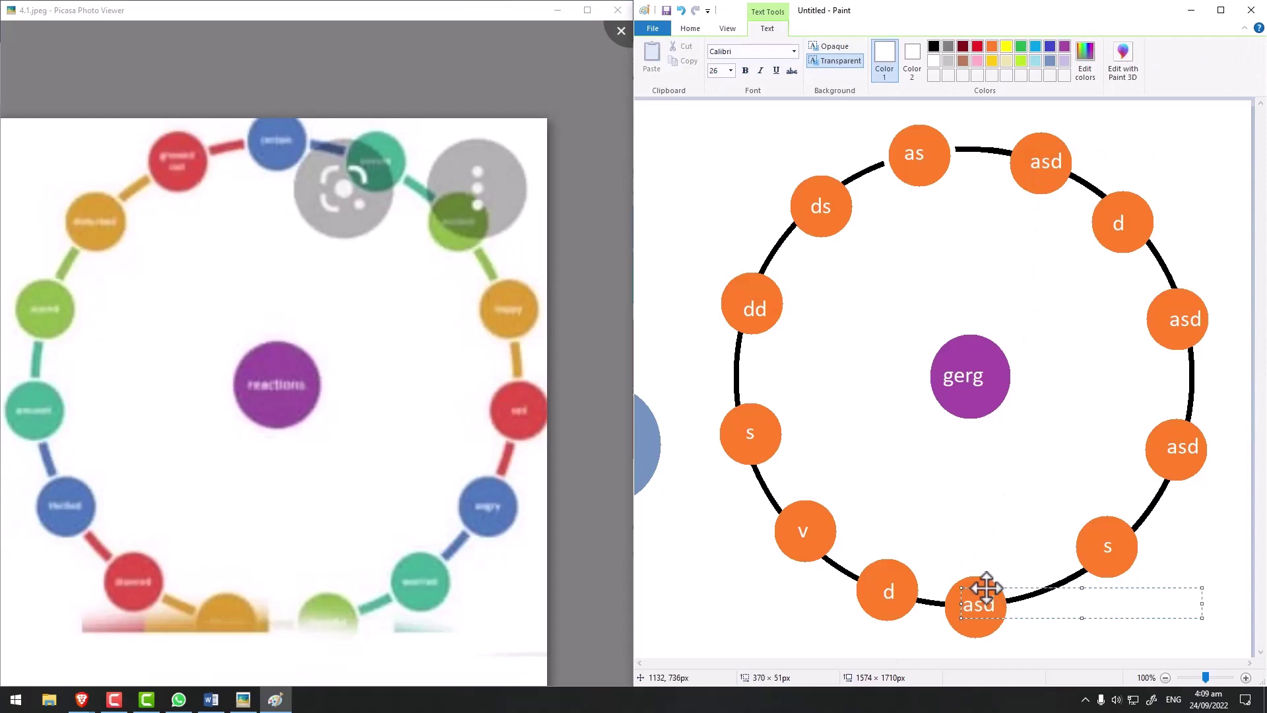
{"action": "left_click", "coordinate": [686, 29]}
- Select the entire labelled ring diagram with a rectangular selection
{"action": "left_click", "coordinate": [700, 58]}
{"action": "left_click_drag", "start_coordinate": [733, 113], "coordinate": [1243, 642]}
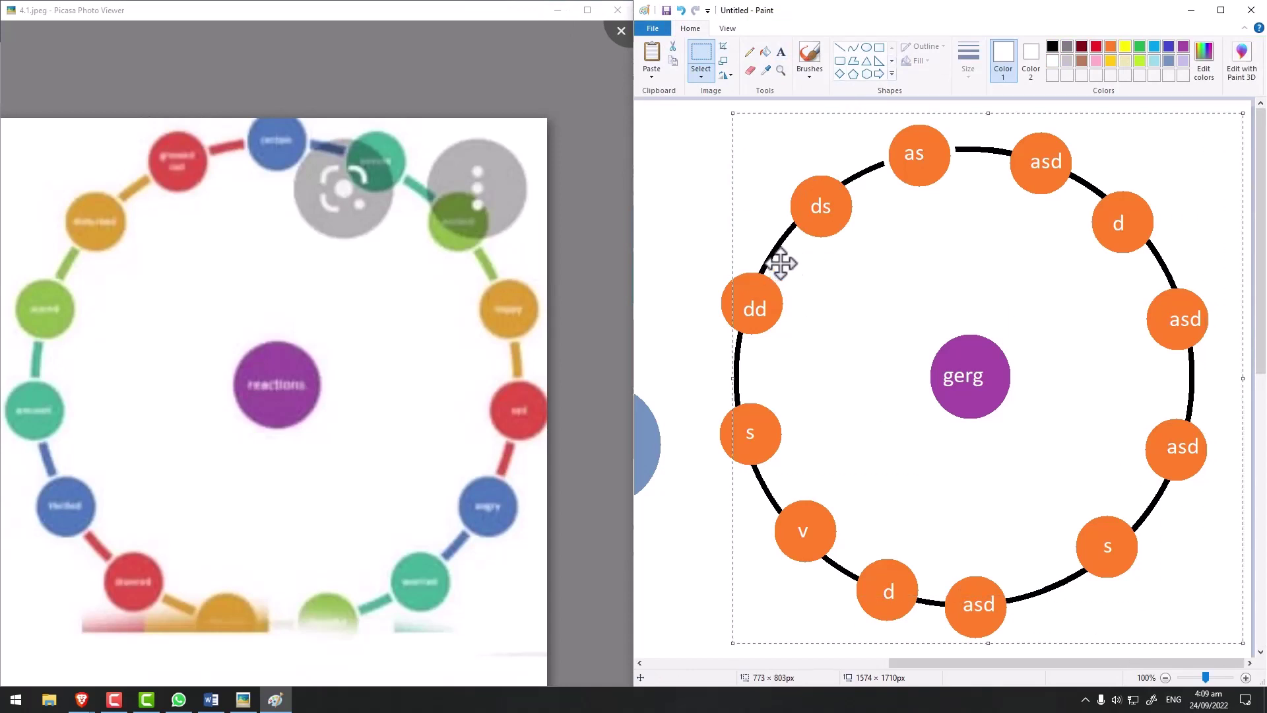
{"action": "left_click", "coordinate": [710, 118]}
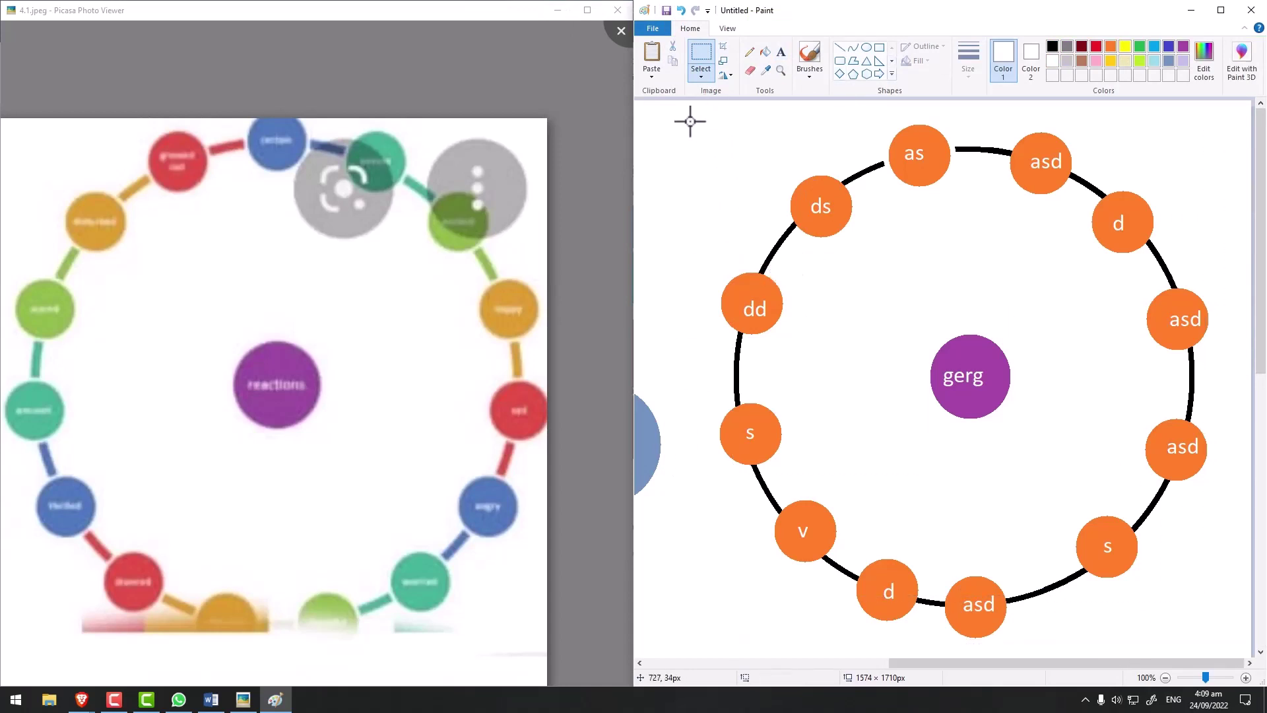
{"action": "left_click_drag", "start_coordinate": [686, 117], "coordinate": [1229, 653]}
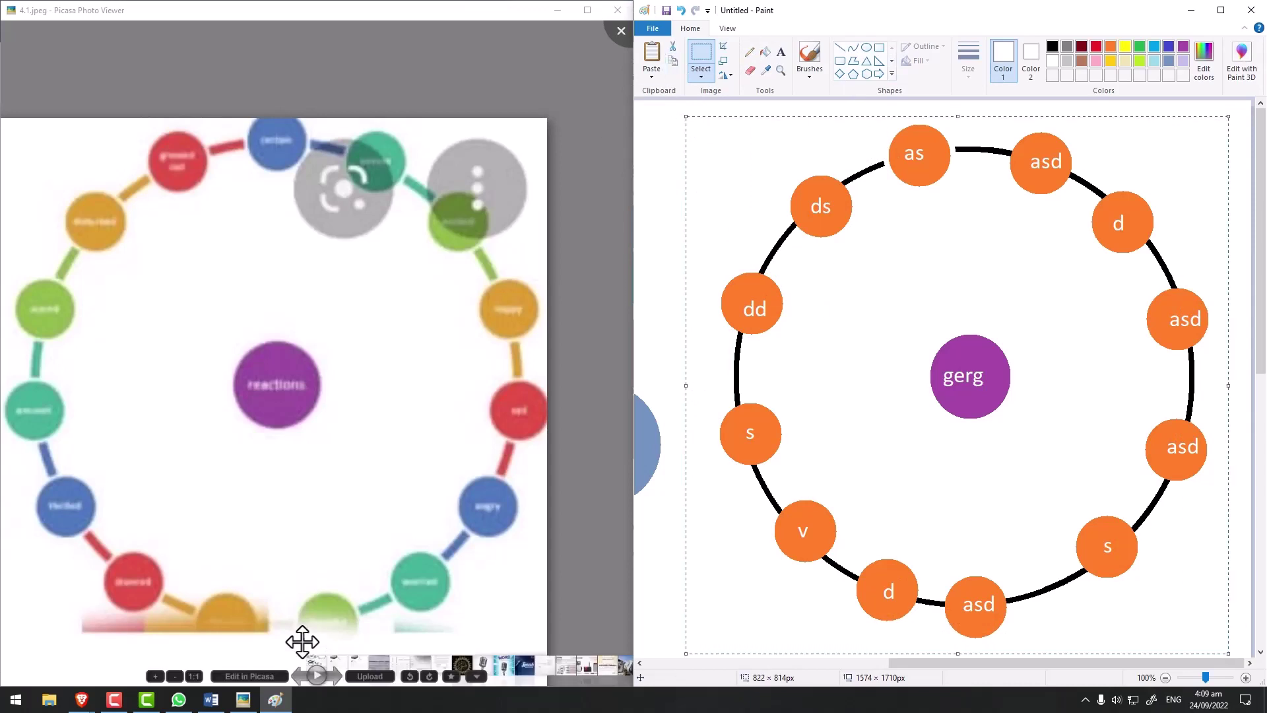
- Paste the orange ring diagram into the Word document below the reference picture
{"action": "left_click", "coordinate": [276, 700]}
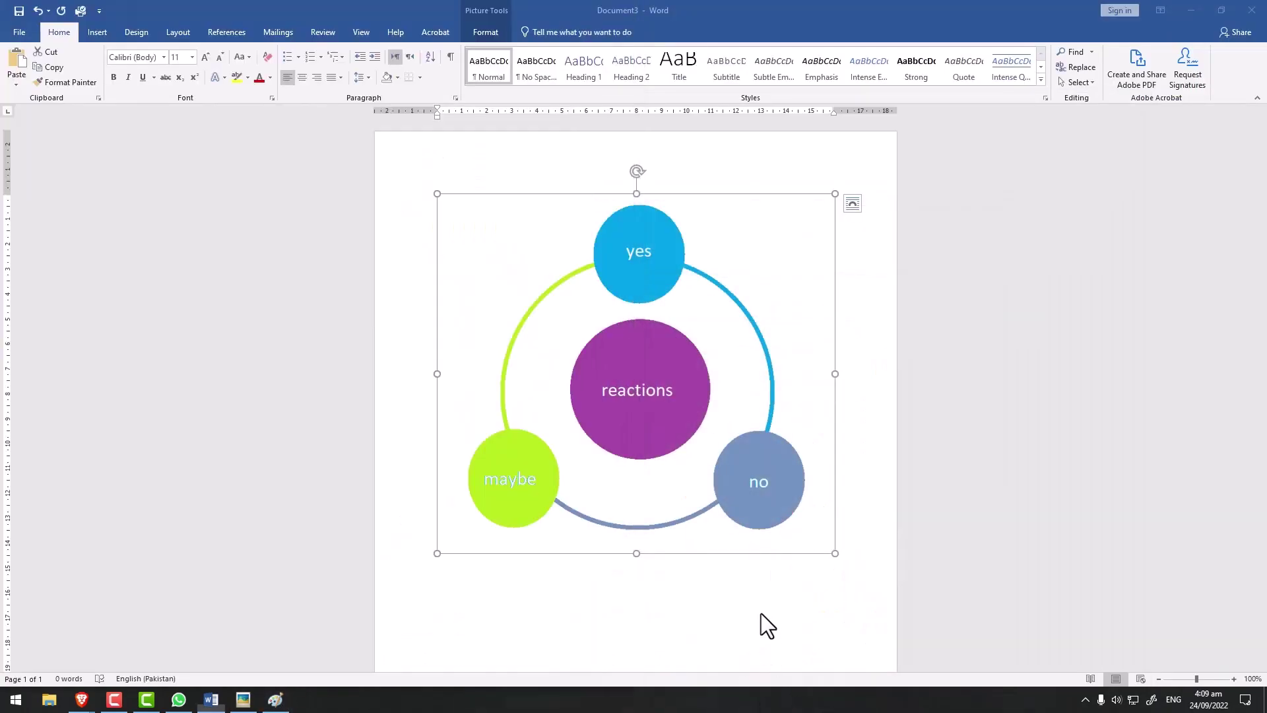
{"action": "scroll", "coordinate": [763, 622], "scroll_direction": "down", "scroll_amount": 5}
{"action": "scroll", "coordinate": [1030, 409], "scroll_direction": "up", "scroll_amount": 3}
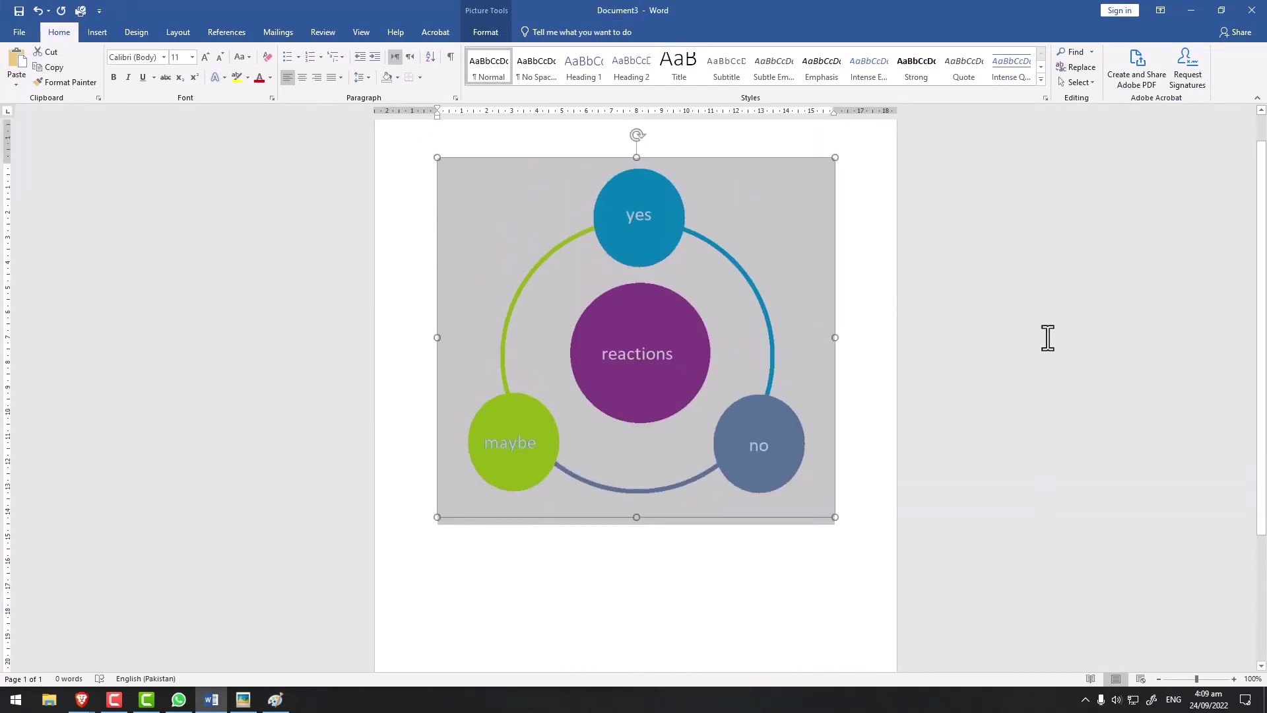
{"action": "left_click", "coordinate": [1047, 337]}
{"action": "scroll", "coordinate": [687, 320], "scroll_direction": "up", "scroll_amount": 1}
{"action": "left_click", "coordinate": [17, 58]}
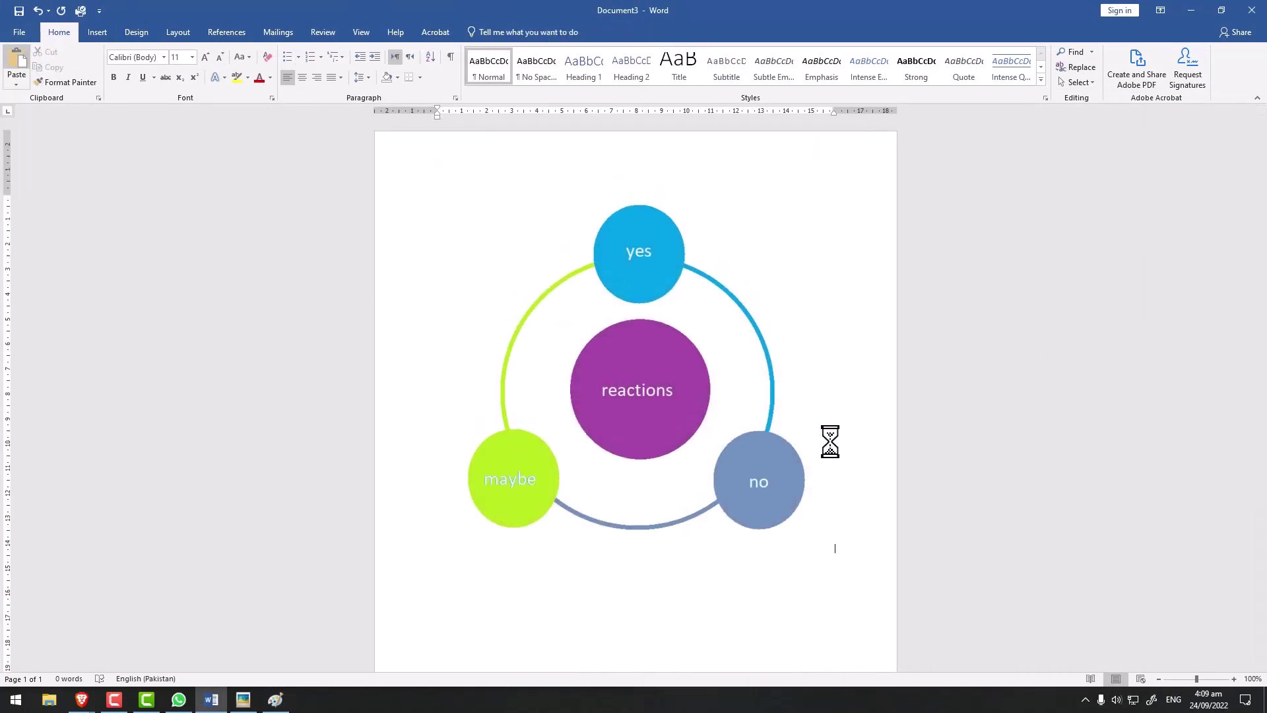
- Shrink the reference and orange diagrams to sit side by side, and snap Word right
{"action": "left_click", "coordinate": [362, 366]}
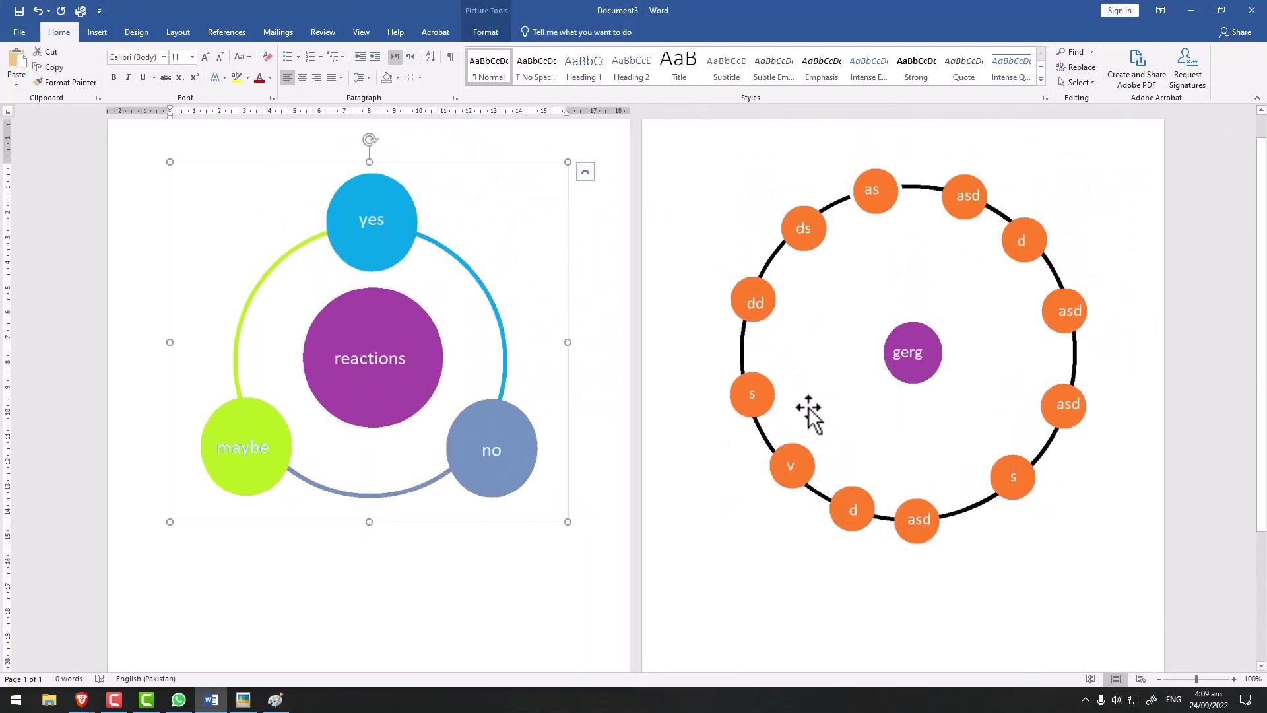
{"action": "scroll", "coordinate": [416, 475], "scroll_direction": "down", "scroll_amount": 4}
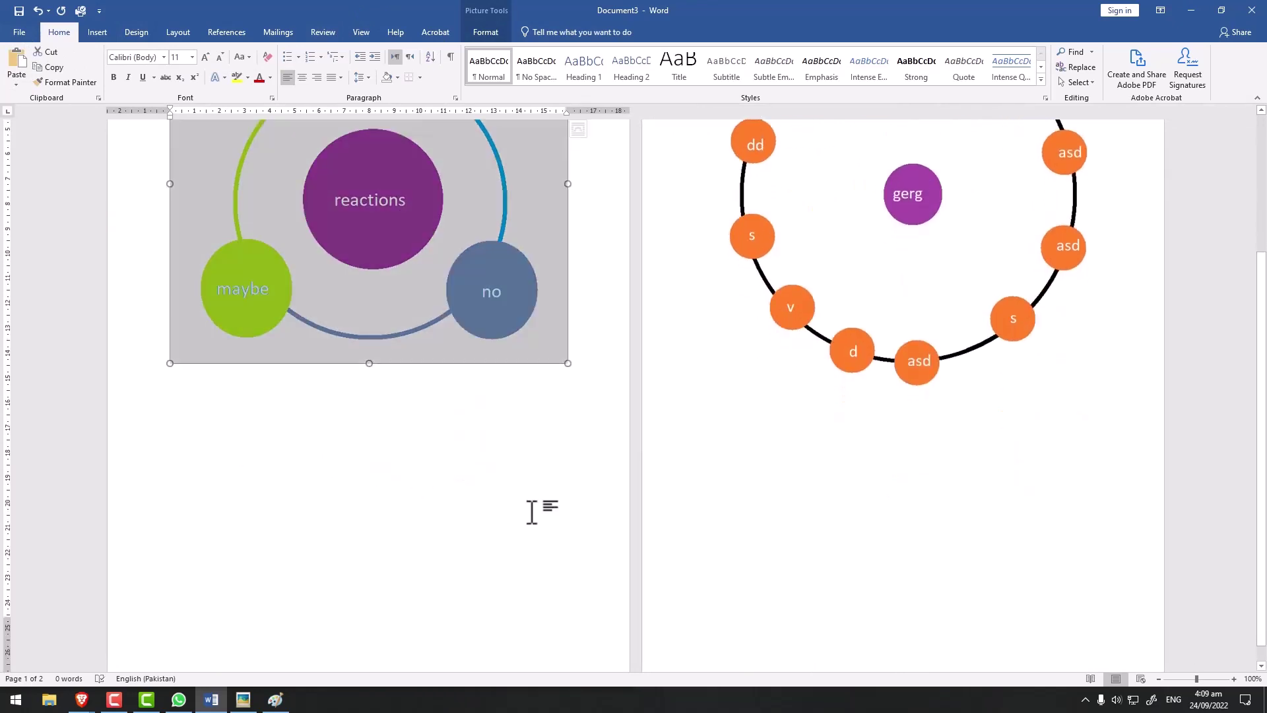
{"action": "scroll", "coordinate": [529, 512], "scroll_direction": "up", "scroll_amount": 3}
{"action": "left_click_drag", "start_coordinate": [567, 488], "coordinate": [440, 325]}
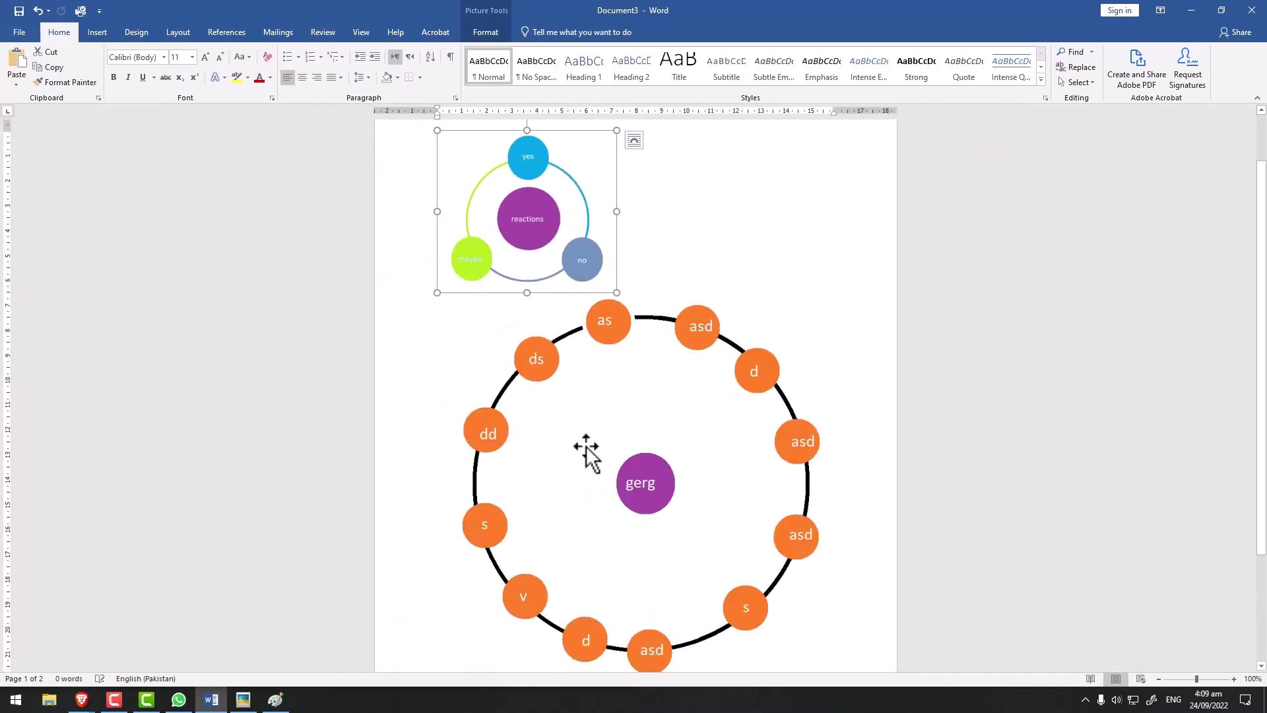
{"action": "left_click", "coordinate": [513, 597]}
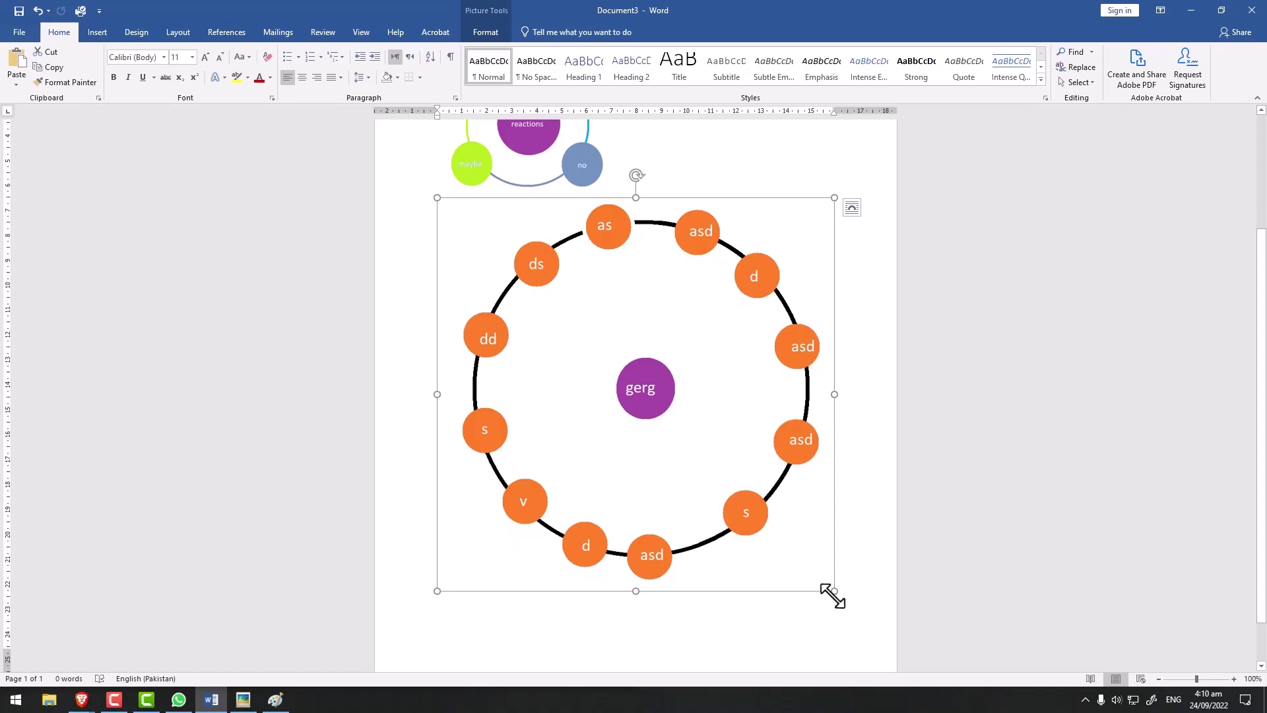
{"action": "left_click_drag", "start_coordinate": [833, 596], "coordinate": [627, 385]}
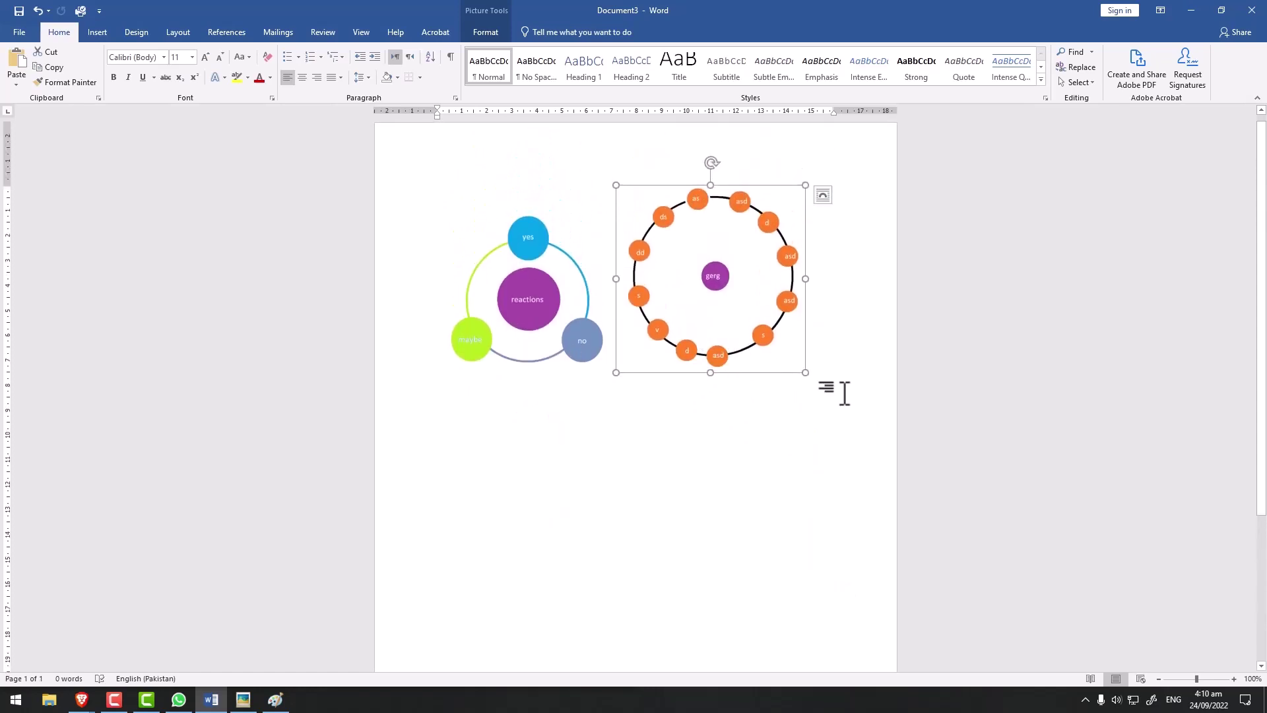
{"action": "left_click_drag", "start_coordinate": [803, 374], "coordinate": [772, 348]}
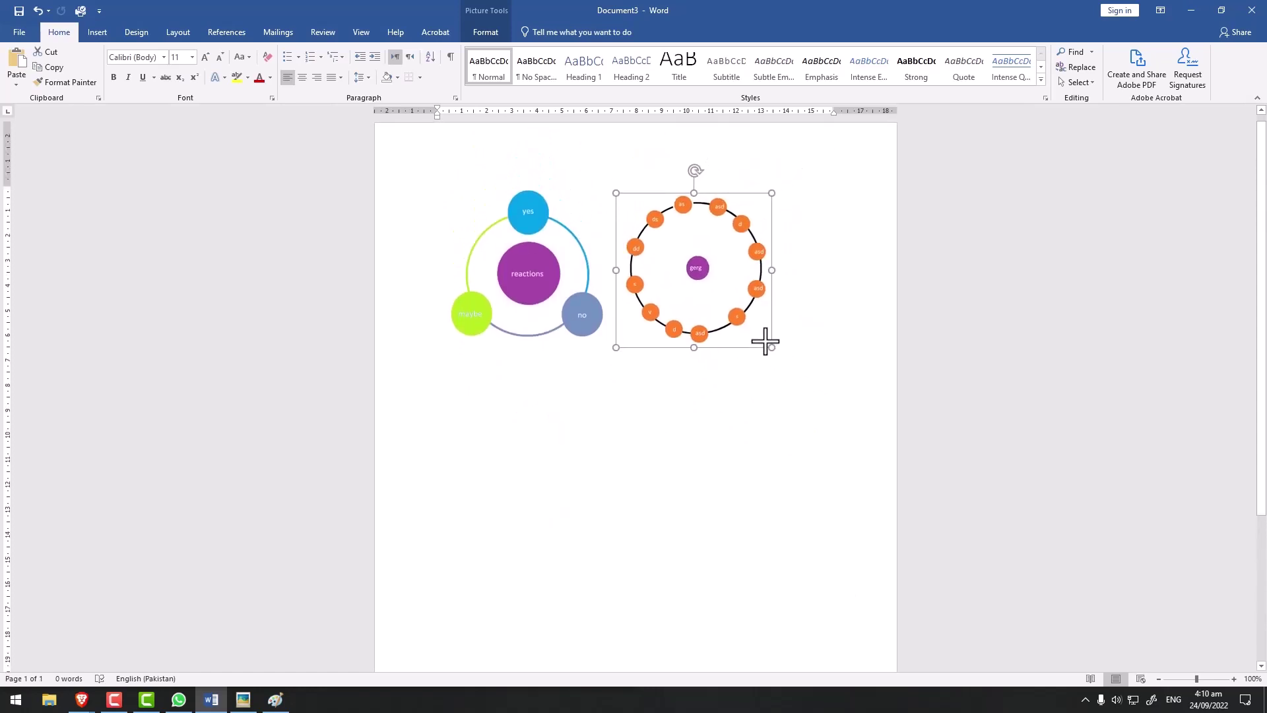
{"action": "left_click", "coordinate": [798, 411]}
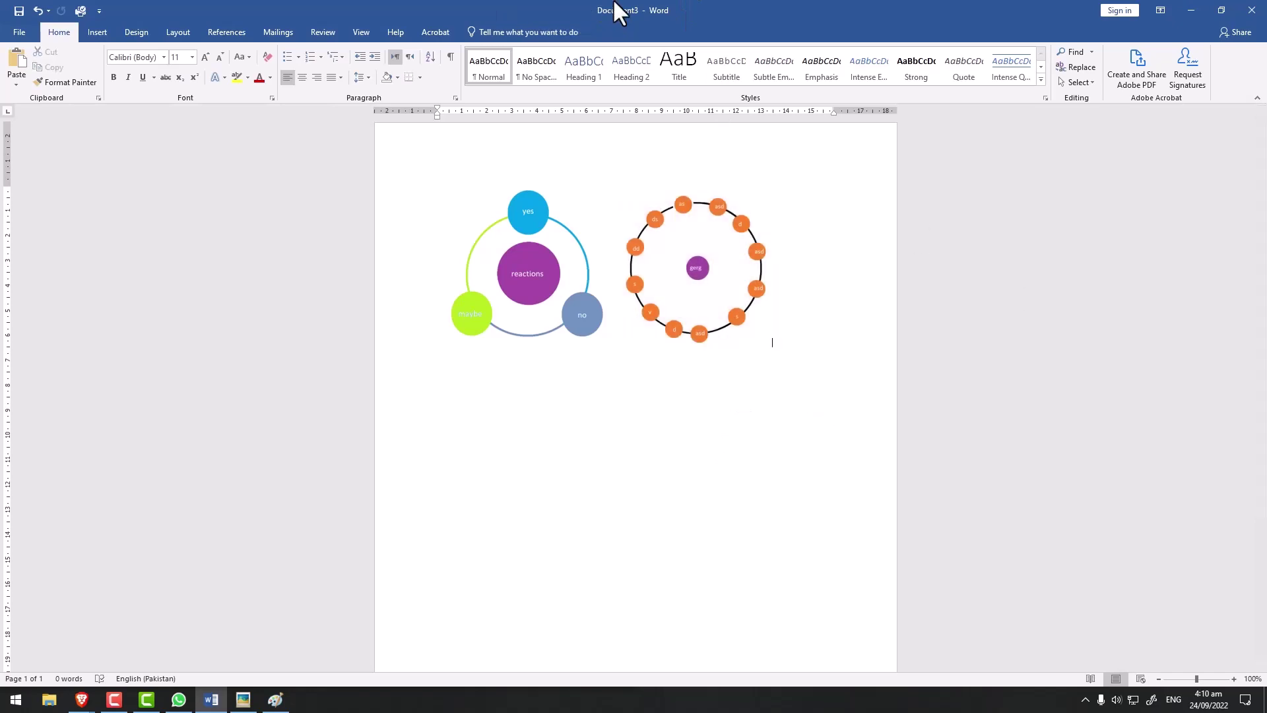
{"action": "left_click_drag", "start_coordinate": [617, 9], "coordinate": [1264, 198]}
- Zoom out the Picasa reference to see both diagrams and task text, then return to Paint
{"action": "scroll", "coordinate": [307, 433], "scroll_direction": "down", "scroll_amount": 3}
{"action": "scroll", "coordinate": [353, 667], "scroll_direction": "down", "scroll_amount": 2}
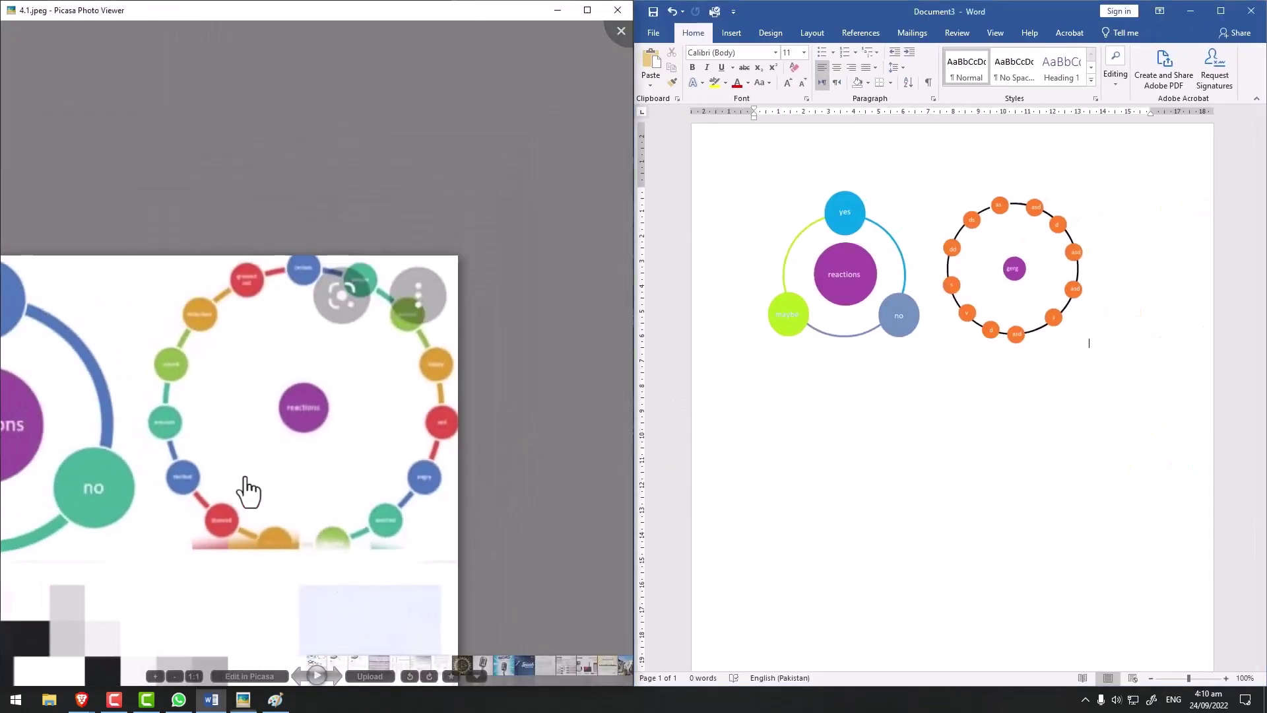
{"action": "scroll", "coordinate": [249, 486], "scroll_direction": "down", "scroll_amount": 2}
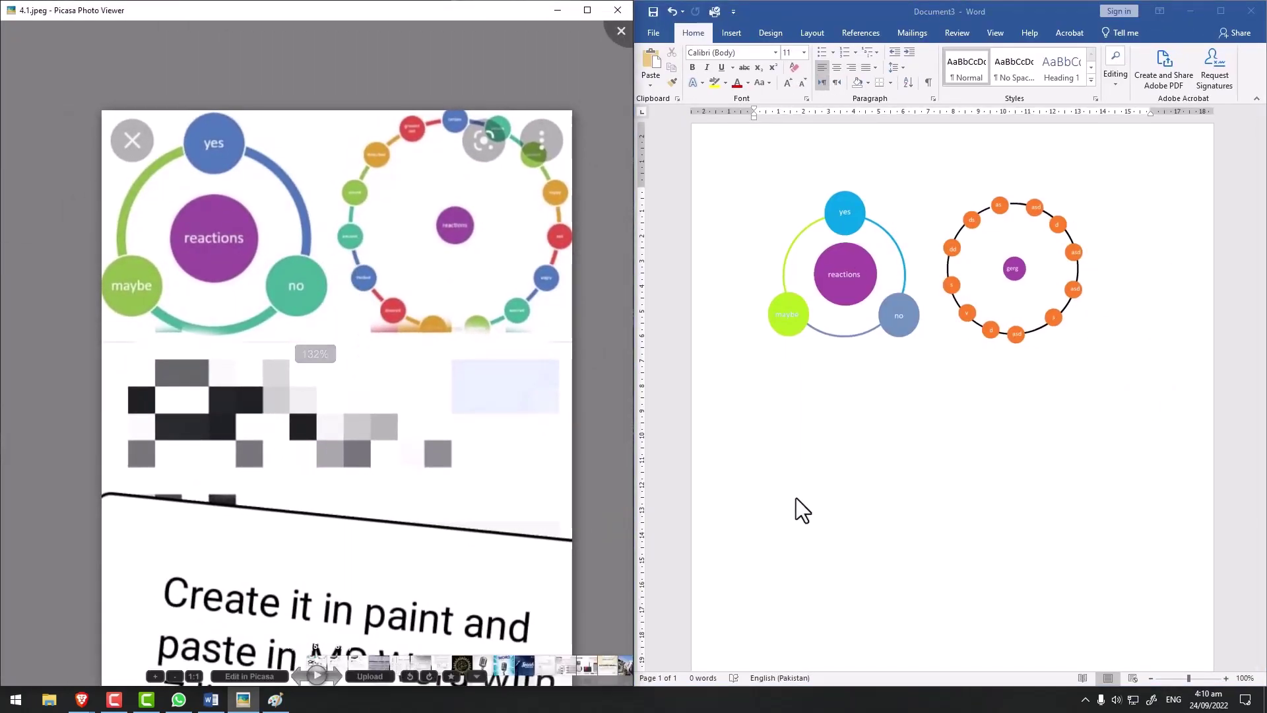
{"action": "left_click", "coordinate": [833, 502]}
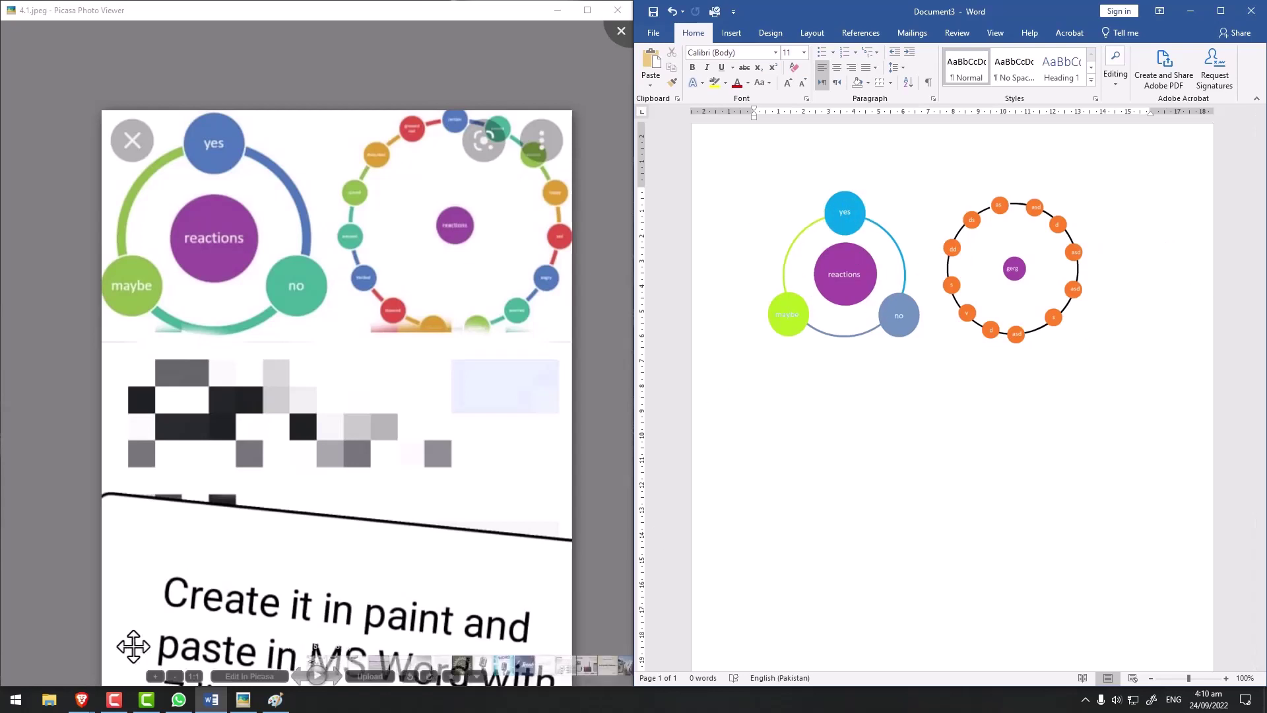
{"action": "left_click", "coordinate": [276, 701]}
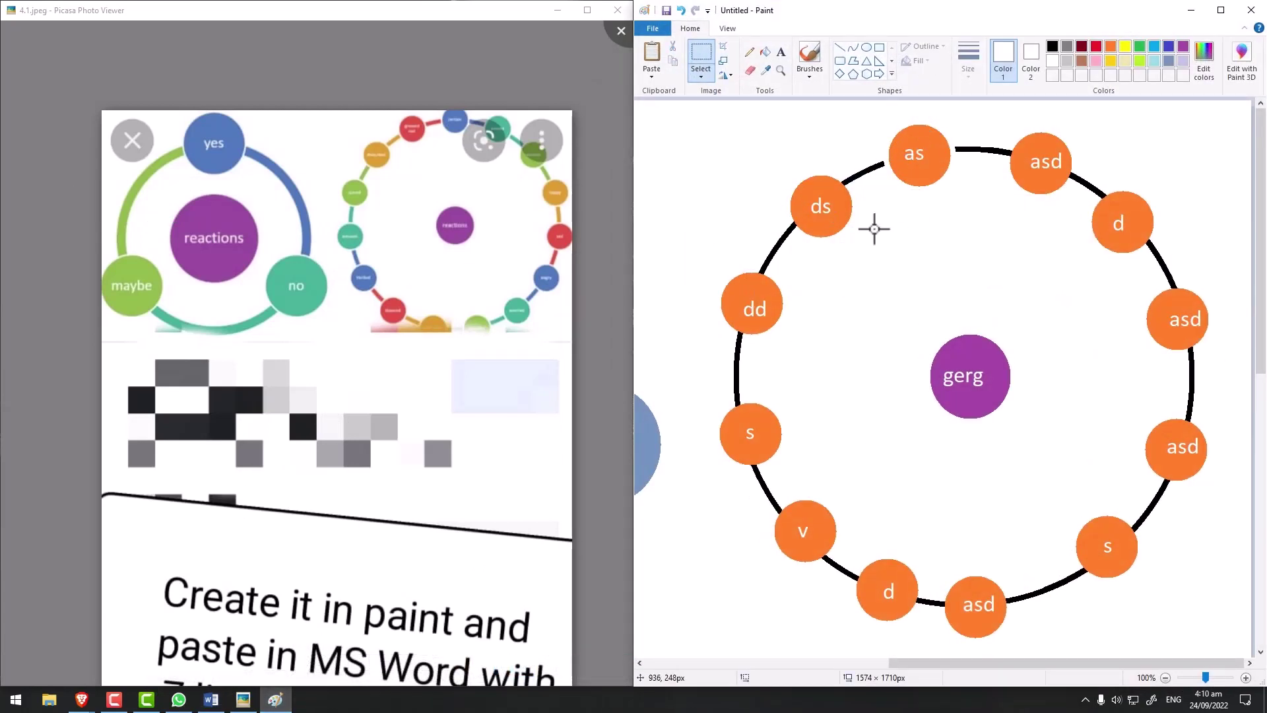
- Fill the ds circle red, then recolour it and its arc green
{"action": "left_click", "coordinate": [765, 52]}
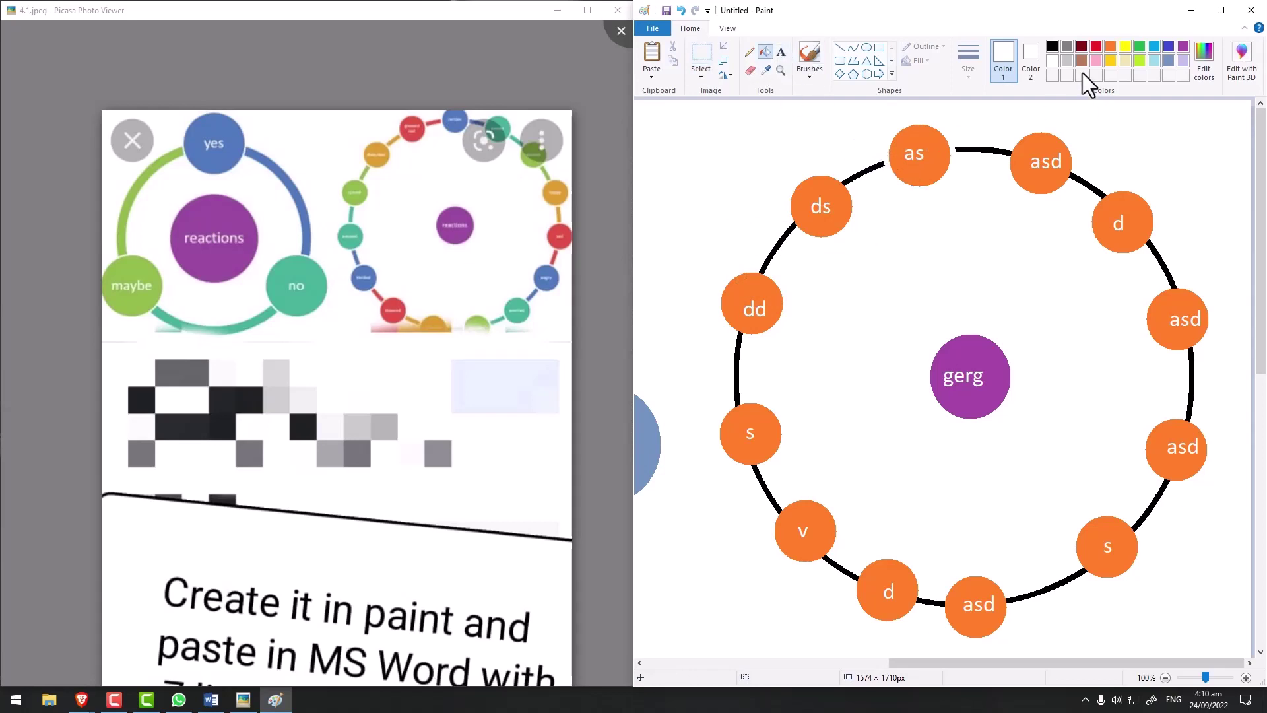
{"action": "left_click", "coordinate": [1096, 47]}
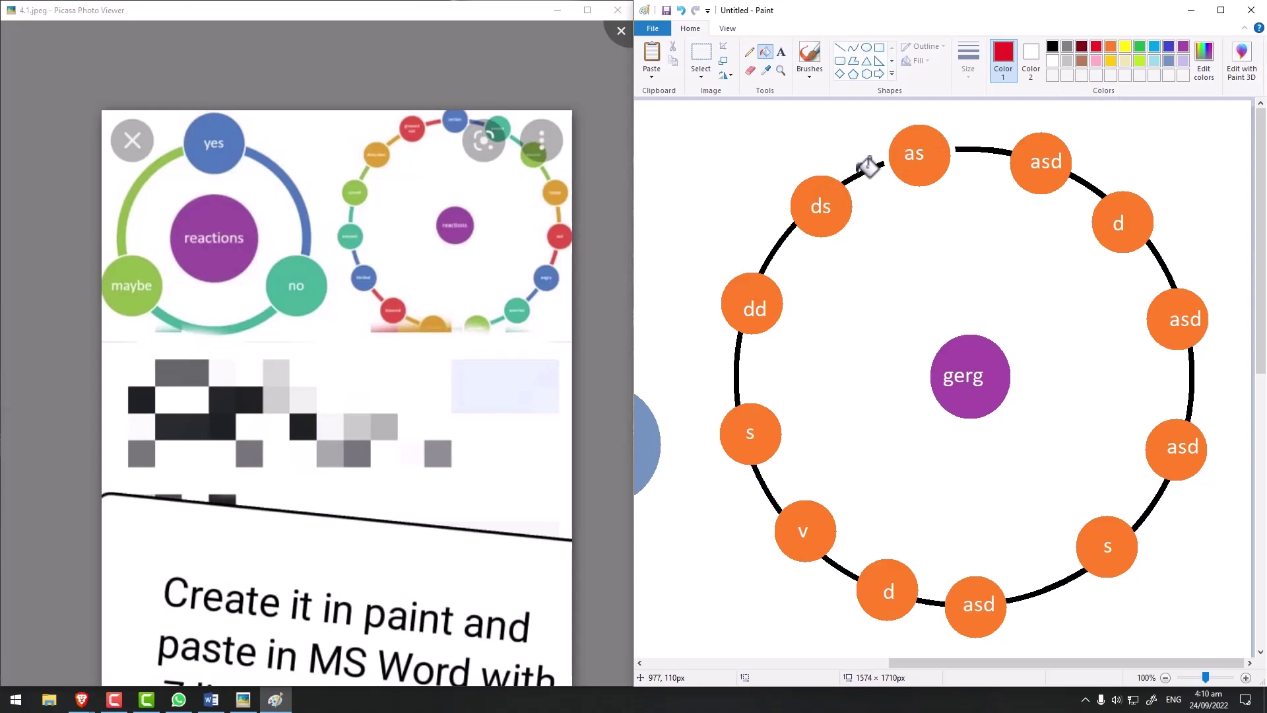
{"action": "left_click", "coordinate": [833, 186]}
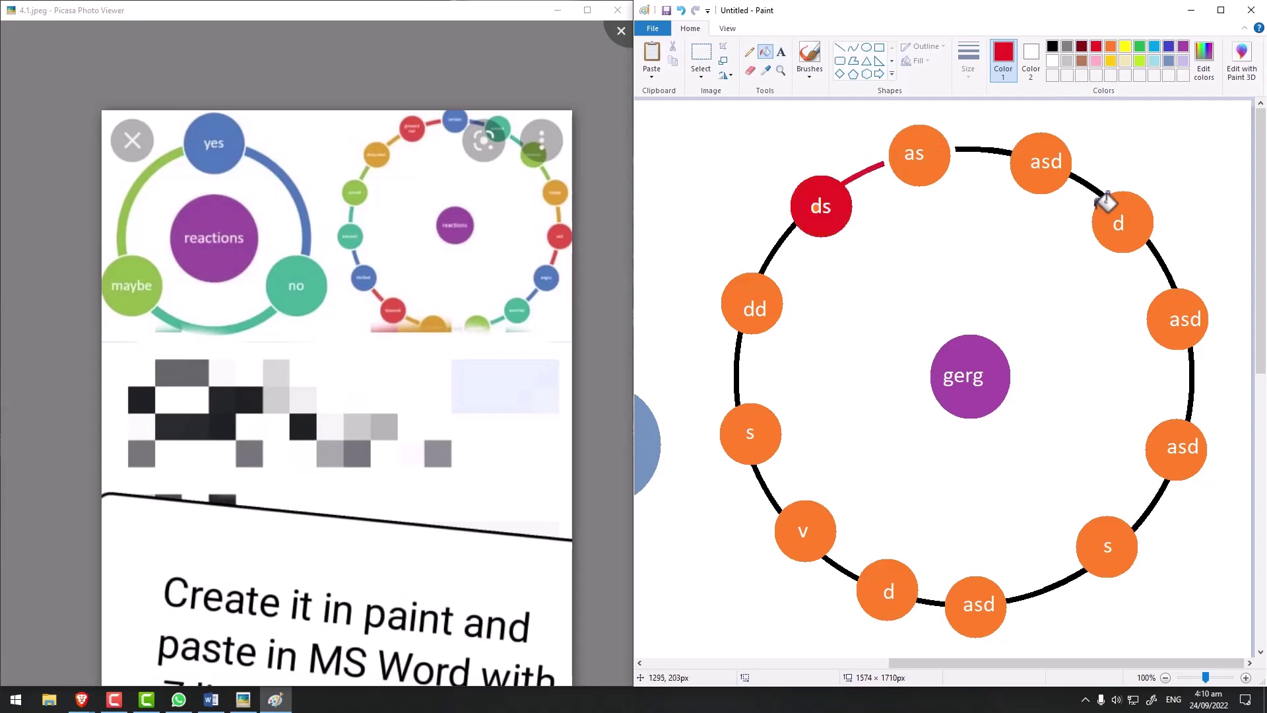
{"action": "left_click", "coordinate": [1140, 47]}
{"action": "left_click", "coordinate": [833, 181]}
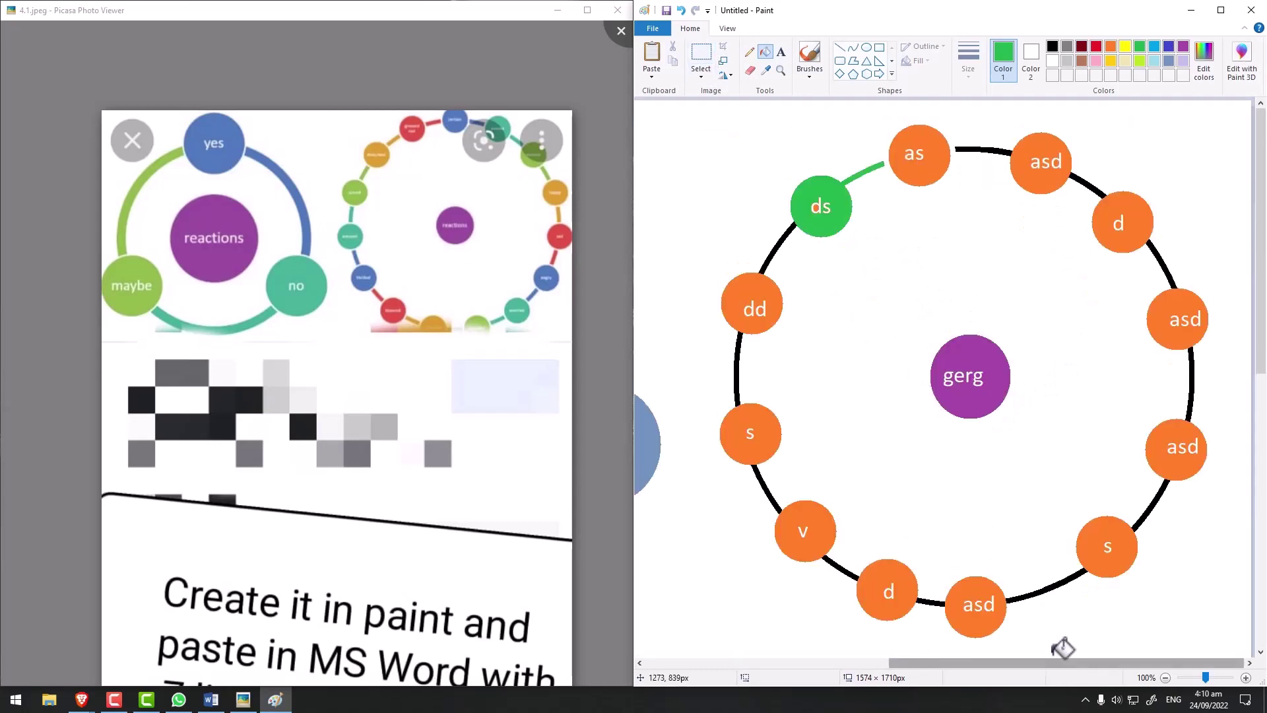
- Close the Picasa viewer and Paint, answering the save prompt, and minimize Word
{"action": "left_click_drag", "start_coordinate": [1044, 664], "coordinate": [1055, 665]}
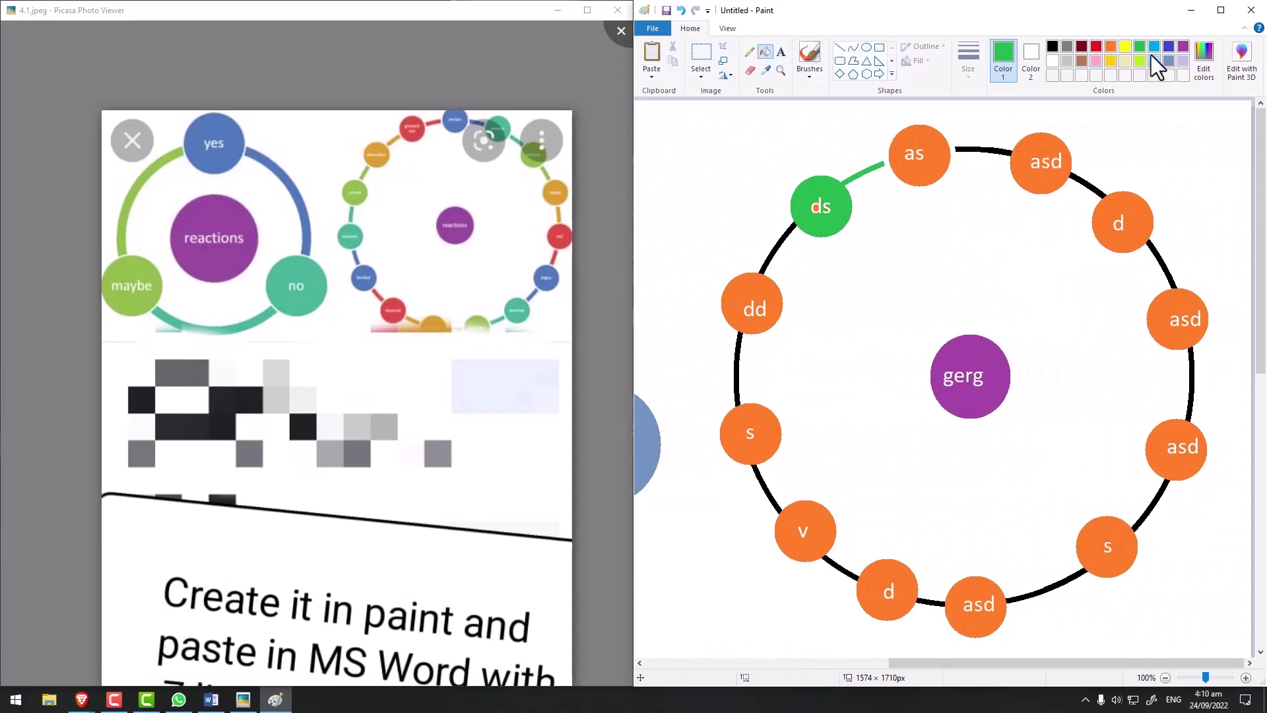
{"action": "left_click", "coordinate": [424, 194]}
{"action": "scroll", "coordinate": [424, 194], "scroll_direction": "up", "scroll_amount": 2}
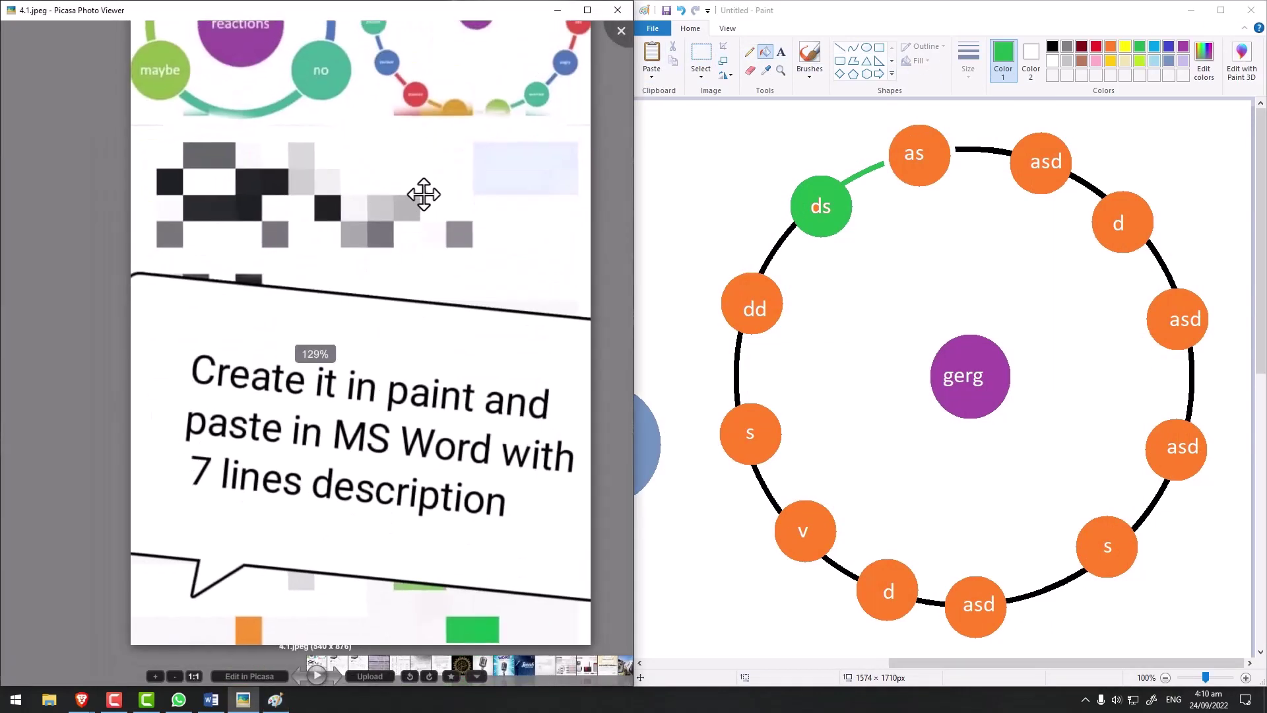
{"action": "left_click", "coordinate": [617, 10]}
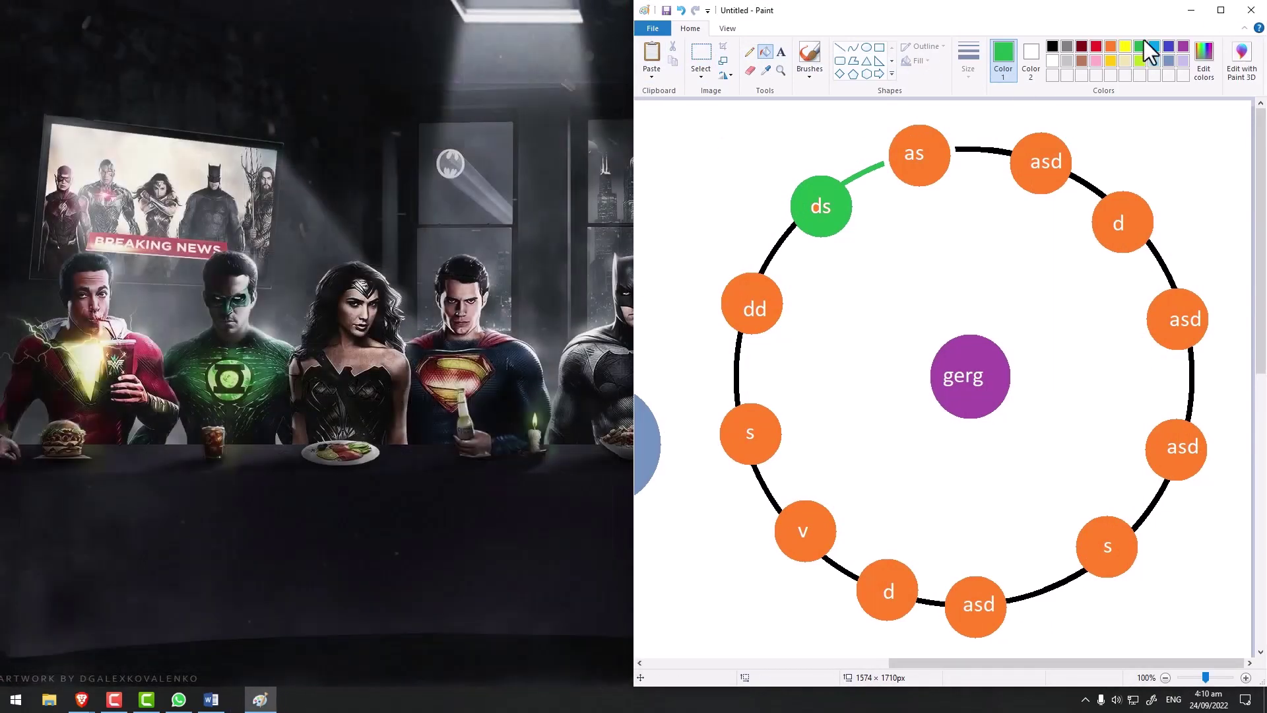
{"action": "left_click", "coordinate": [1257, 10]}
{"action": "left_click", "coordinate": [971, 350]}
{"action": "left_click", "coordinate": [211, 699]}
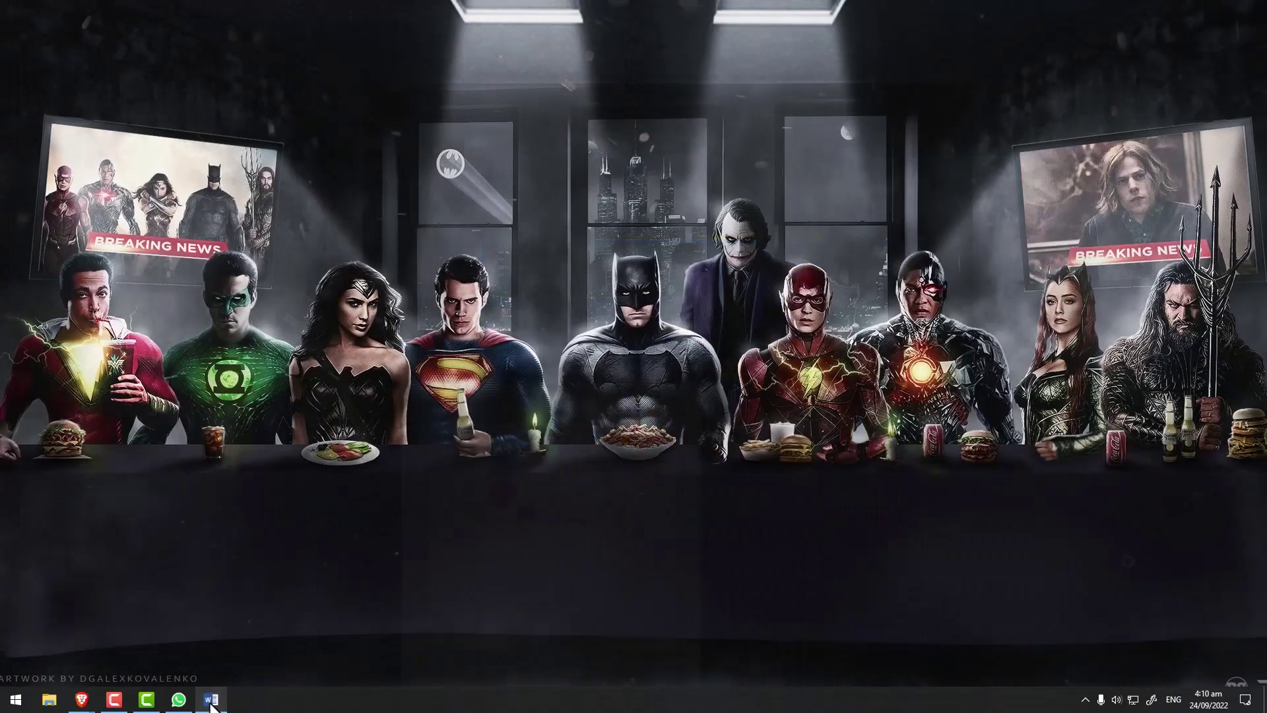